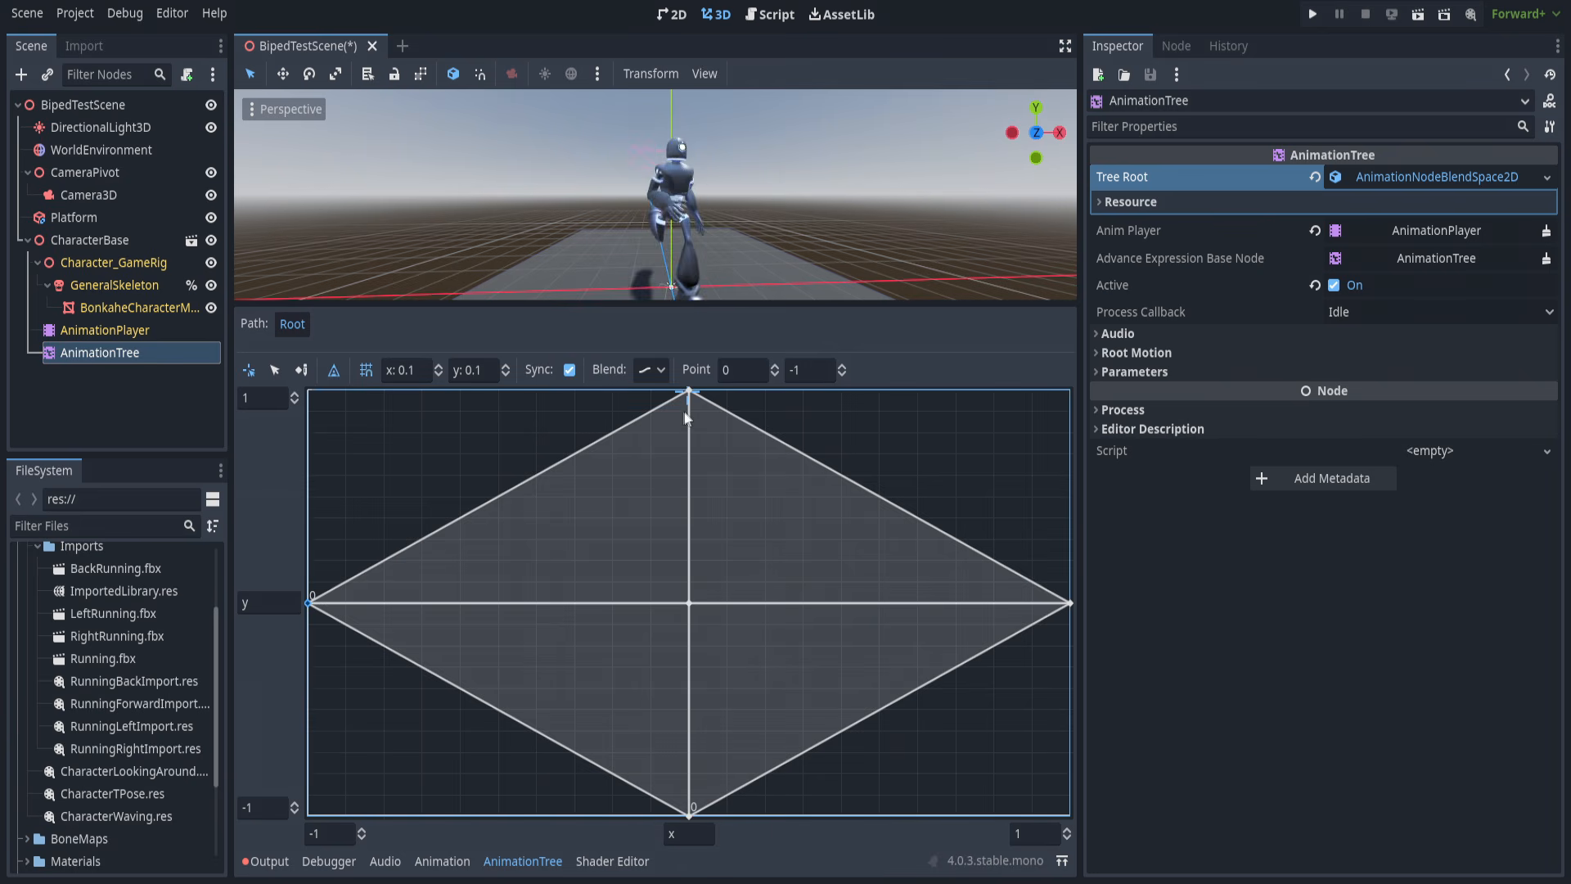
Preview how the 2D blend space mixes the running animations between its forward and right points.
click(925, 463)
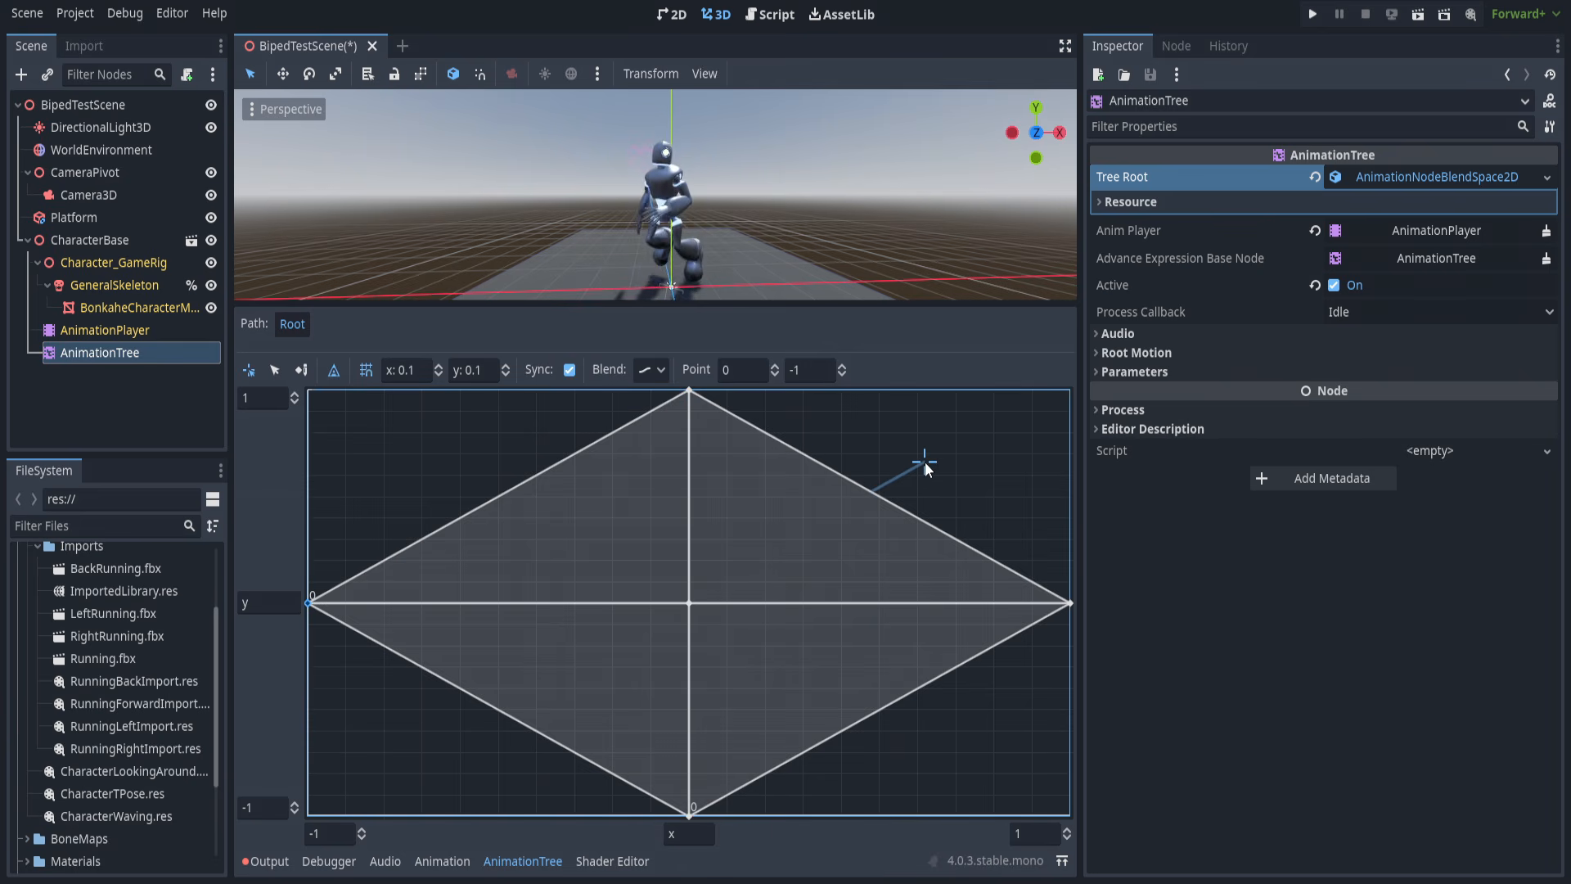
drag(925, 461, 1071, 606)
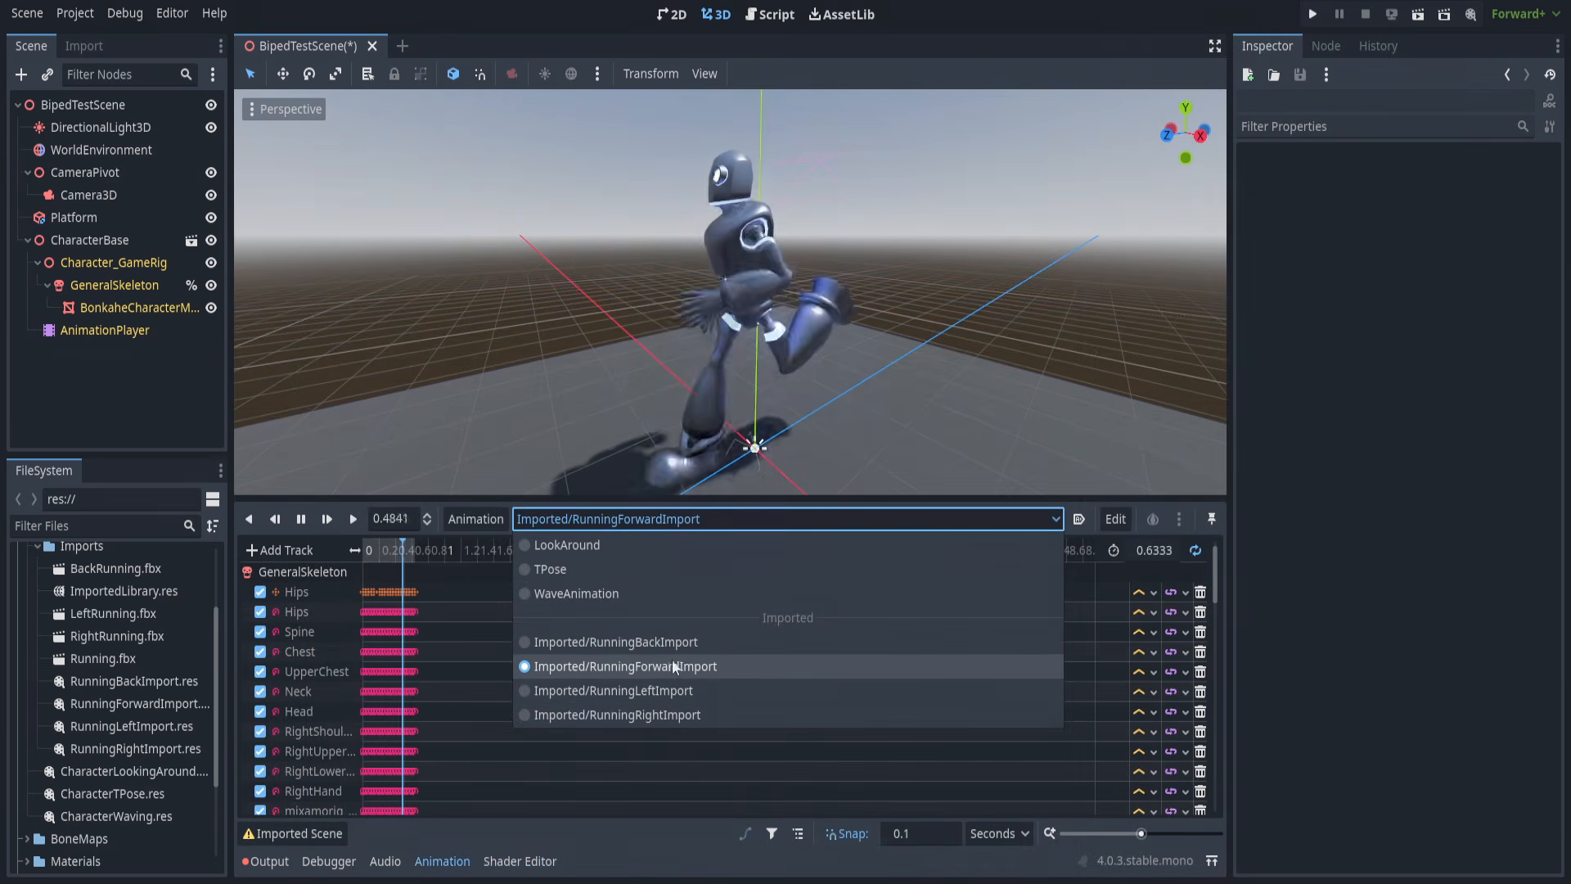
Preview the Imported/RunningLeftImport, RunningBackImport and RunningRightImport animations on the character.
click(656, 691)
click(738, 515)
click(714, 641)
click(733, 519)
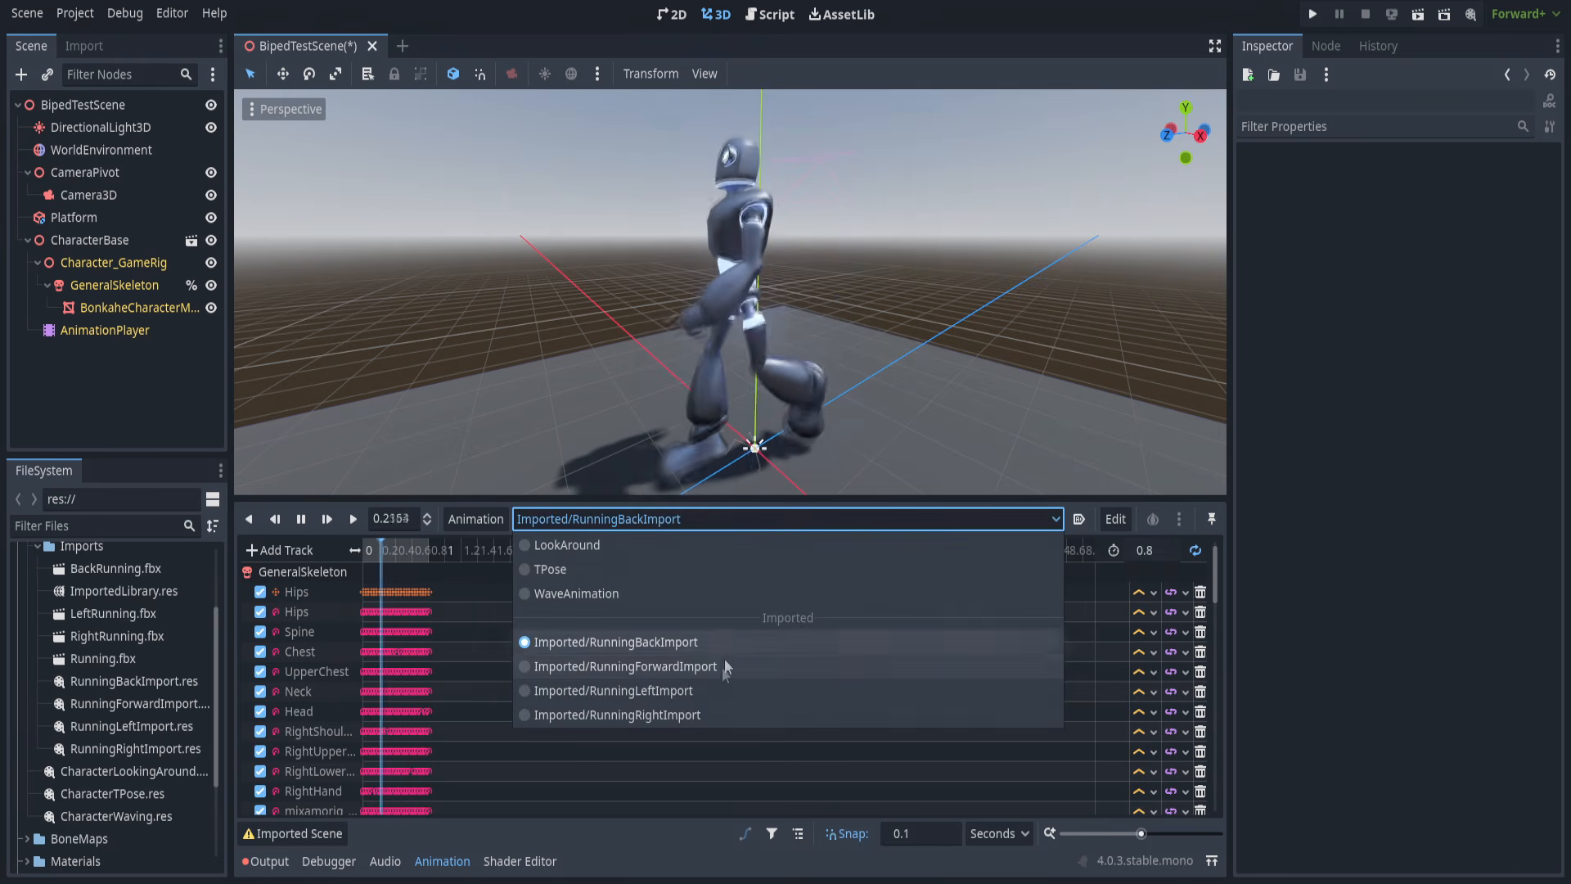
click(700, 709)
middle_drag(720, 483, 818, 425)
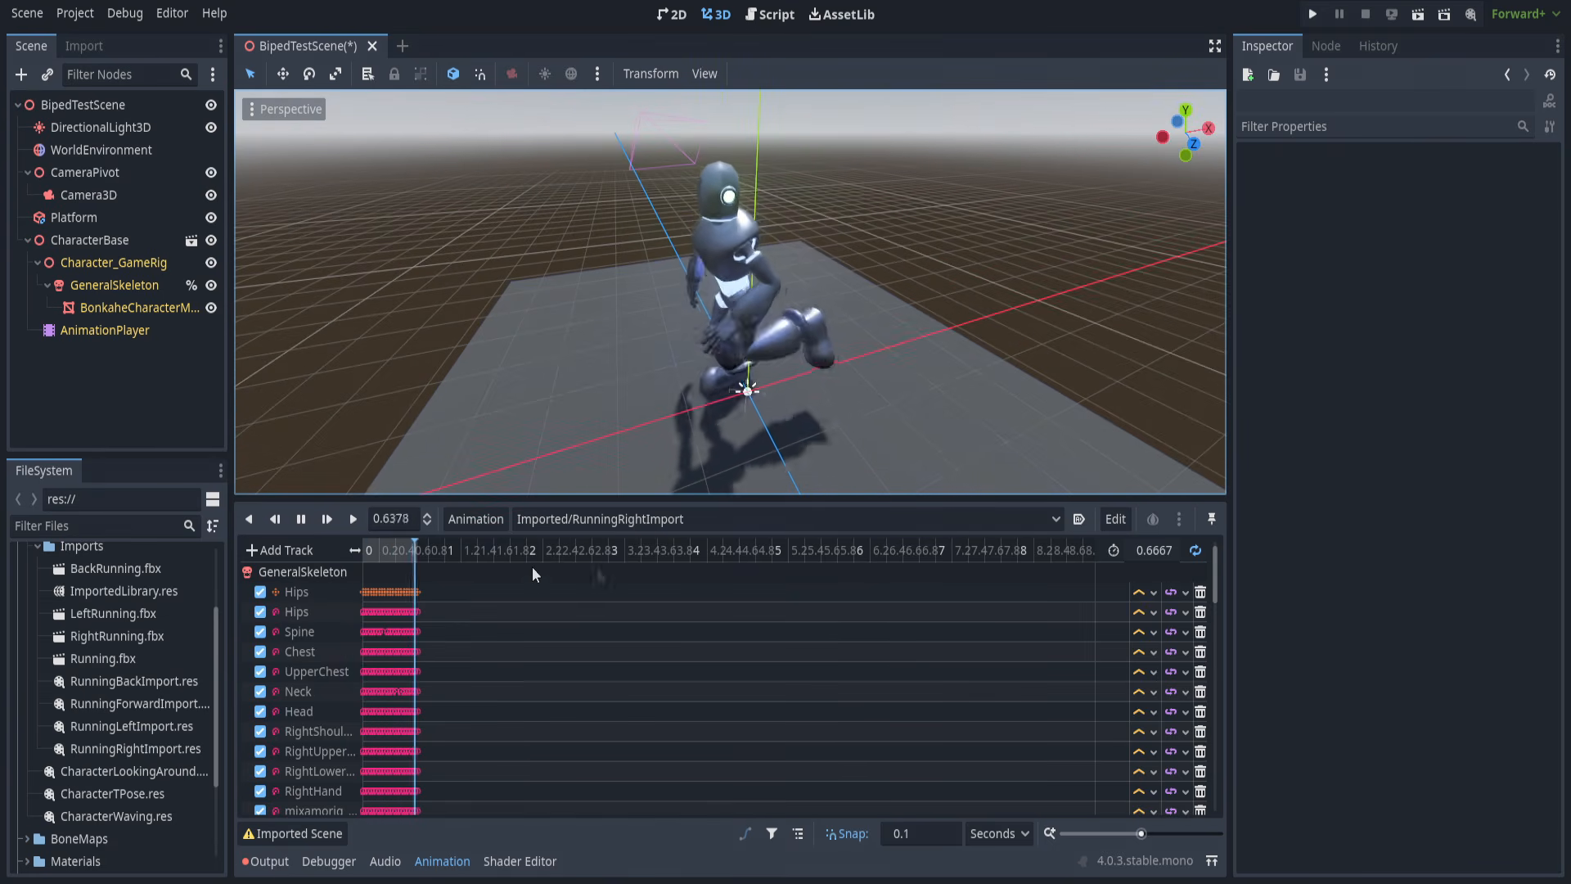
click(558, 522)
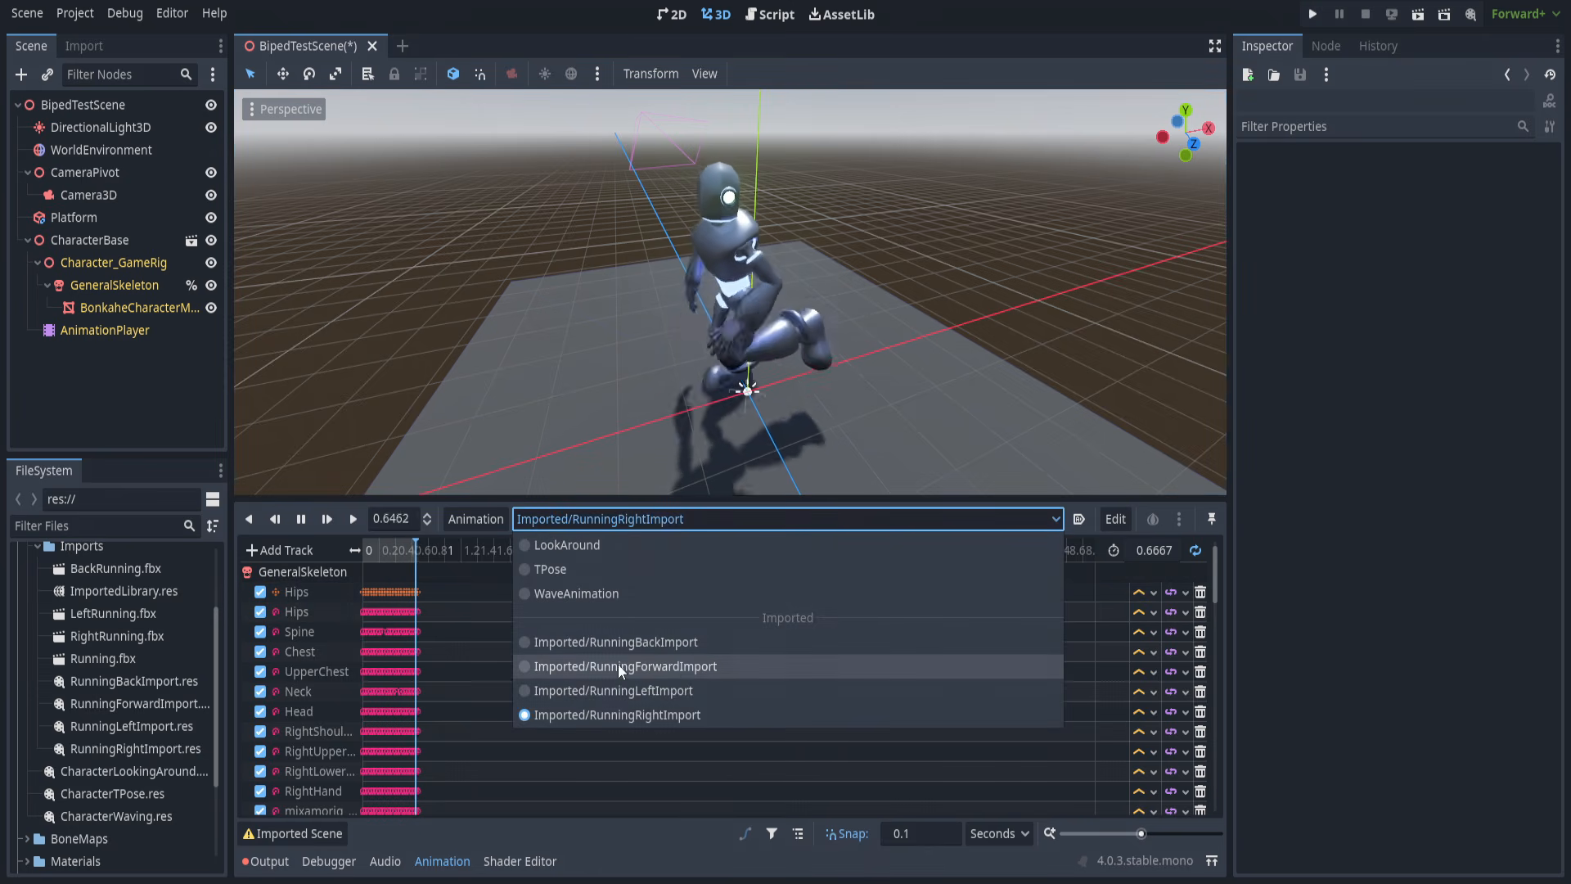
click(937, 311)
middle_drag(925, 314, 841, 256)
scroll(786, 275, down, 2)
middle_drag(623, 326, 1224, 322)
scroll(1082, 330, up, 3)
middle_drag(1078, 322, 484, 356)
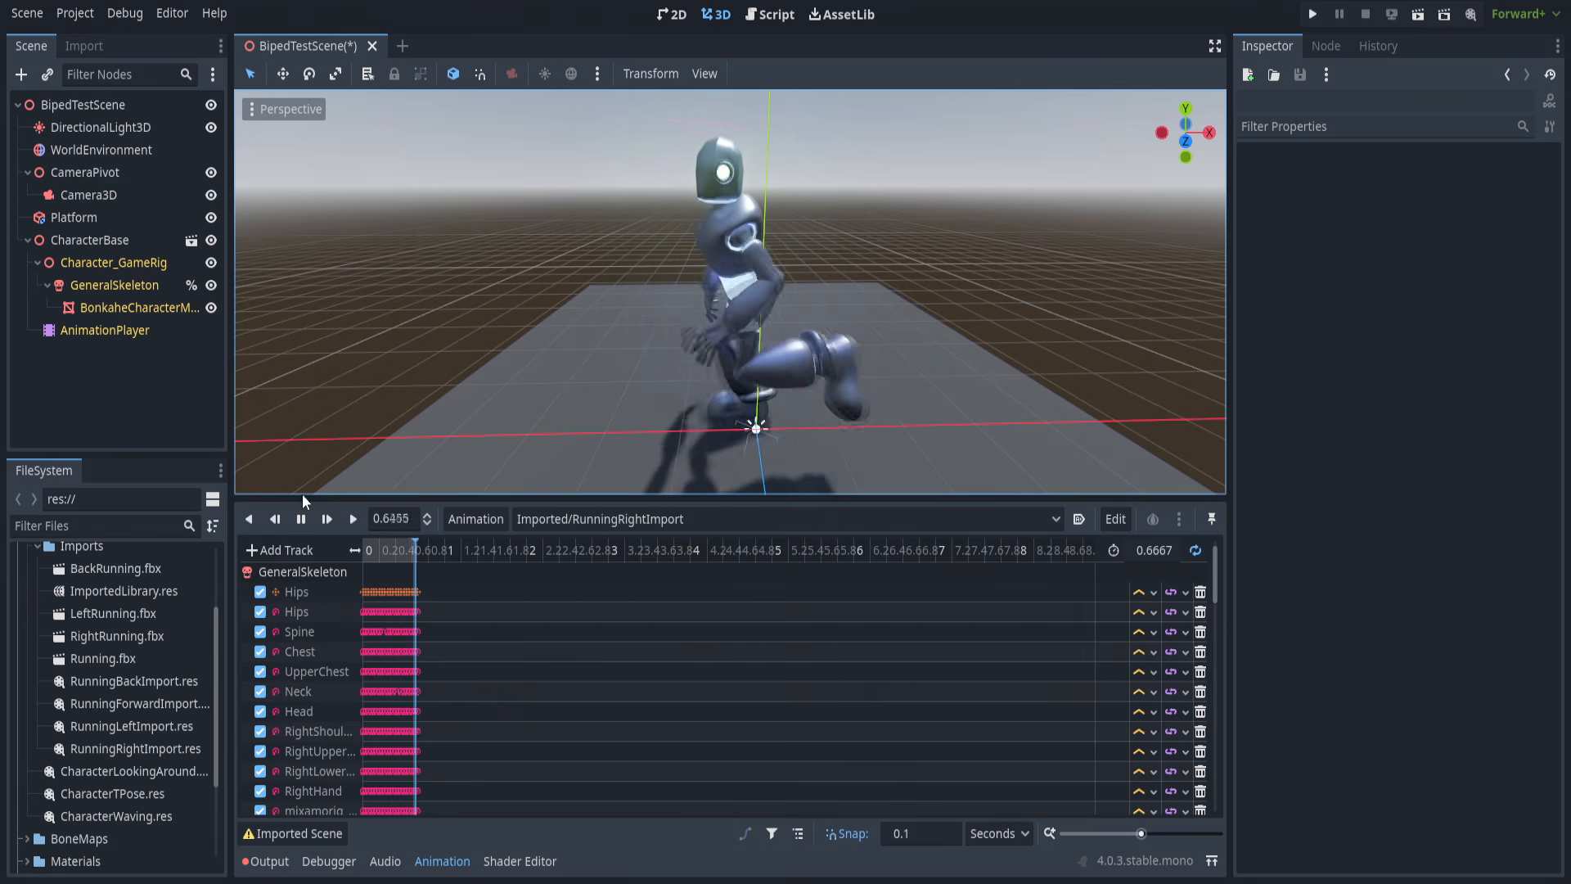
Add an AnimationTree node as a child of CharacterBase.
right_click(105, 240)
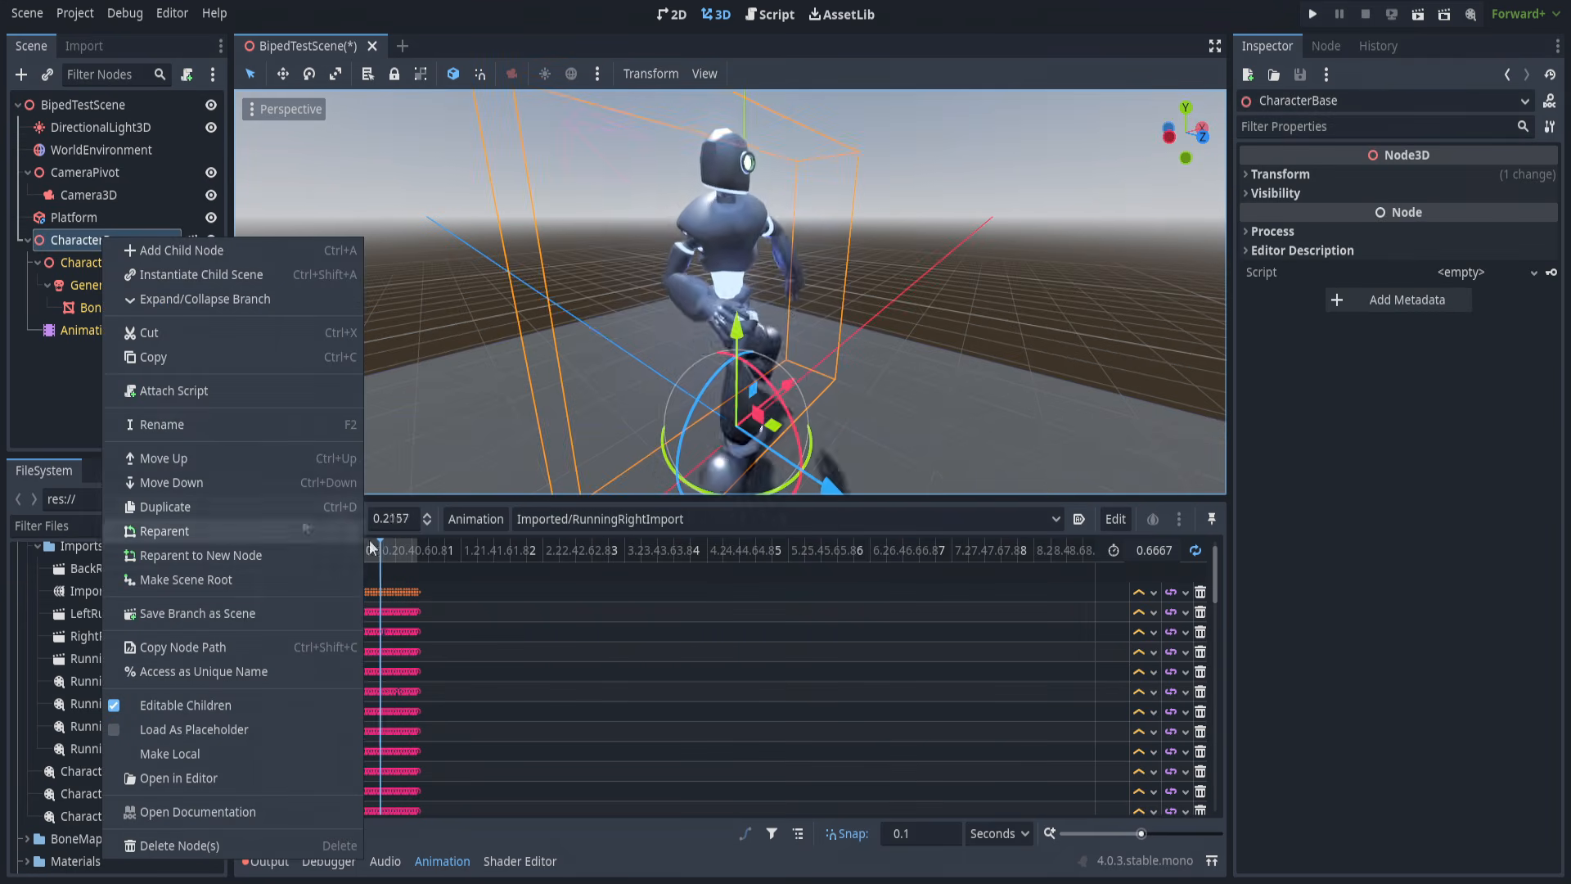
click(252, 249)
double_click(623, 617)
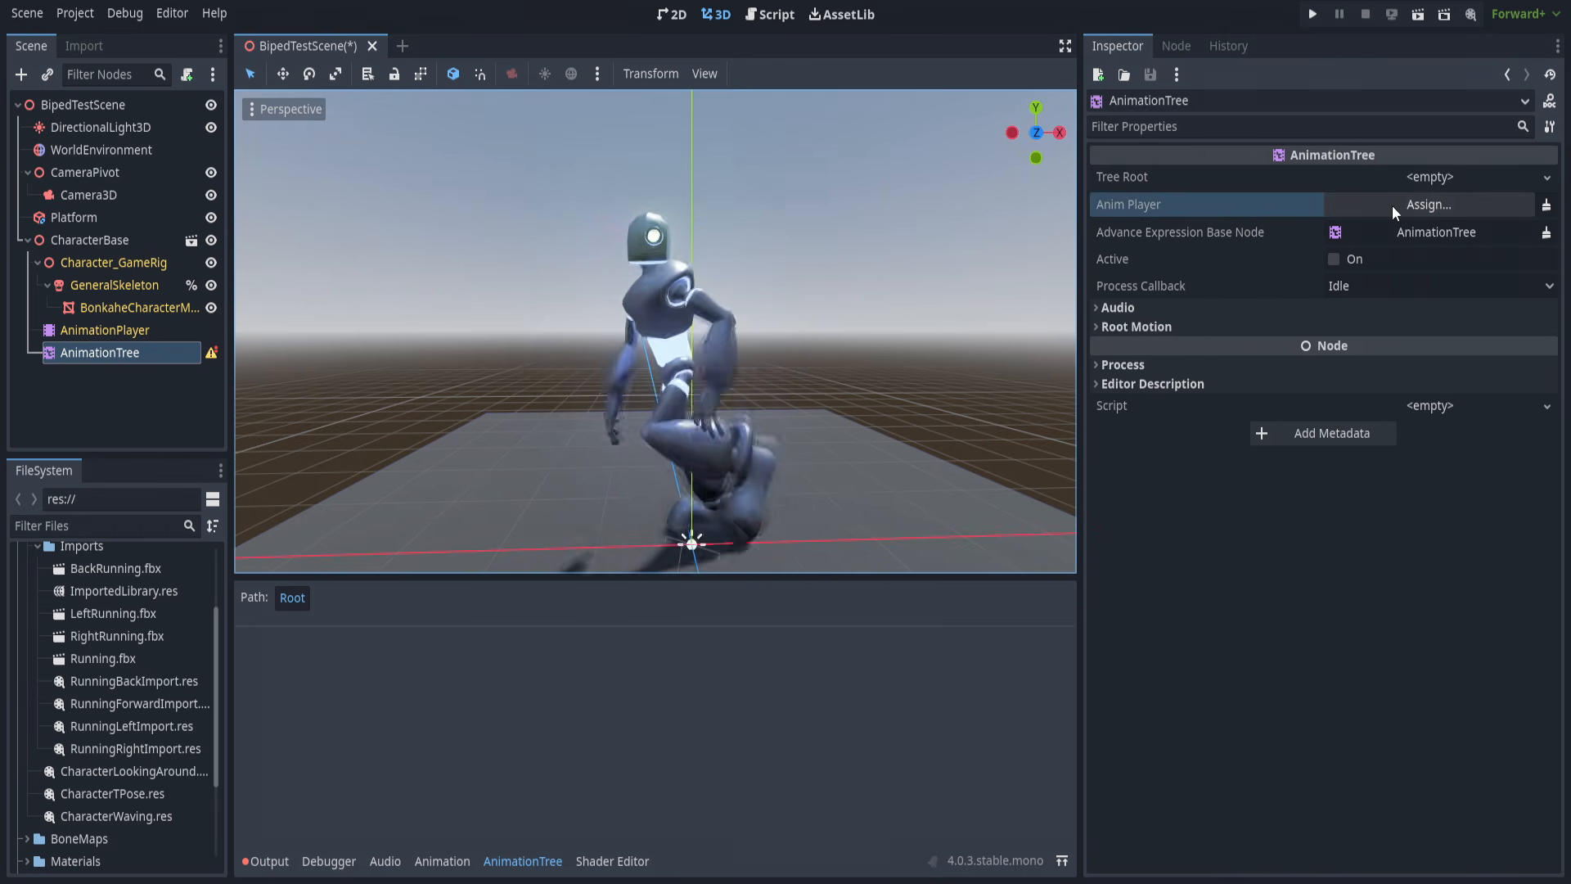
Assign the AnimationPlayer node as the AnimationTree's Anim Player.
click(1392, 204)
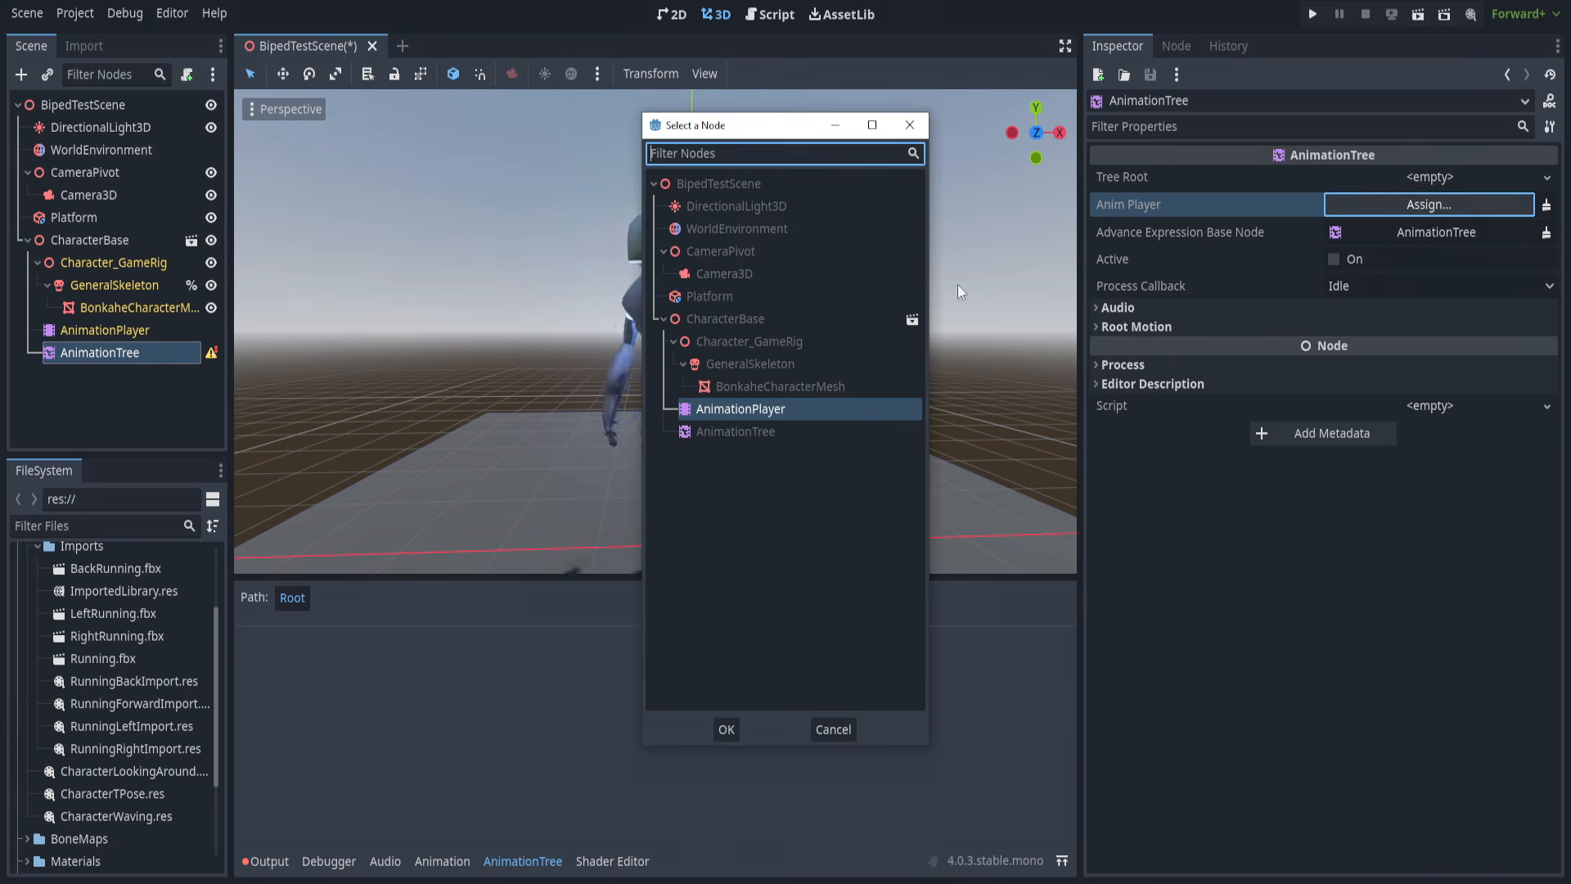
double_click(748, 406)
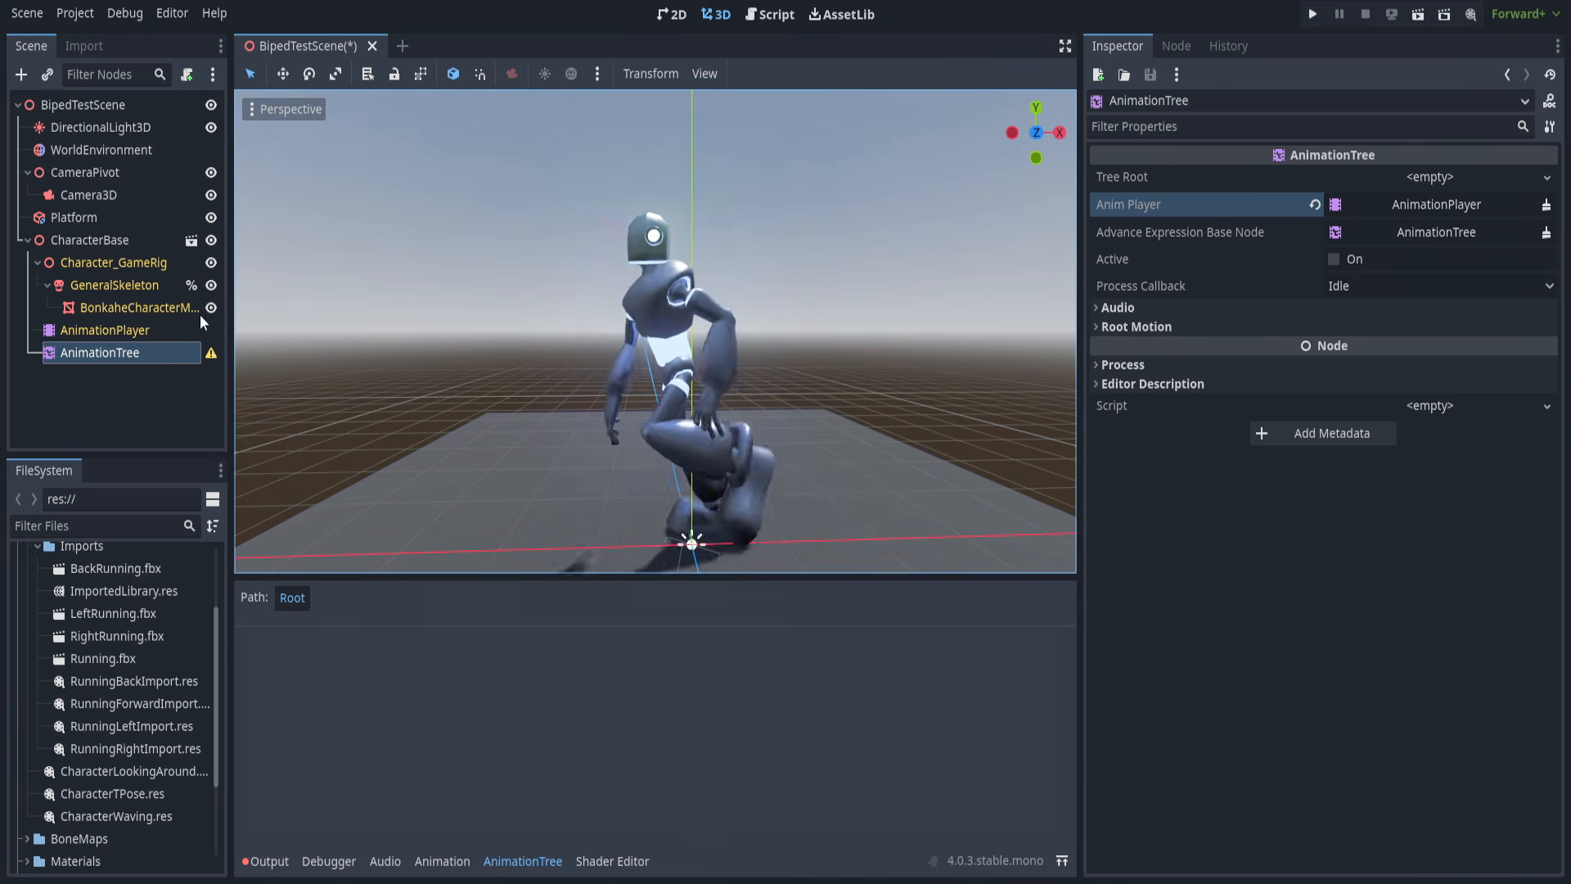
click(1334, 269)
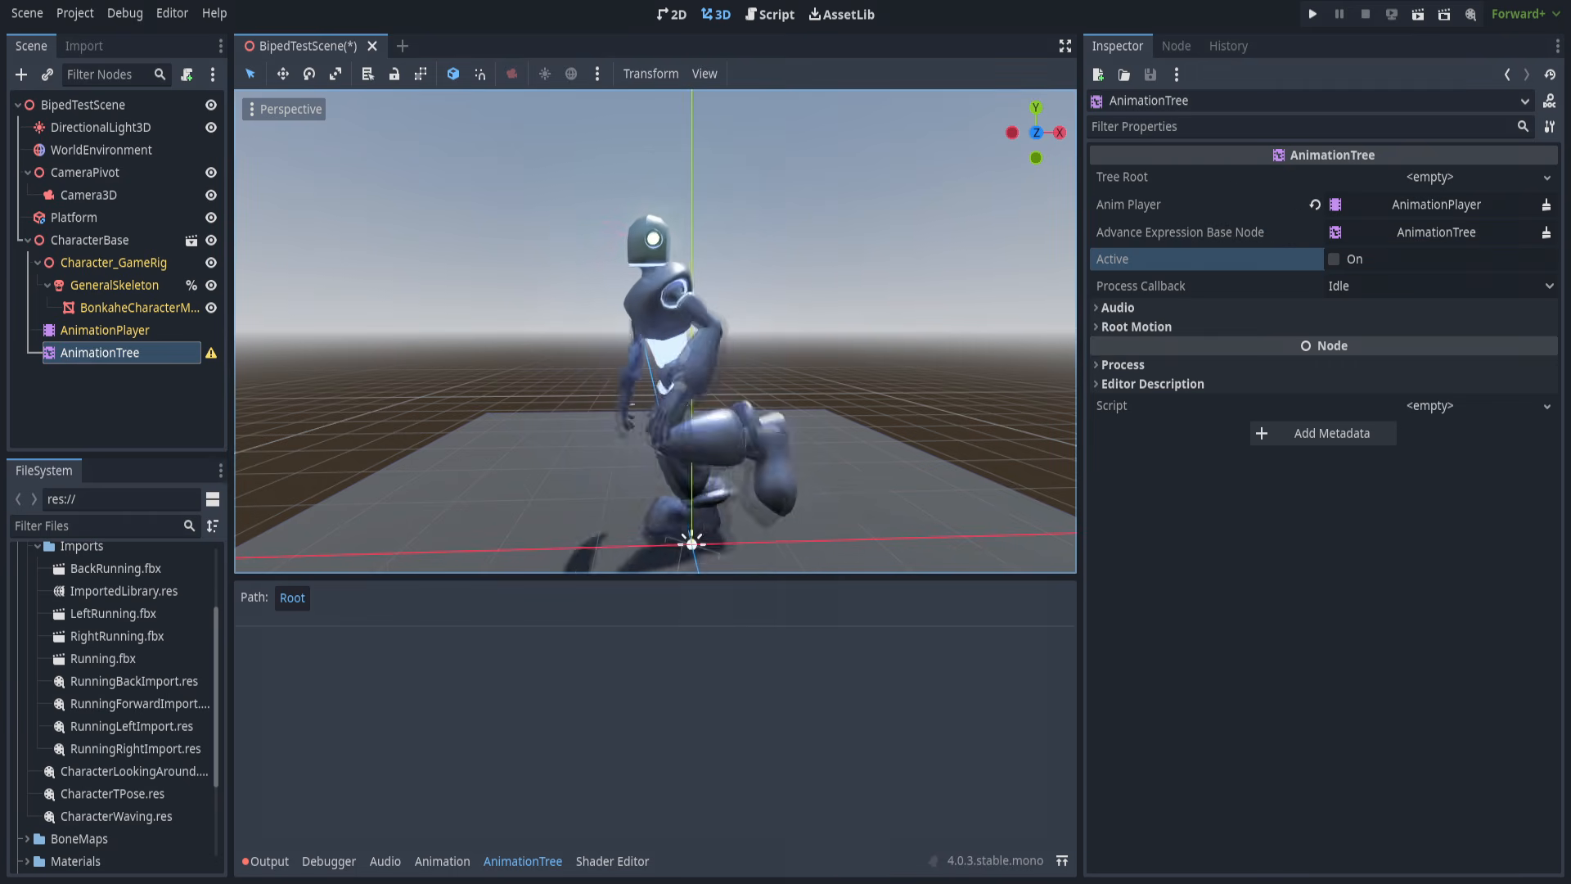
Set the AnimationTree's root to a new AnimationNodeBlendTree and look over the node types it can hold.
click(1464, 176)
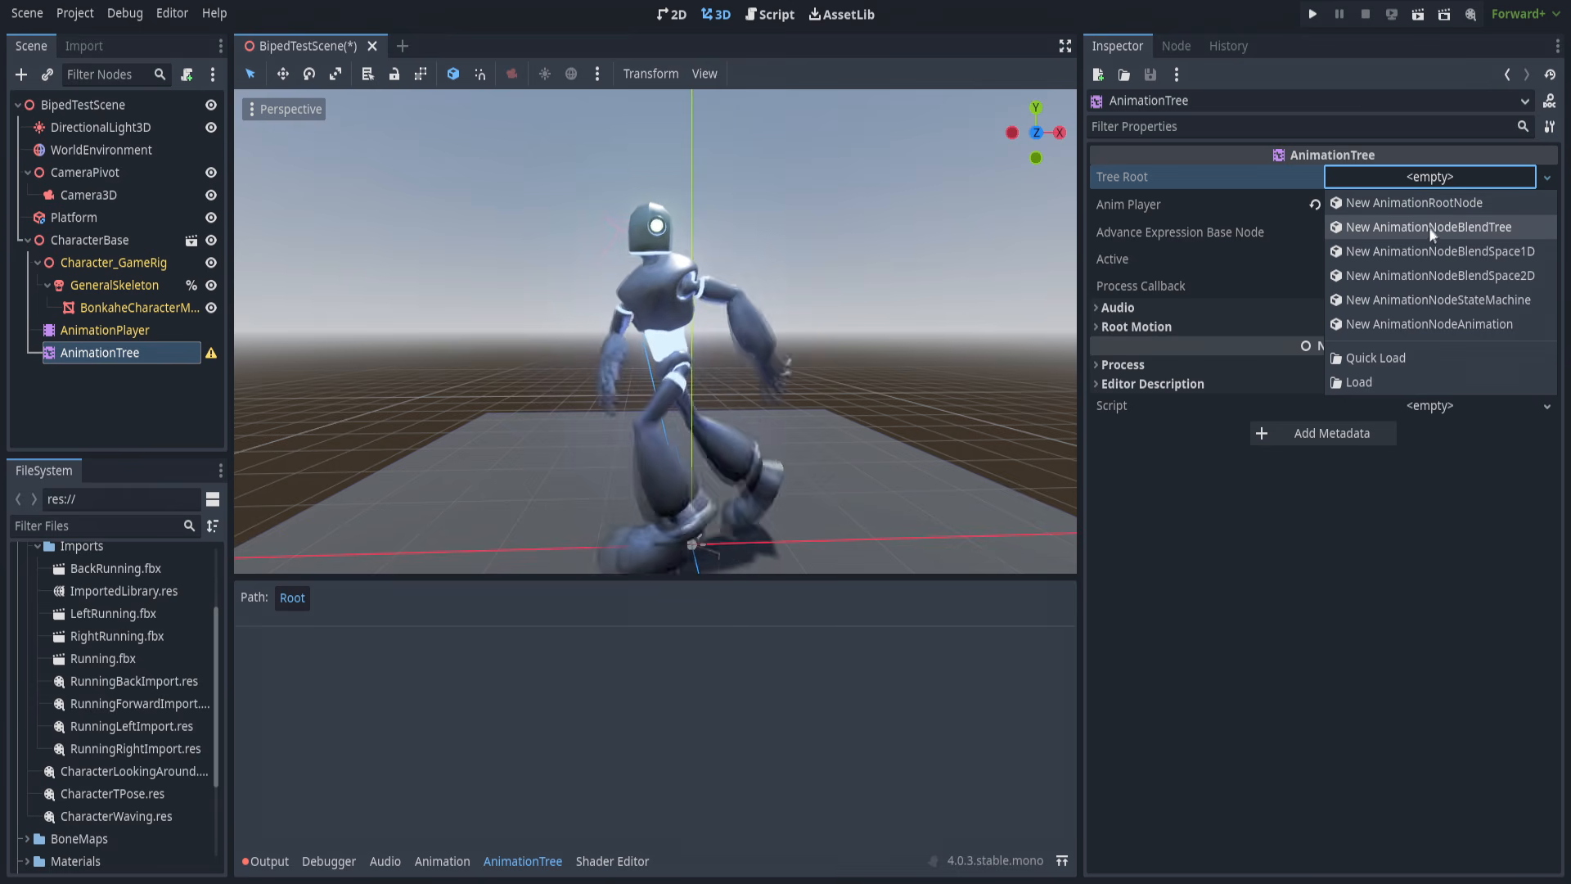
click(1465, 227)
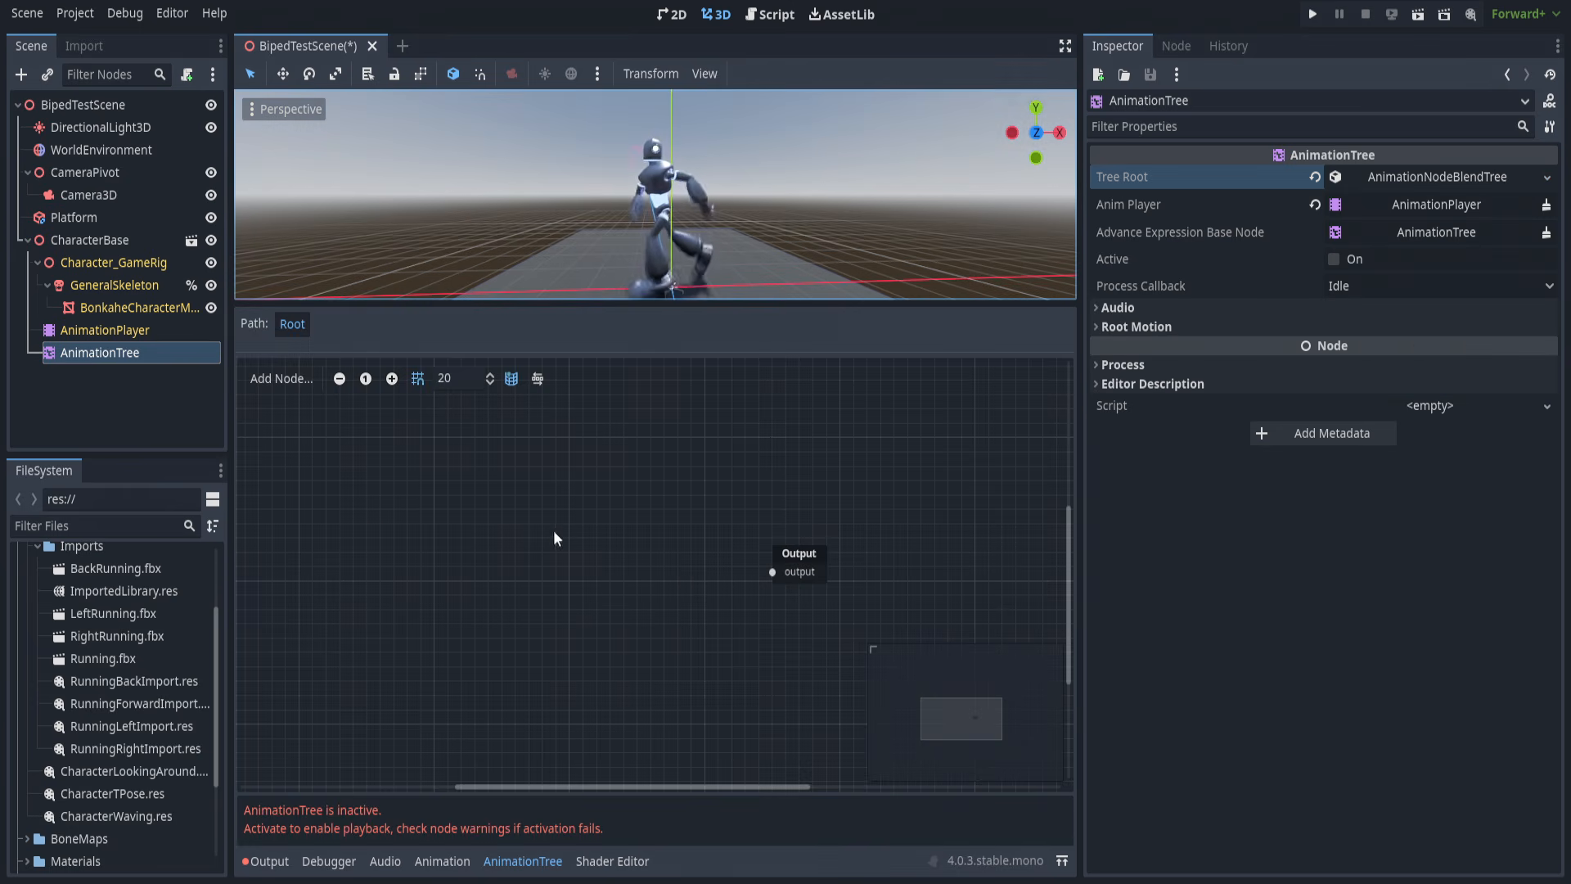
right_click(440, 517)
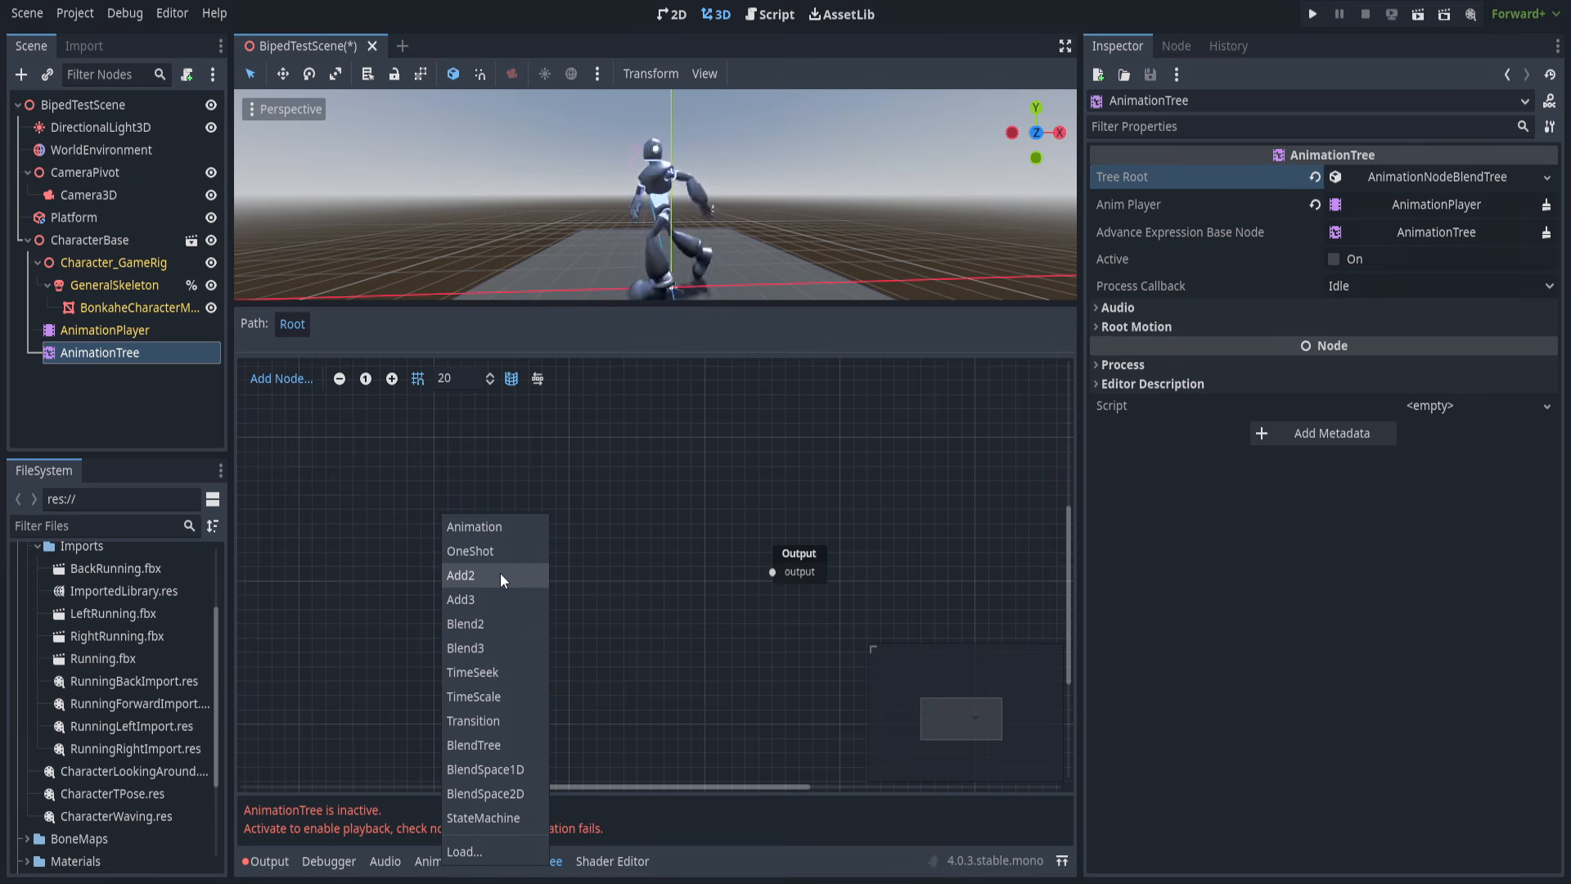
click(674, 493)
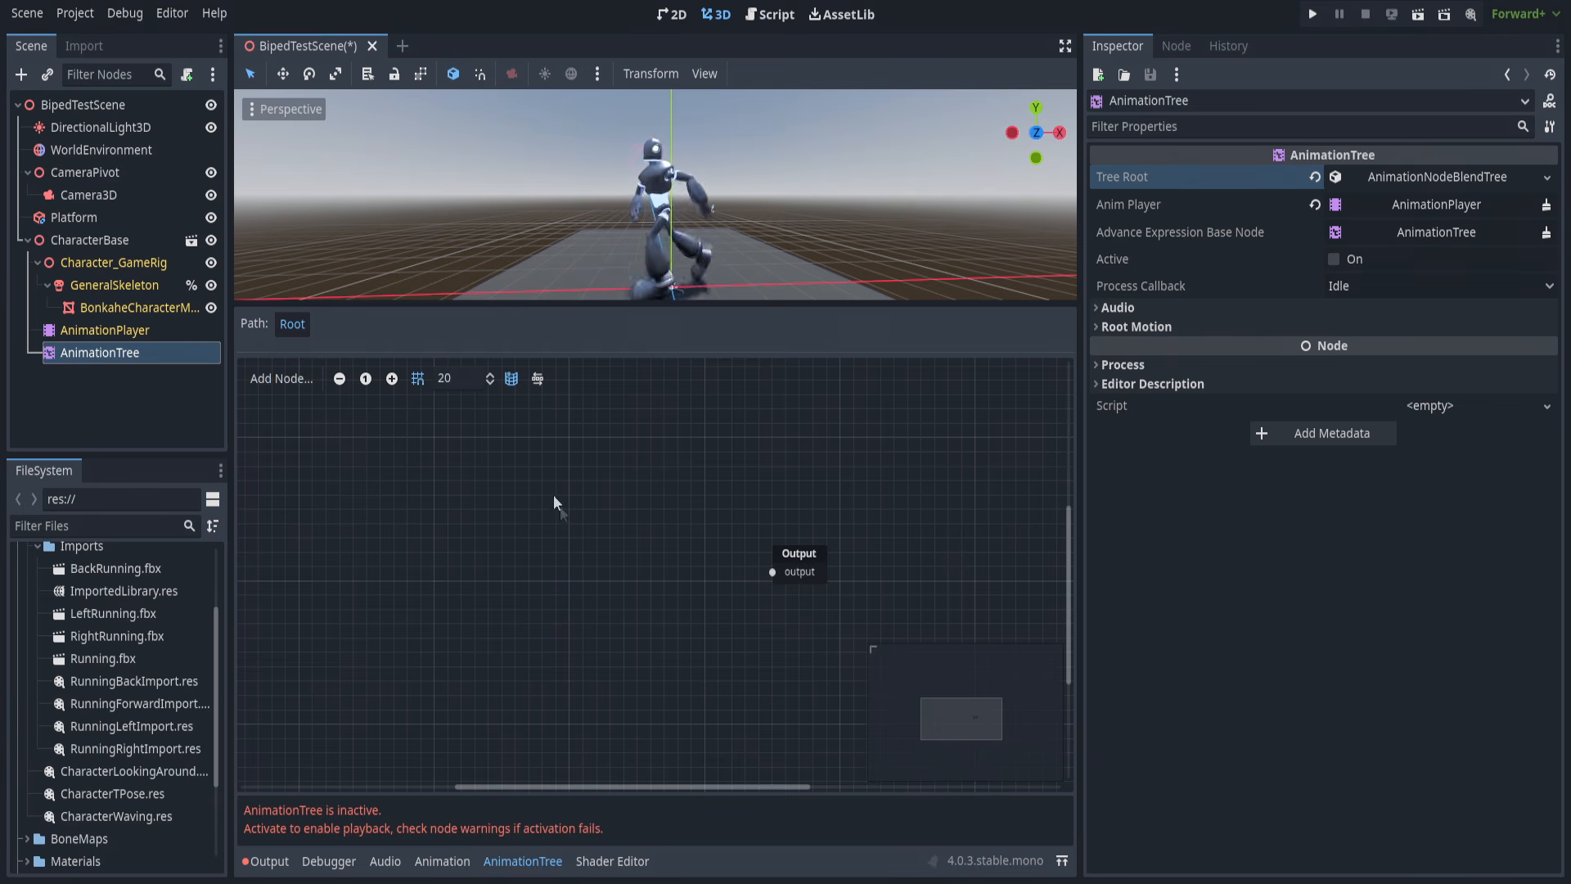
Replace the AnimationTree's root with a new AnimationNodeBlendSpace1D.
click(1420, 174)
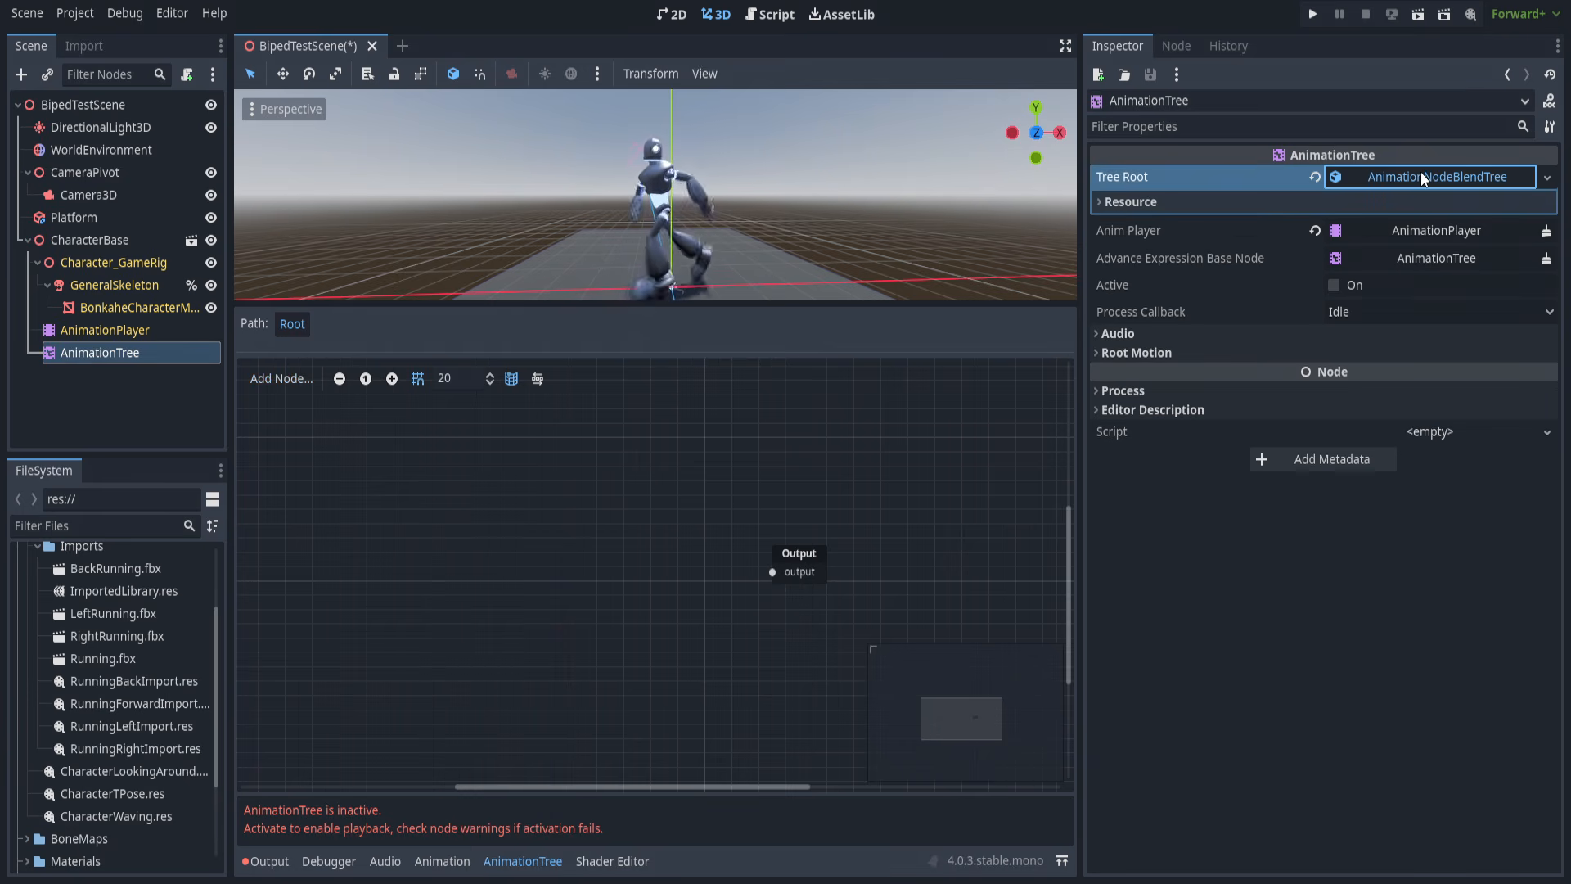
click(1546, 177)
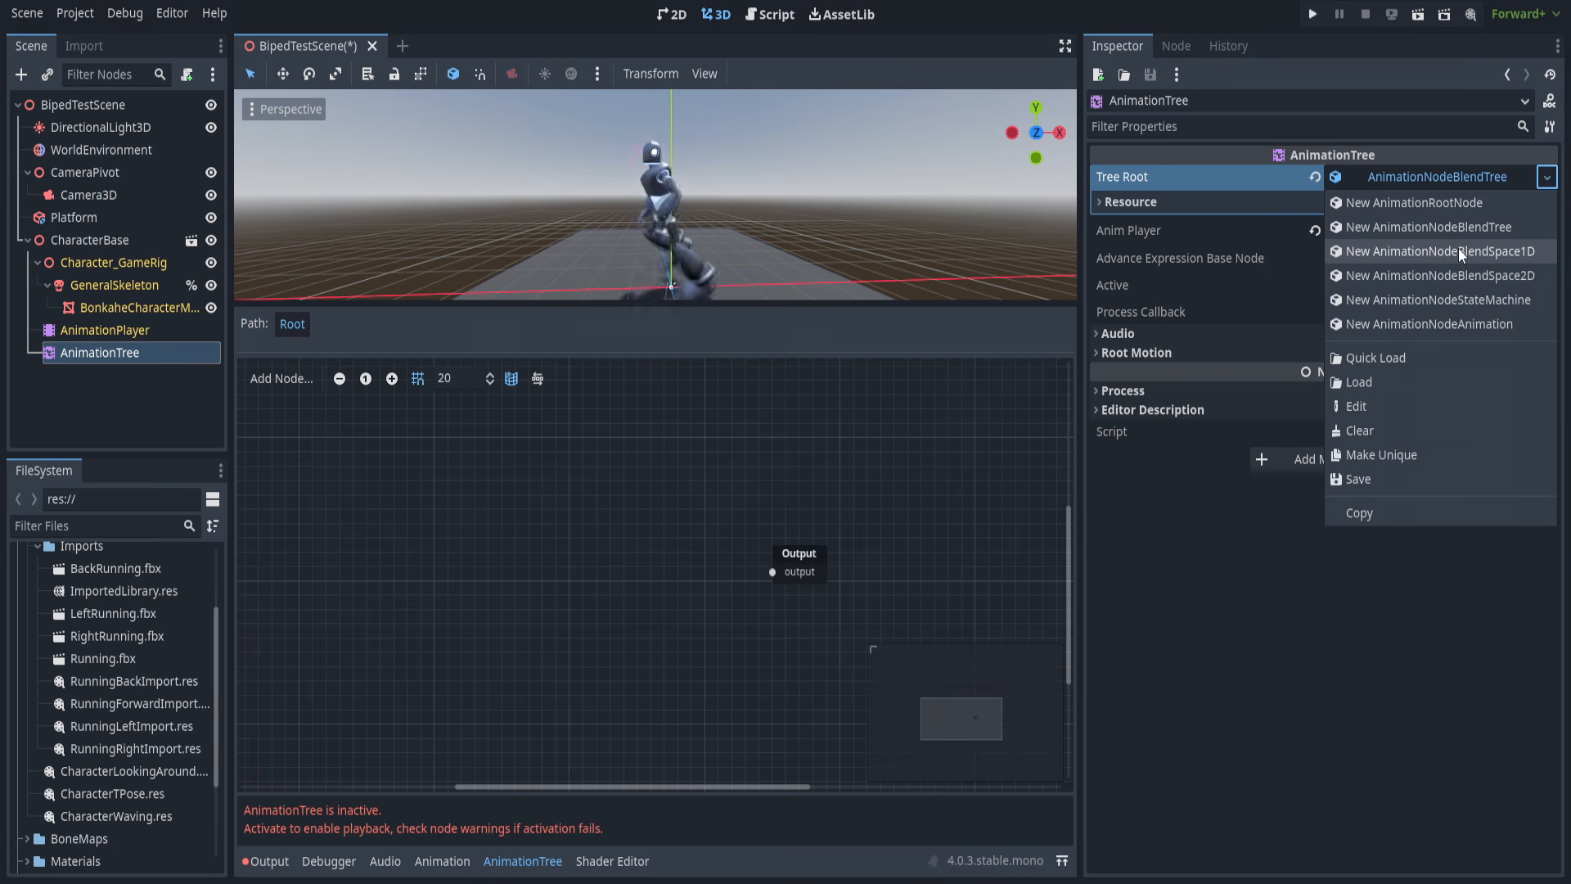
click(1458, 247)
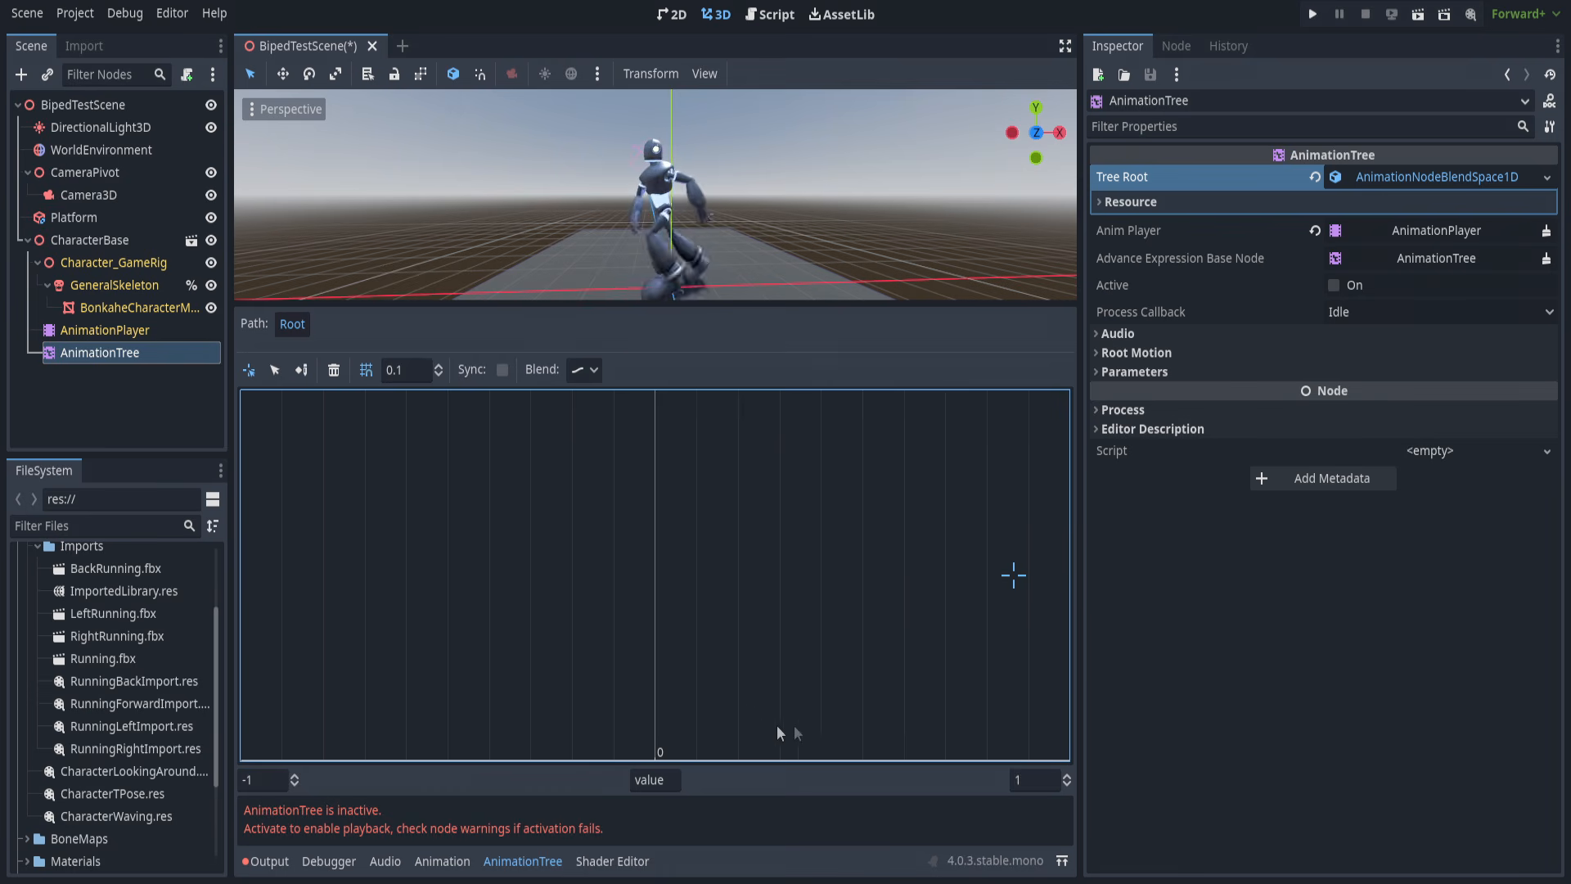
Add Imported/RunningForwardImport as a blend point at about 0.9 and a second running animation at -1.
click(275, 371)
right_click(1049, 579)
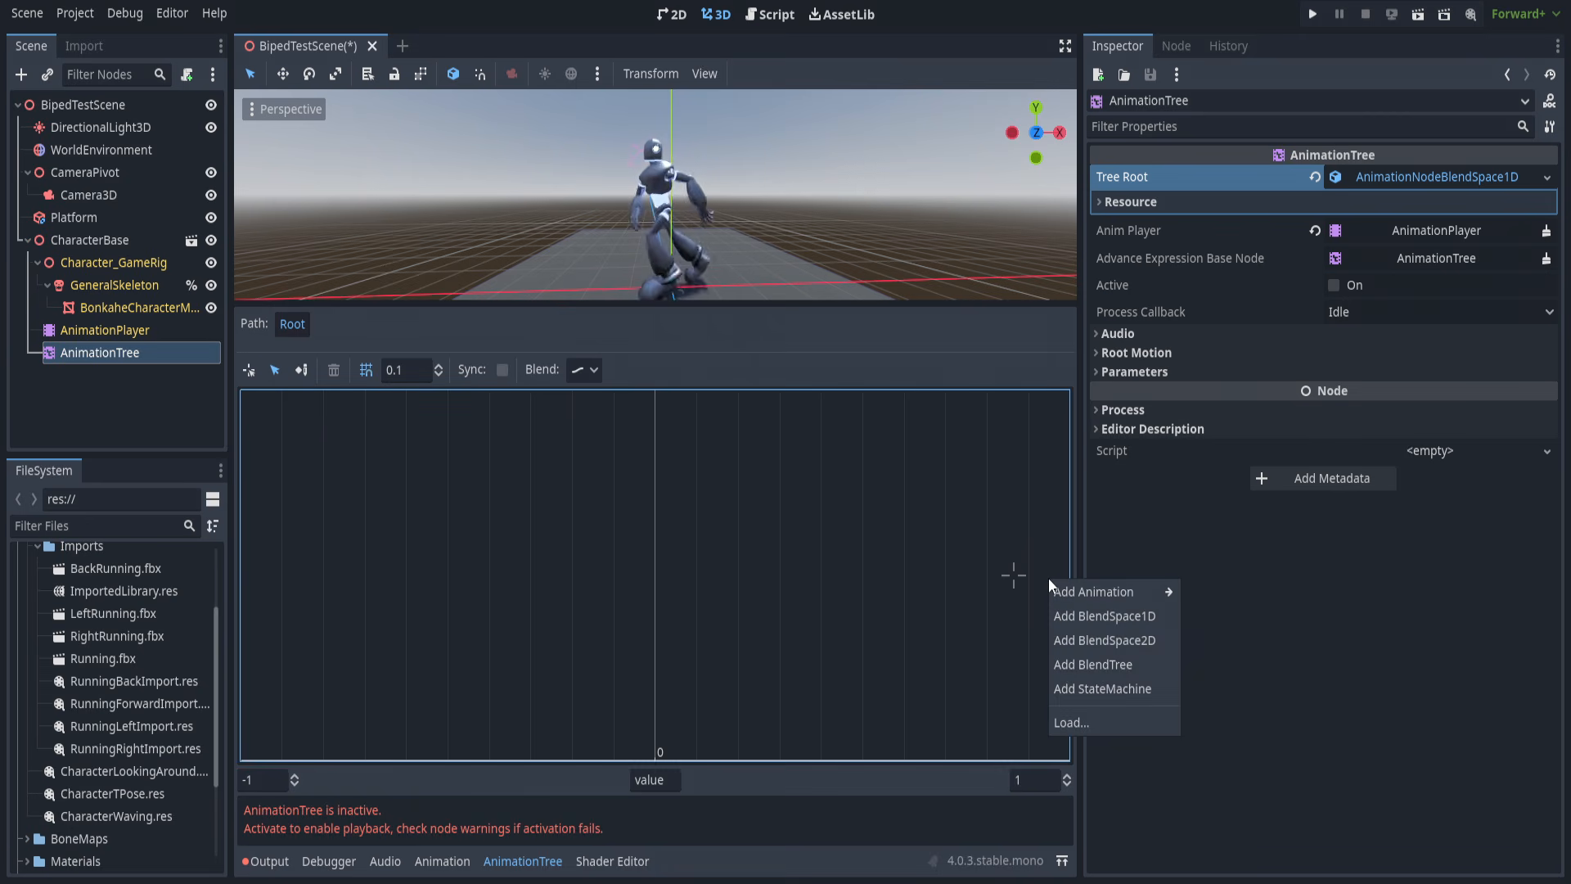
mouse_move(1076, 593)
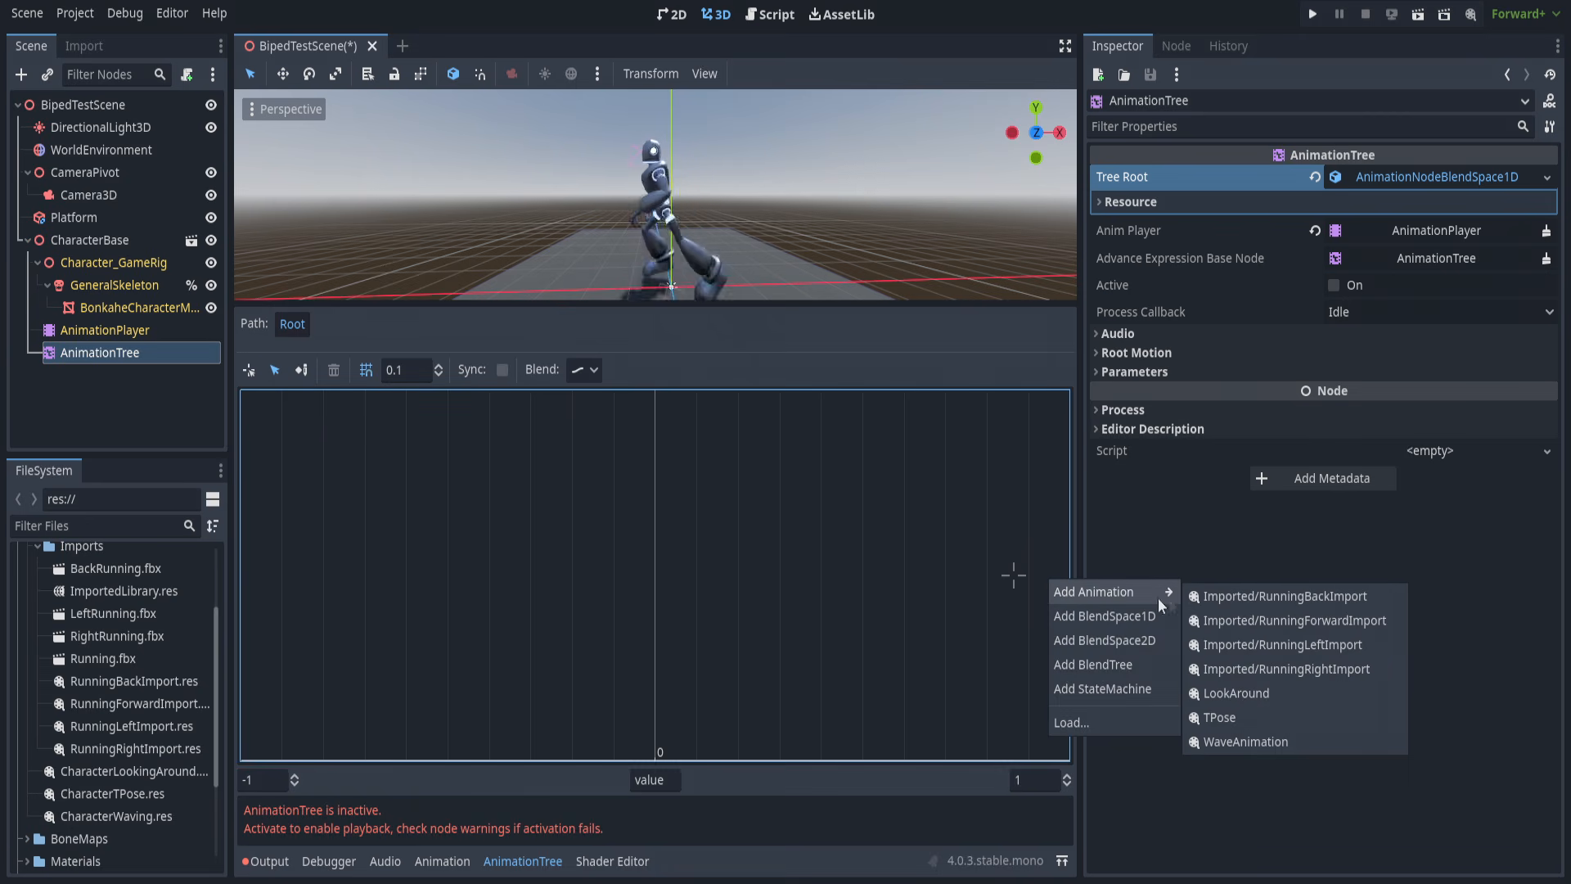
click(1272, 621)
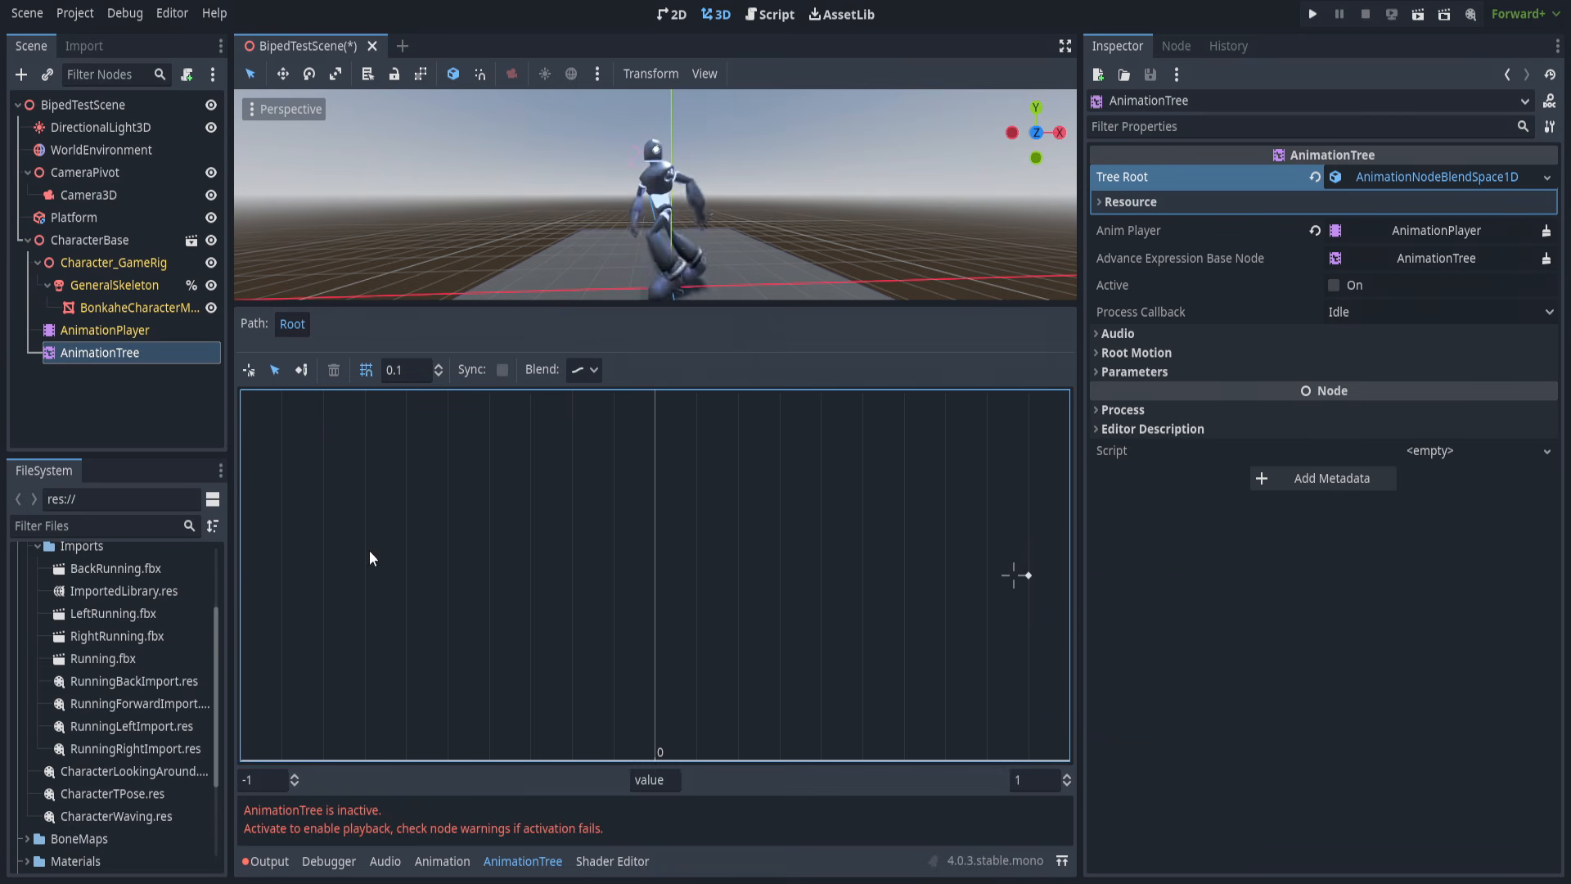
right_click(249, 571)
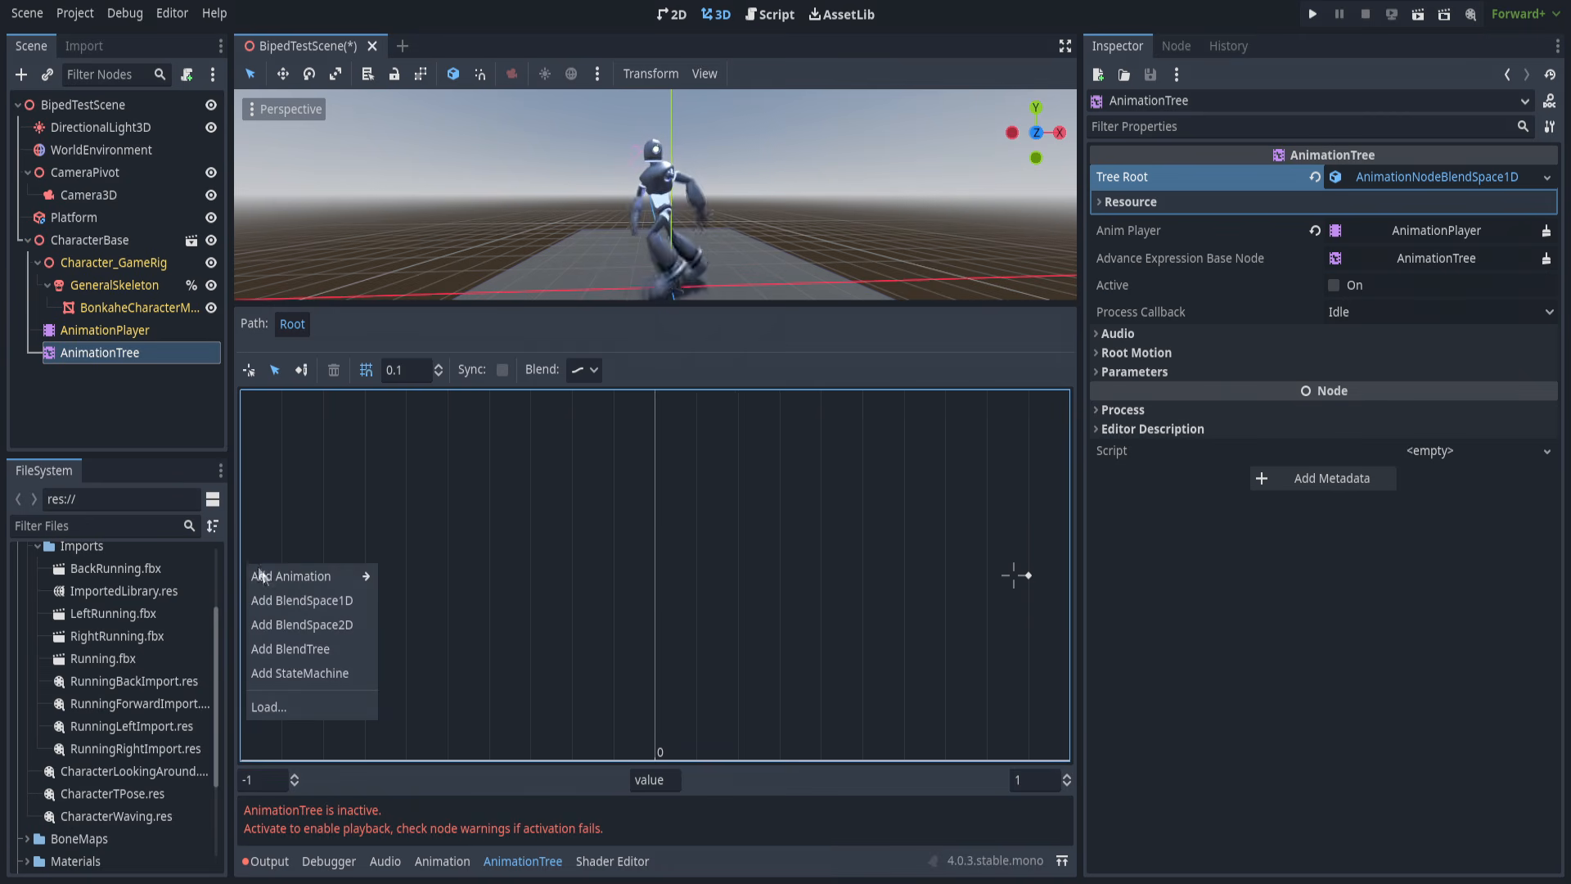
mouse_move(294, 573)
click(454, 606)
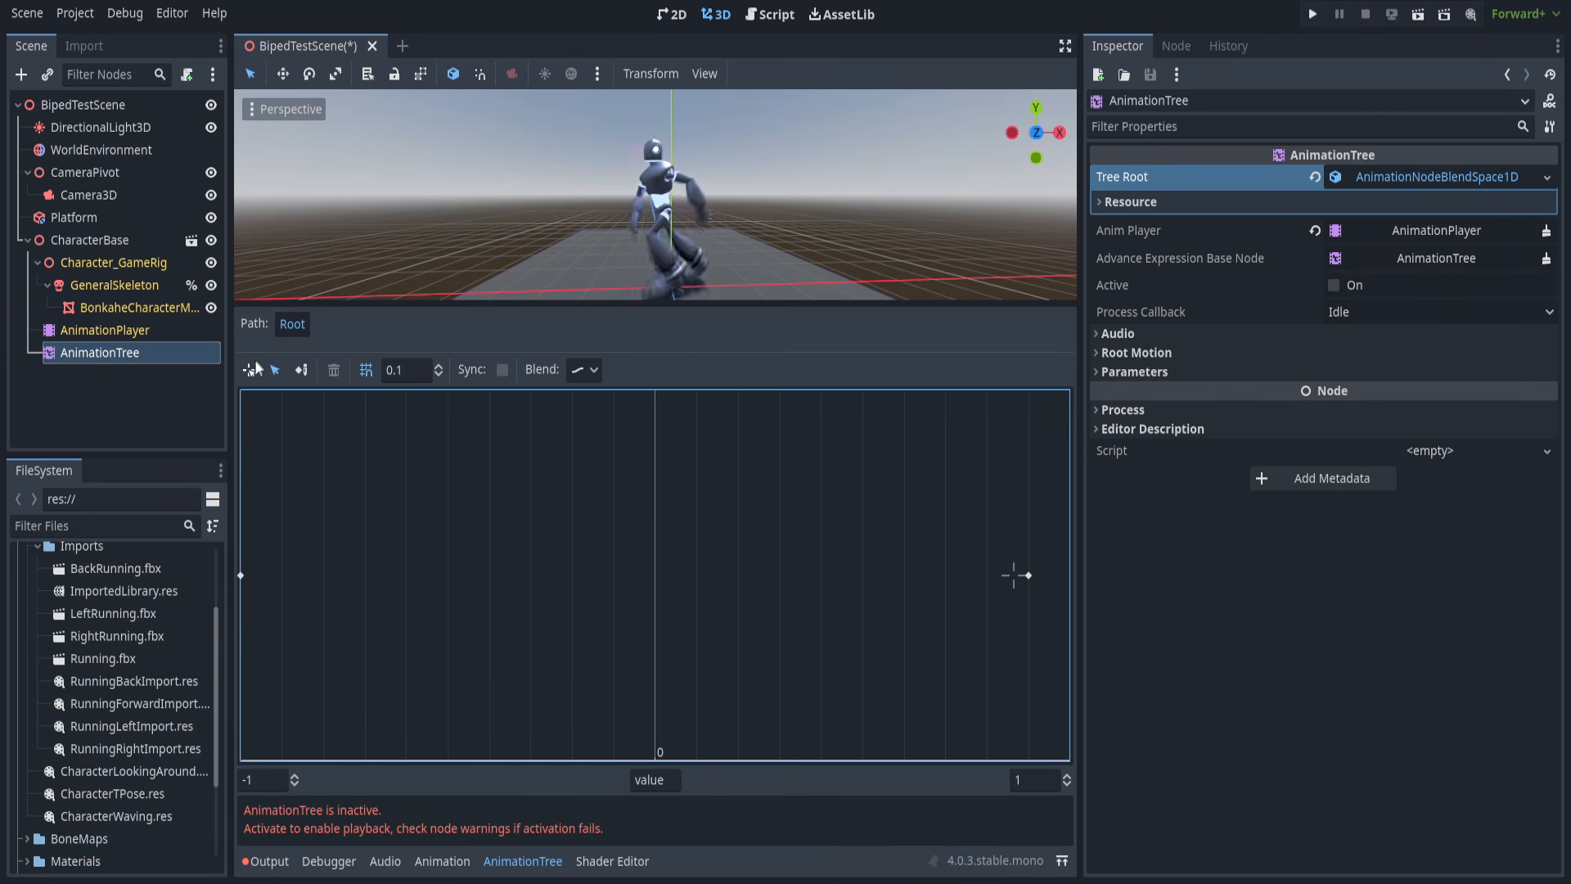
Activate the AnimationTree so the blend space plays on the character.
click(1334, 284)
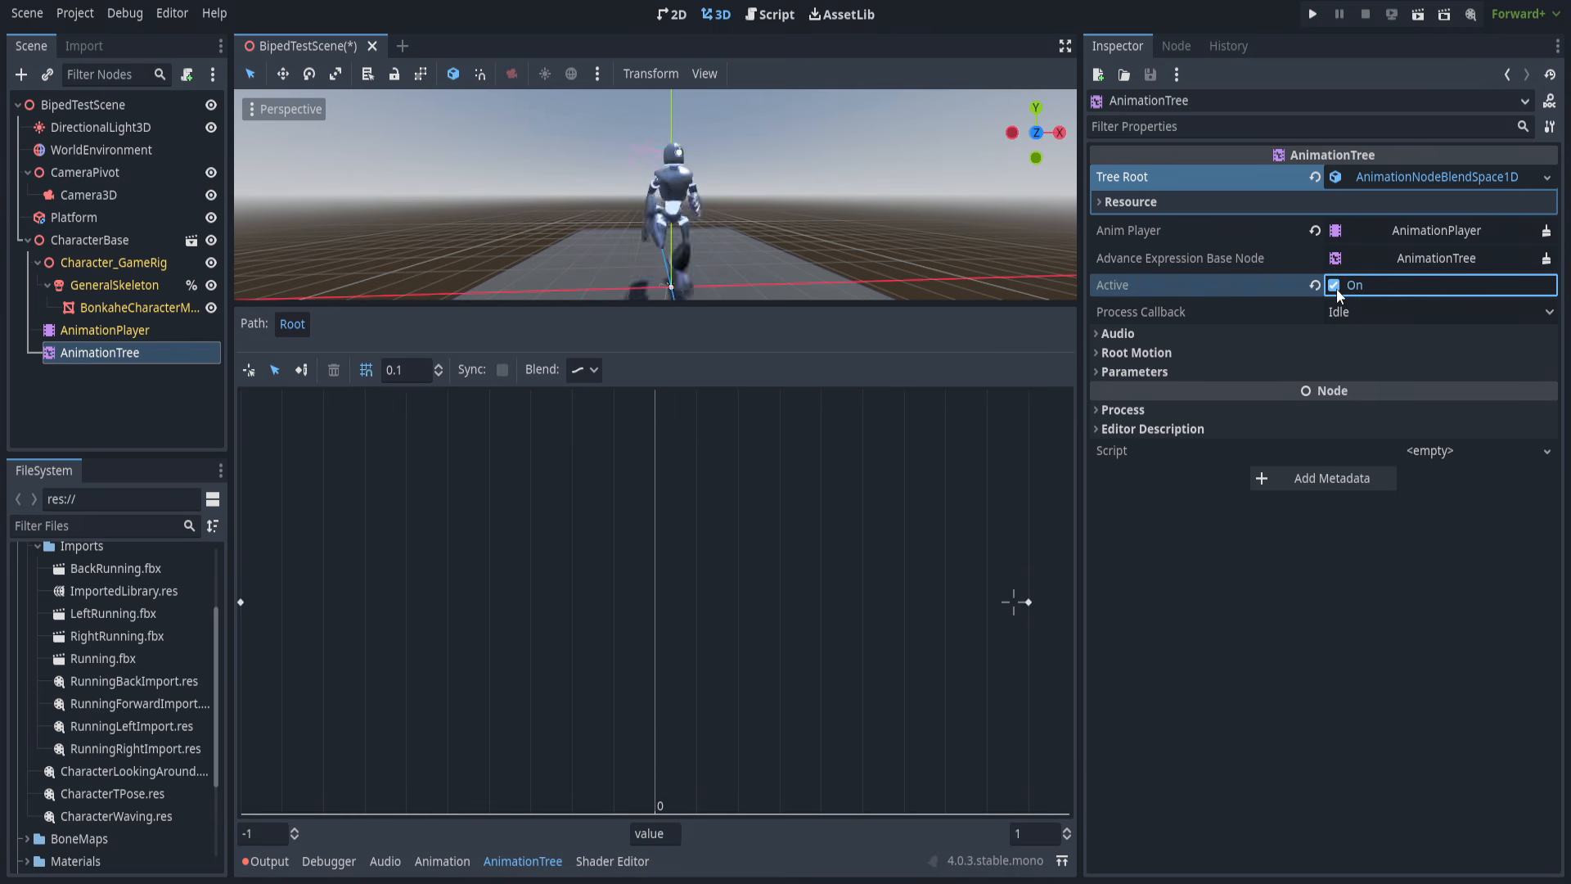
click(249, 370)
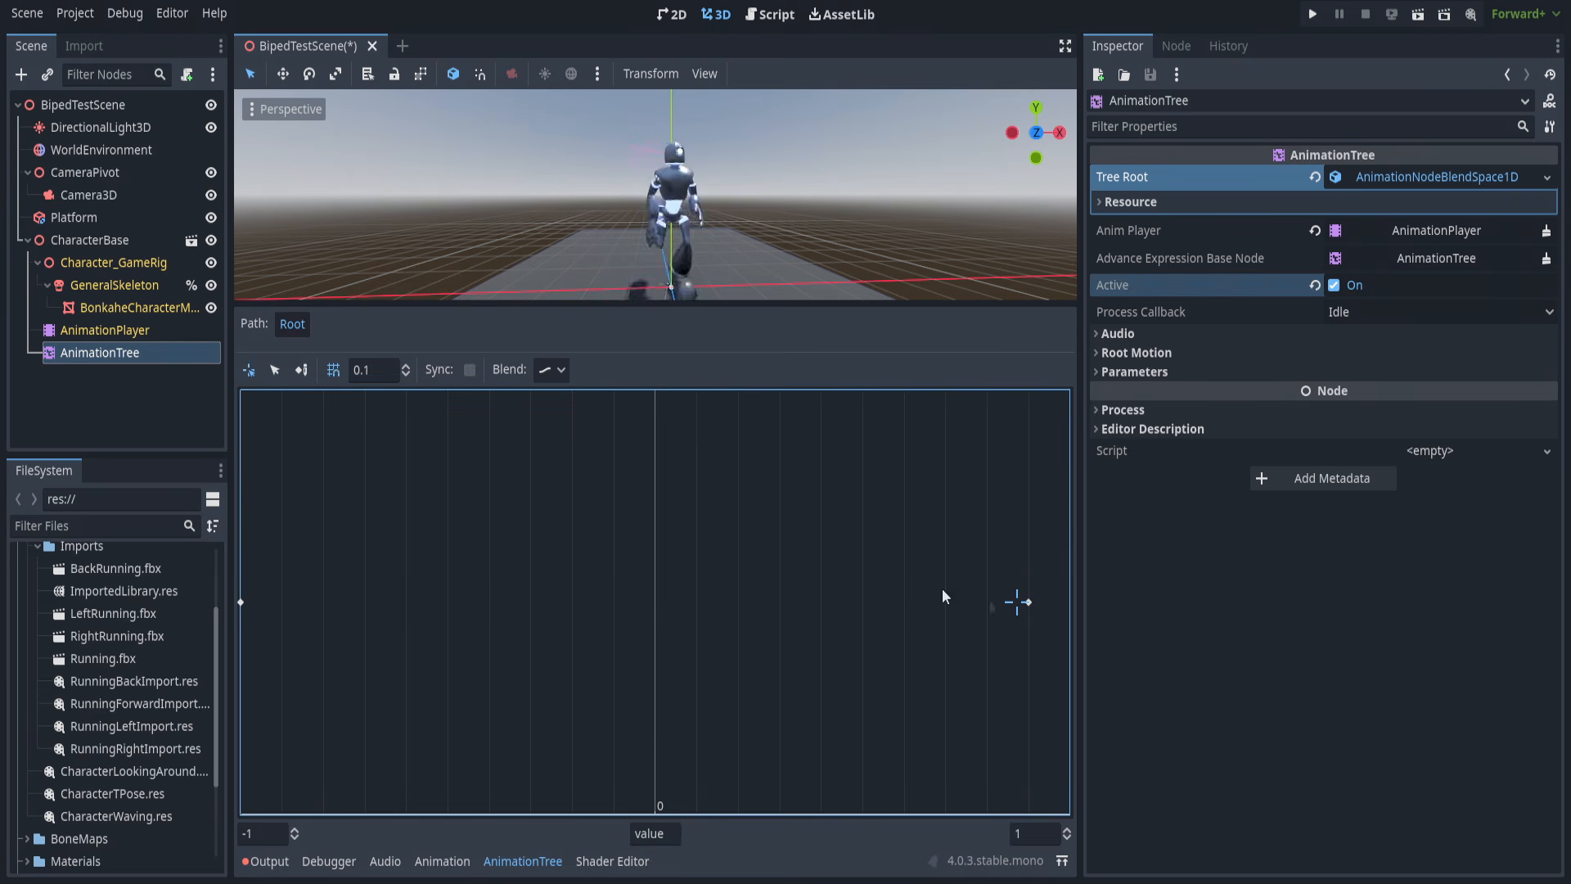
Move the forward-running point to the blend space's positive end and add the LookAround animation at 0.
click(272, 370)
click(1068, 602)
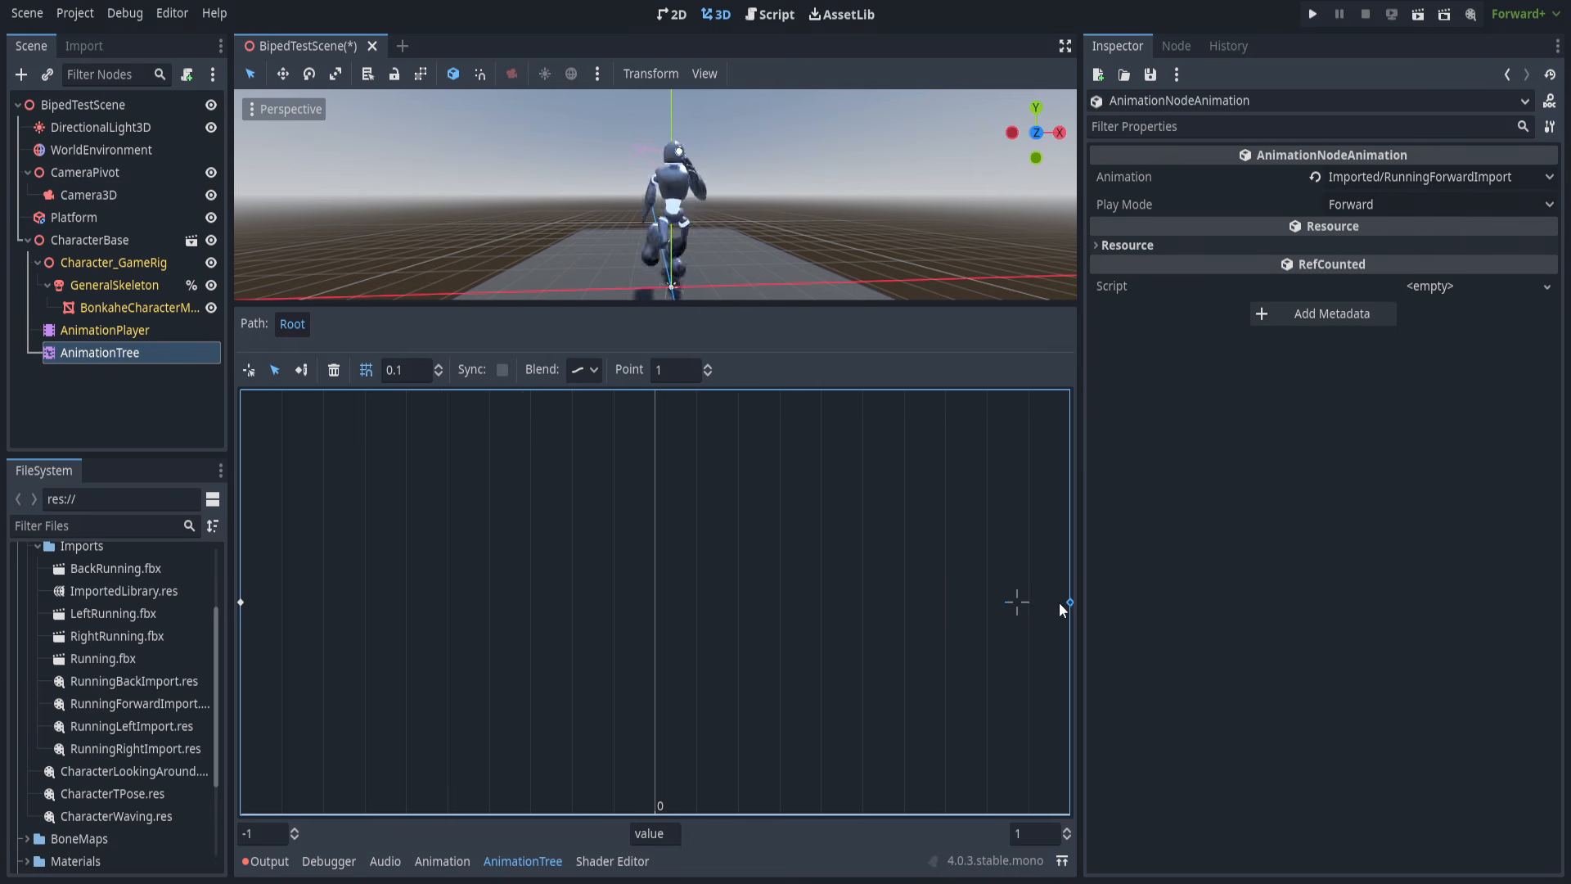
right_click(667, 606)
mouse_move(736, 612)
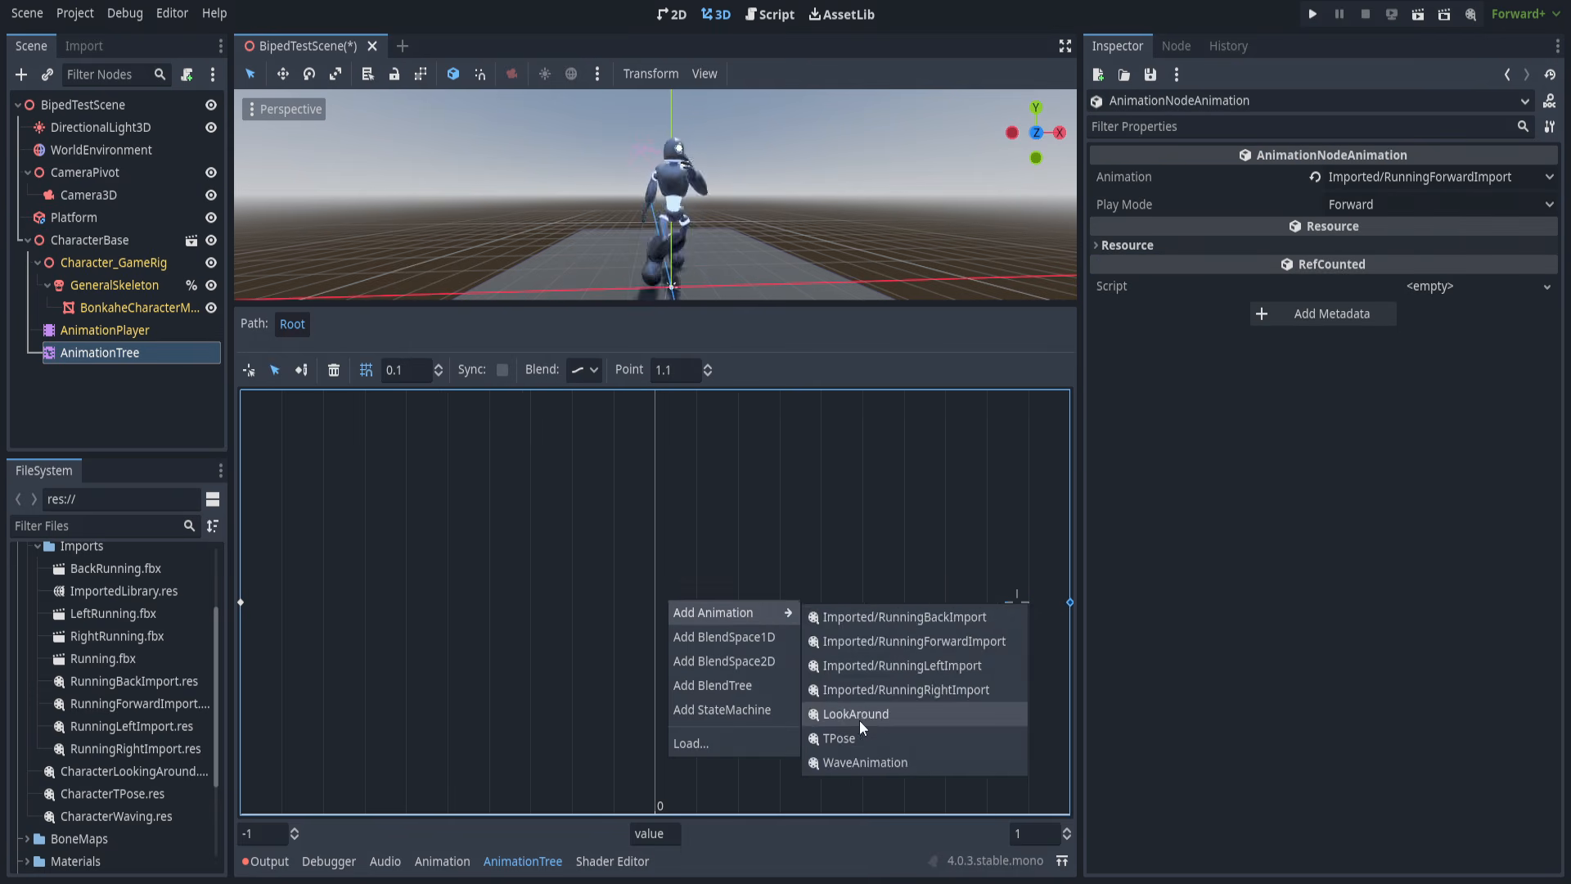
click(859, 720)
Preview the 1D blend from the LookAround point at 0 toward the running animation at -1.
click(249, 370)
click(655, 603)
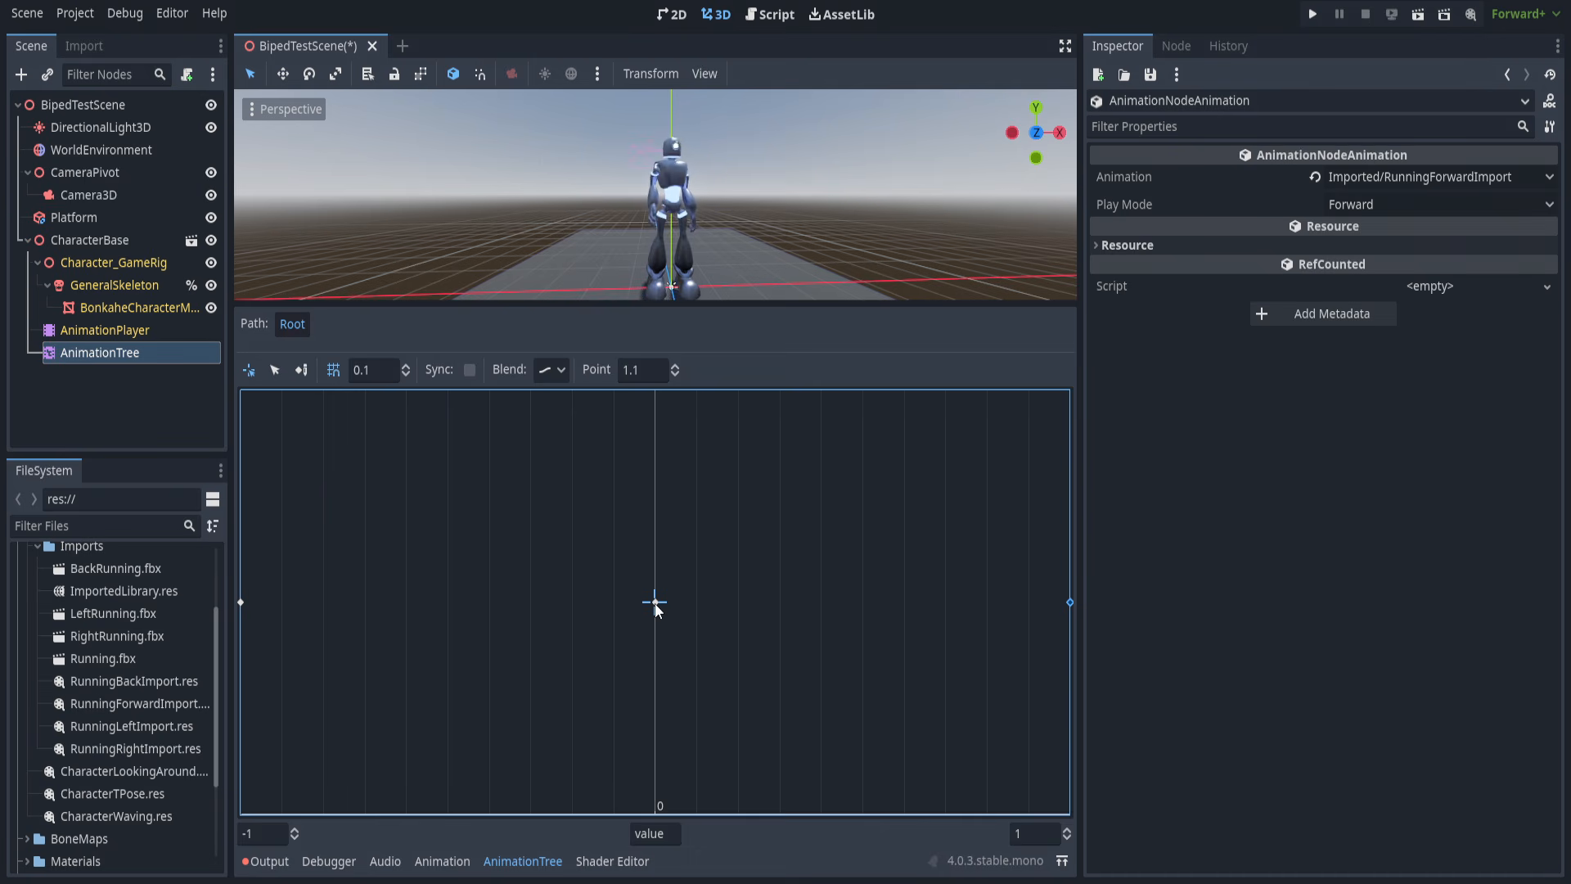
drag(655, 603, 195, 608)
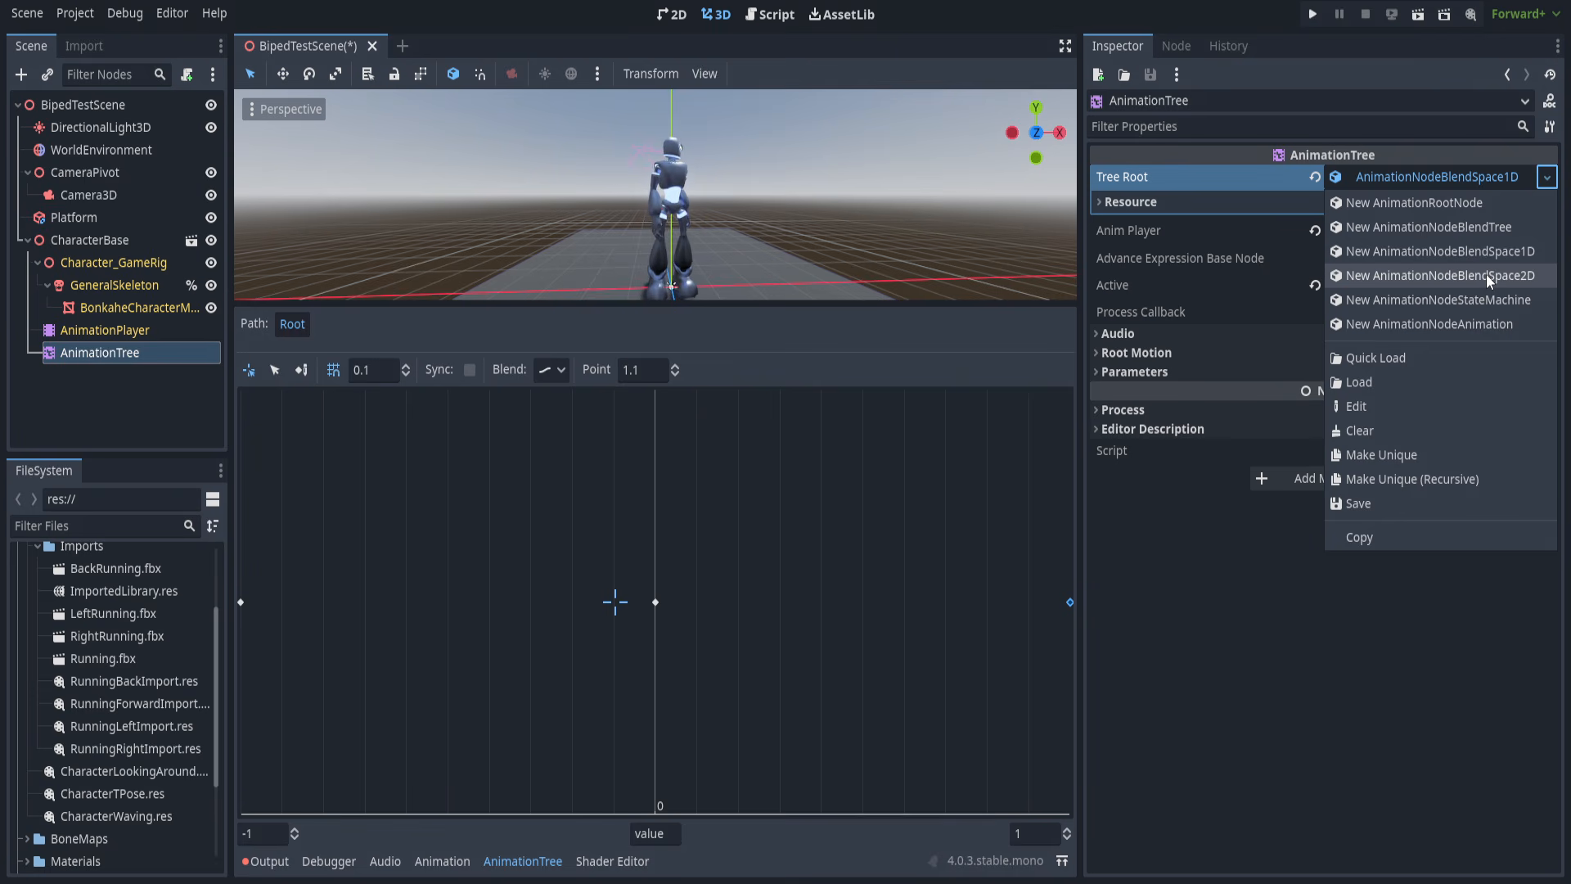
Replace the tree root with a new AnimationNodeBlendSpace2D and add Imported/RunningForwardImport at x 0, y 1.
click(1486, 275)
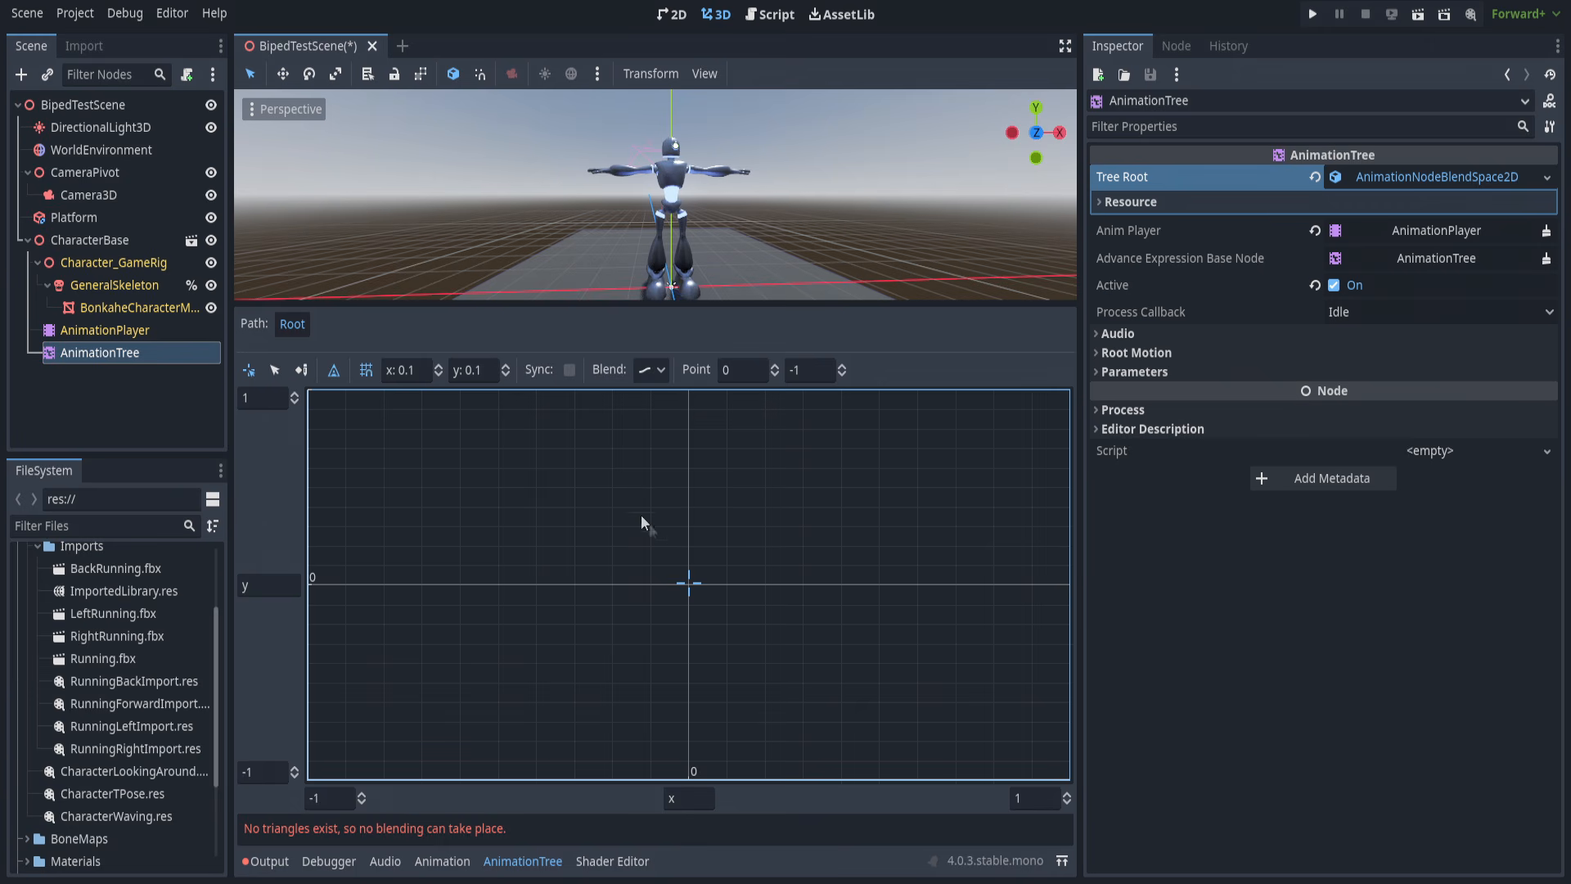
click(275, 370)
right_click(684, 401)
mouse_move(720, 411)
click(944, 434)
Add Imported/RunningBackImport as a blend point at x 0, y -1.
right_click(688, 770)
mouse_move(750, 744)
click(900, 733)
Add Imported/RunningRightImport at x 1, y 0 and Imported/RunningLeftImport at x -1, y 0.
right_click(1067, 581)
mouse_move(1137, 598)
click(1268, 665)
right_click(313, 603)
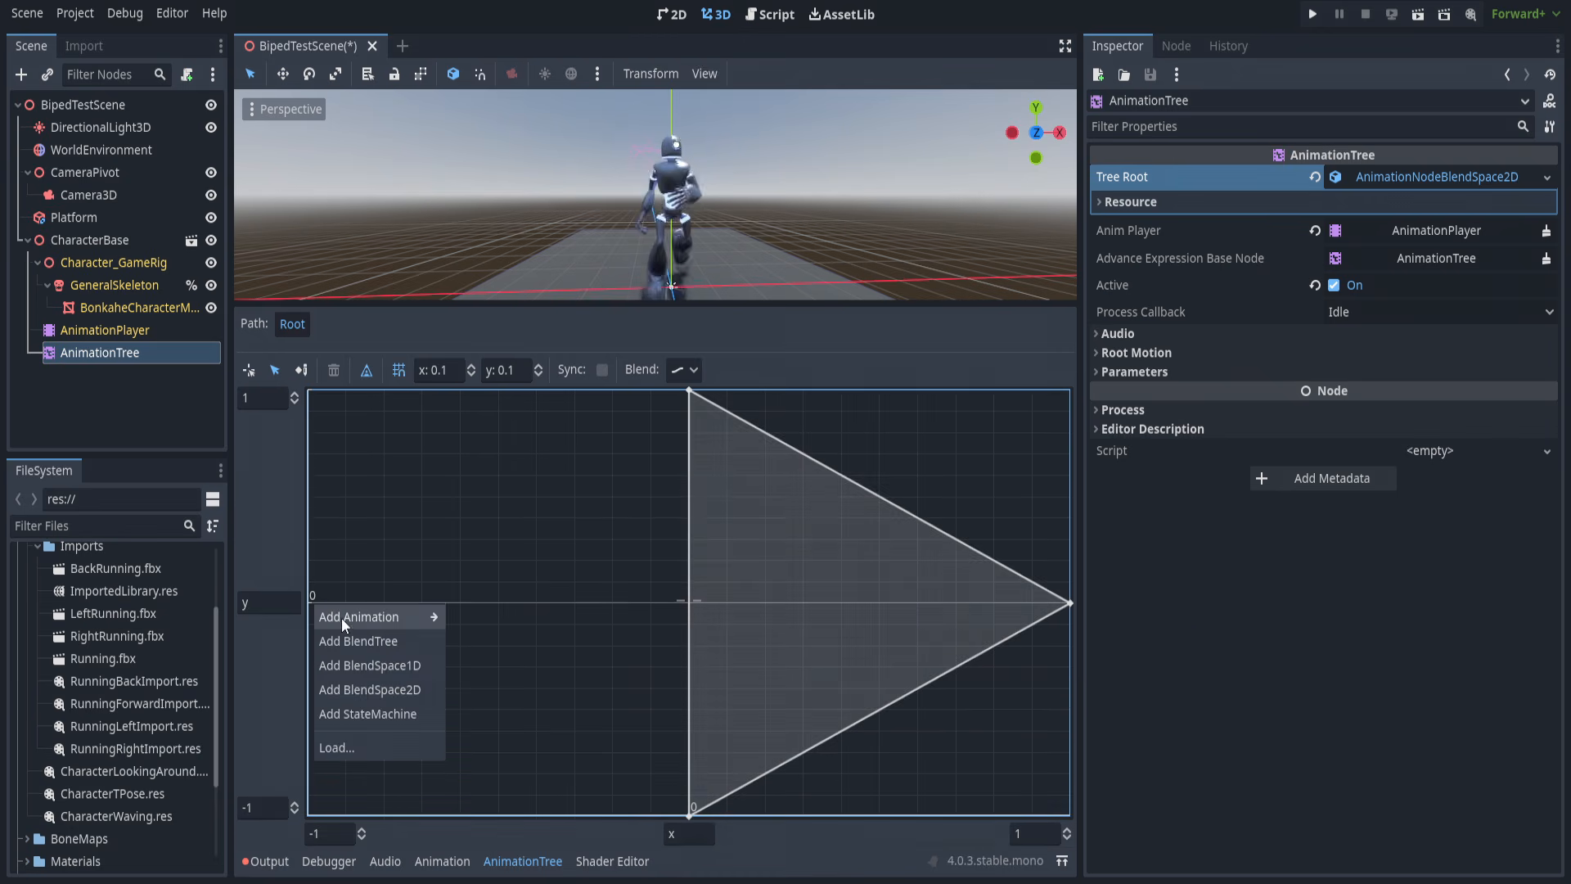
mouse_move(342, 618)
click(523, 665)
Add the LookAround animation as a blend point at the centre of the 2D blend space.
right_click(689, 603)
mouse_move(769, 620)
click(868, 718)
Preview the 2D blend from the centre outward and between the forward and right running points.
click(248, 370)
mouse_move(716, 607)
mouse_down()
mouse_move(1069, 607)
mouse_move(1017, 508)
mouse_move(850, 426)
mouse_up()
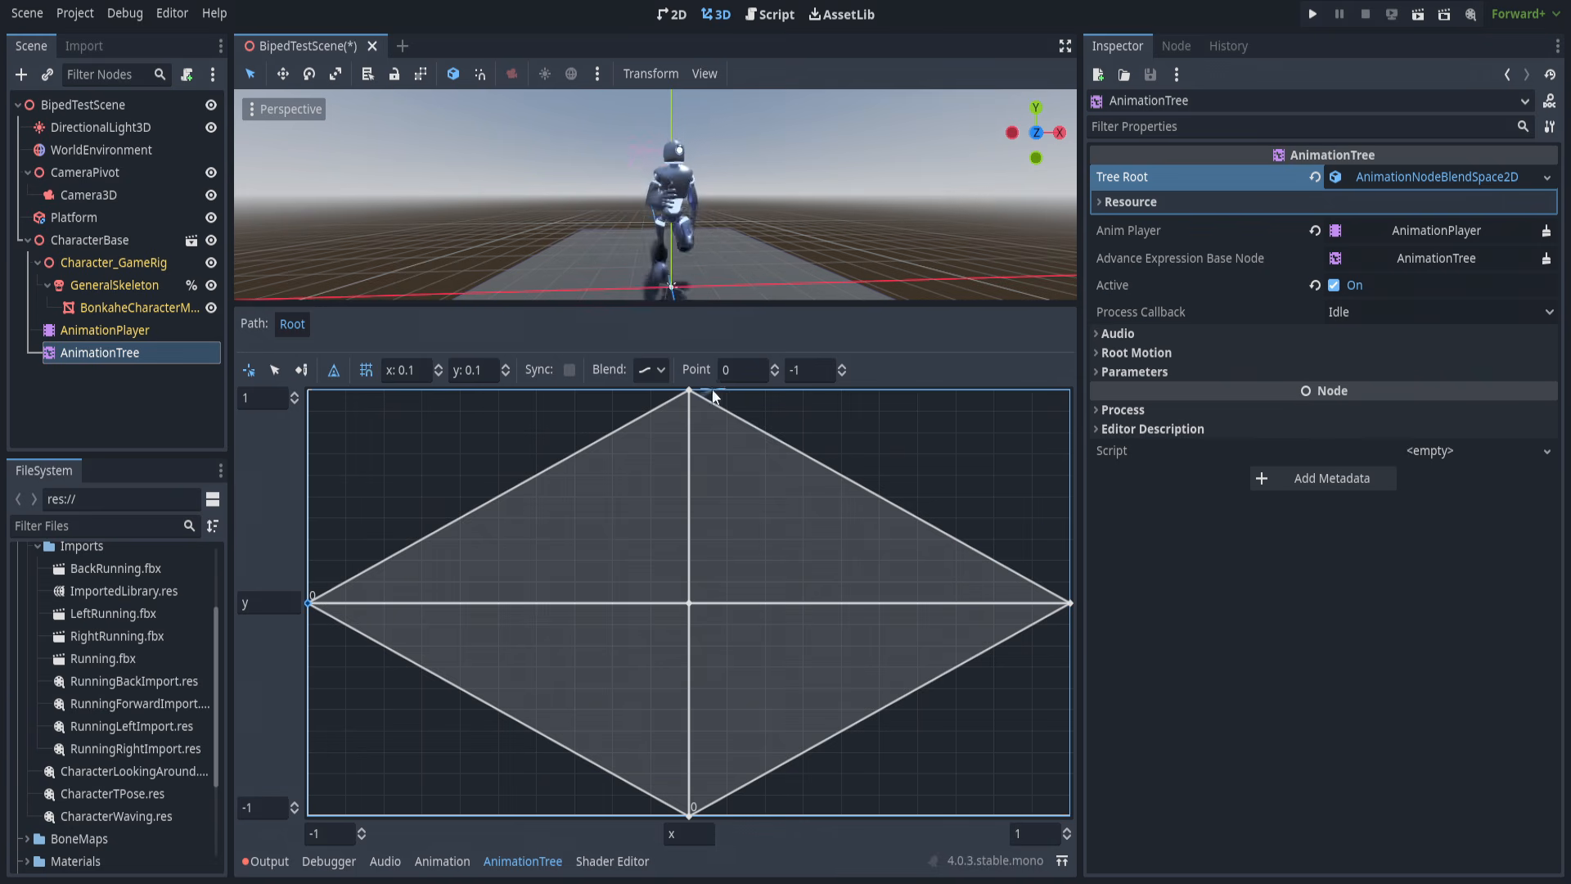
mouse_move(686, 391)
mouse_down()
mouse_move(770, 396)
mouse_move(949, 464)
mouse_move(932, 458)
mouse_up()
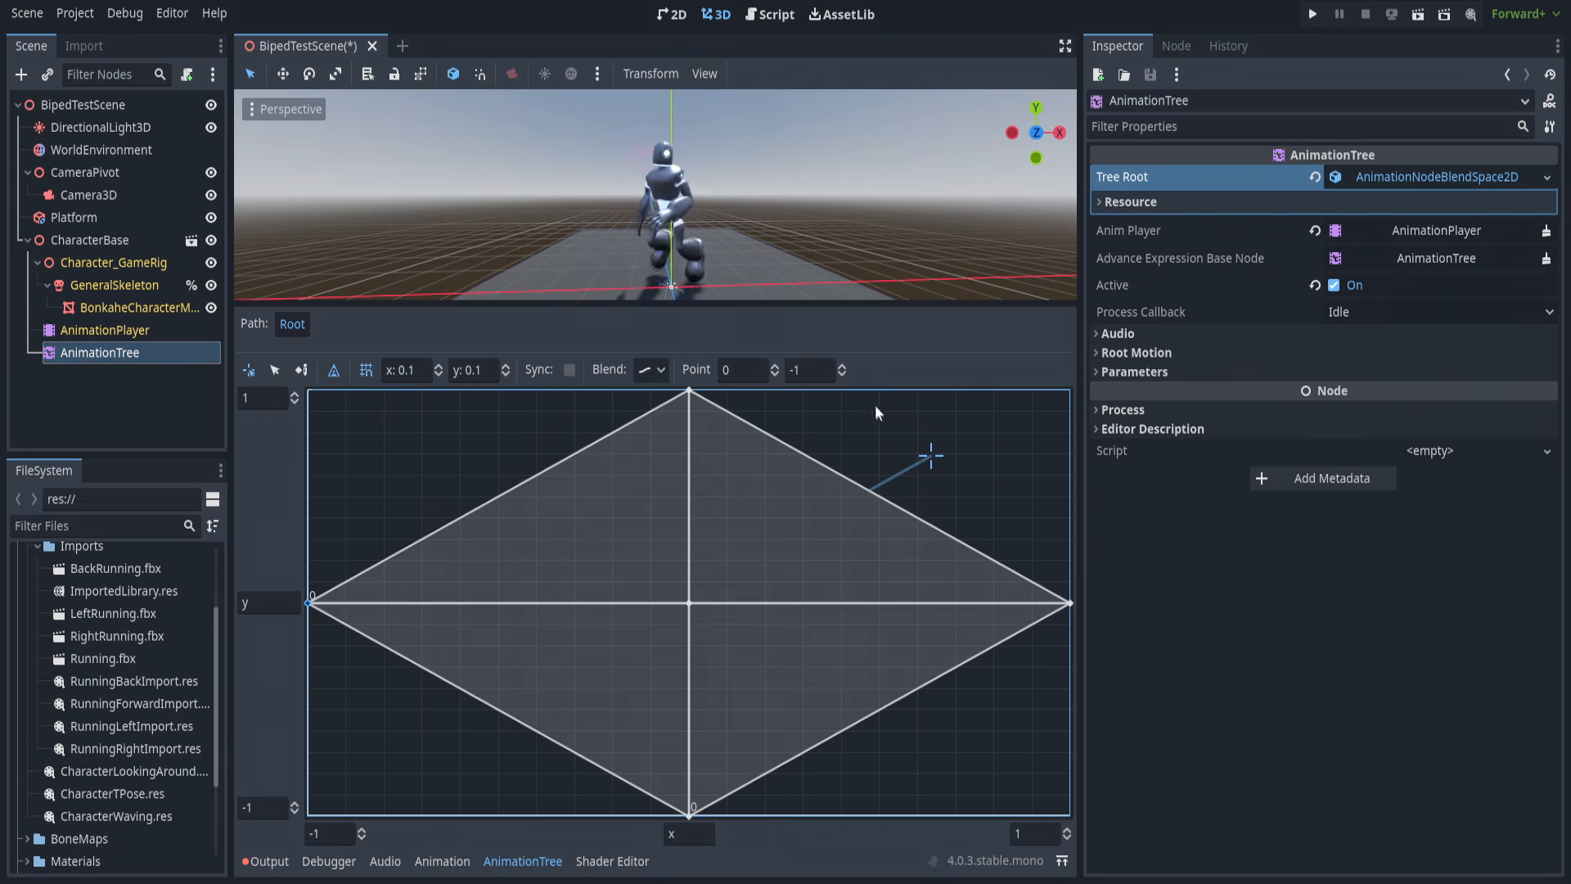
mouse_move(930, 458)
mouse_down()
mouse_move(1041, 513)
mouse_move(1017, 485)
mouse_move(688, 393)
mouse_up()
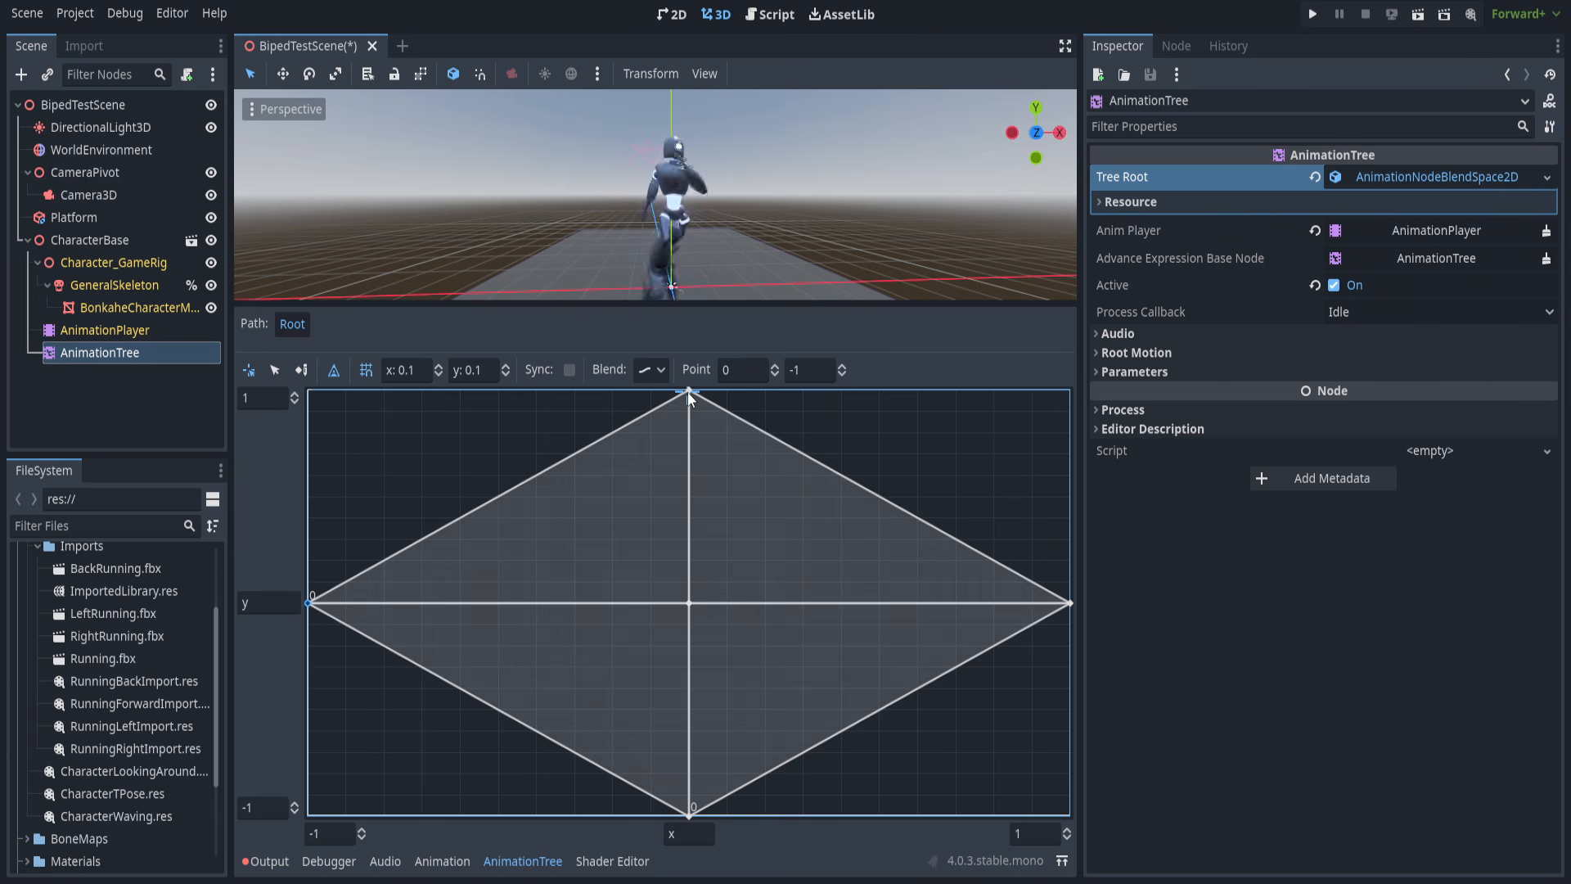
Enable Sync for the 2D blend space.
click(570, 370)
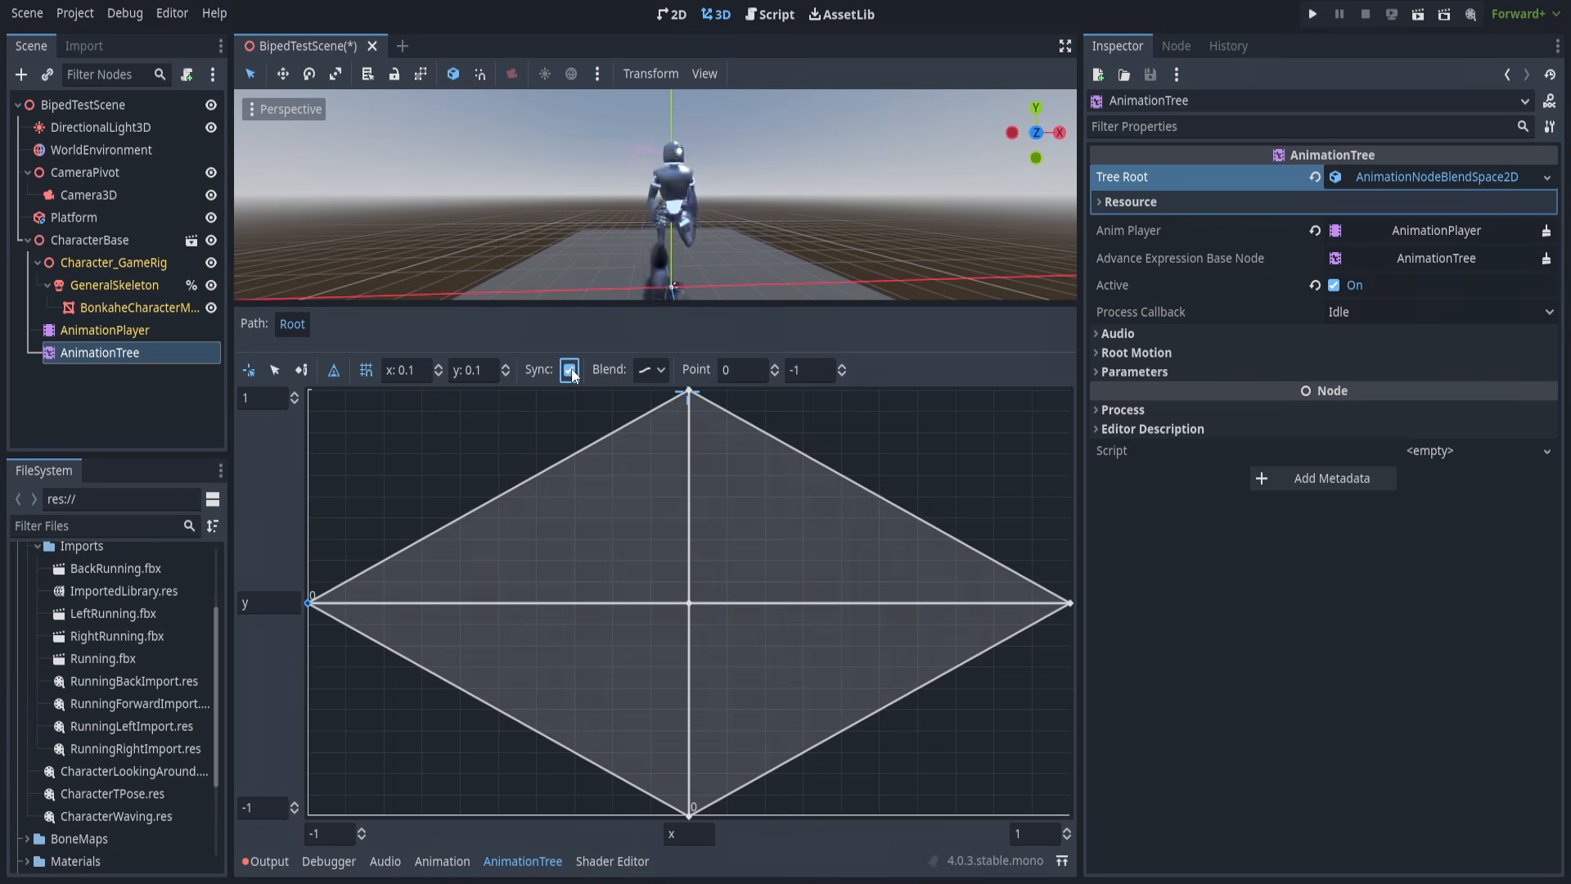
Preview the synced 2D blend by moving the blend position between the running points and back inside the forward-left triangle.
drag(744, 418, 806, 785)
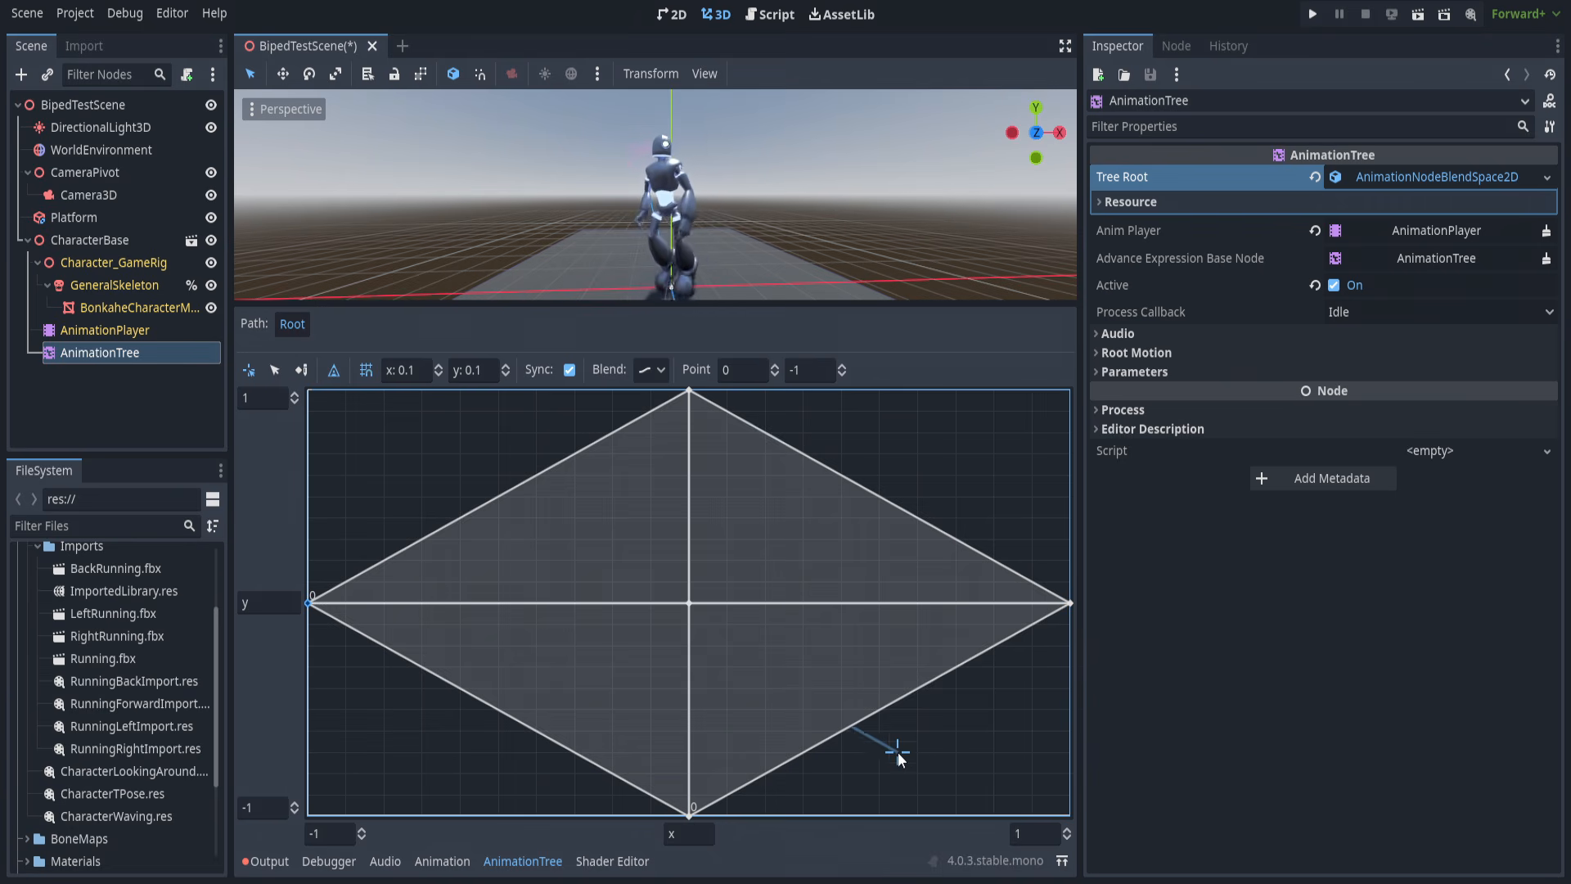
drag(930, 738, 692, 400)
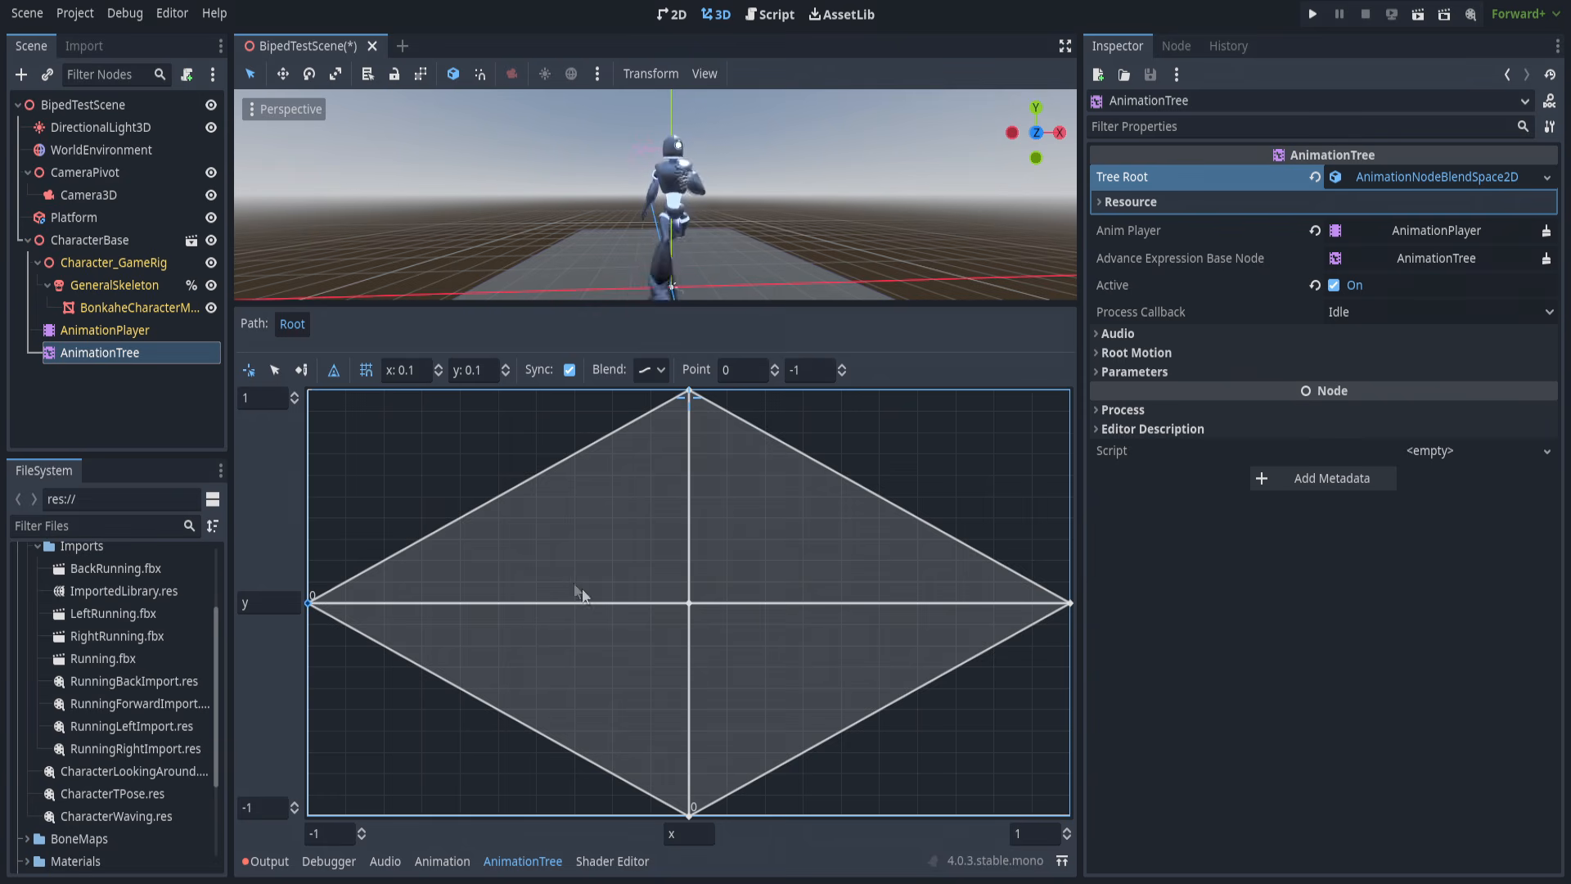
click(688, 503)
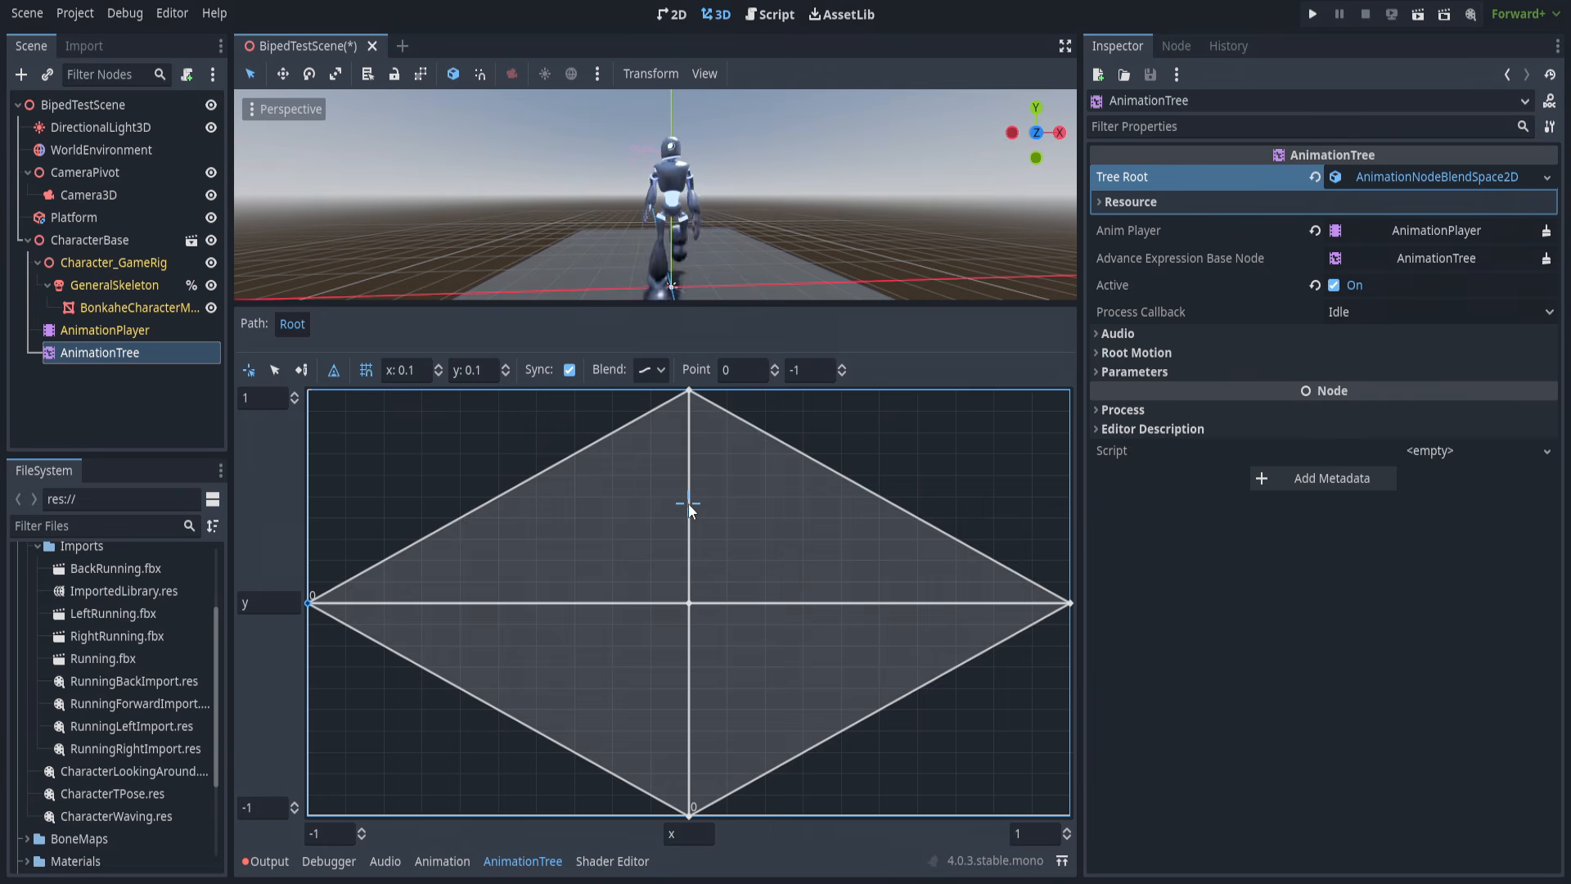
mouse_move(688, 503)
mouse_down()
mouse_move(691, 438)
mouse_move(901, 467)
mouse_move(897, 484)
mouse_move(936, 444)
mouse_move(886, 483)
mouse_move(412, 440)
mouse_move(873, 422)
mouse_move(405, 413)
mouse_move(471, 463)
mouse_move(757, 507)
mouse_up()
mouse_move(684, 395)
mouse_down()
mouse_move(802, 457)
mouse_move(738, 520)
mouse_move(616, 561)
mouse_move(607, 544)
mouse_up()
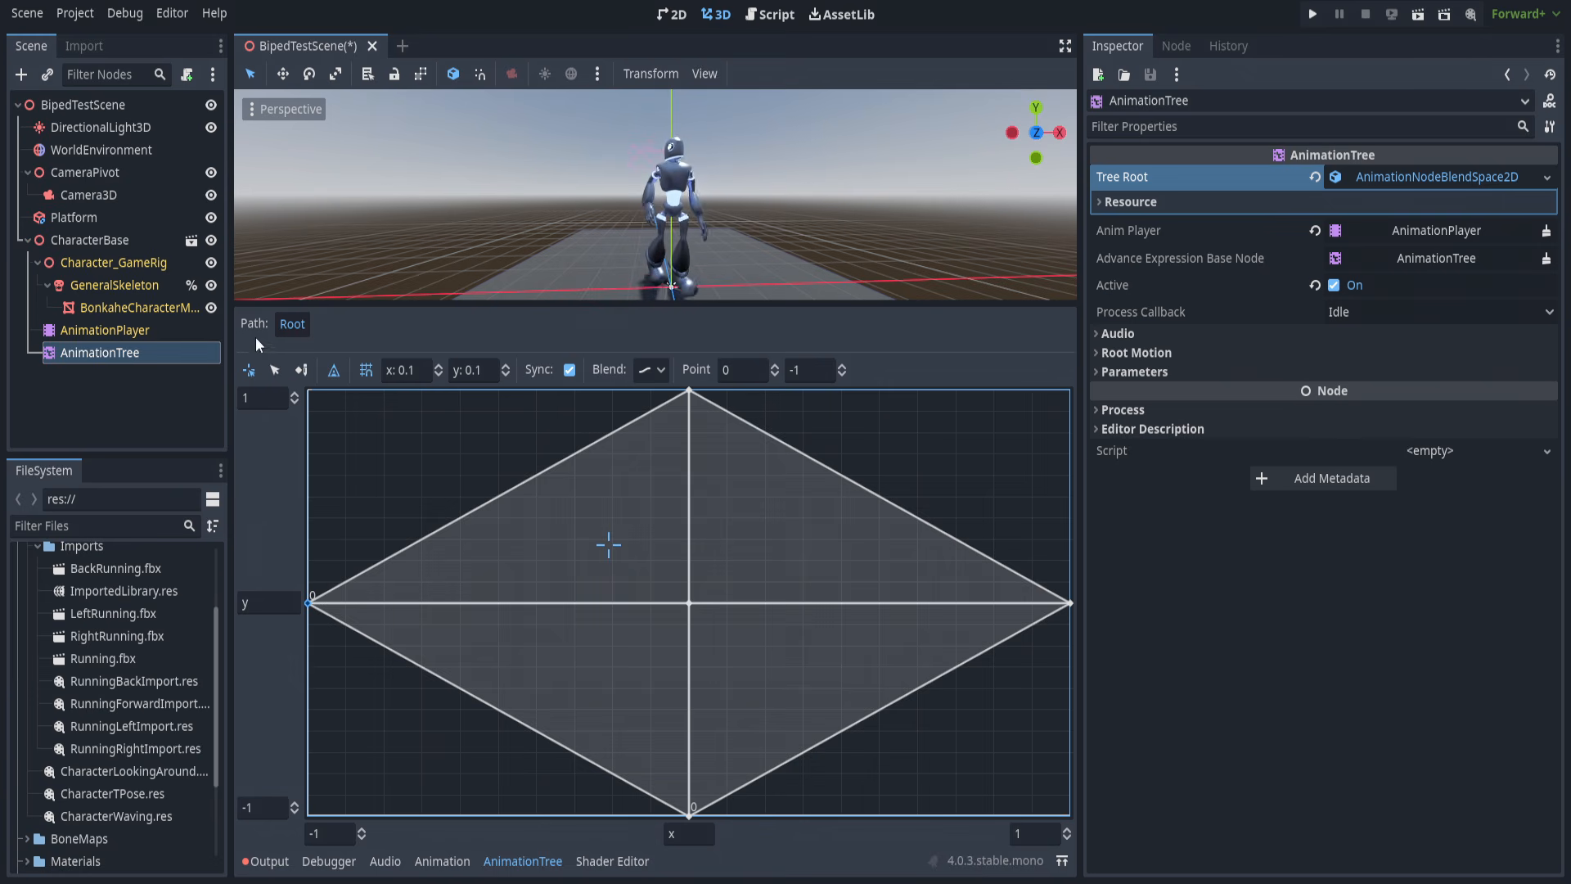
Replace the AnimationTree's root with a new AnimationNodeStateMachine, add a BlendSpace2D state and open it.
click(1546, 177)
click(1429, 298)
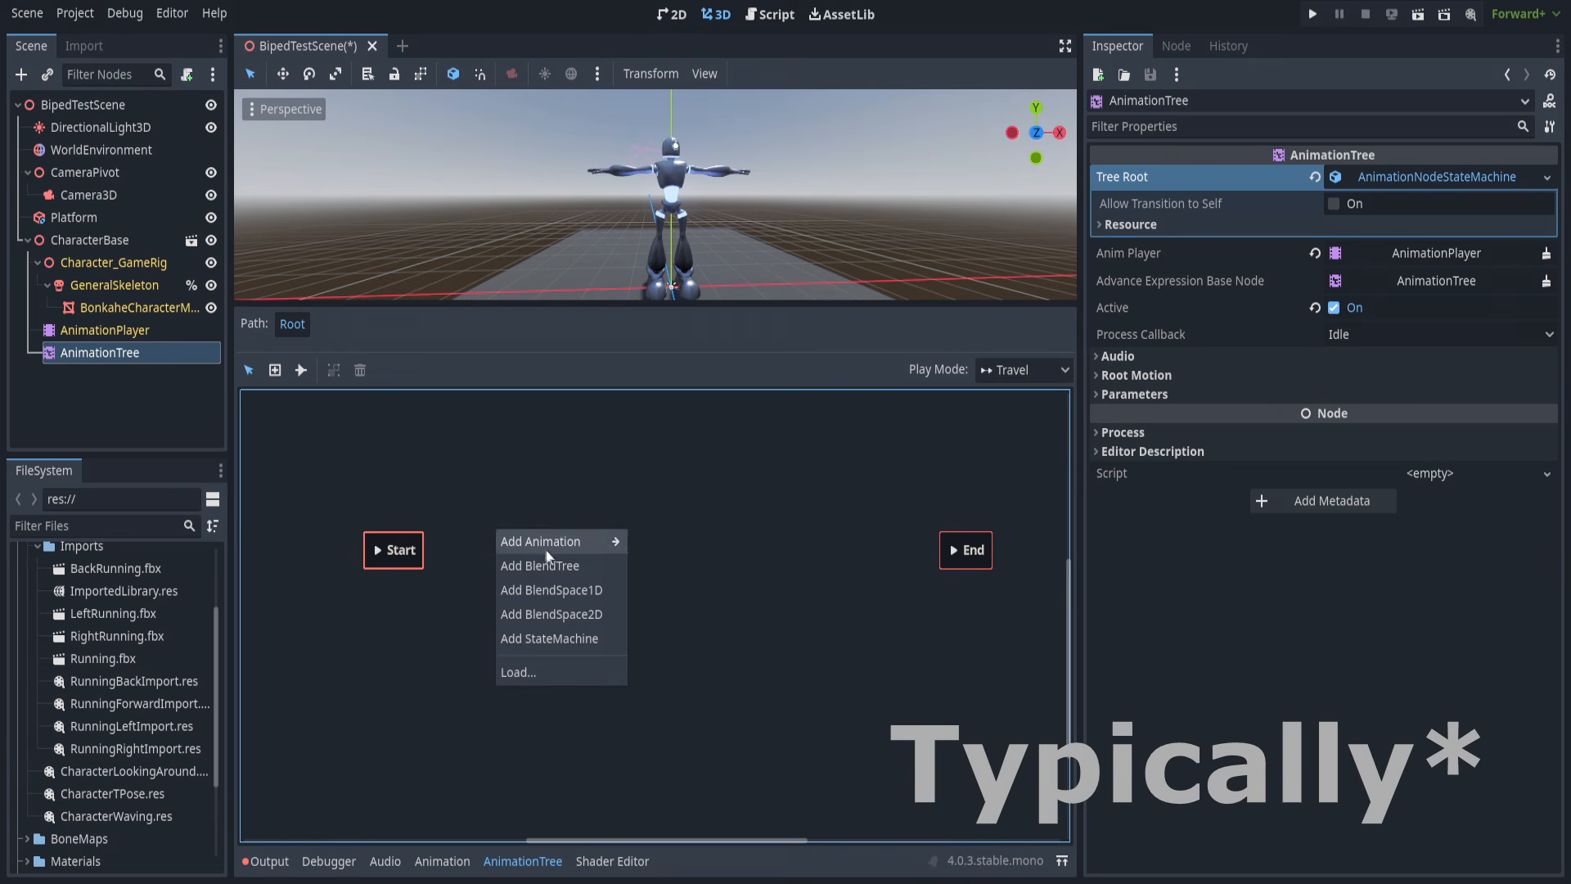
click(560, 612)
drag(537, 517, 604, 527)
click(610, 538)
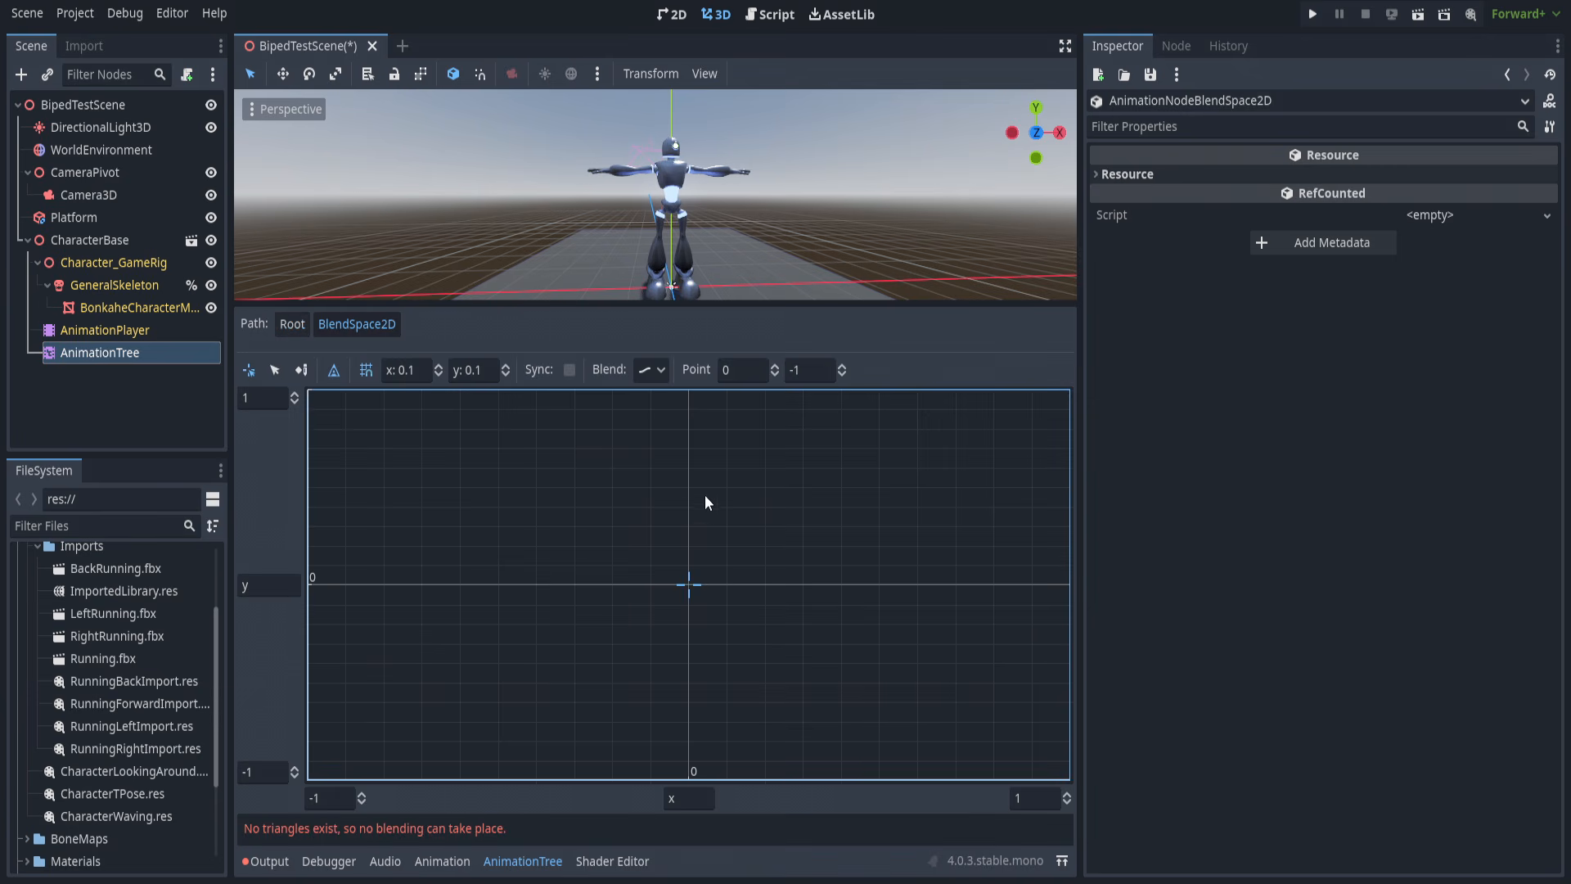
Add WaveAnimation as a state between BlendSpace2D and End in the root state machine, then select both added states.
click(292, 324)
right_click(758, 537)
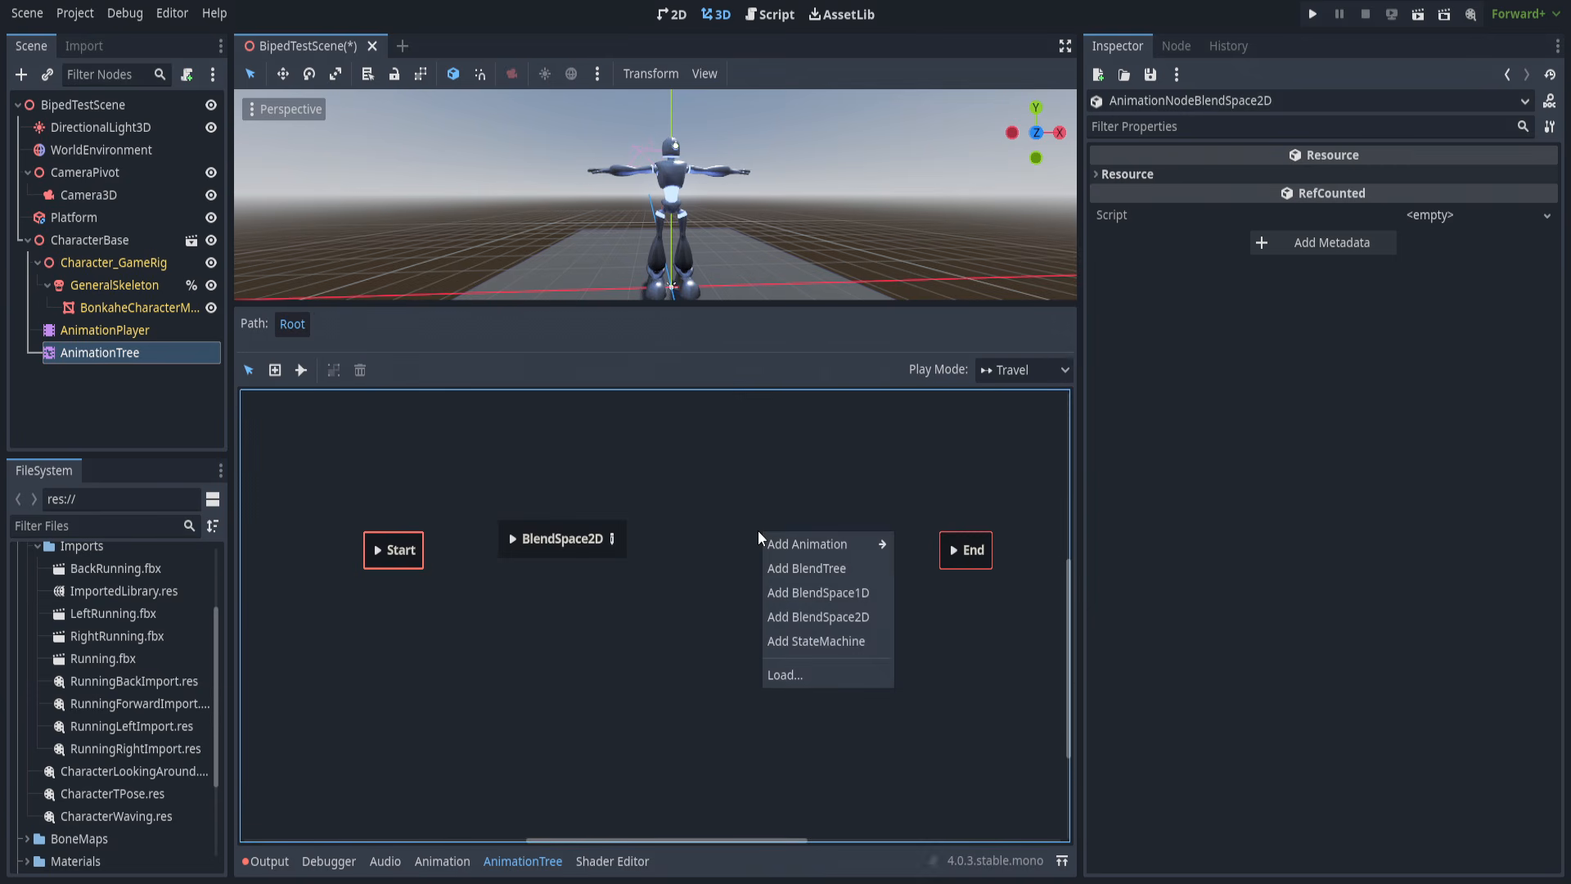
mouse_move(798, 547)
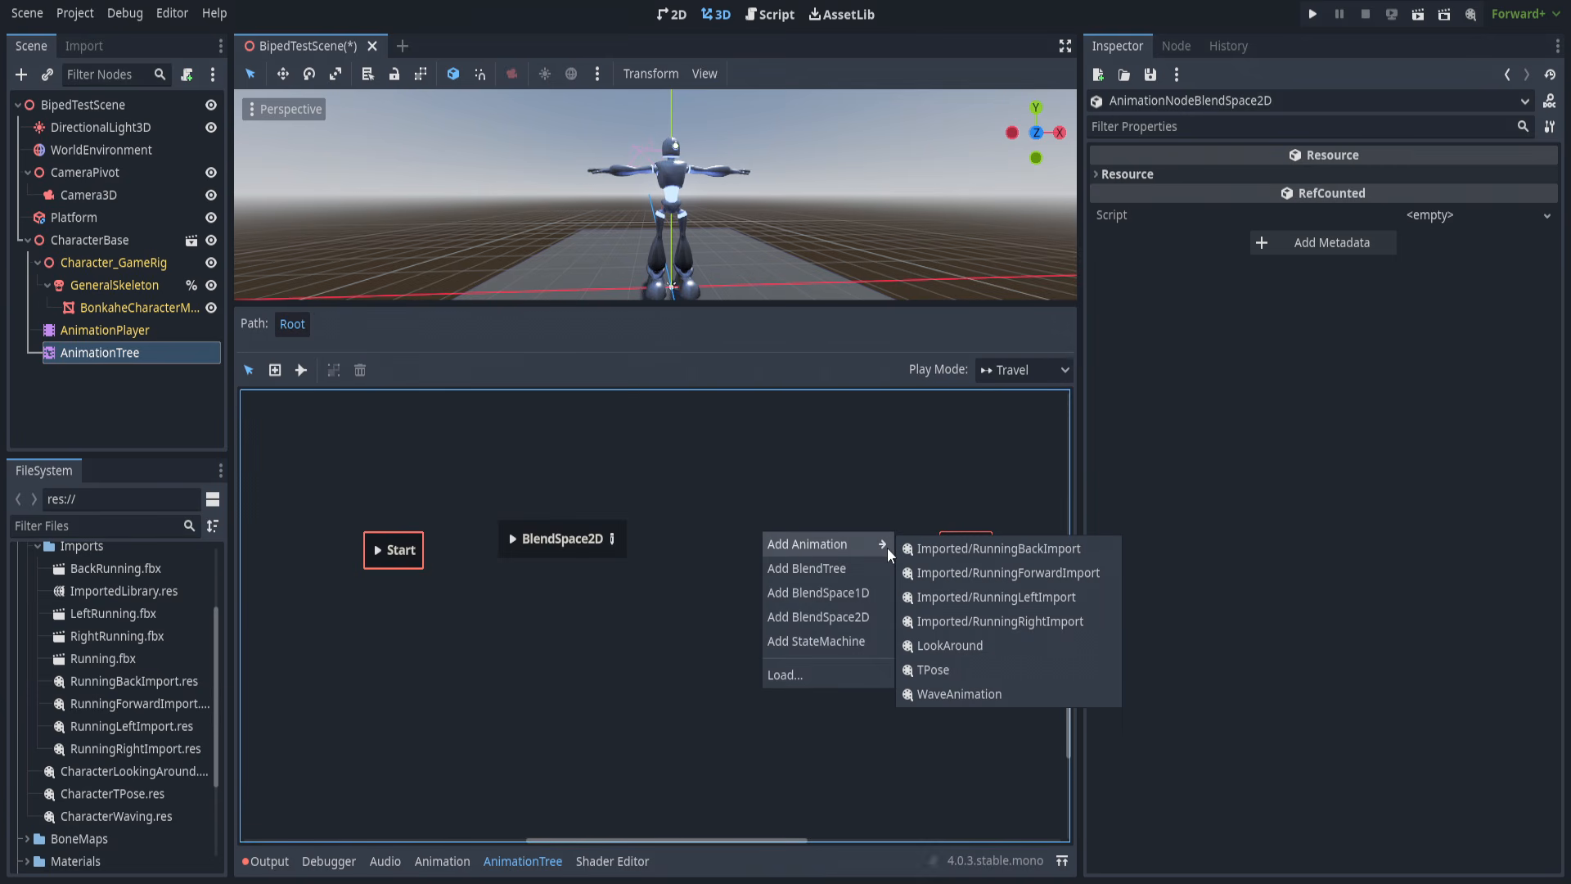
click(967, 696)
drag(714, 528, 713, 547)
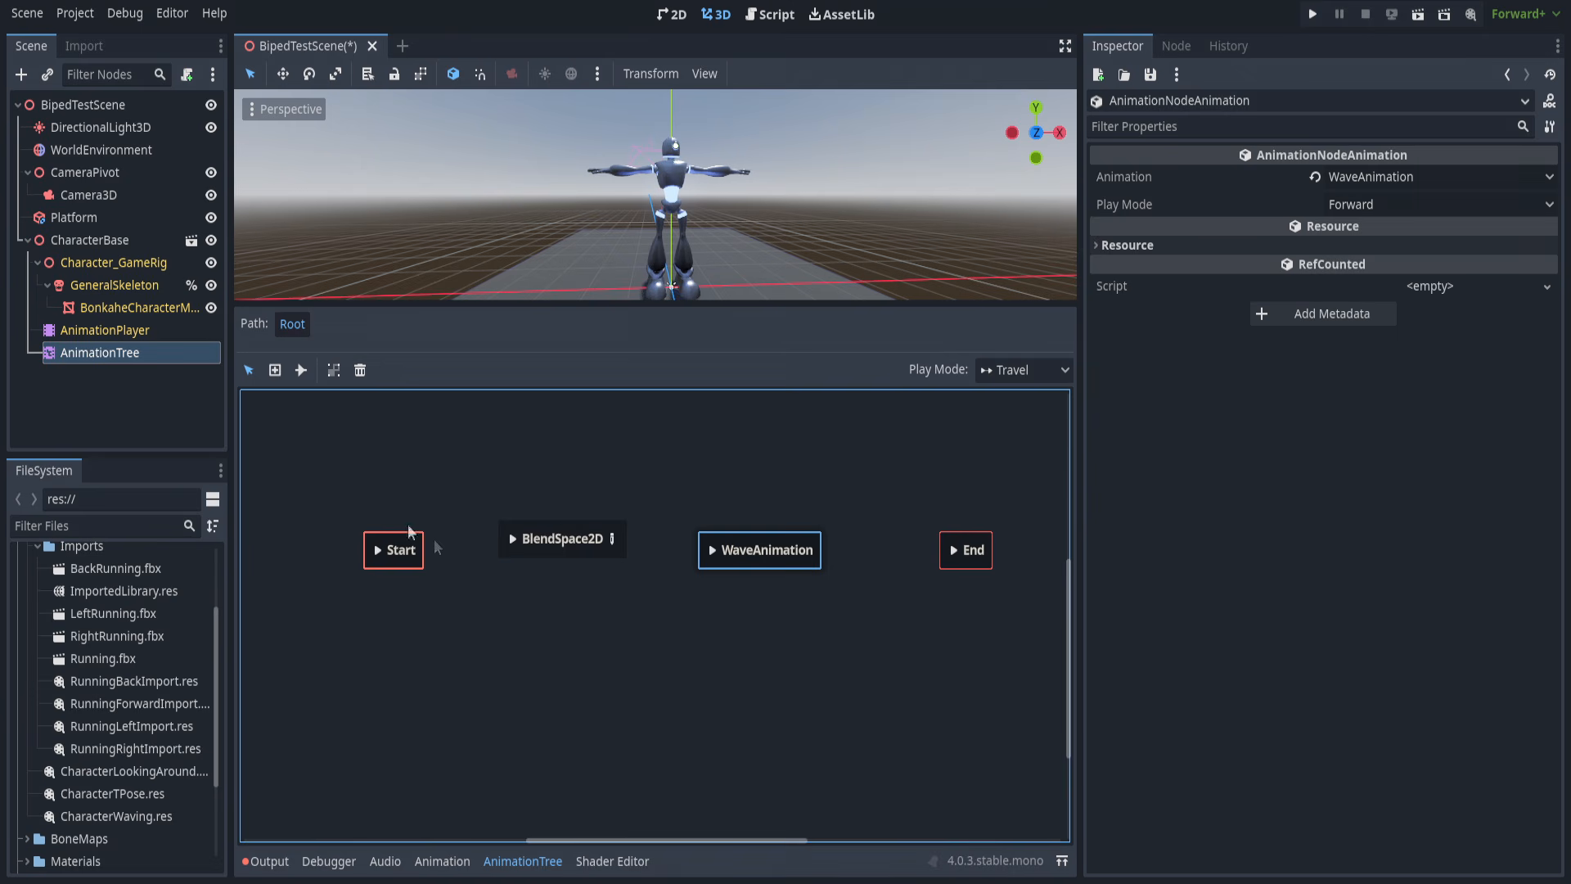
drag(512, 443, 802, 624)
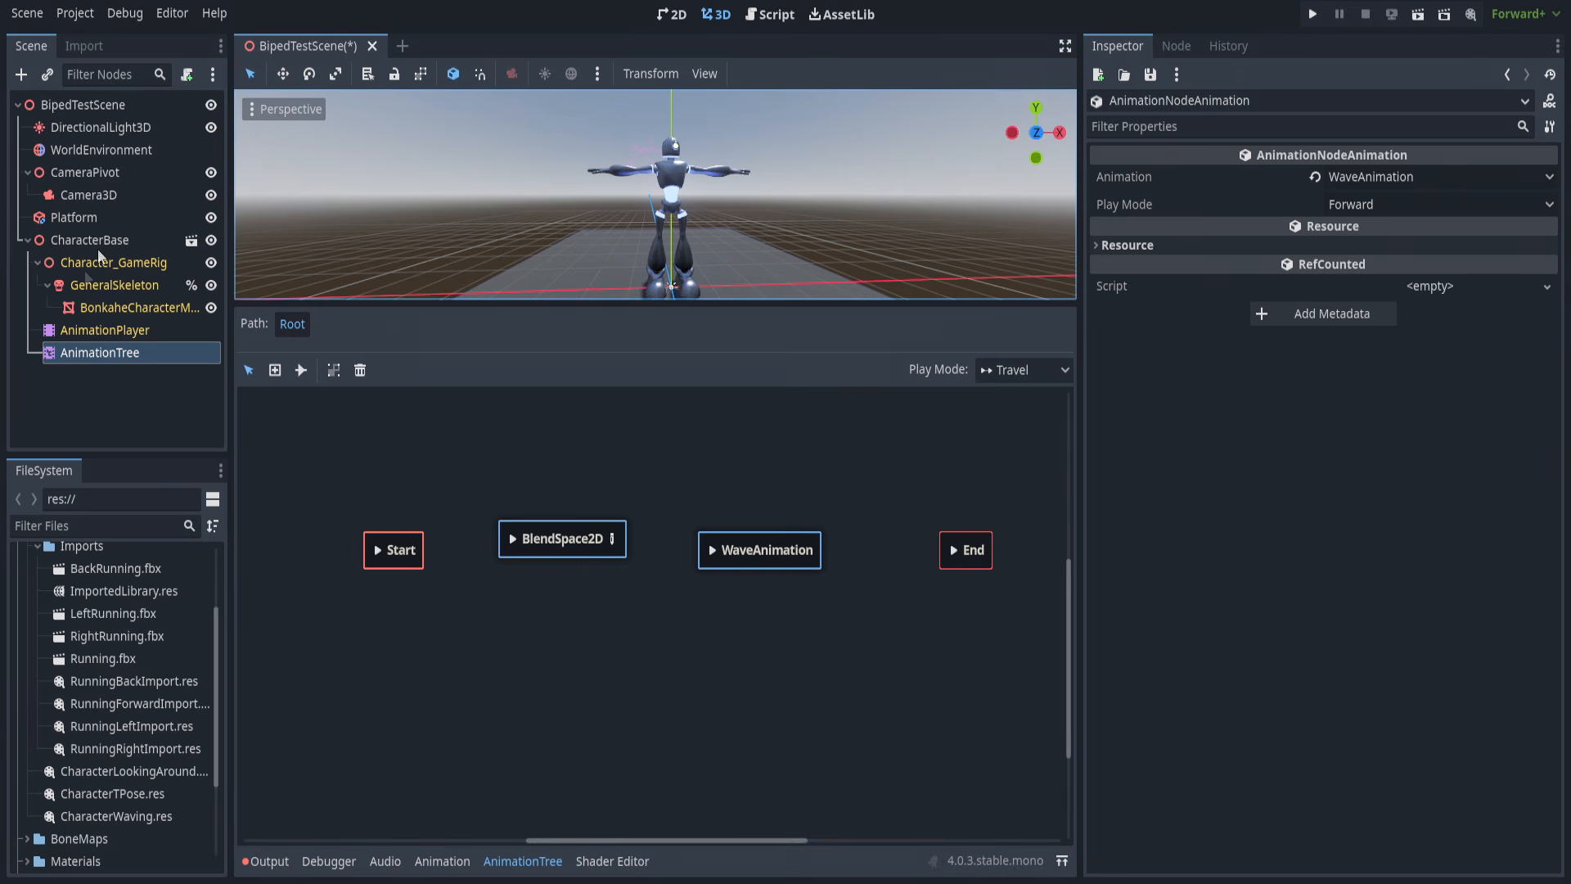
Reselect the AnimationTree and replace its tree root with a new AnimationNodeAnimation.
click(104, 330)
click(110, 353)
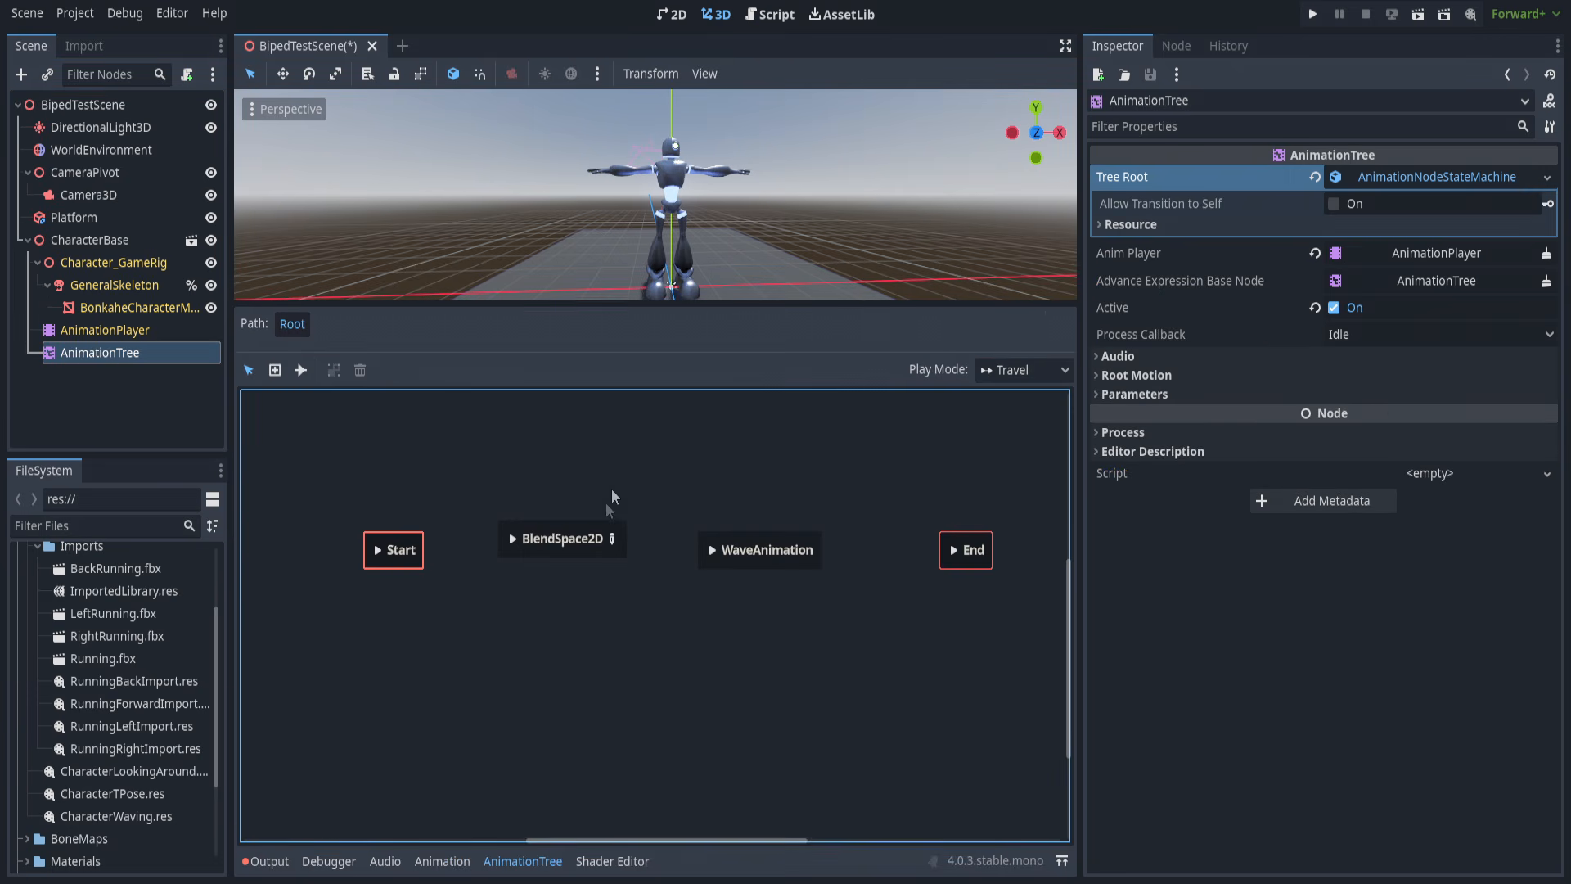
click(1546, 177)
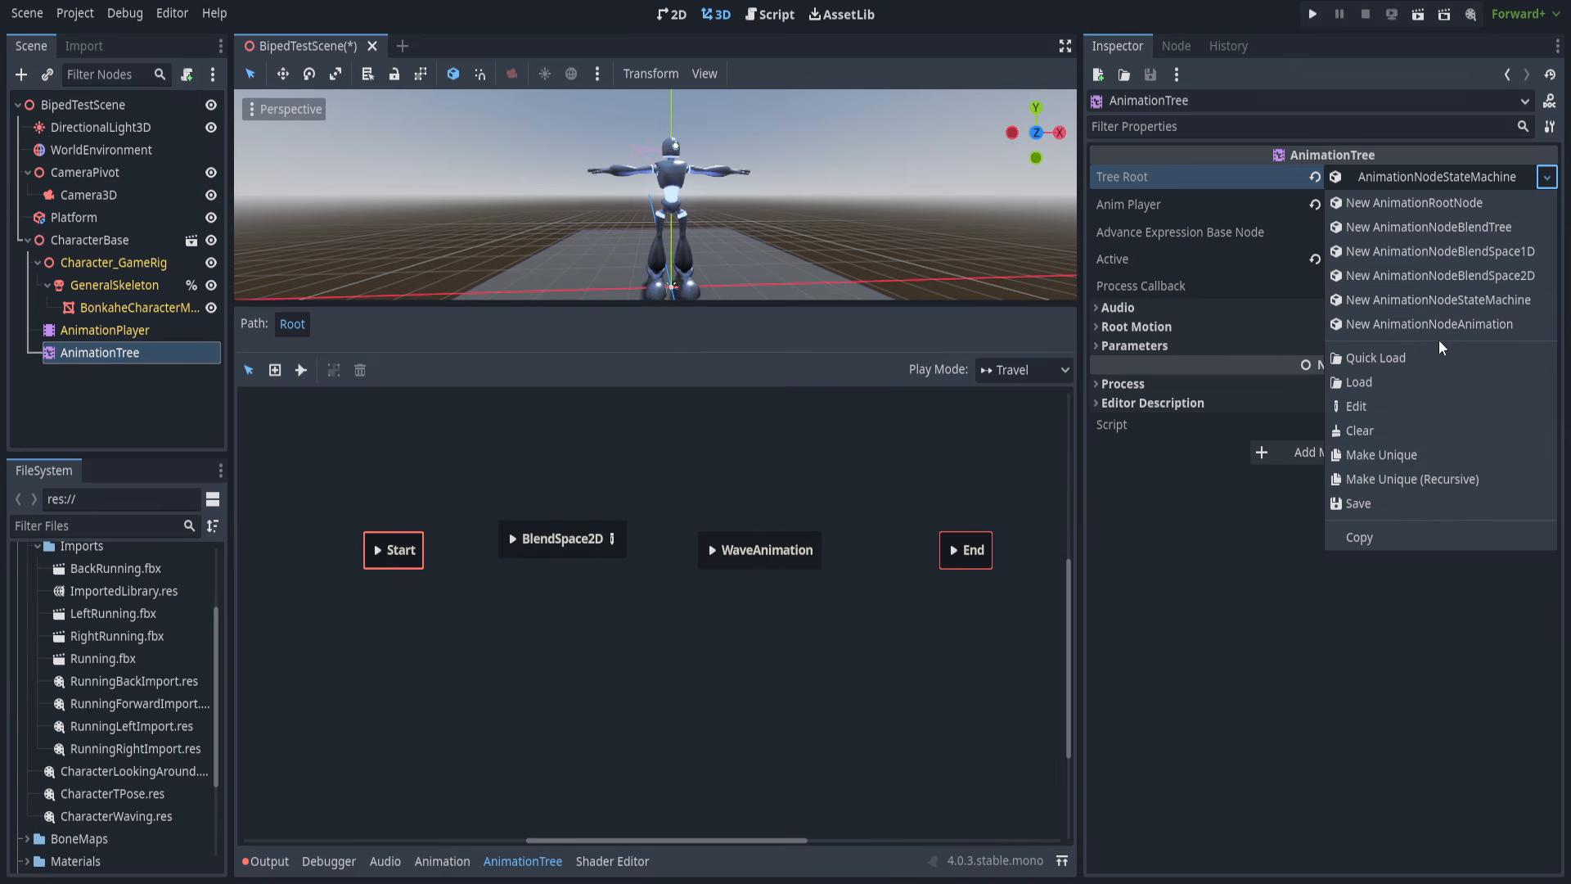
click(1464, 325)
click(1546, 176)
click(1258, 184)
click(1258, 183)
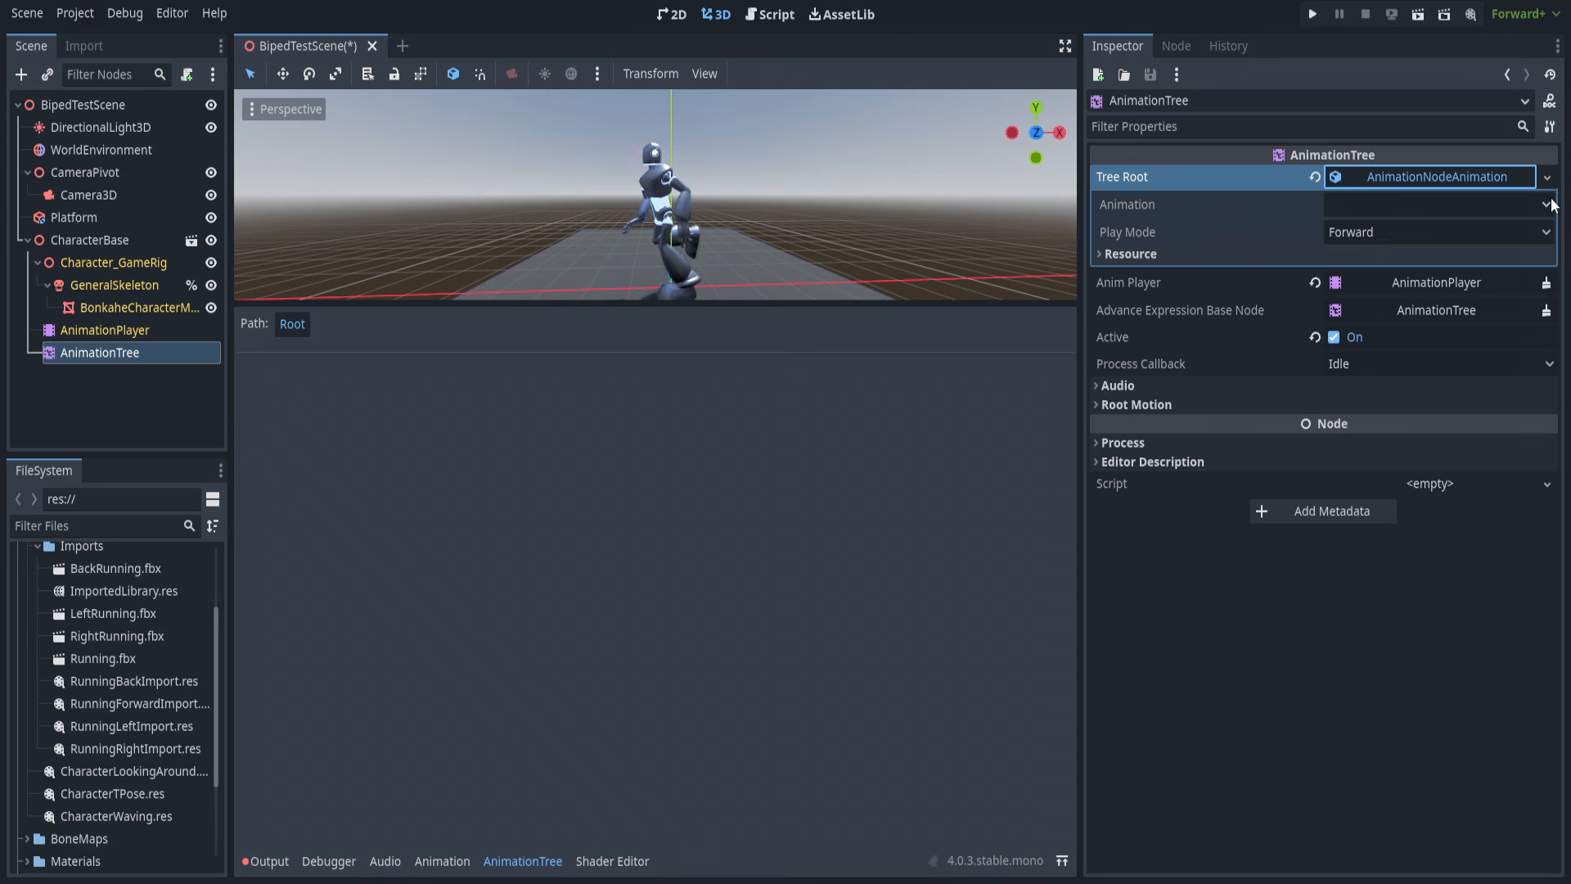
Set the root node's Animation to WaveAnimation and examine the playback on the character from the front.
click(1546, 203)
click(1386, 327)
click(1546, 204)
click(1387, 375)
middle_drag(786, 245, 734, 281)
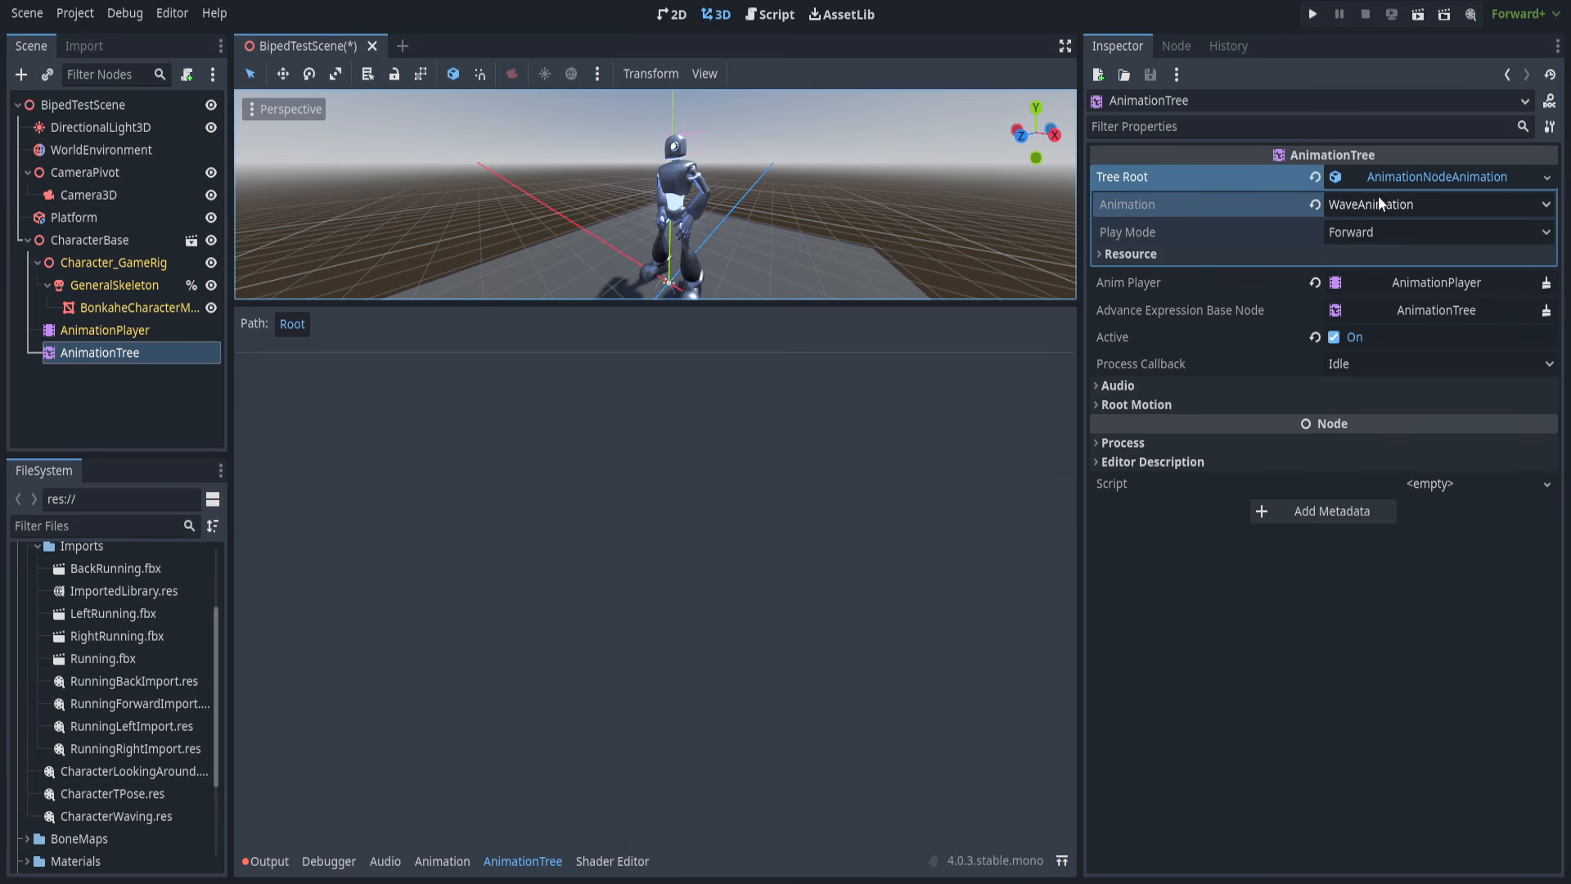
drag(788, 303, 720, 580)
middle_drag(720, 360, 799, 324)
middle_drag(817, 429, 851, 428)
Replace the tree root with a new AnimationNodeBlendTree and reposition its Output node in the graph.
click(1547, 177)
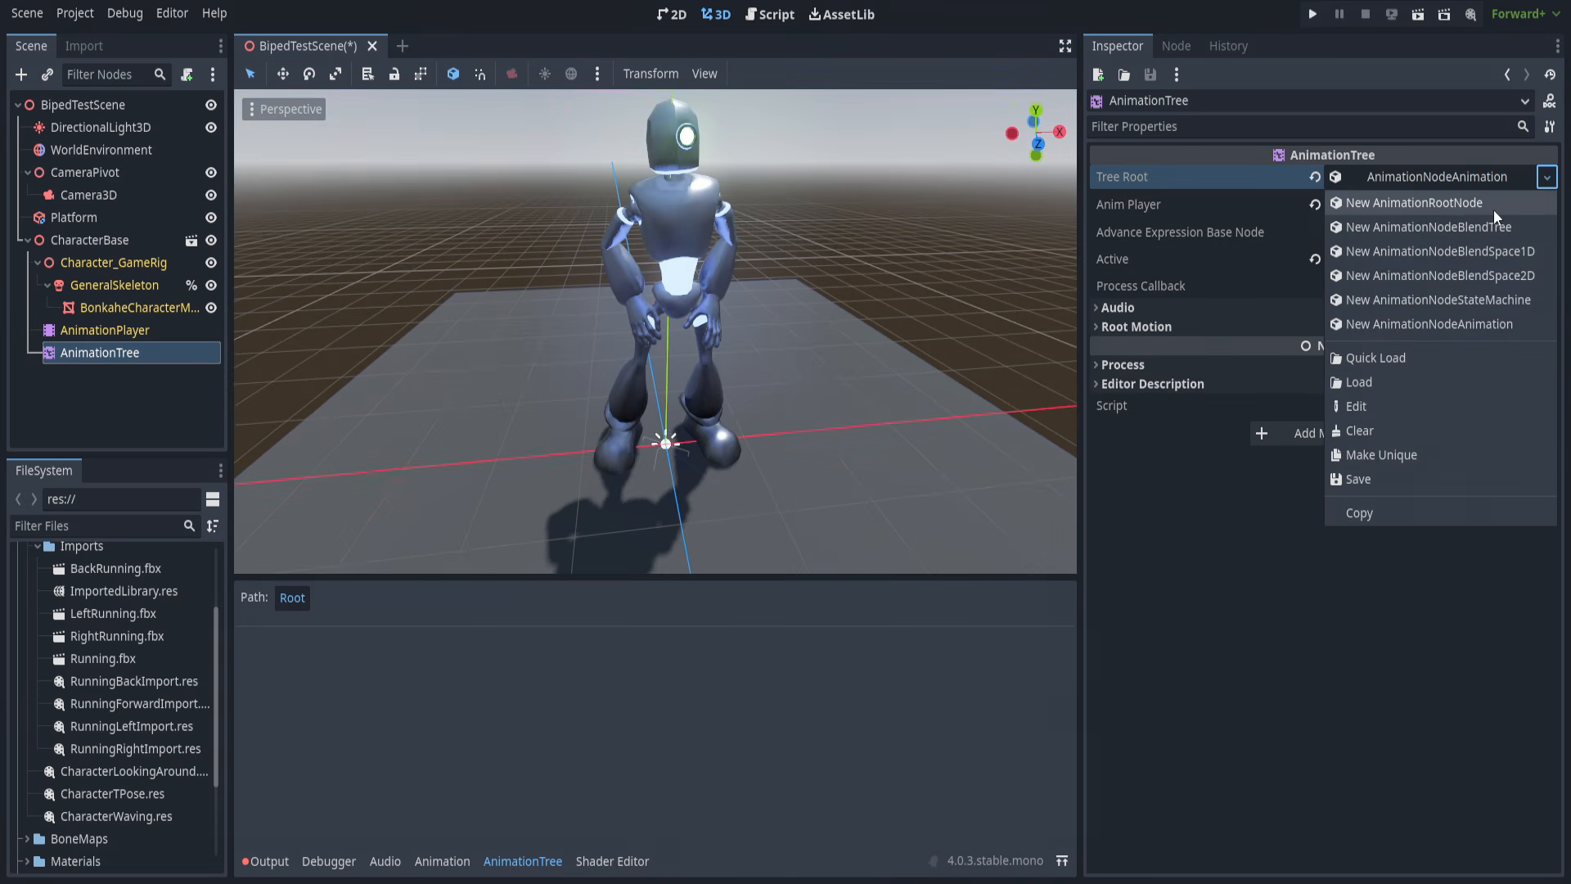
click(1491, 227)
middle_drag(764, 395, 830, 566)
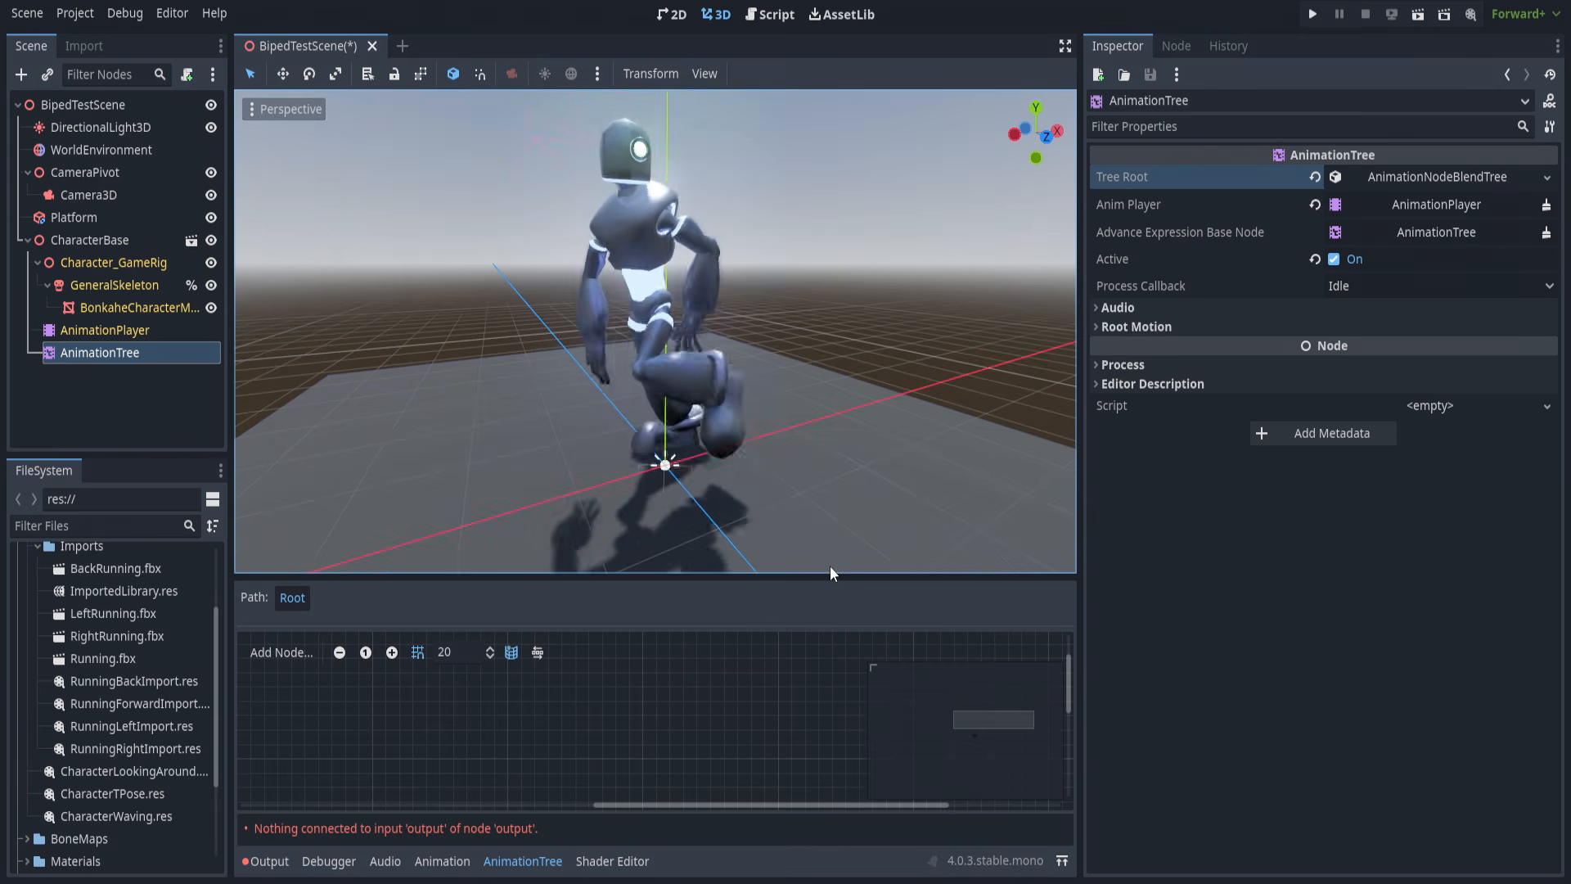
drag(833, 576, 810, 324)
middle_drag(566, 672, 900, 565)
drag(802, 517, 734, 583)
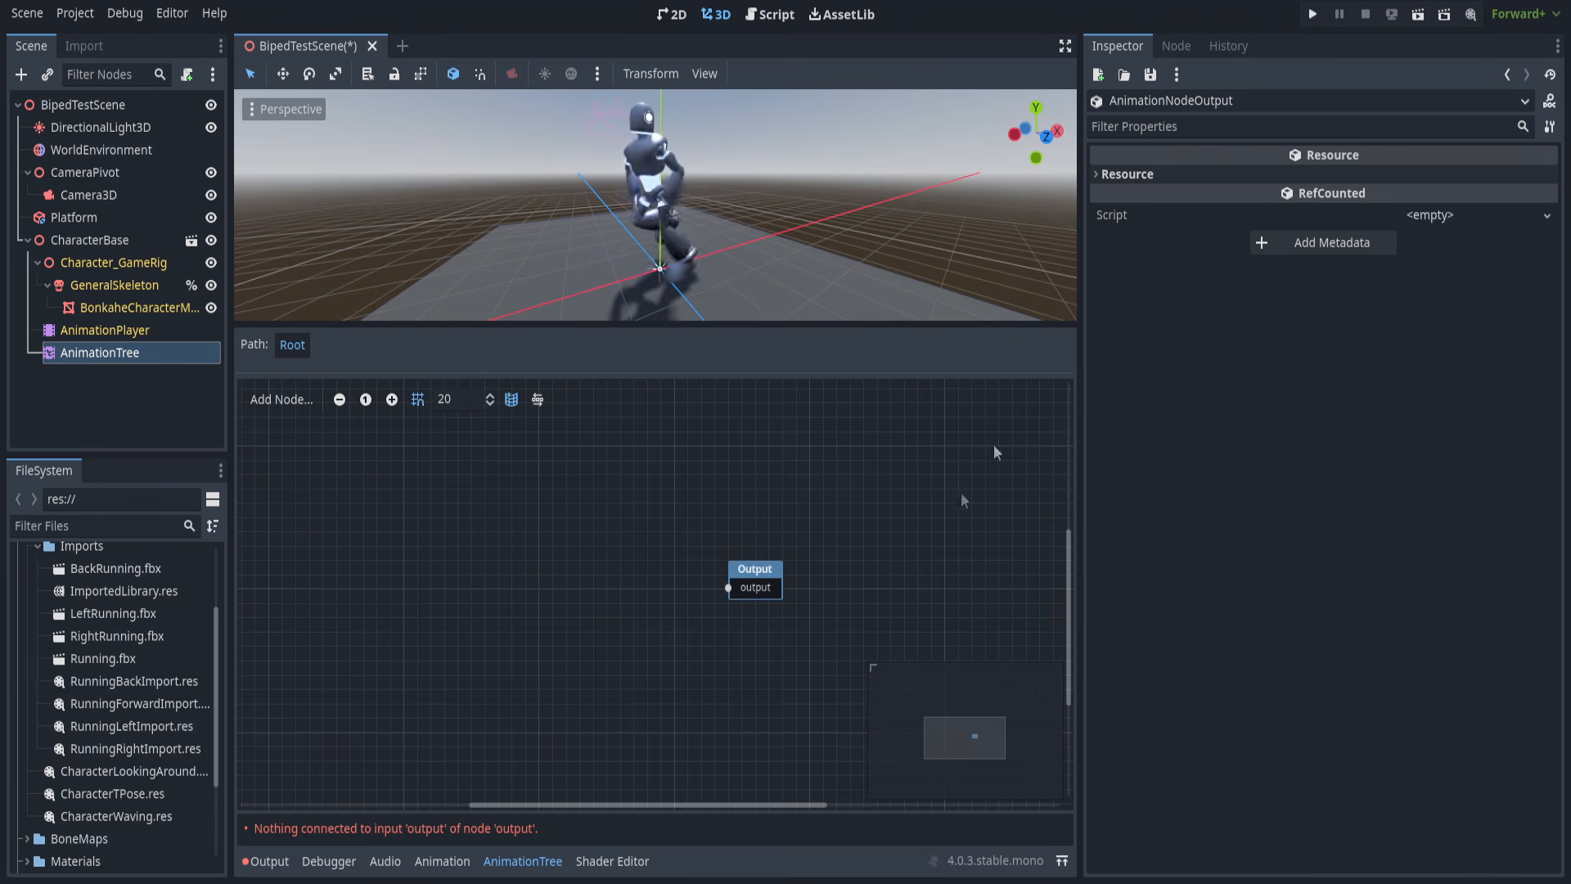
middle_drag(597, 566, 717, 553)
Add a BlendSpace2D node to the blend tree and open its blend space for editing.
right_click(489, 505)
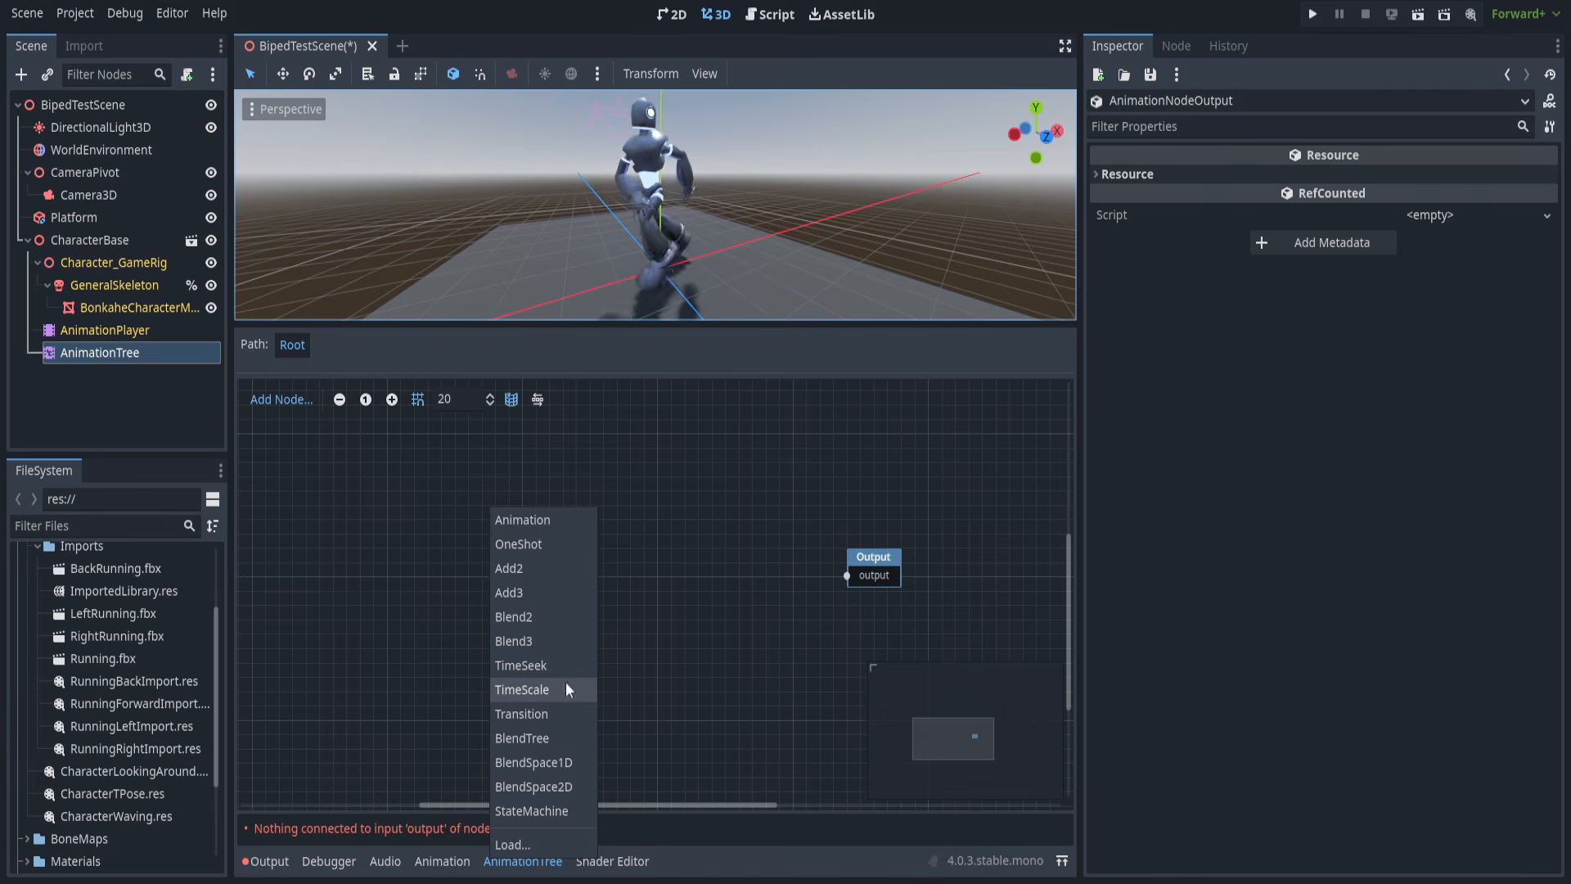
click(523, 787)
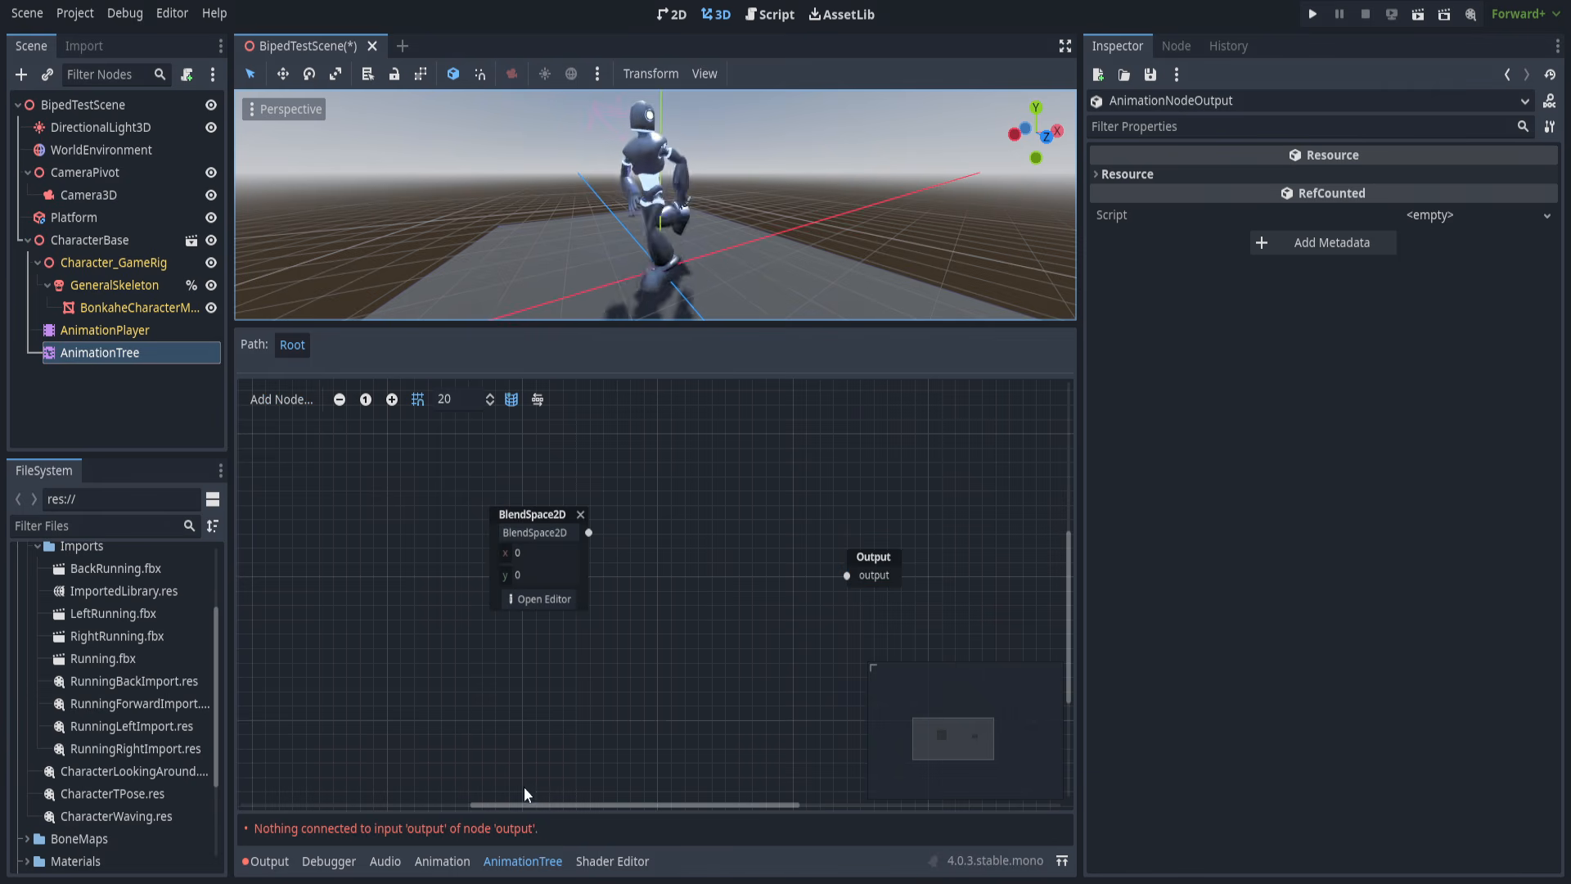
click(527, 573)
Add Imported/RunningForwardImport near the upper end of the y axis and Imported/RunningLeftImport at x -1, y 0.
click(277, 390)
click(669, 416)
mouse_move(708, 429)
click(932, 467)
right_click(316, 600)
mouse_move(392, 613)
click(565, 664)
Add Imported/RunningBackImport at x 0, y -1 and Imported/RunningRightImport at x 1, y 0.
right_click(692, 774)
mouse_move(761, 739)
click(984, 726)
right_click(1067, 597)
click(1309, 686)
Align the forward running point with the vertical axis and add LookAround at the centre of the blend space.
click(275, 391)
drag(650, 411, 689, 413)
right_click(689, 589)
mouse_move(752, 603)
click(903, 704)
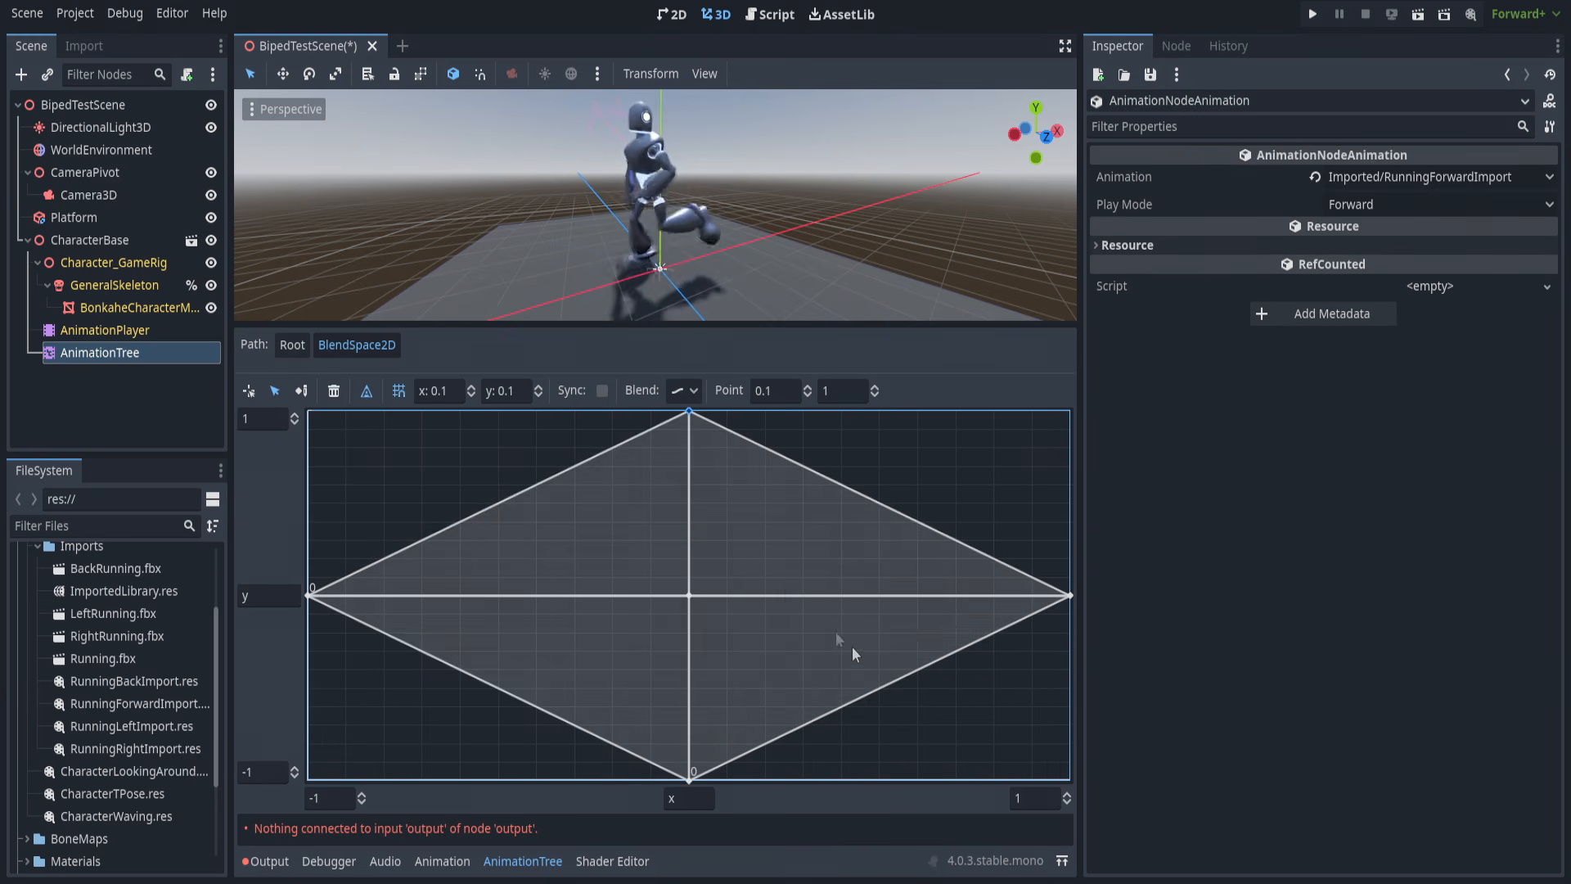
Connect the BlendSpace2D node to the Output node and test its blend position at y 1 and y -1.
click(286, 351)
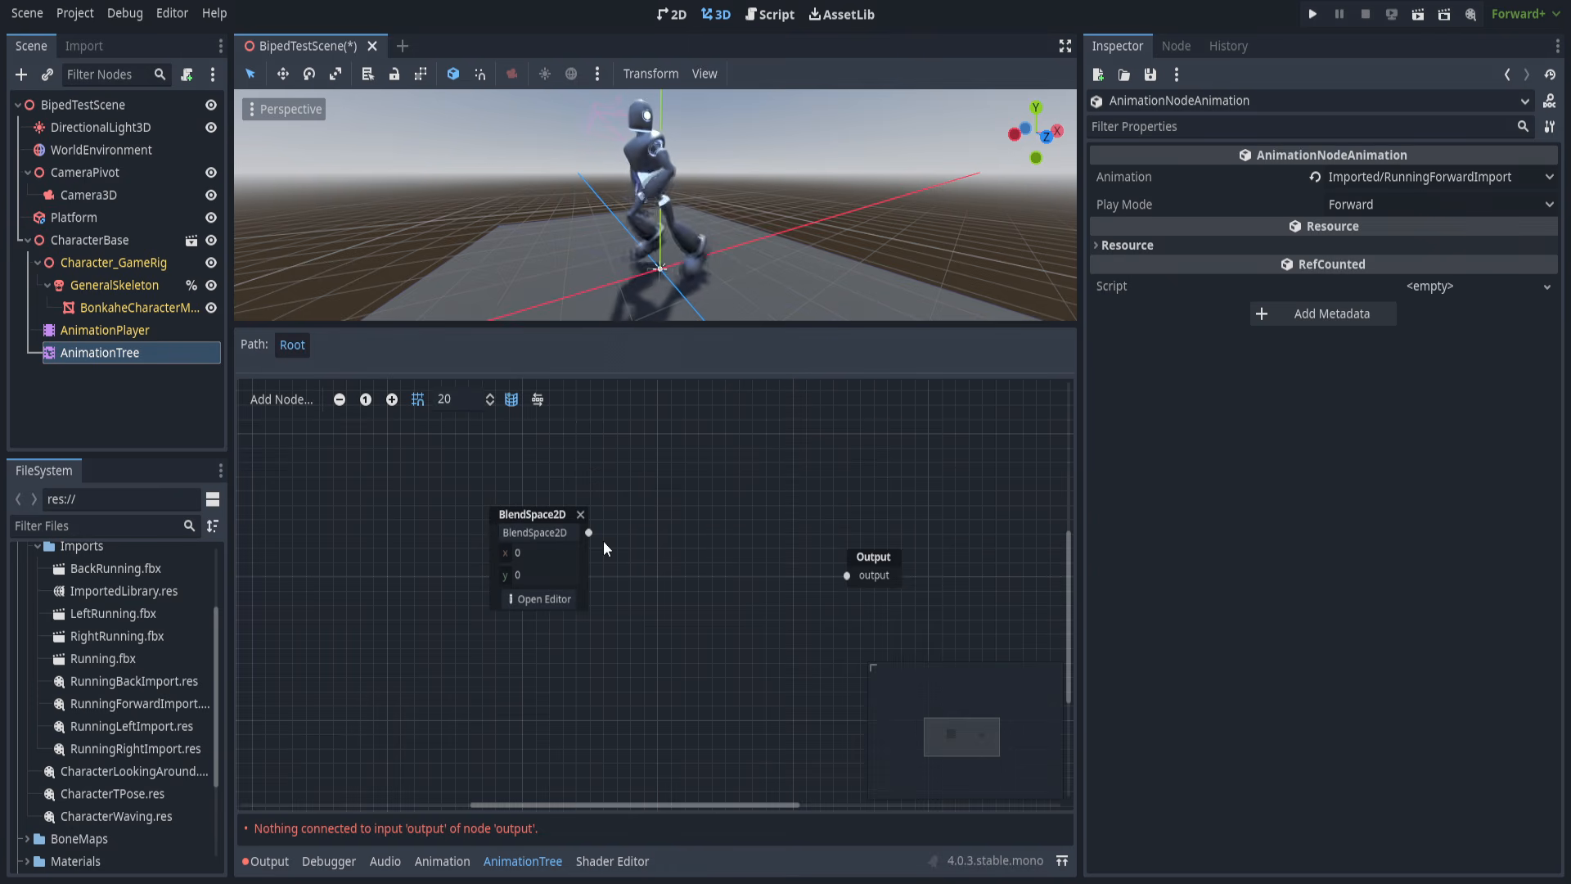
drag(589, 532, 847, 575)
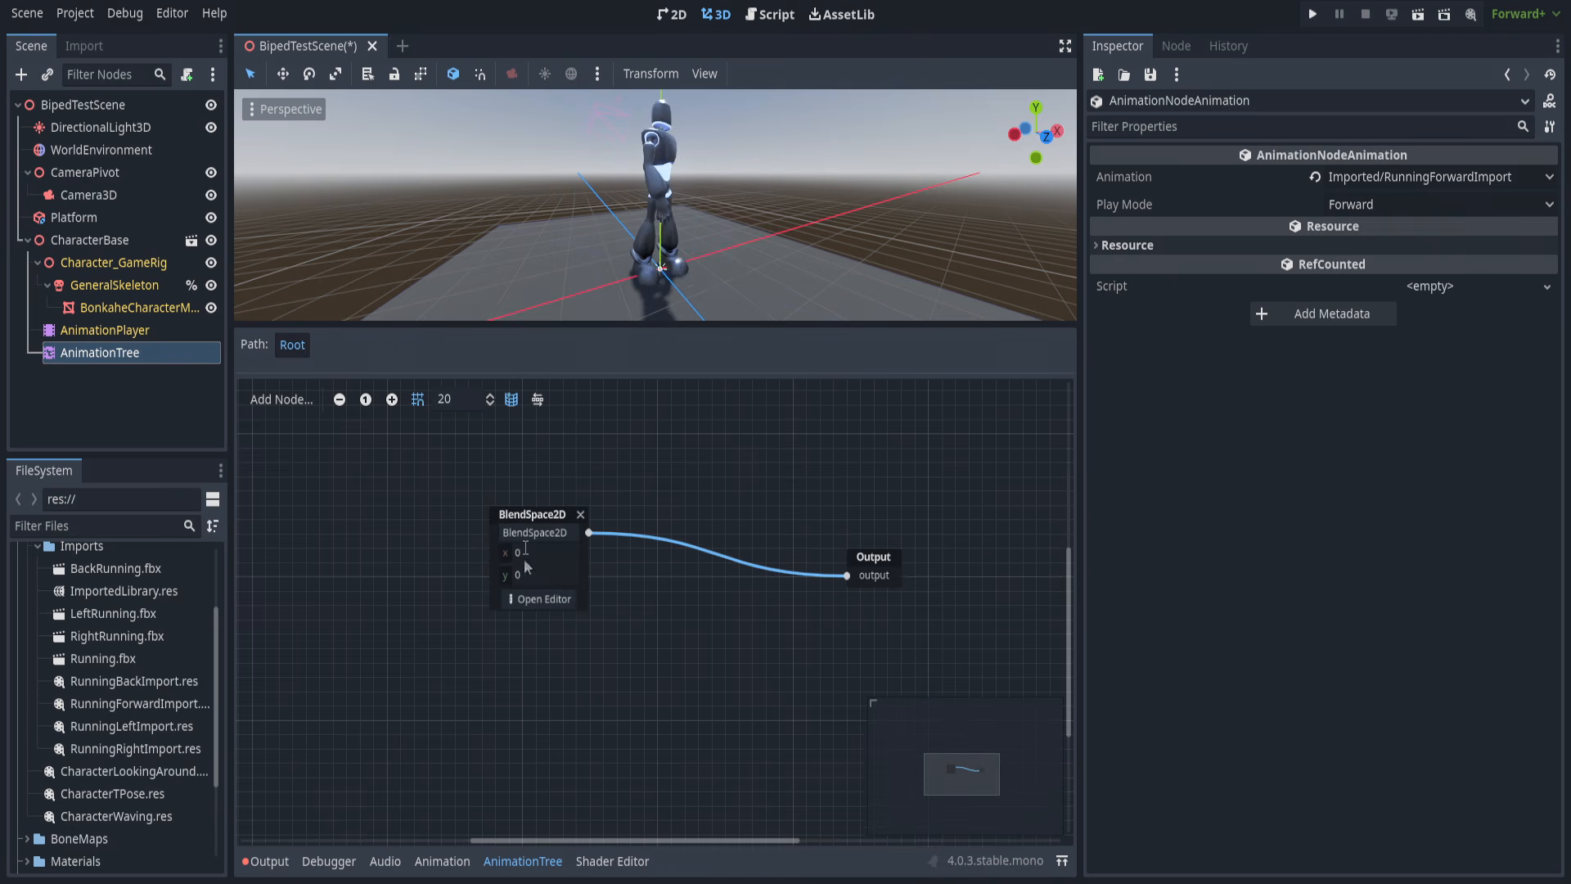
click(535, 576)
key(BackSpace)
text(1)
key(Return)
click(539, 574)
text(-1)
key(Return)
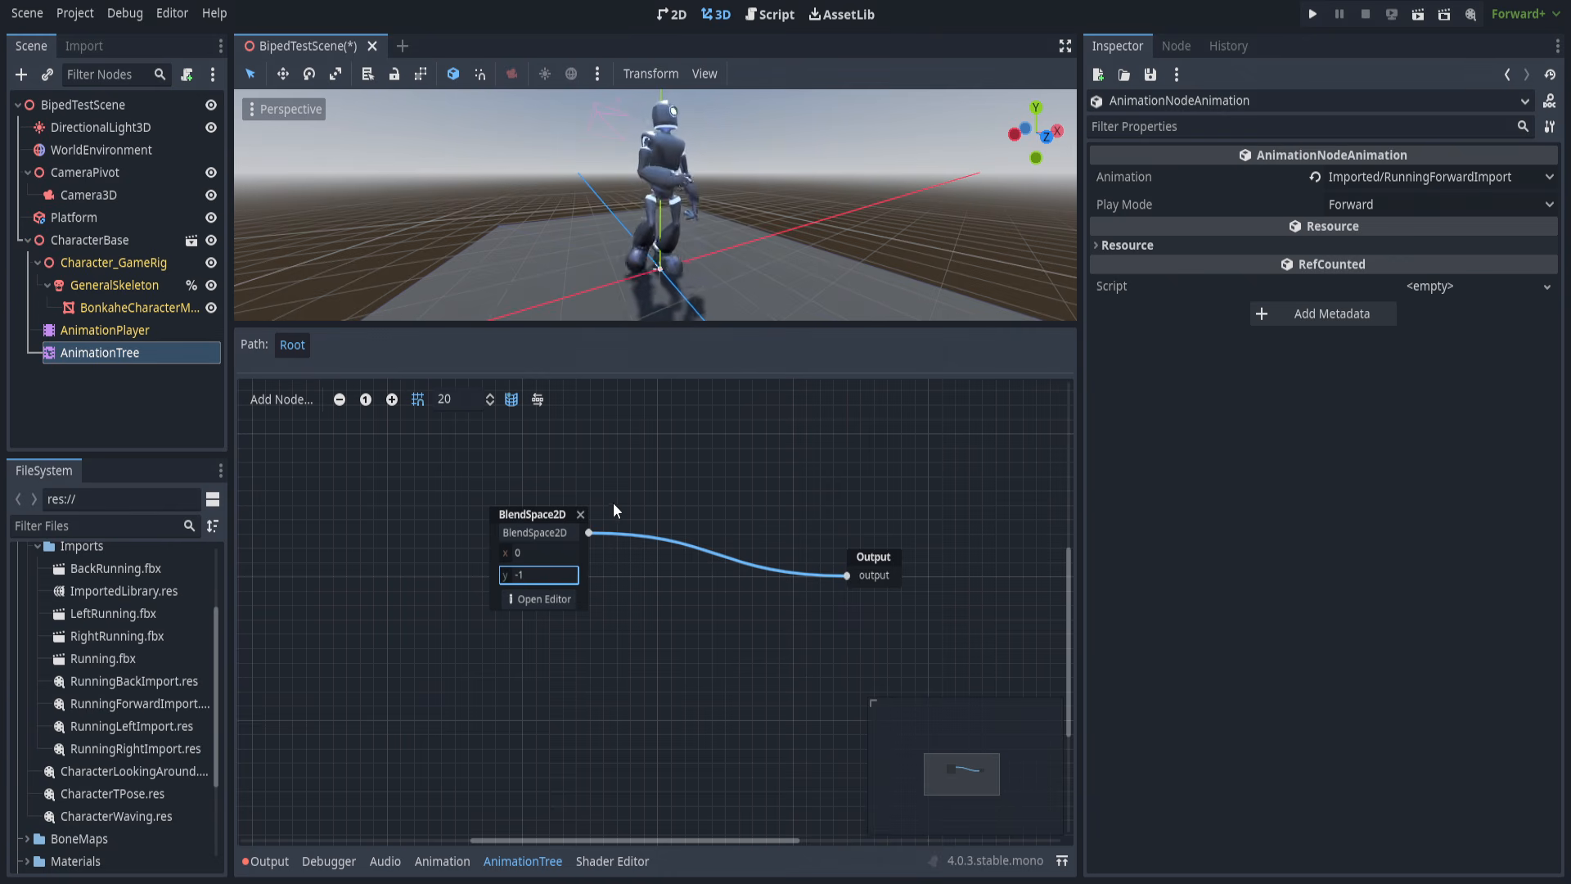
Test the BlendSpace2D node's diagonal blend positions at x 1, y 1 and x -1, y 1.
click(544, 553)
text(1)
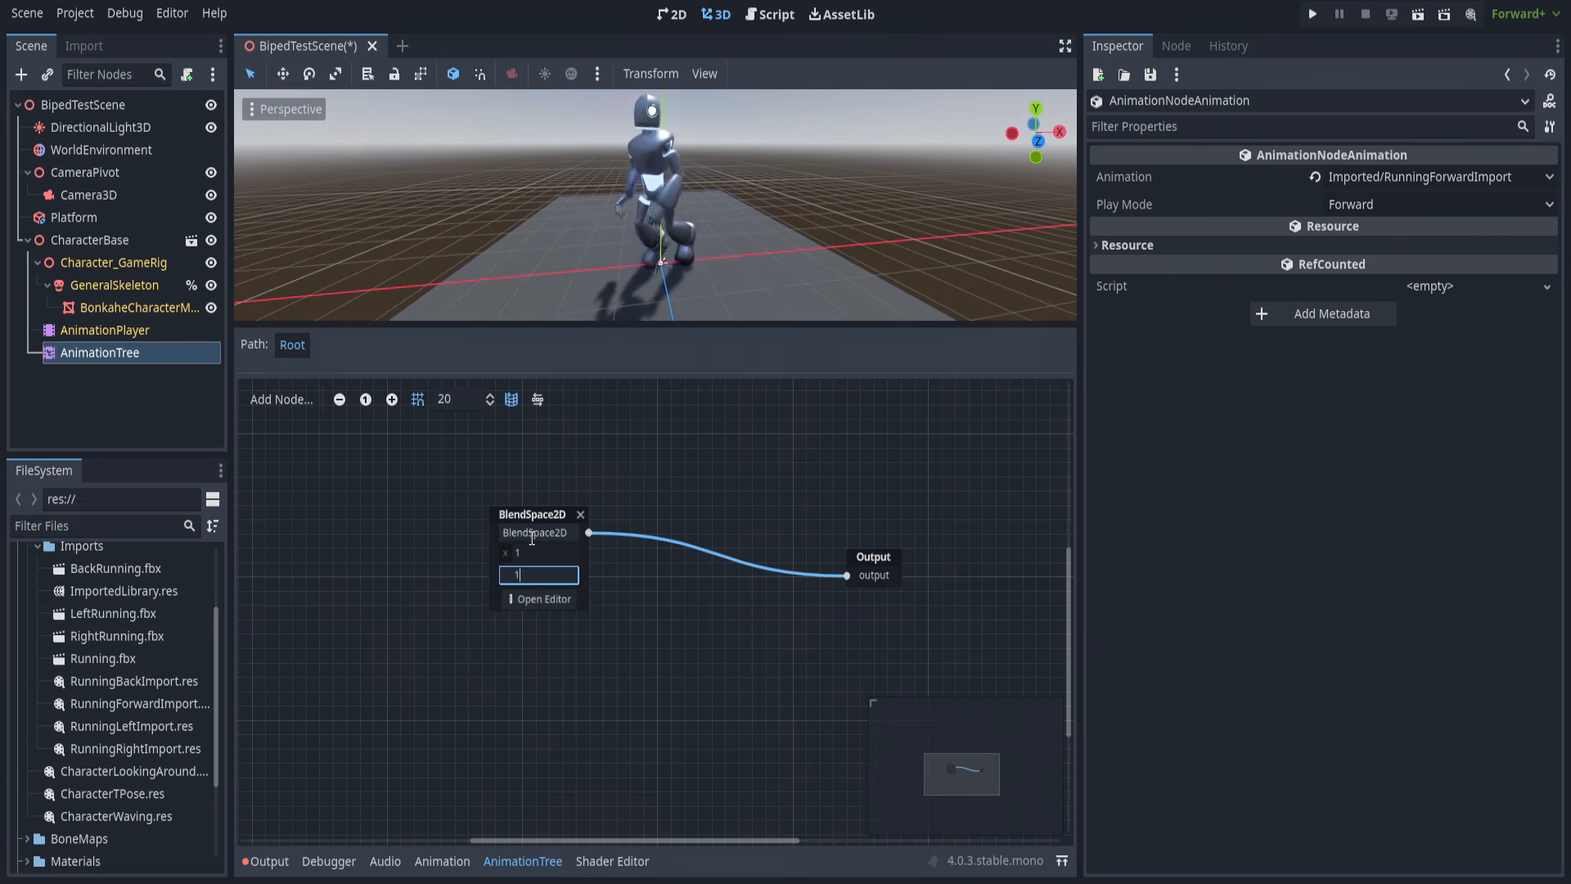
key(Return)
click(550, 554)
text(-1)
key(Return)
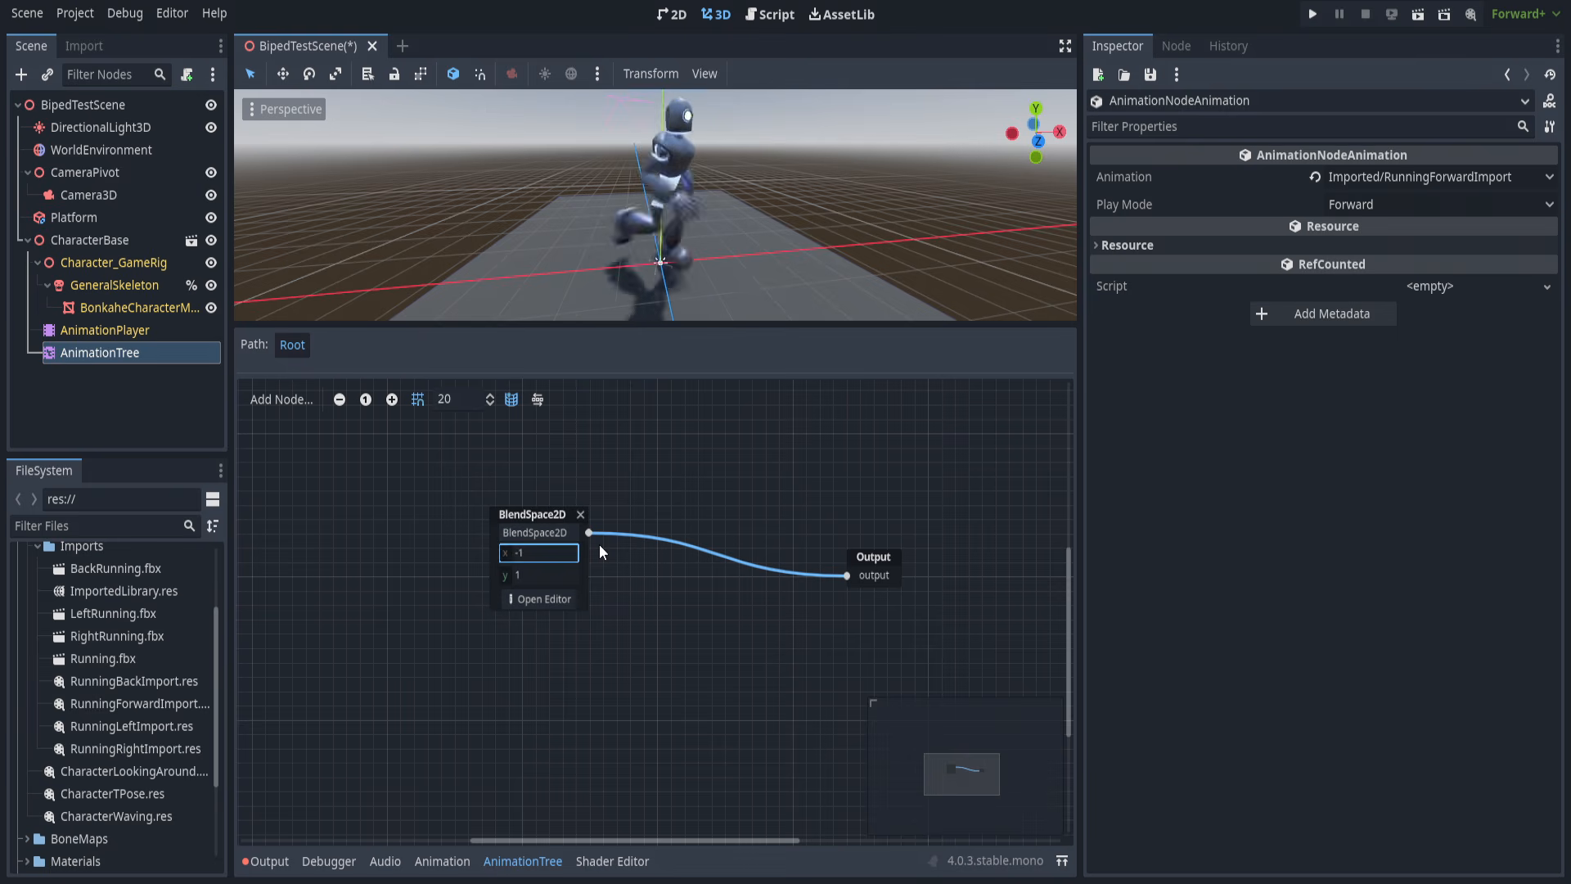
Set the BlendSpace2D node's blend position y to 0 and examine the character's left run in an enlarged viewport.
middle_drag(776, 180, 369, 245)
click(544, 575)
text(0)
key(Return)
middle_drag(535, 256, 703, 238)
middle_drag(561, 228, 646, 205)
drag(619, 323, 597, 578)
Reselect the AnimationTree and show the blend position in its Blend Space 2d parameters.
click(111, 331)
click(112, 352)
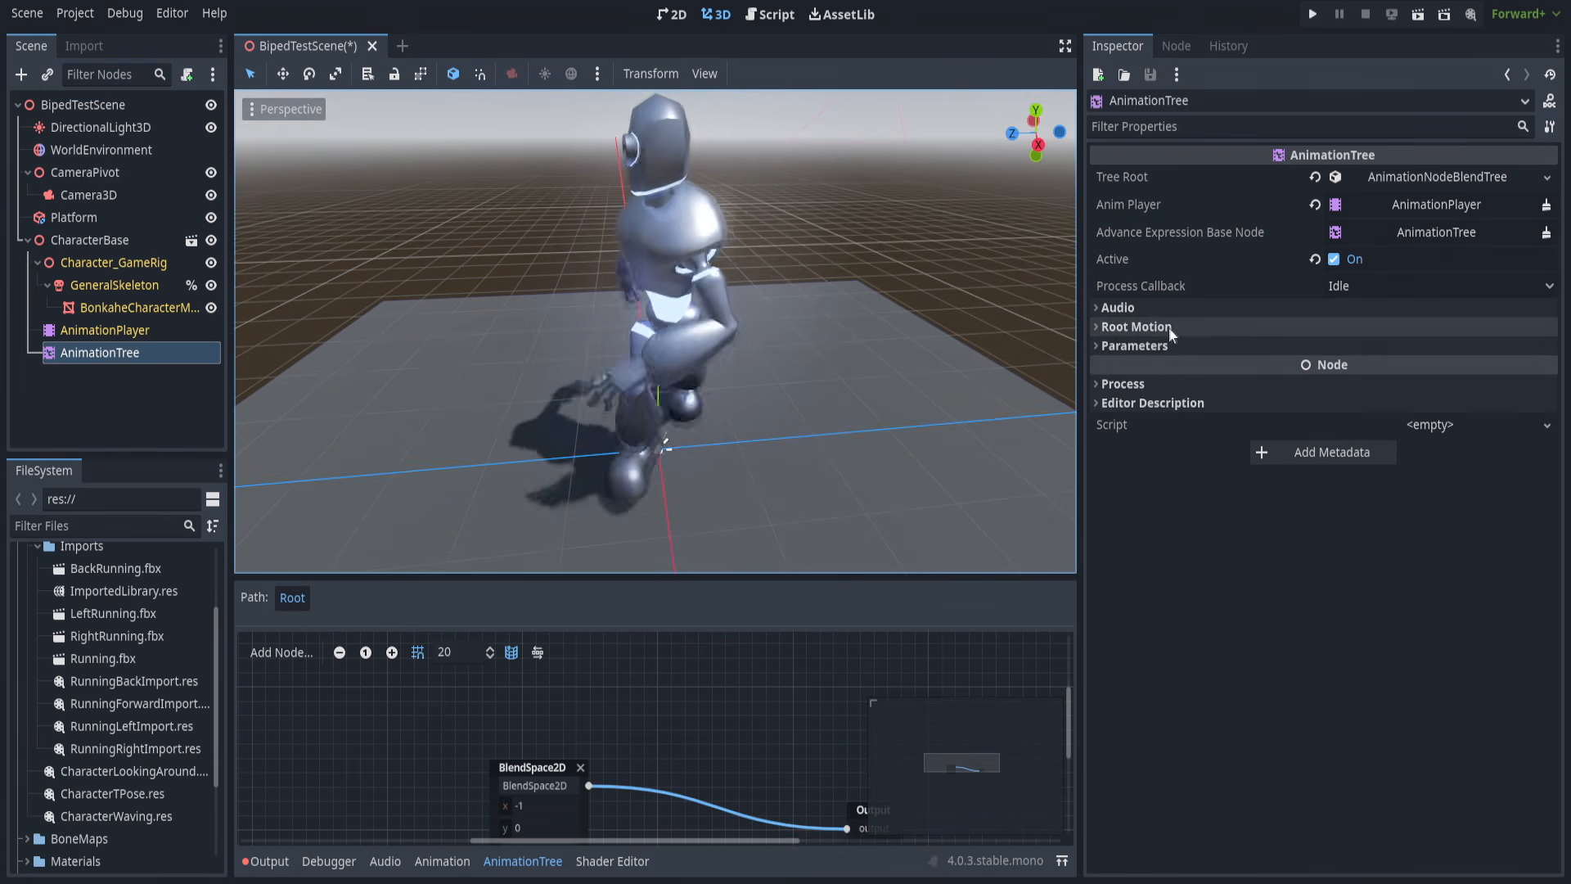
click(1129, 346)
click(1152, 364)
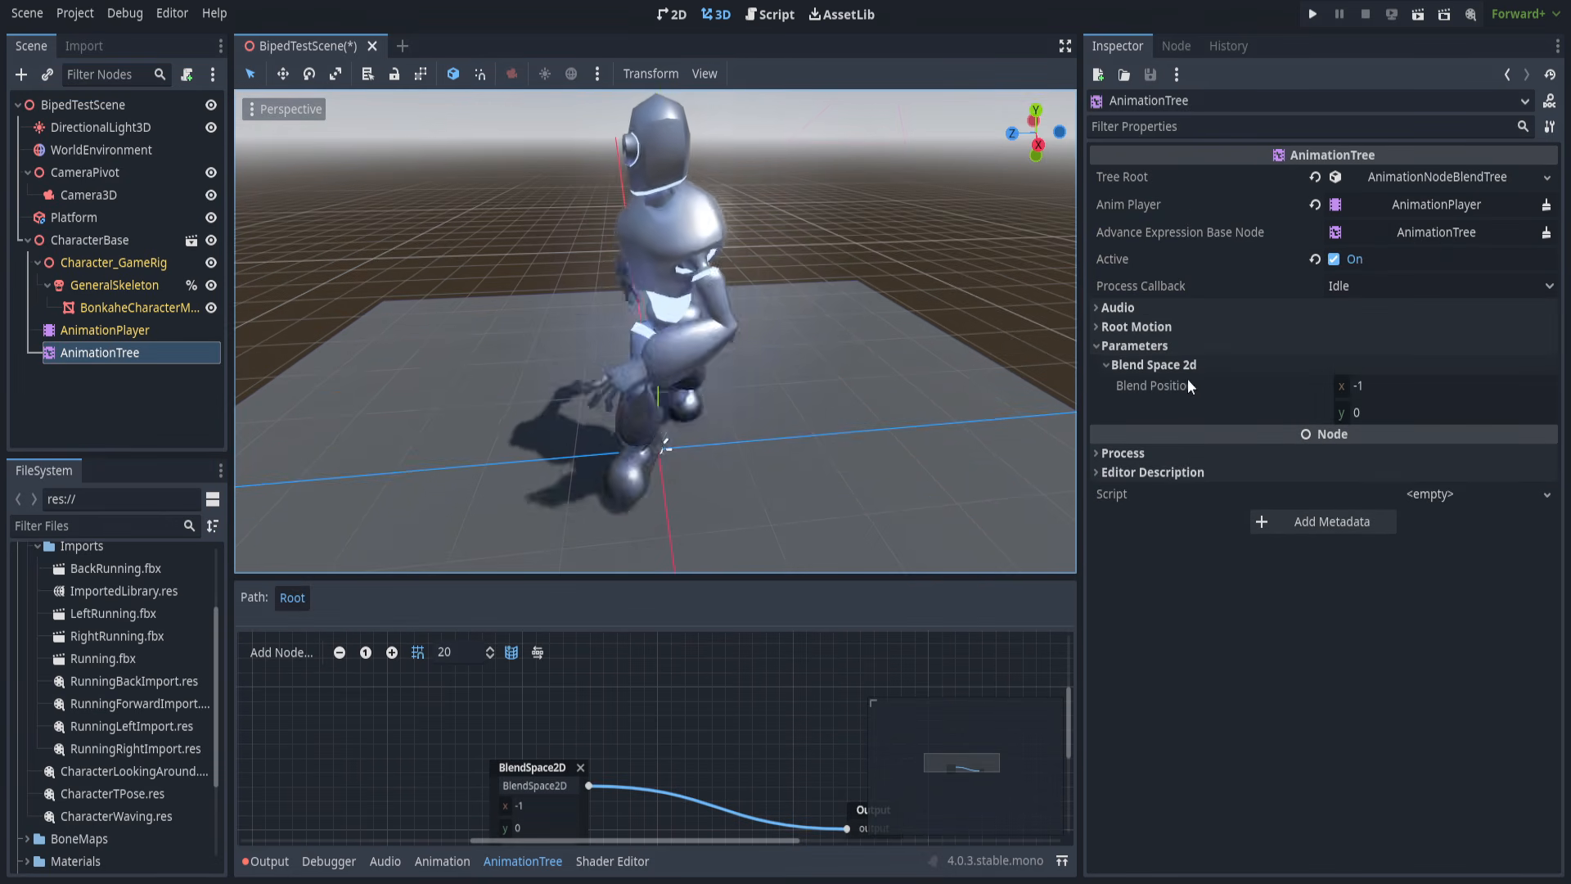
Rename the BlendSpace2D node in the blend tree as Locomotion.
drag(695, 577, 695, 404)
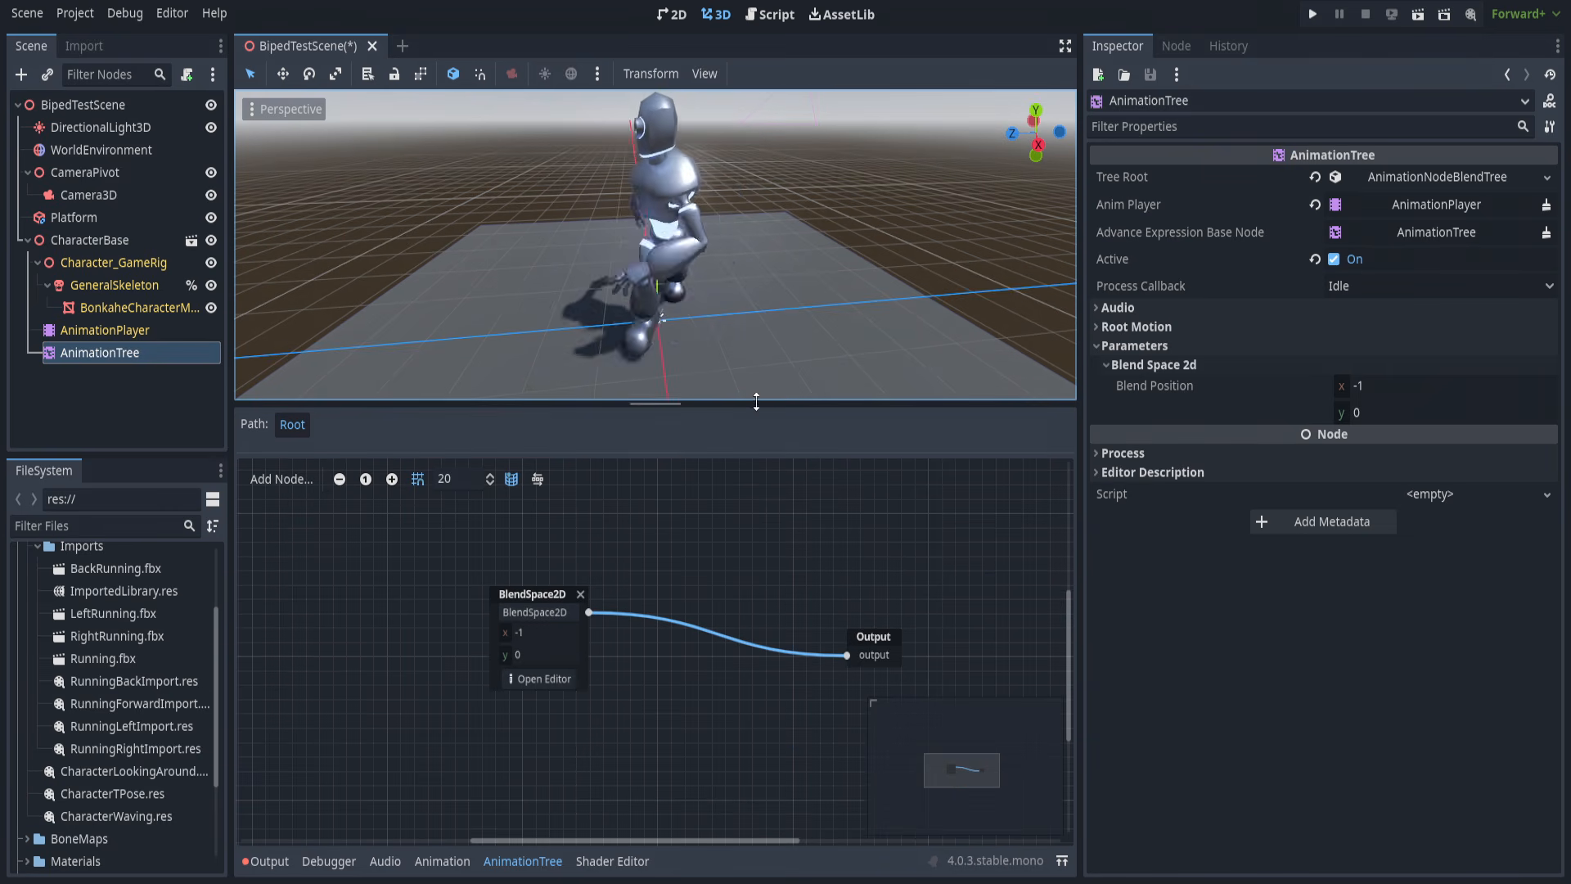
double_click(601, 621)
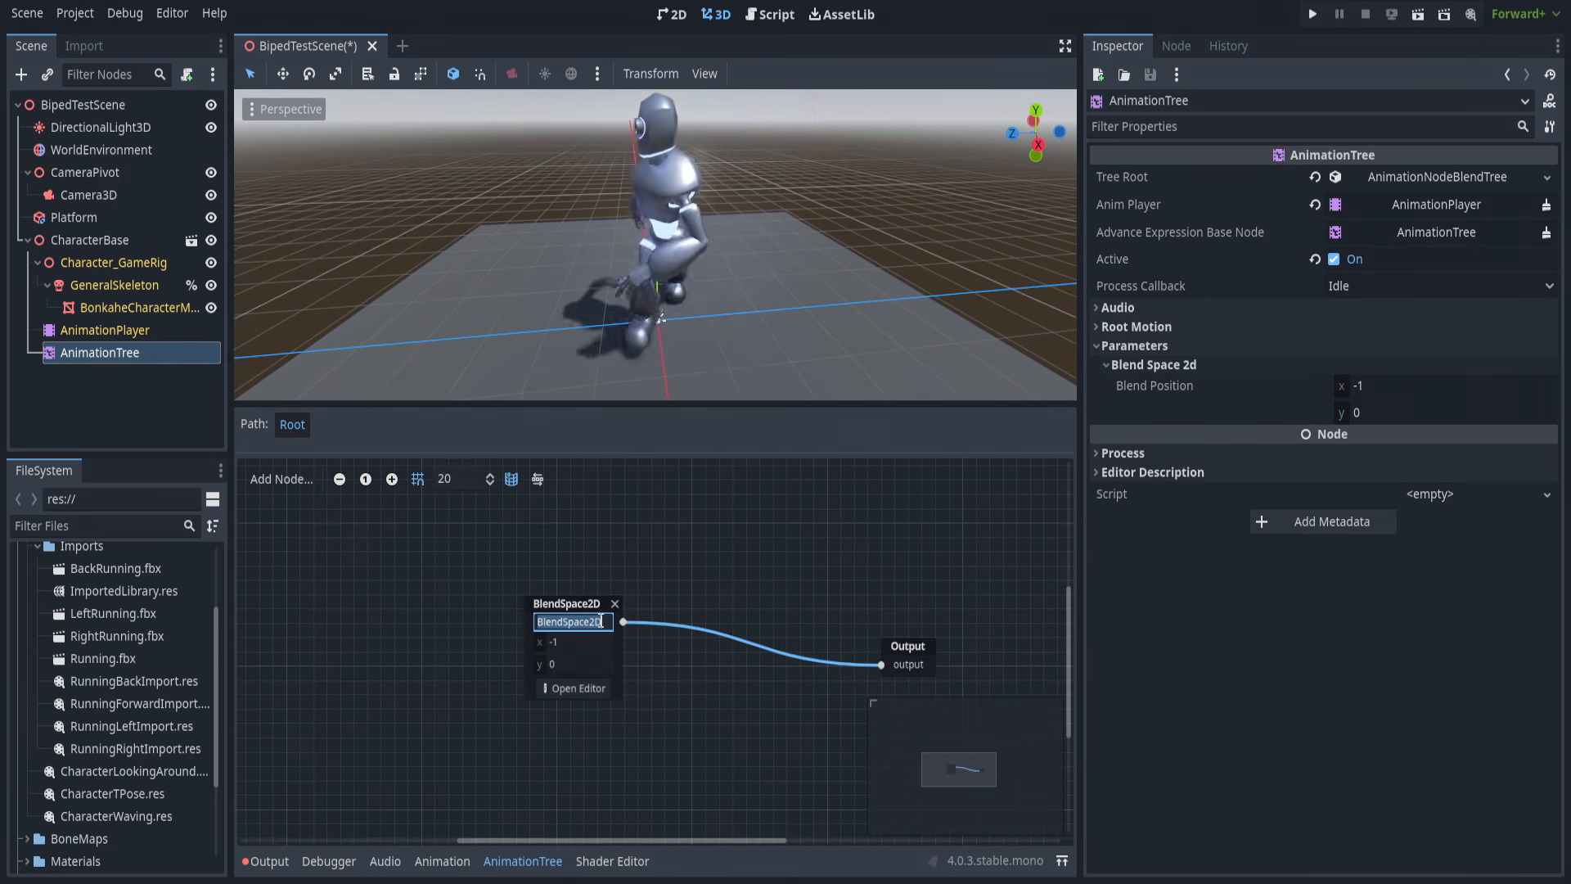
text(Locomotion)
key(Return)
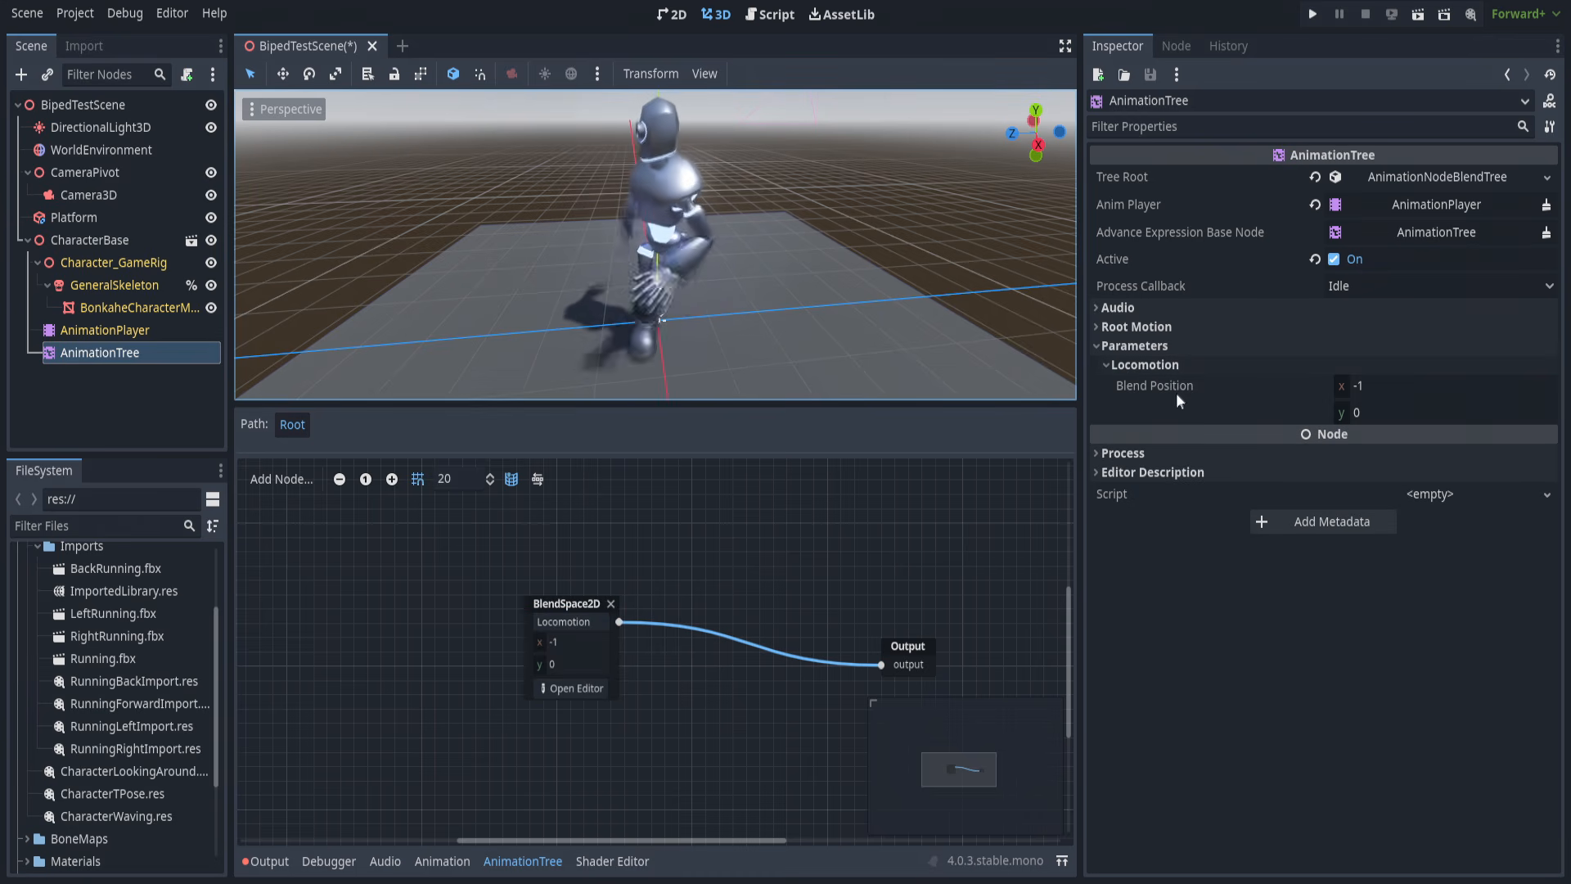
Replace the Locomotion BlendSpace2D node with an Animation node playing Imported/RunningForwardImport, connected to Output.
middle_drag(795, 287, 915, 342)
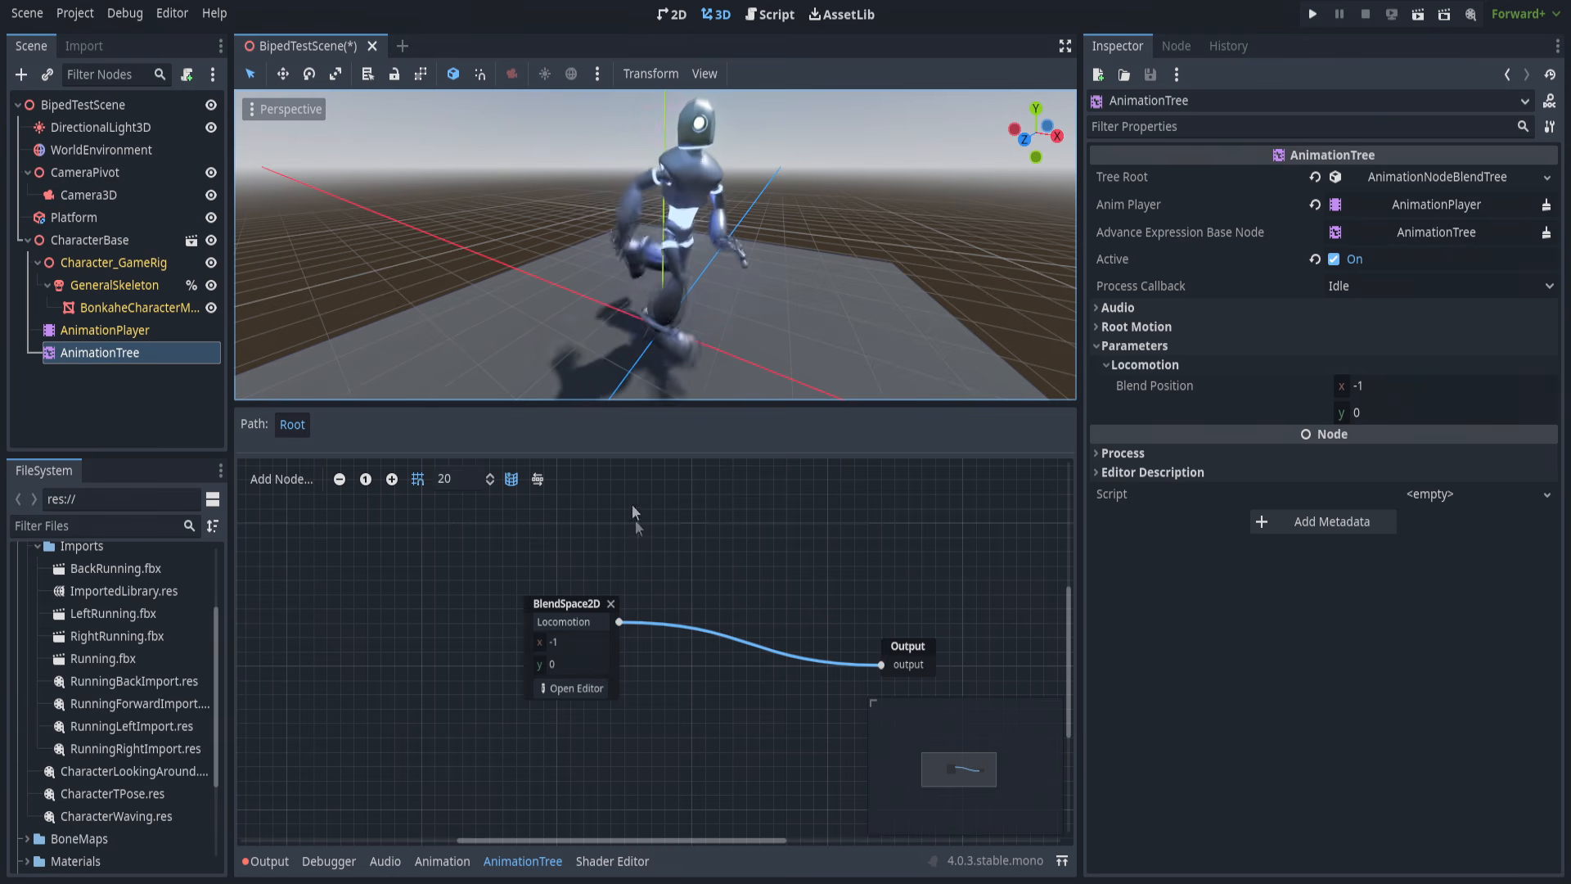
middle_drag(827, 197, 941, 344)
middle_drag(544, 583, 474, 538)
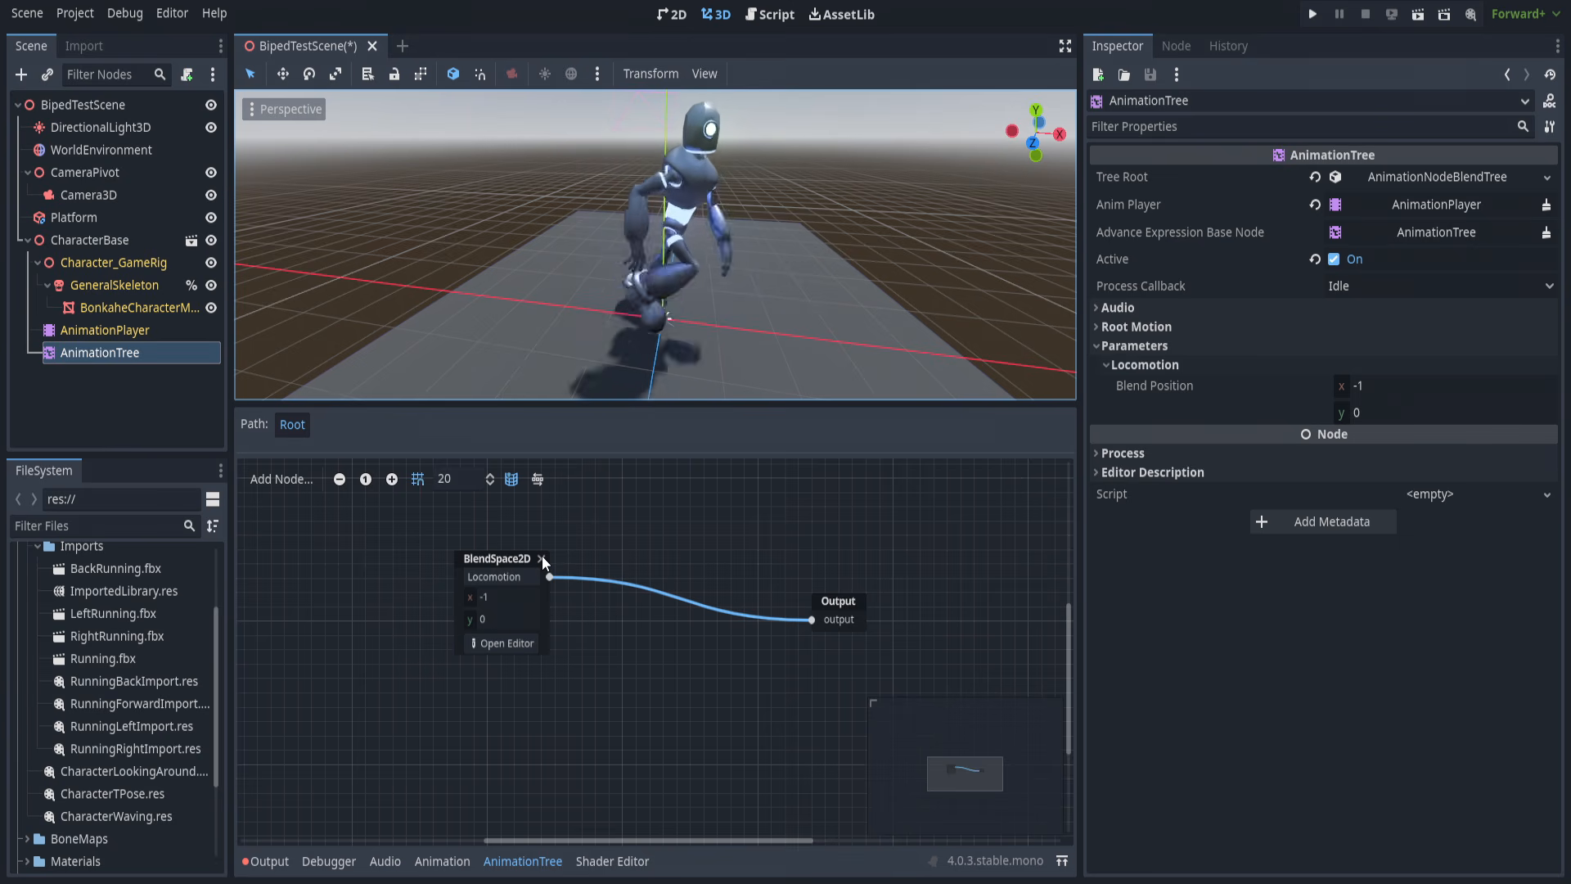
right_click(534, 533)
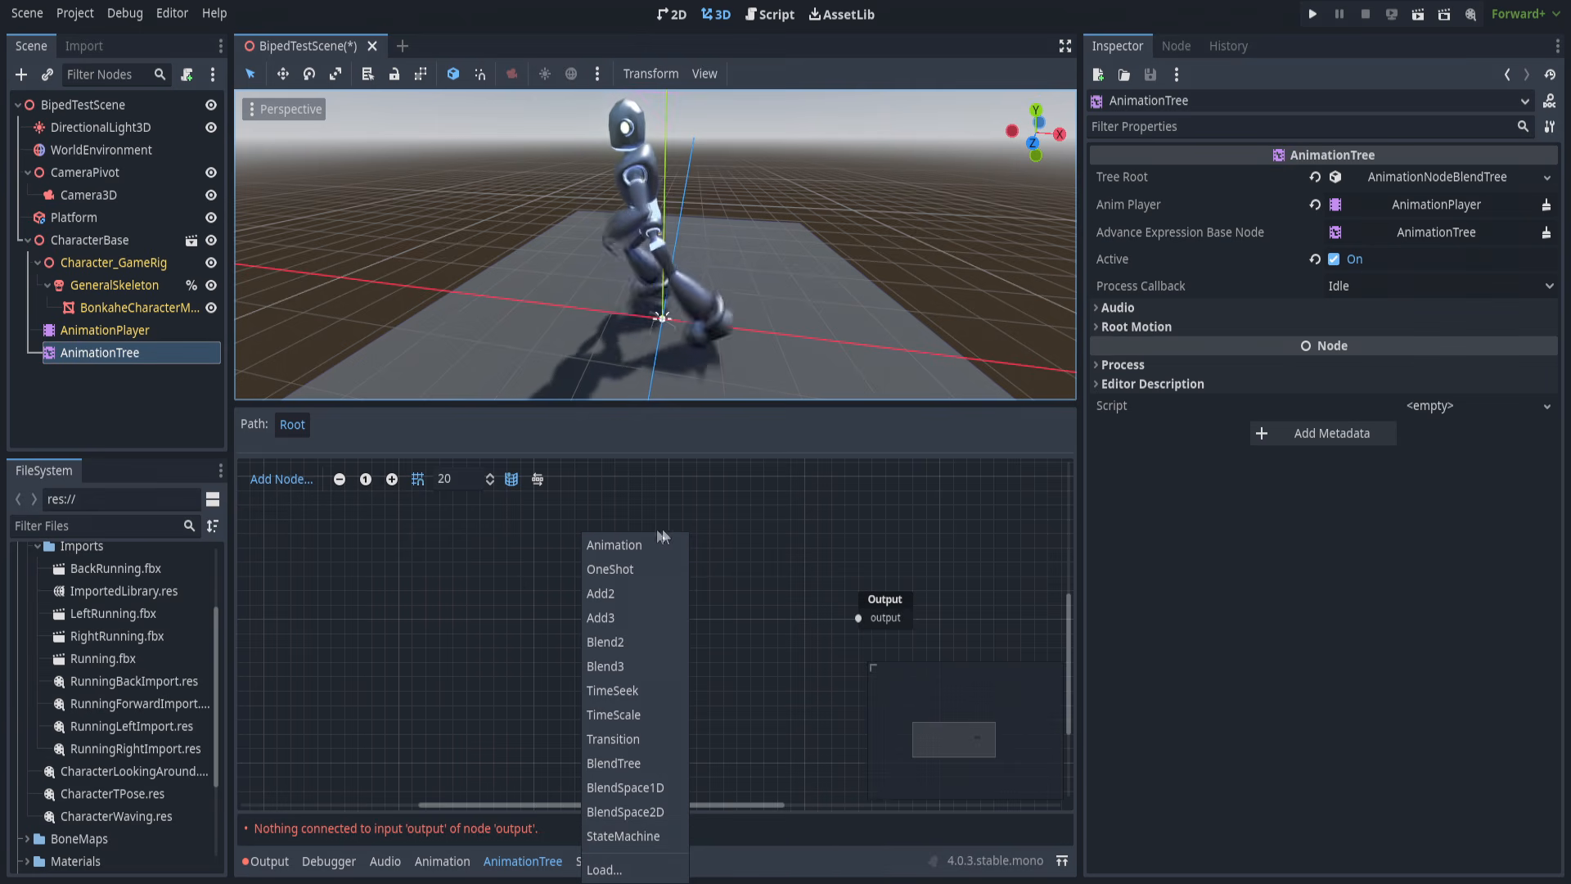
click(645, 542)
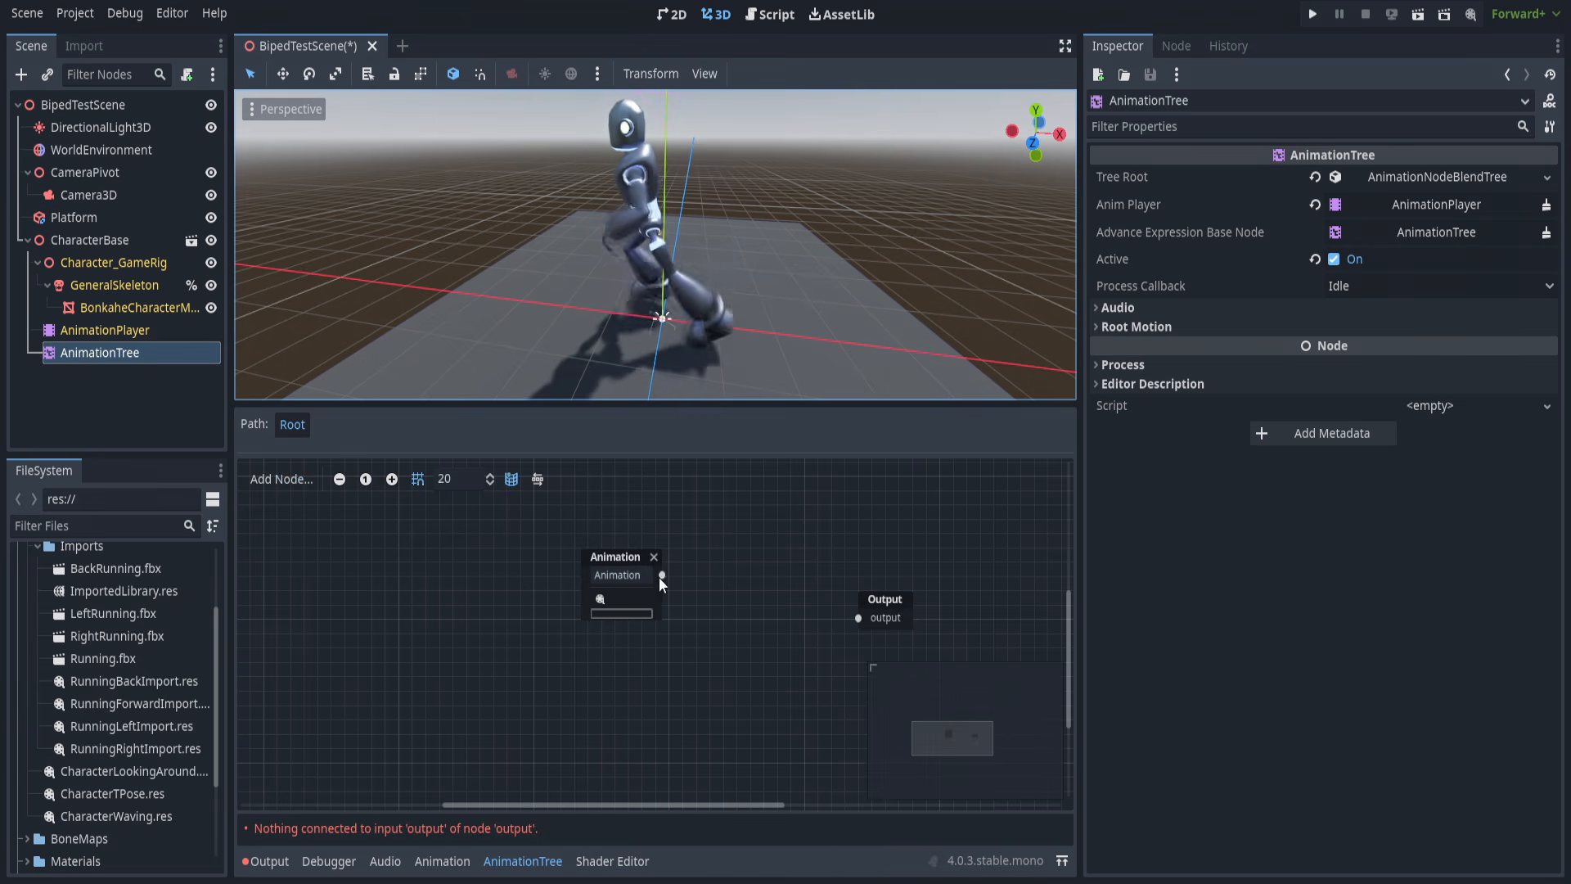
click(651, 599)
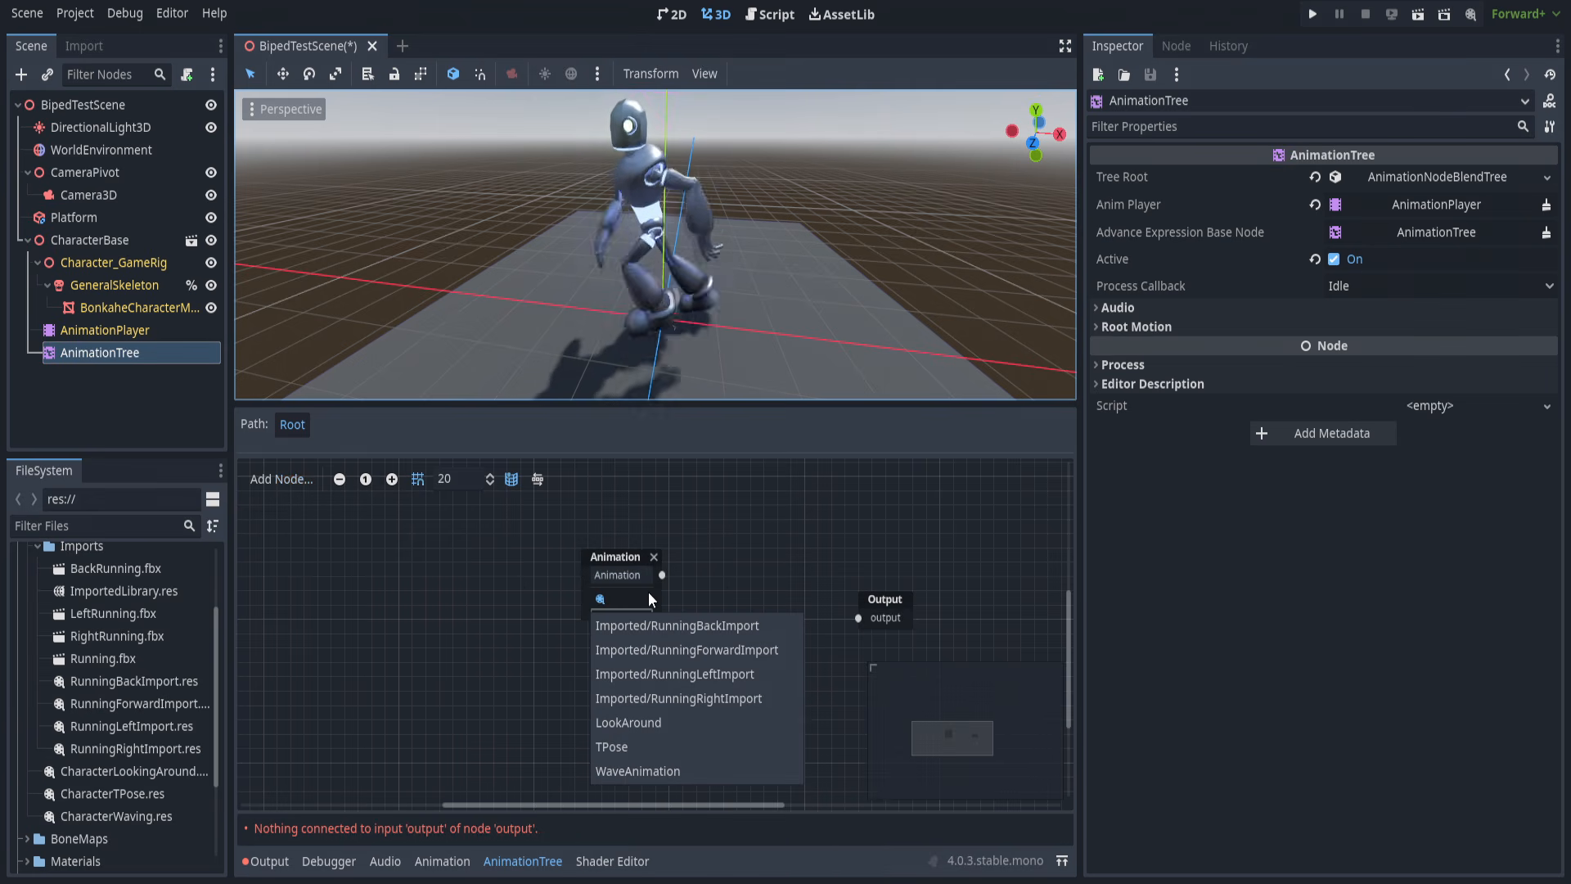
click(732, 643)
drag(769, 574, 858, 618)
Preview the Animation node with Imported/RunningLeftImport and with Imported/RunningRightImport.
click(532, 630)
click(581, 701)
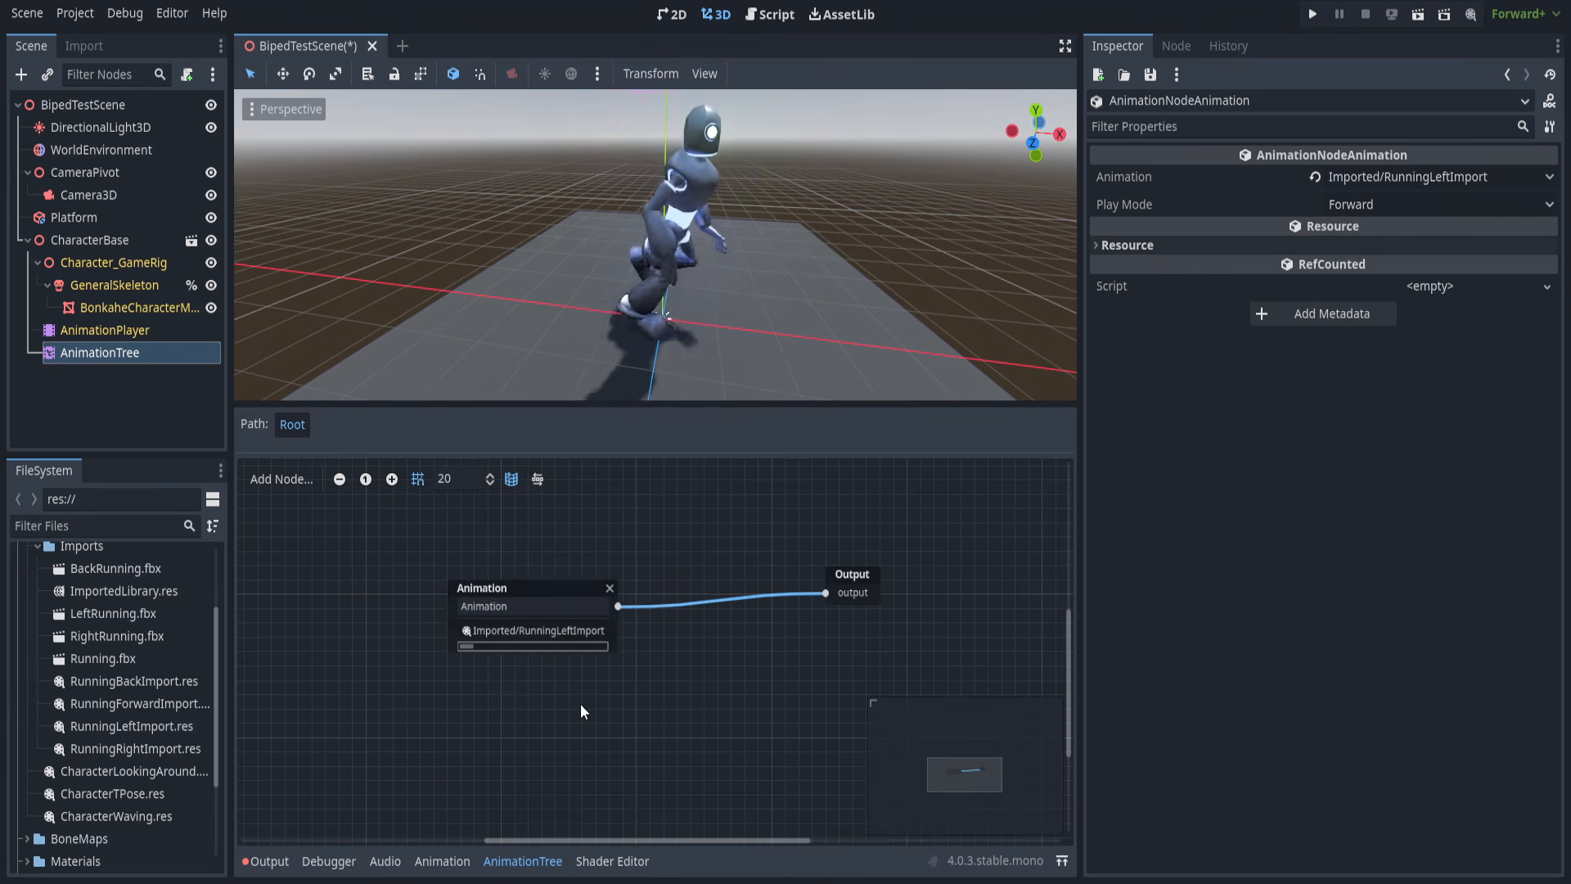
click(582, 628)
click(601, 735)
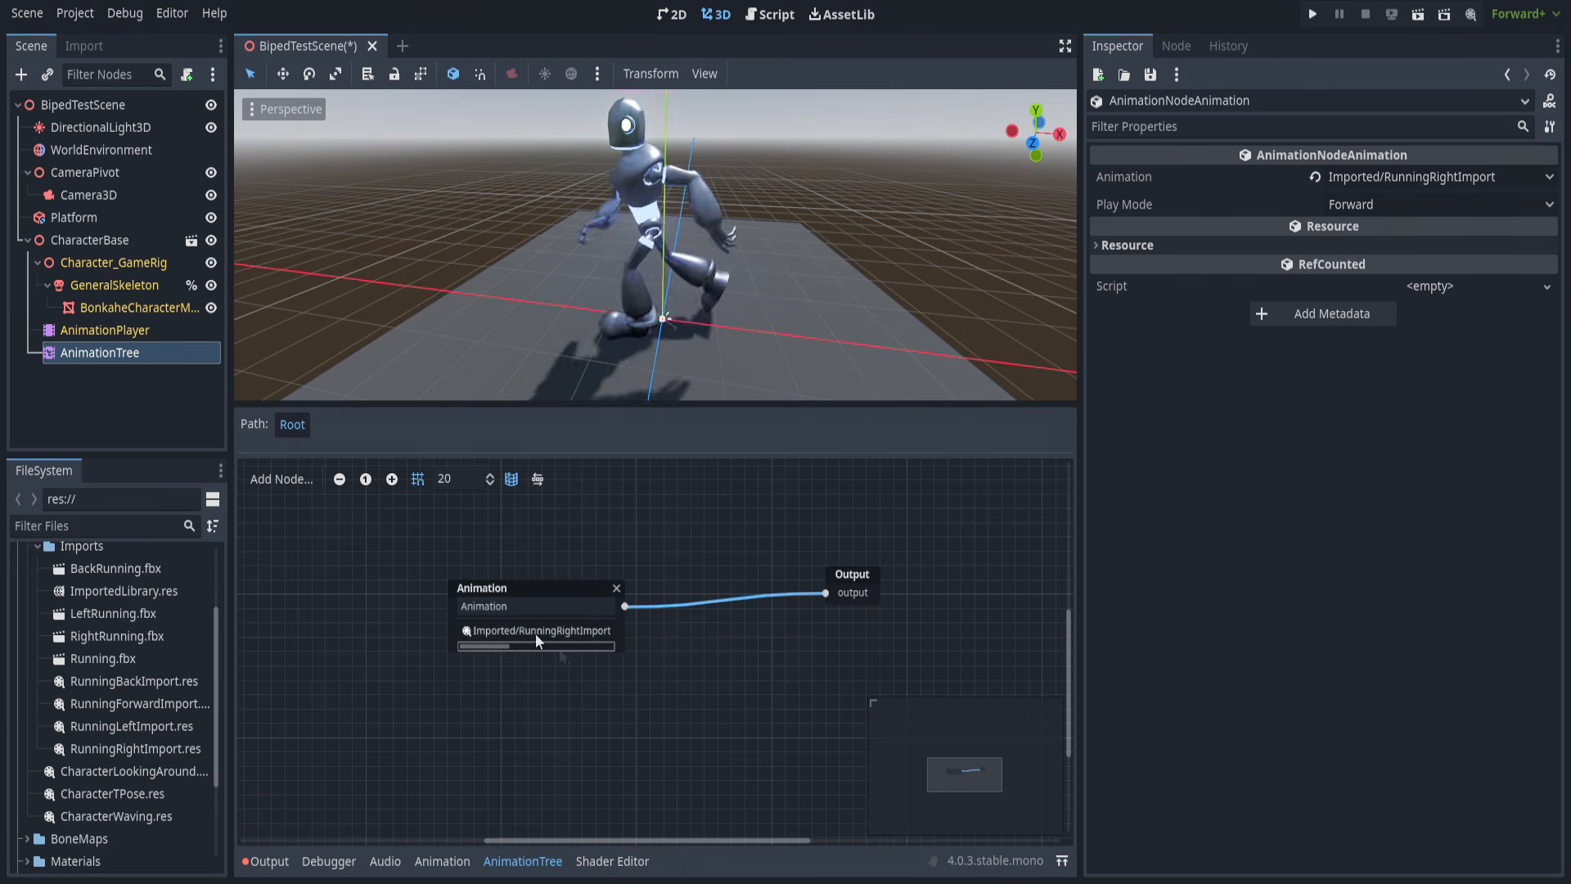
Replace the Animation node with a OneShot node whose in port is fed by an Animation node playing LookAround.
click(615, 587)
right_click(556, 535)
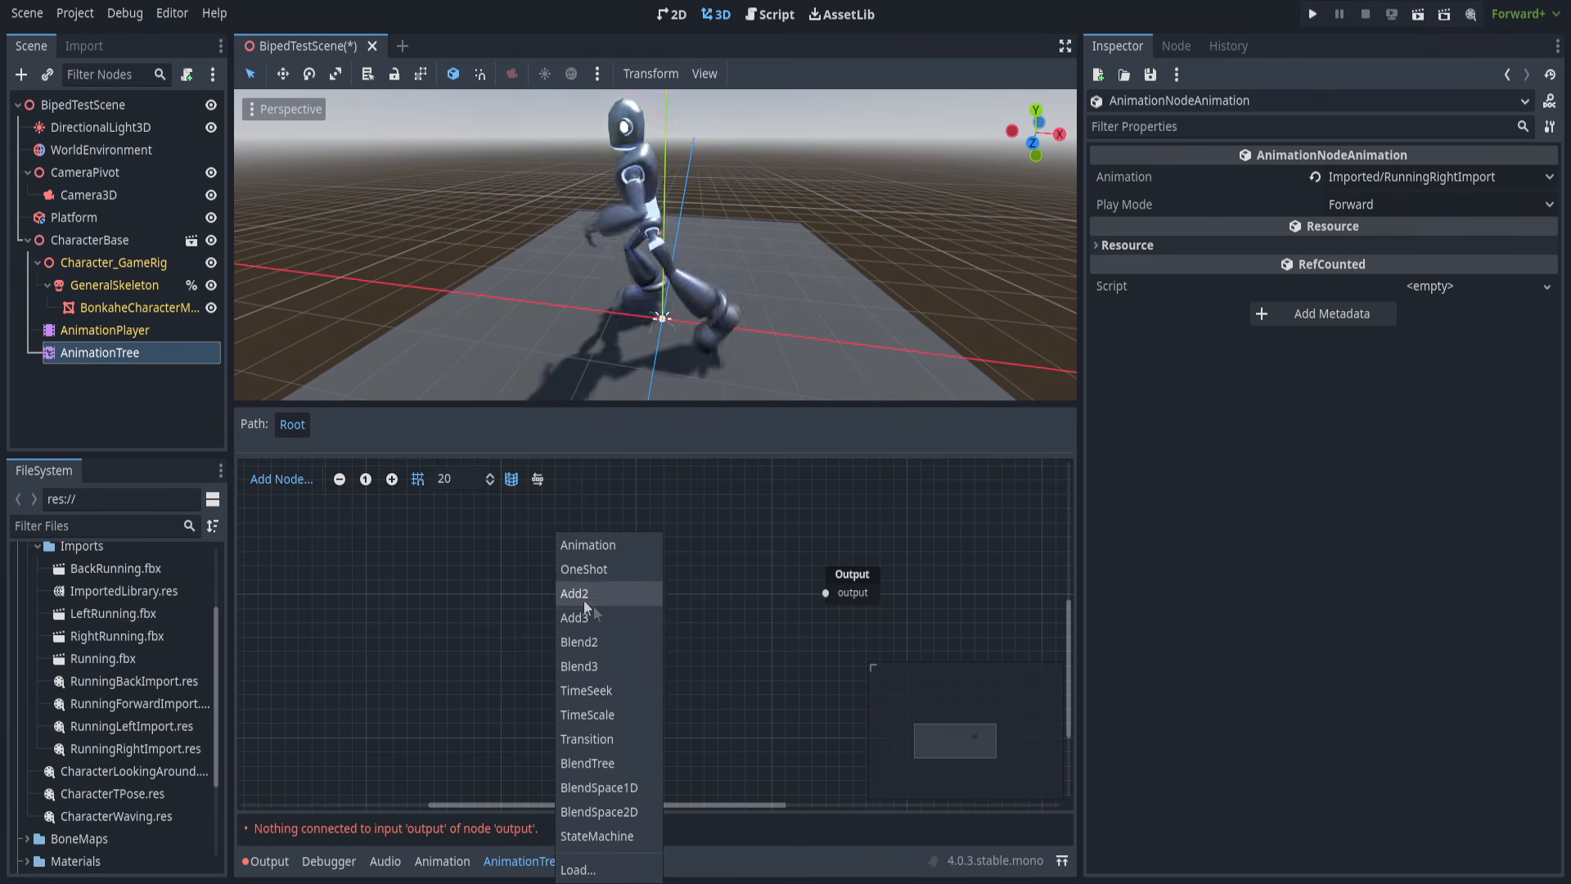
click(596, 568)
drag(555, 621, 454, 572)
click(483, 545)
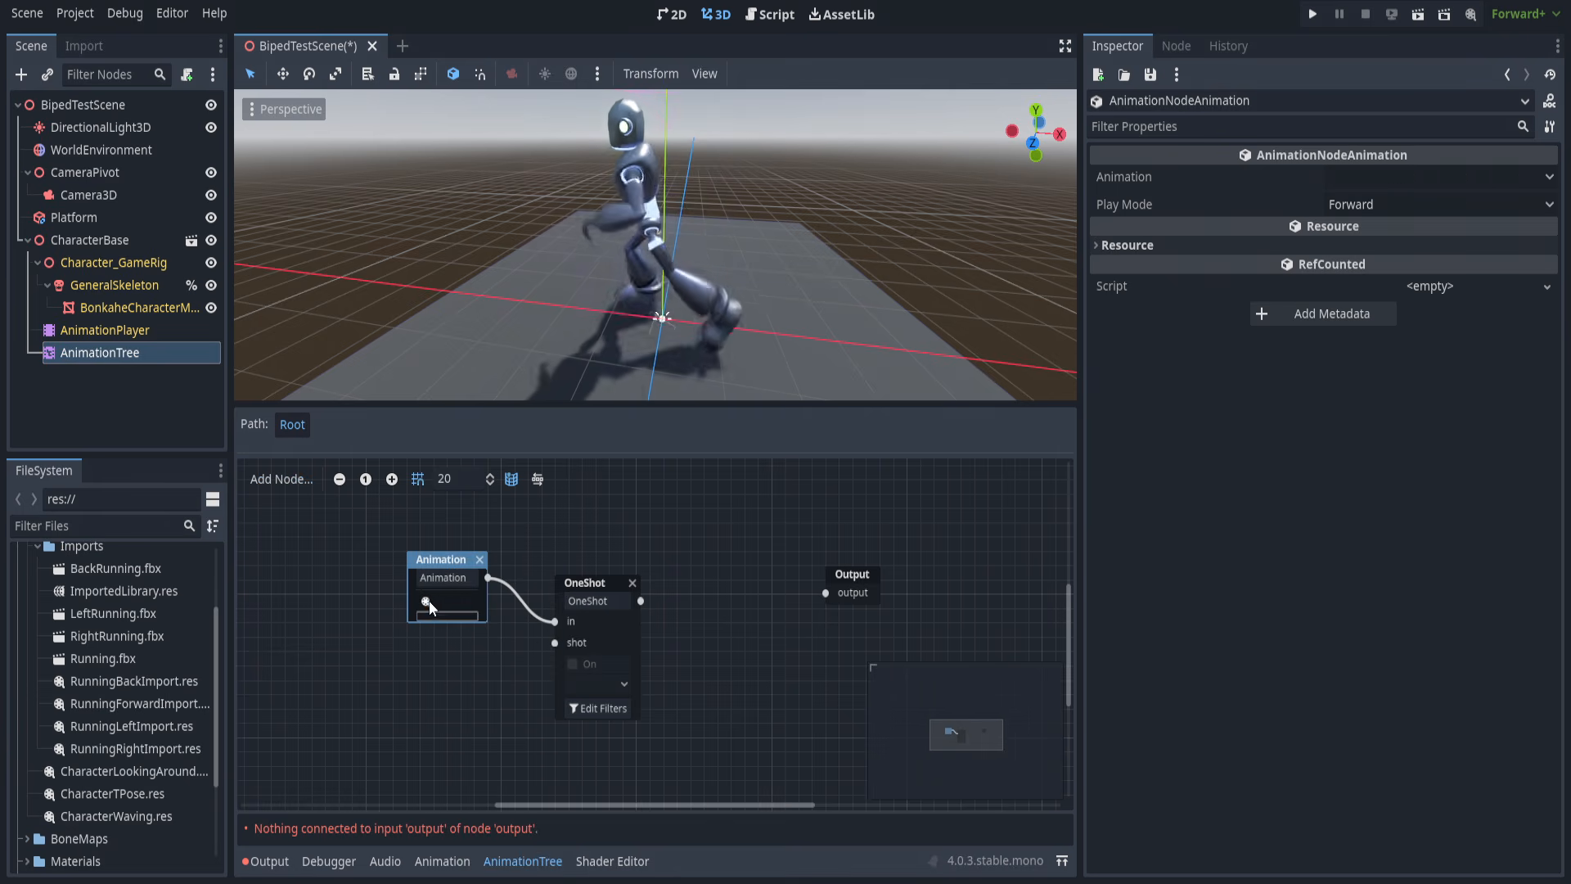
click(429, 600)
click(487, 723)
Feed the OneShot's shot port from a second Animation node playing WaveAnimation and connect the OneShot to Output.
drag(553, 645, 449, 675)
click(486, 547)
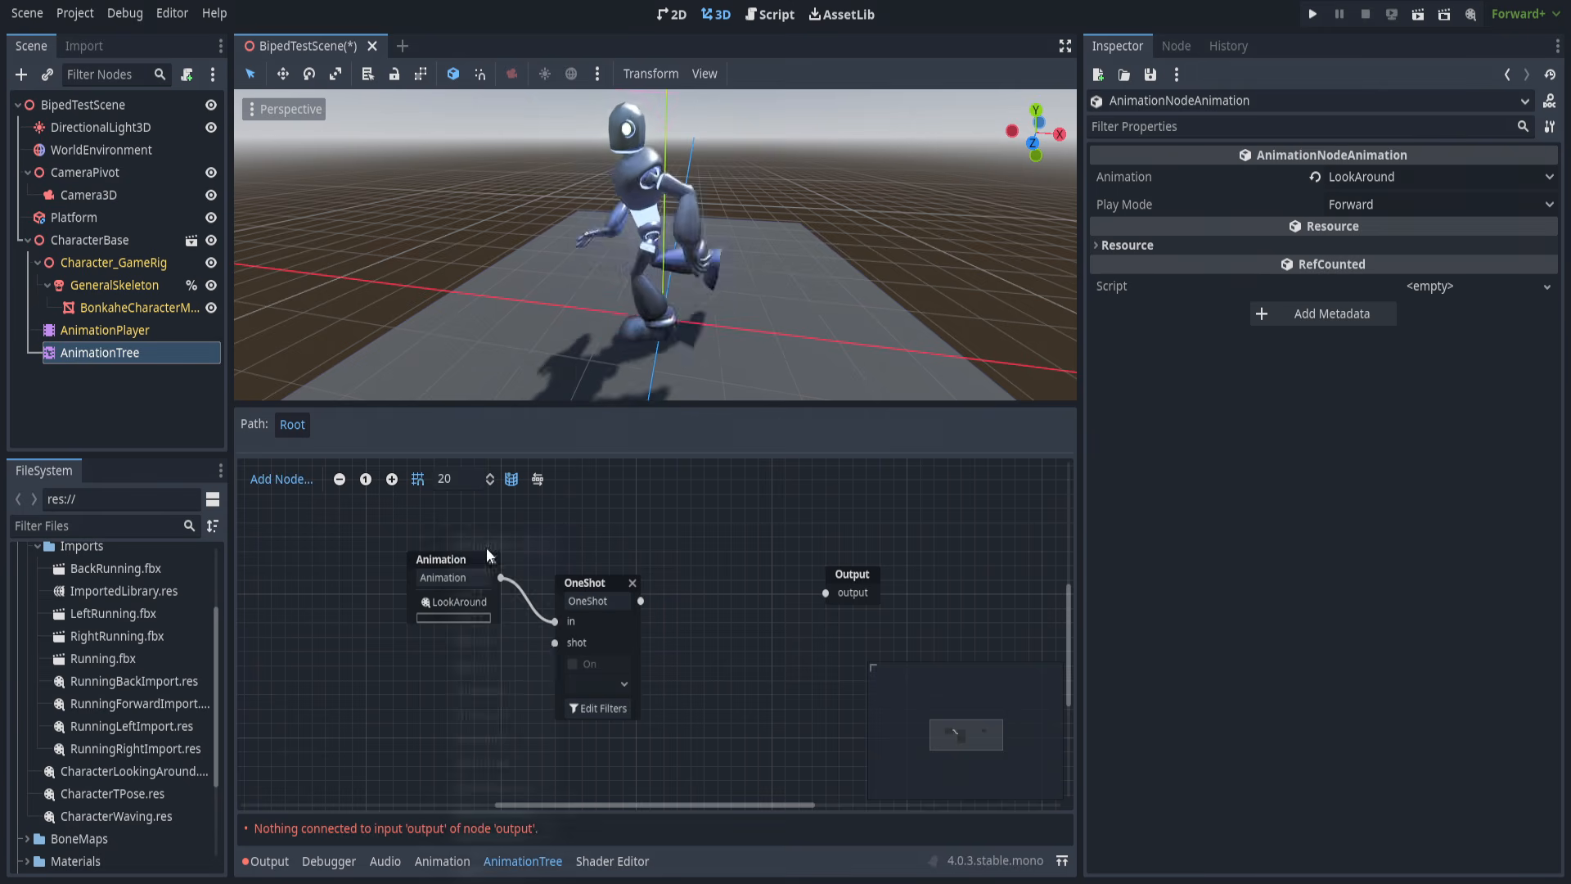
drag(497, 690, 454, 681)
click(460, 722)
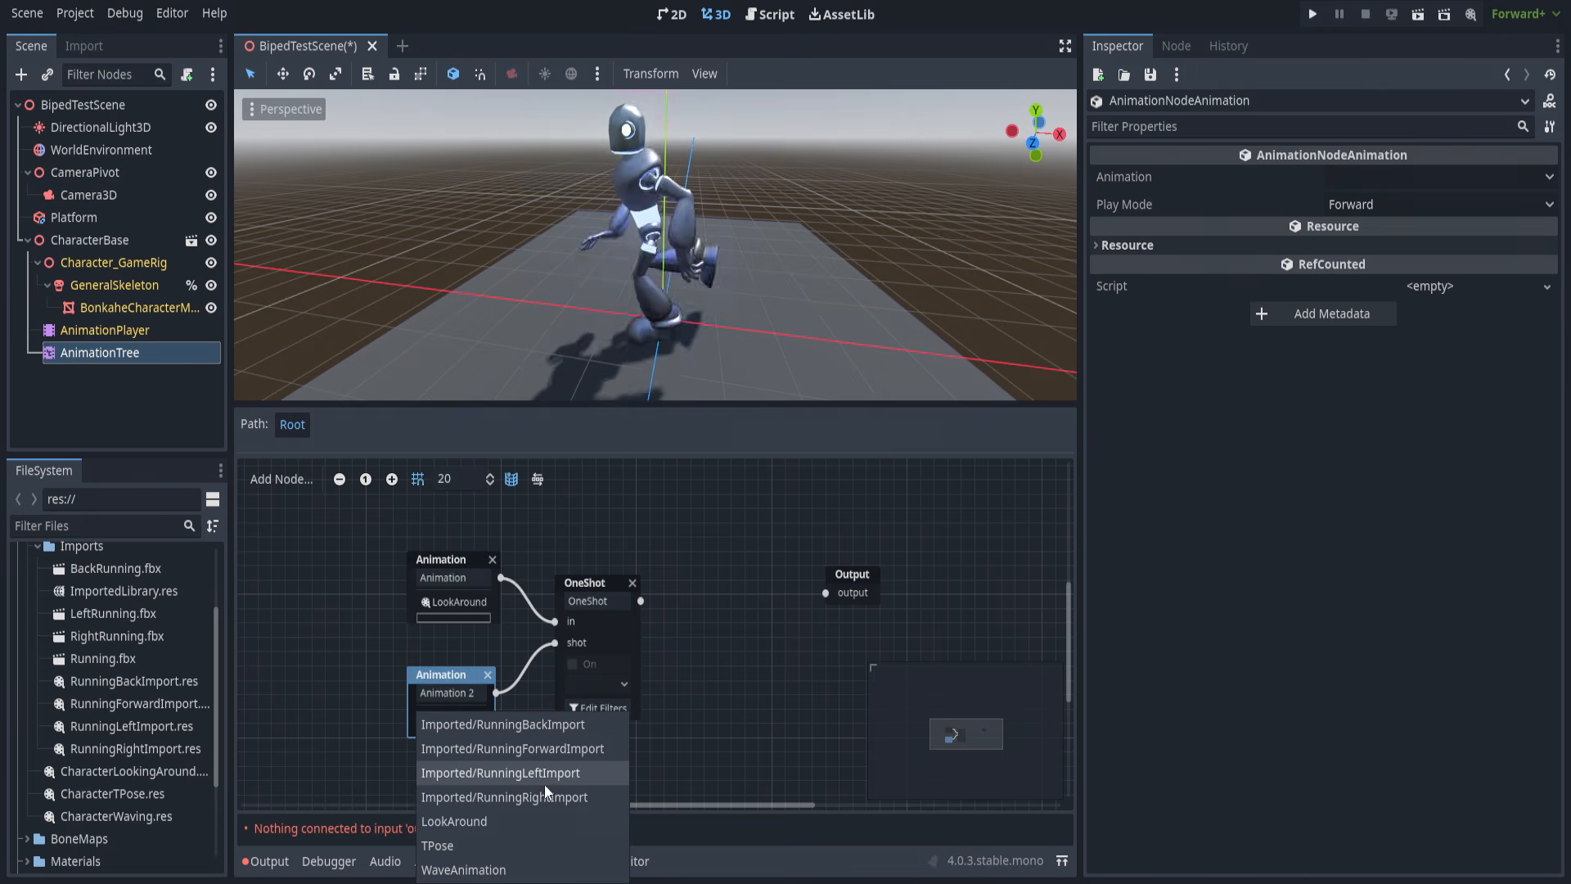
click(491, 867)
drag(641, 601, 826, 593)
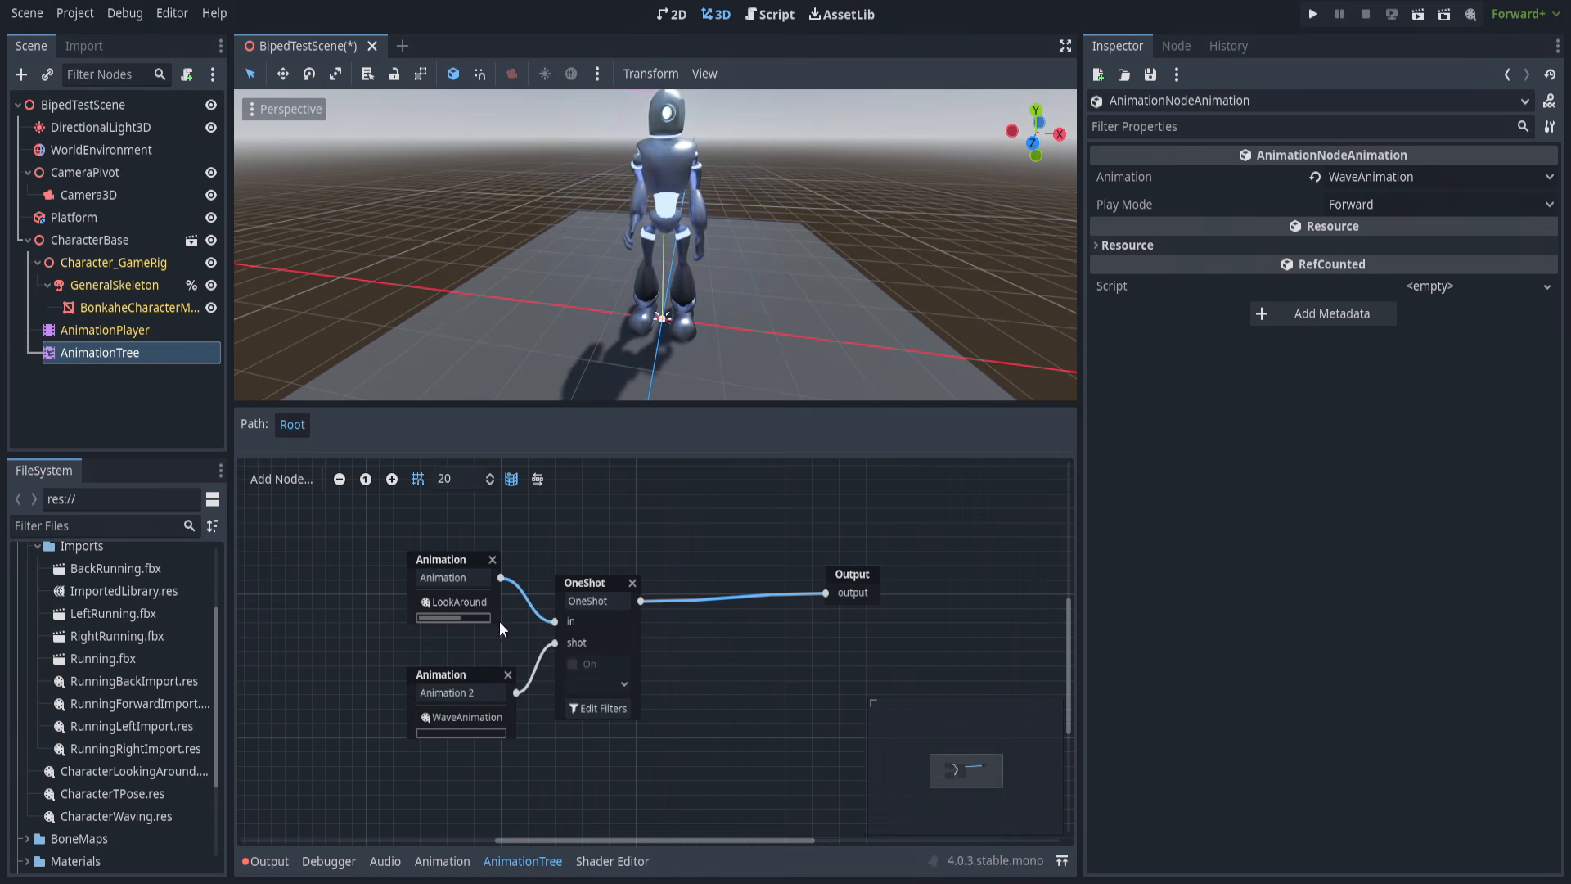
Trigger the OneShot node and examine the character's waving animation in the viewport.
click(605, 684)
click(609, 728)
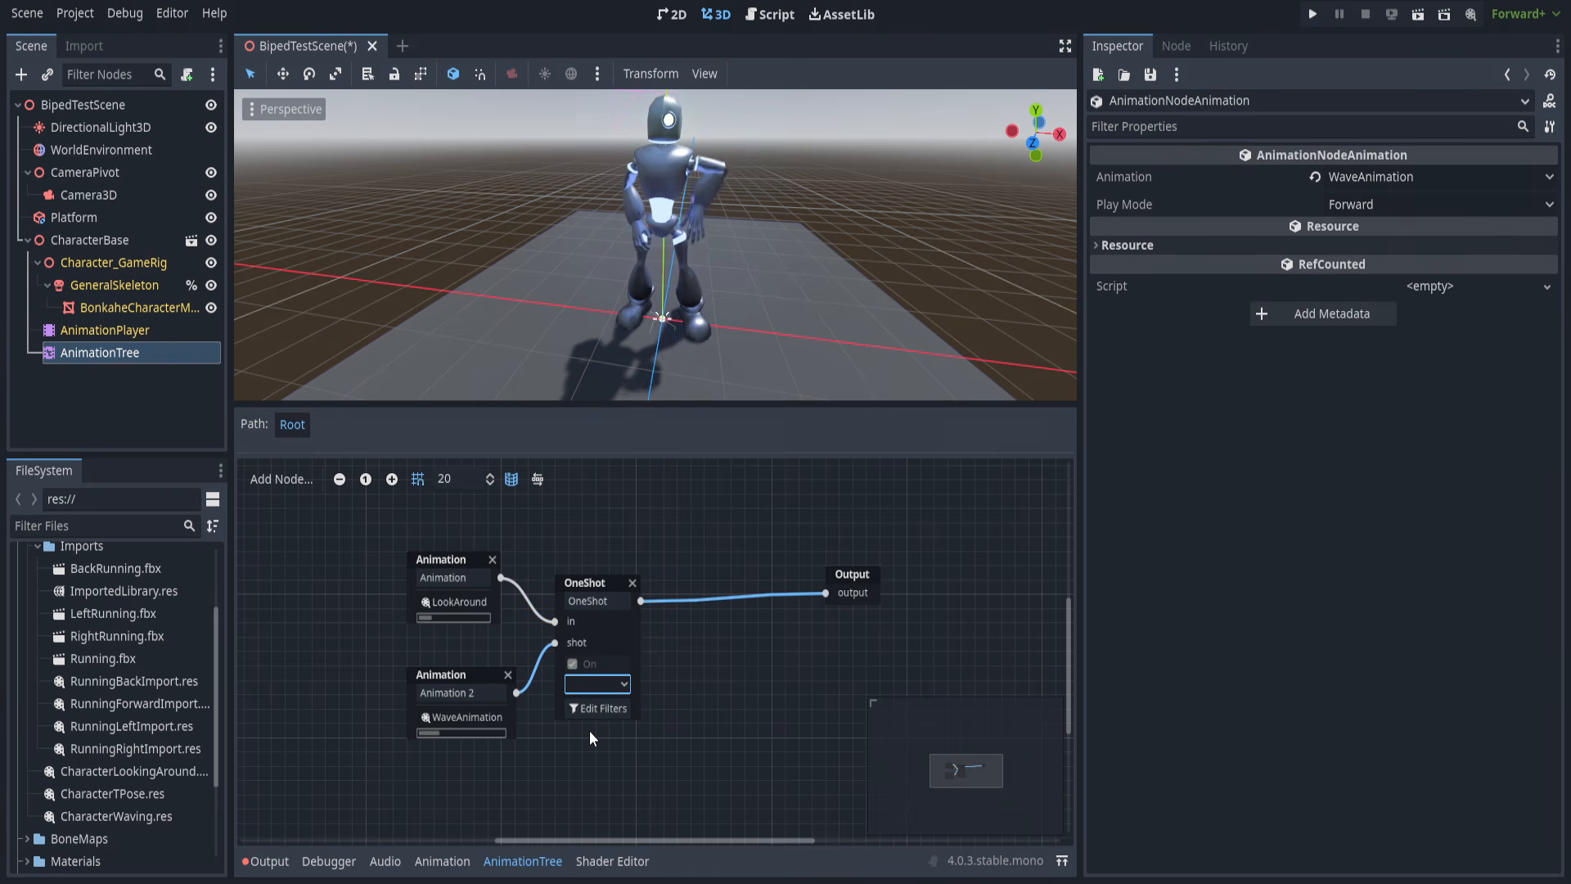
mouse_move(746, 190)
middle_down()
mouse_move(807, 205)
mouse_move(689, 220)
mouse_move(729, 203)
middle_up()
scroll(806, 205, down, 3)
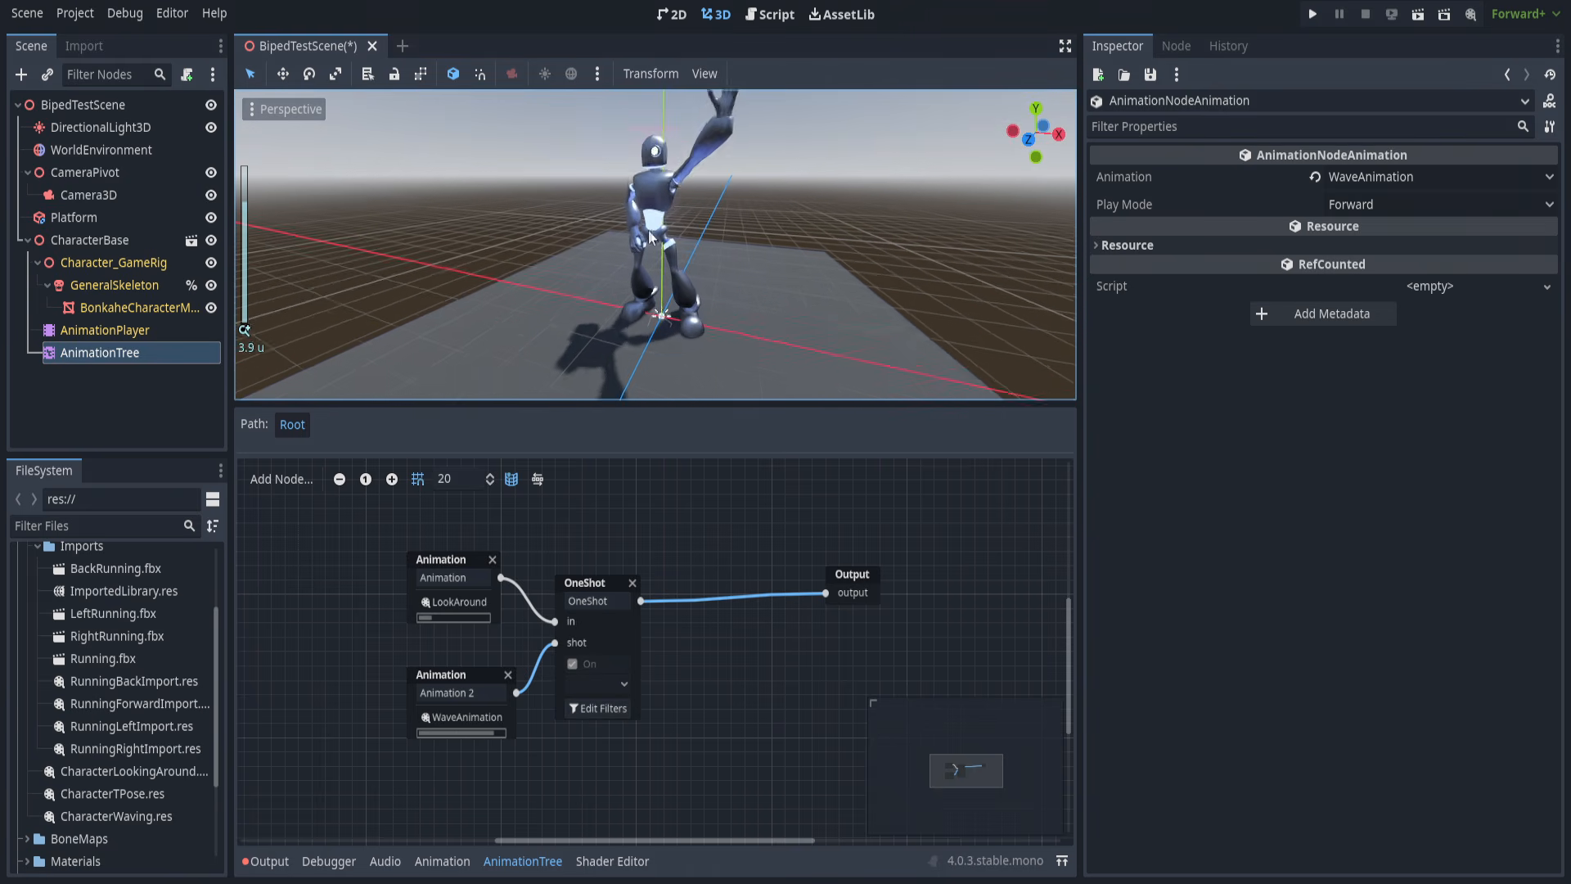
scroll(728, 203, up, 3)
scroll(710, 311, down, 3)
Spread out the OneShot node and its two Animation nodes in the blend tree.
drag(593, 582, 608, 588)
drag(468, 558, 481, 543)
drag(472, 674, 460, 697)
ctrl+scroll(494, 637, down, 1)
middle_drag(691, 267, 715, 360)
scroll(726, 278, up, 4)
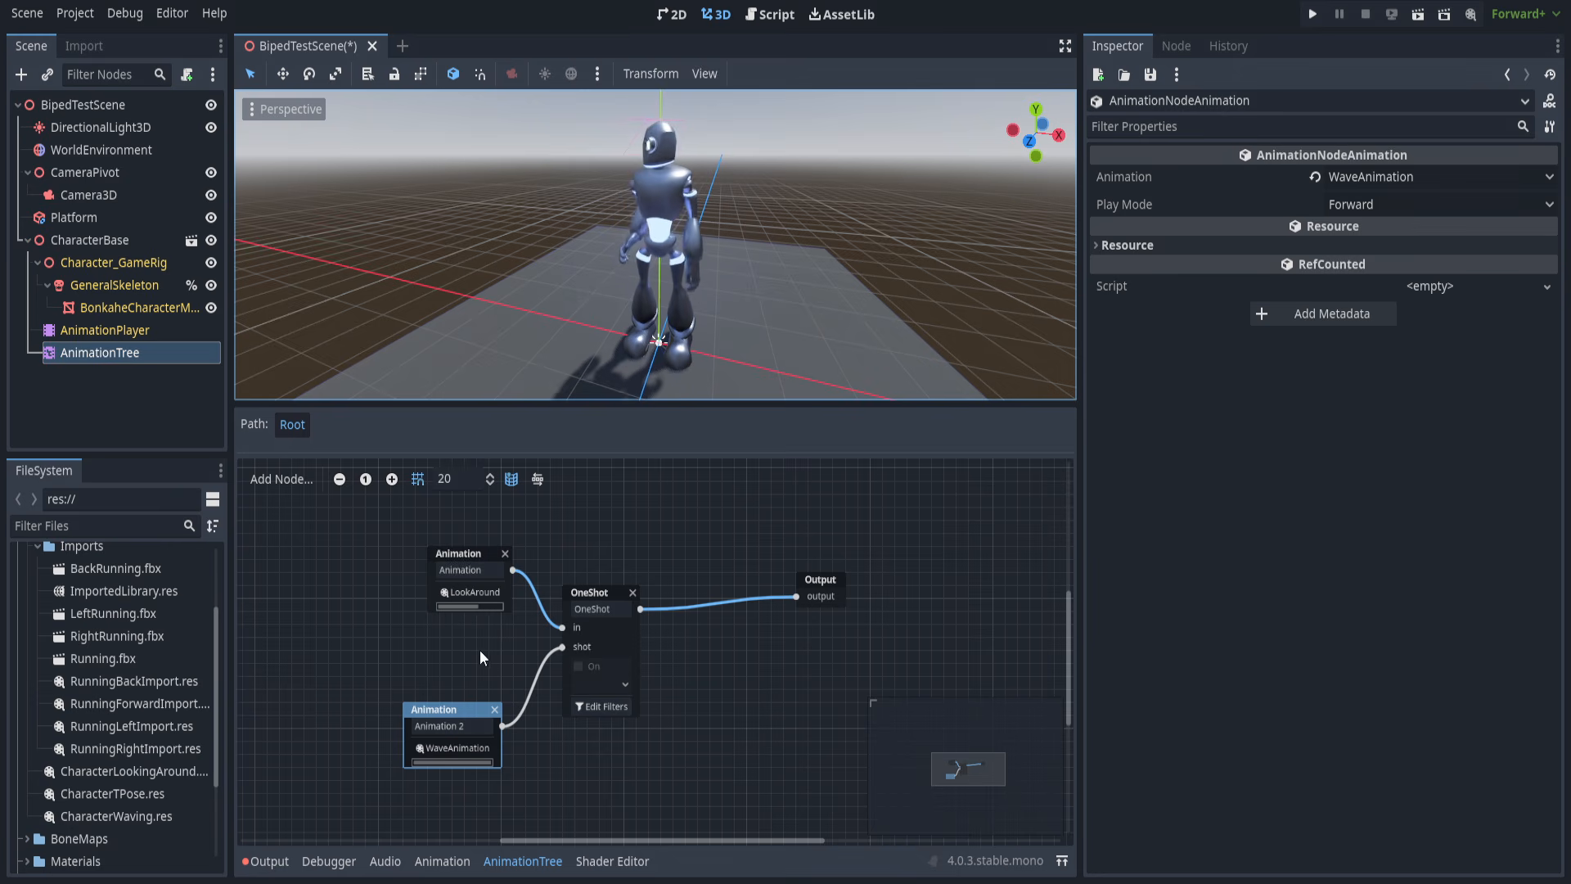
Open the OneShot's track filters, leave LeftShoulder excluded, and collapse the shoulder and upper-leg bone branches.
click(587, 708)
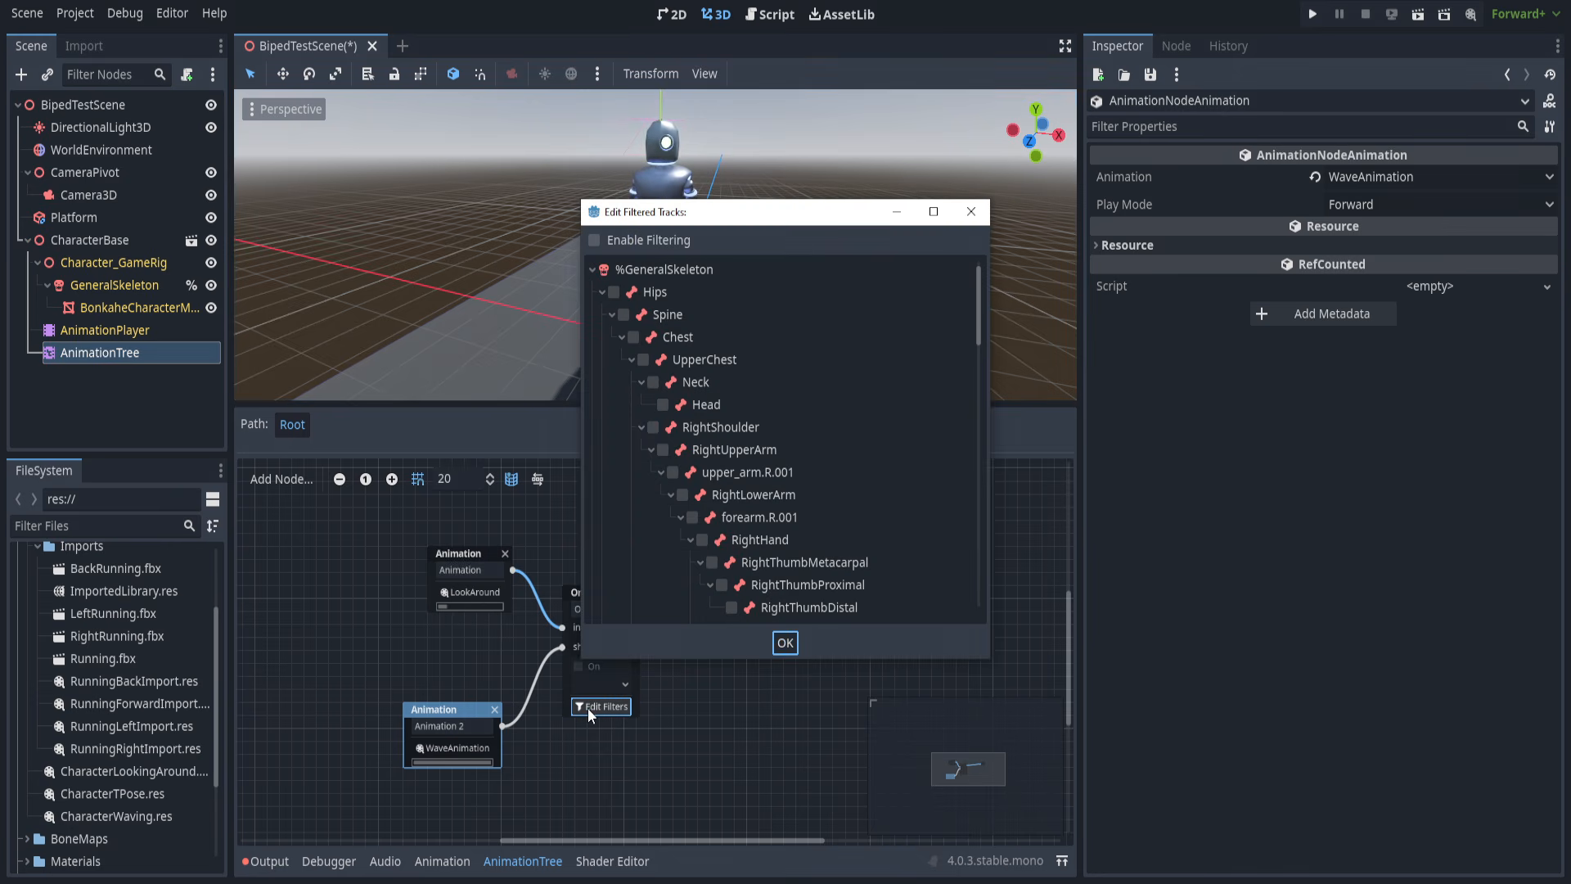
click(642, 430)
click(650, 450)
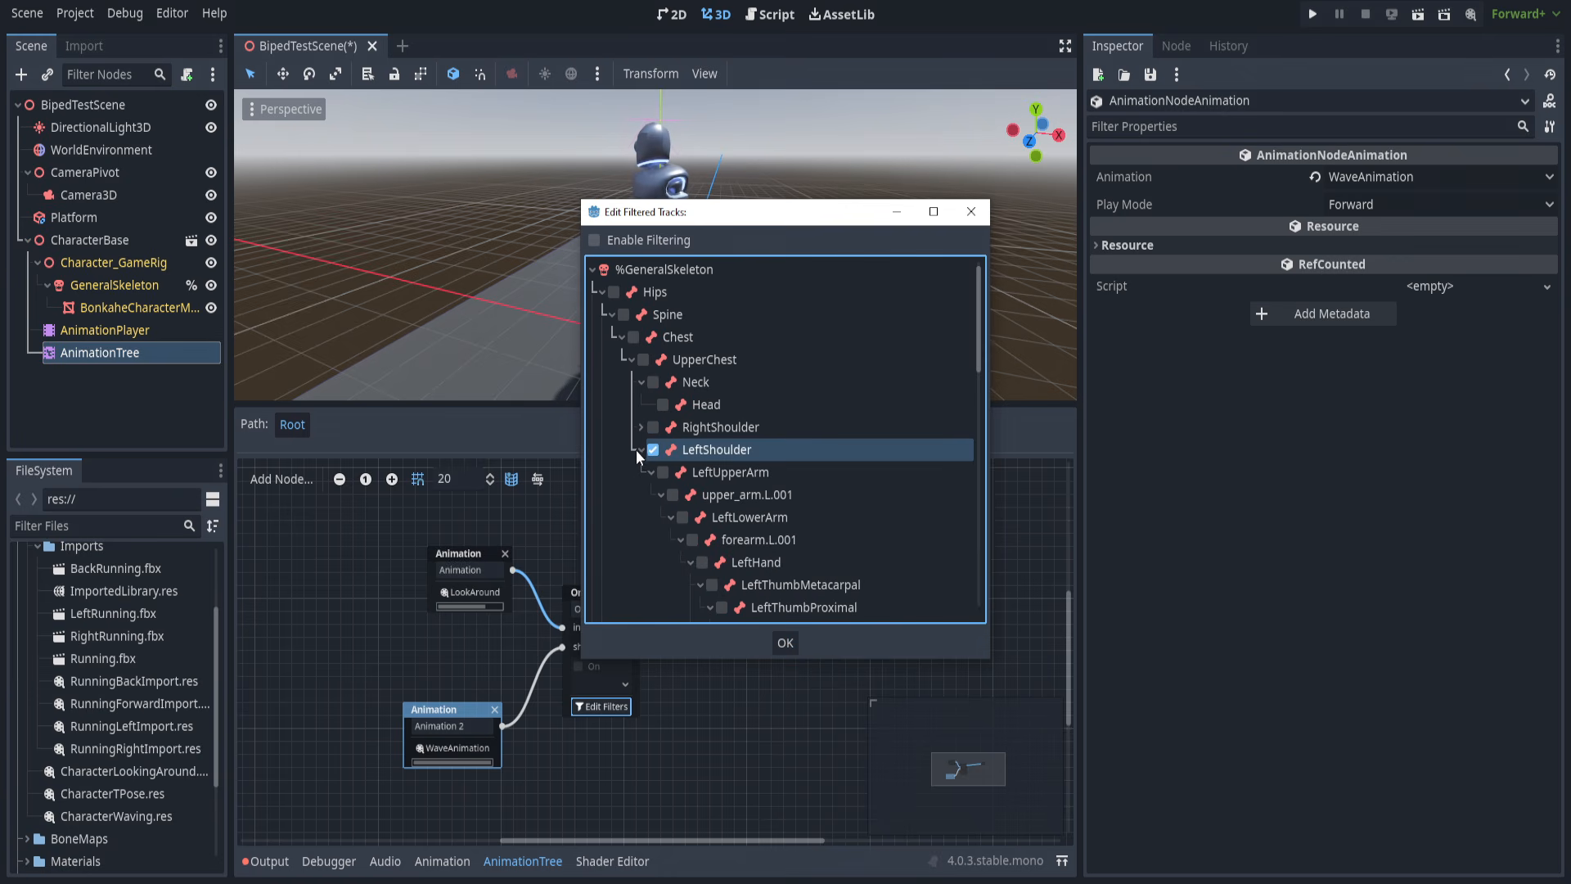
click(639, 450)
click(652, 450)
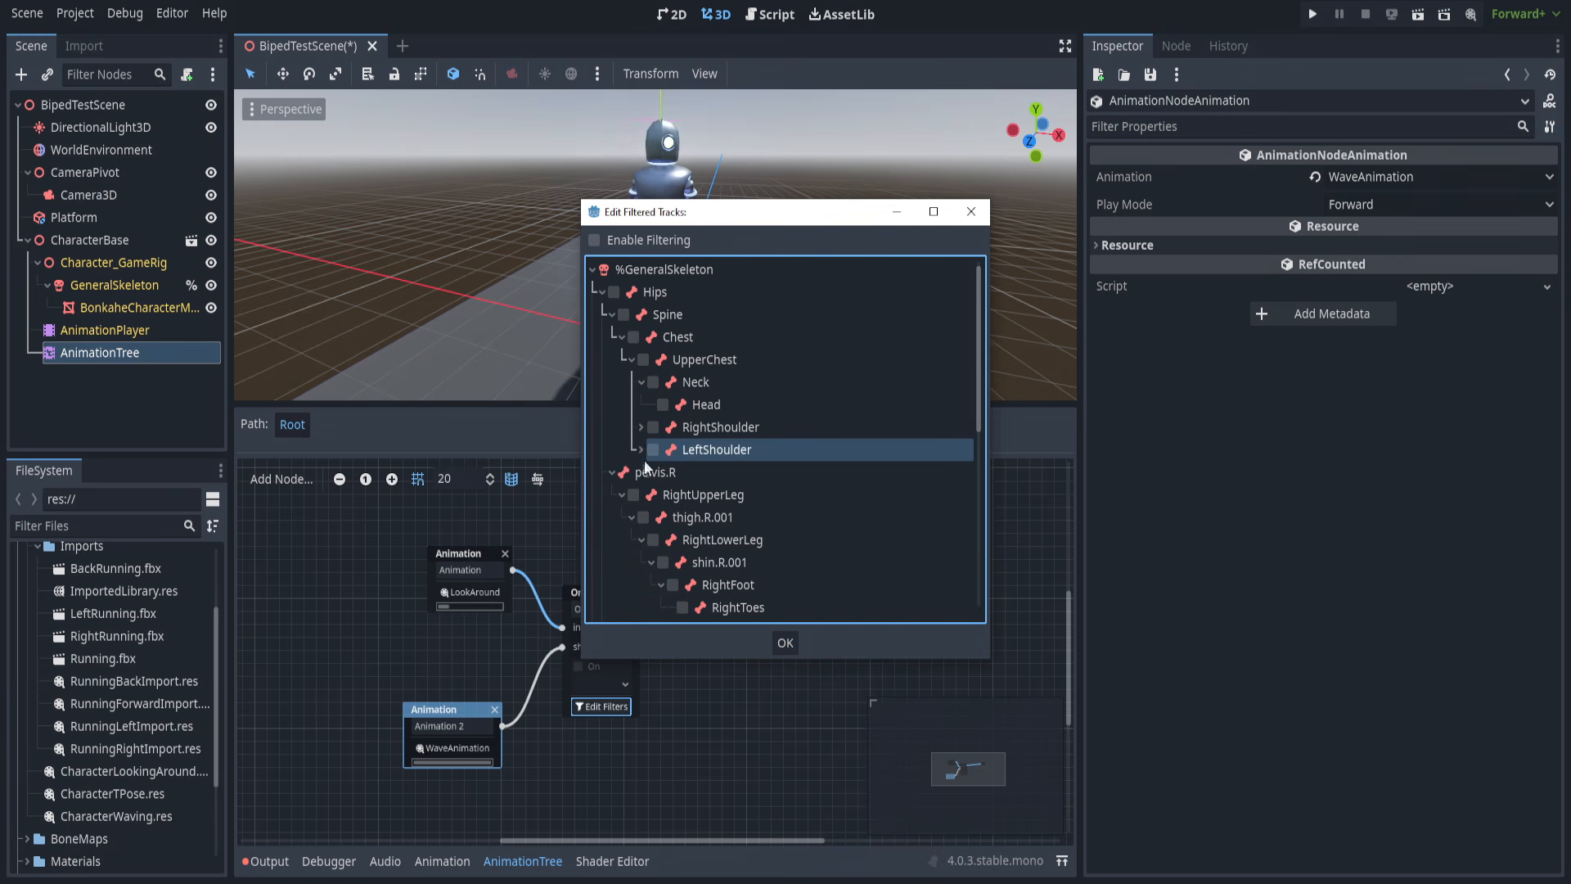
click(621, 495)
click(621, 539)
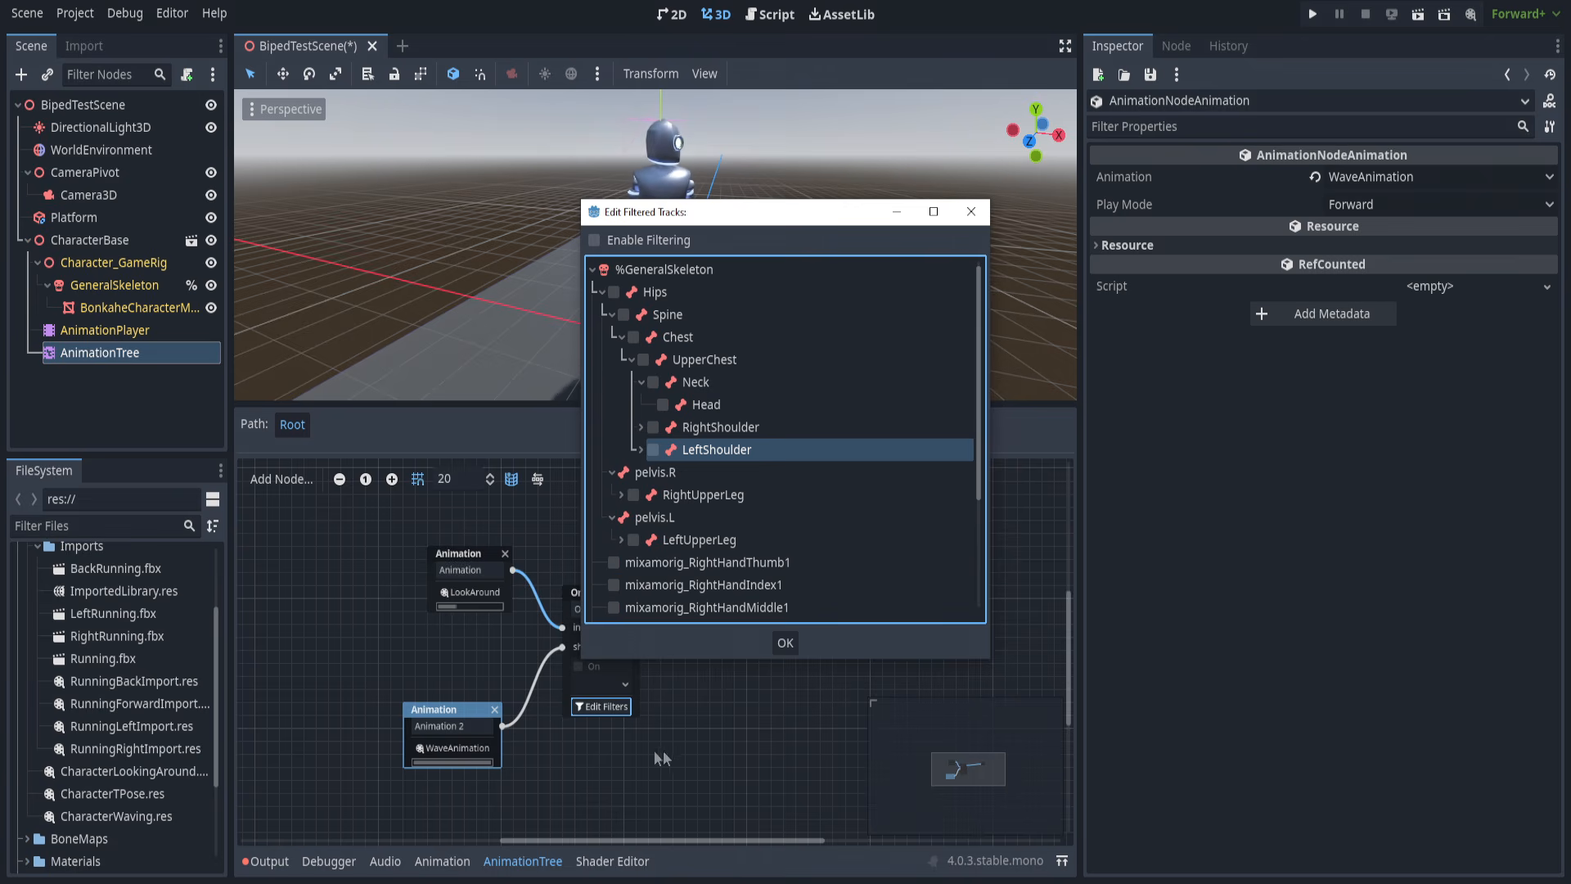
Include the right arm bones from RightShoulder down to RightThumbDistal in the OneShot's track filter.
click(652, 427)
click(641, 427)
click(663, 449)
click(672, 472)
click(682, 494)
click(692, 518)
click(702, 539)
click(712, 562)
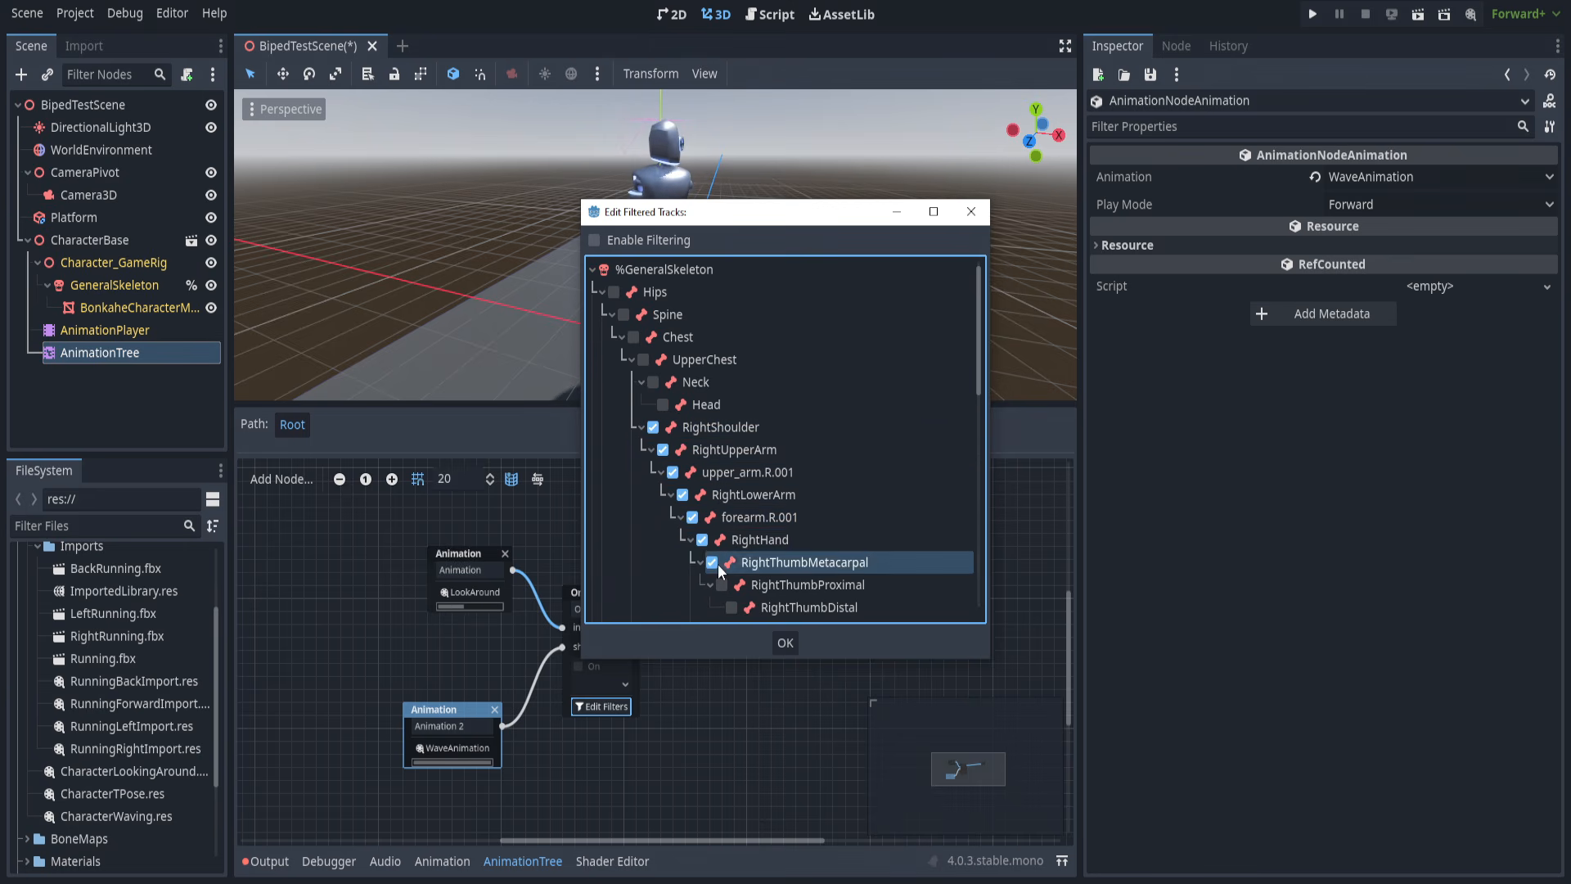
scroll(733, 588, down, 3)
click(722, 449)
click(732, 472)
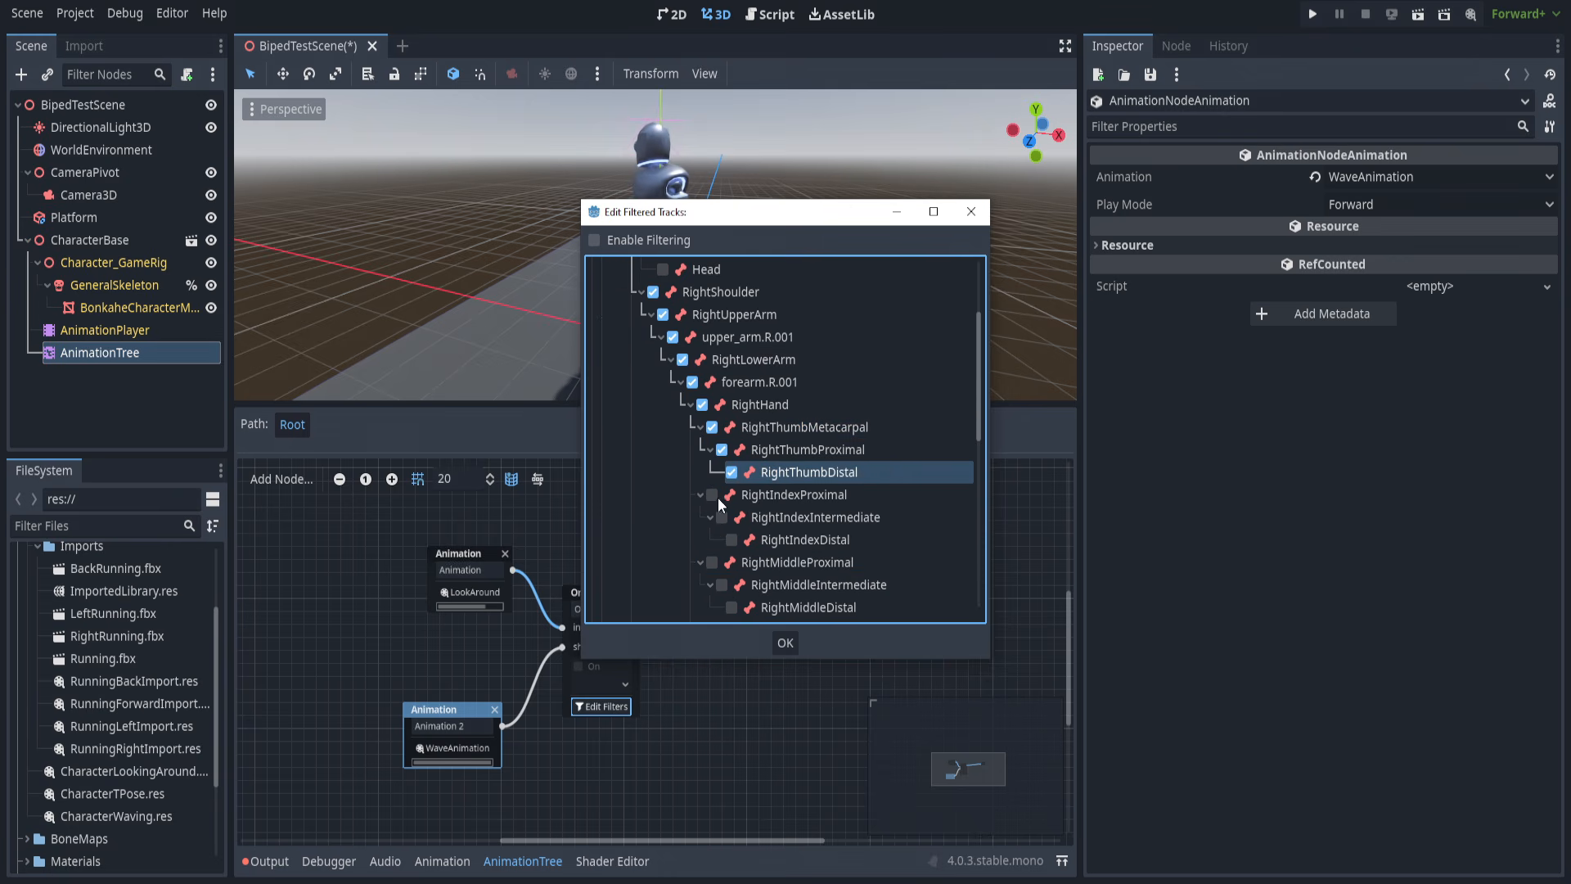
Exclude RightThumbProximal and RightThumbMetacarpal from the filter and collapse the finger branches under RightHand.
click(722, 450)
click(712, 427)
click(700, 427)
click(699, 449)
click(700, 472)
click(699, 495)
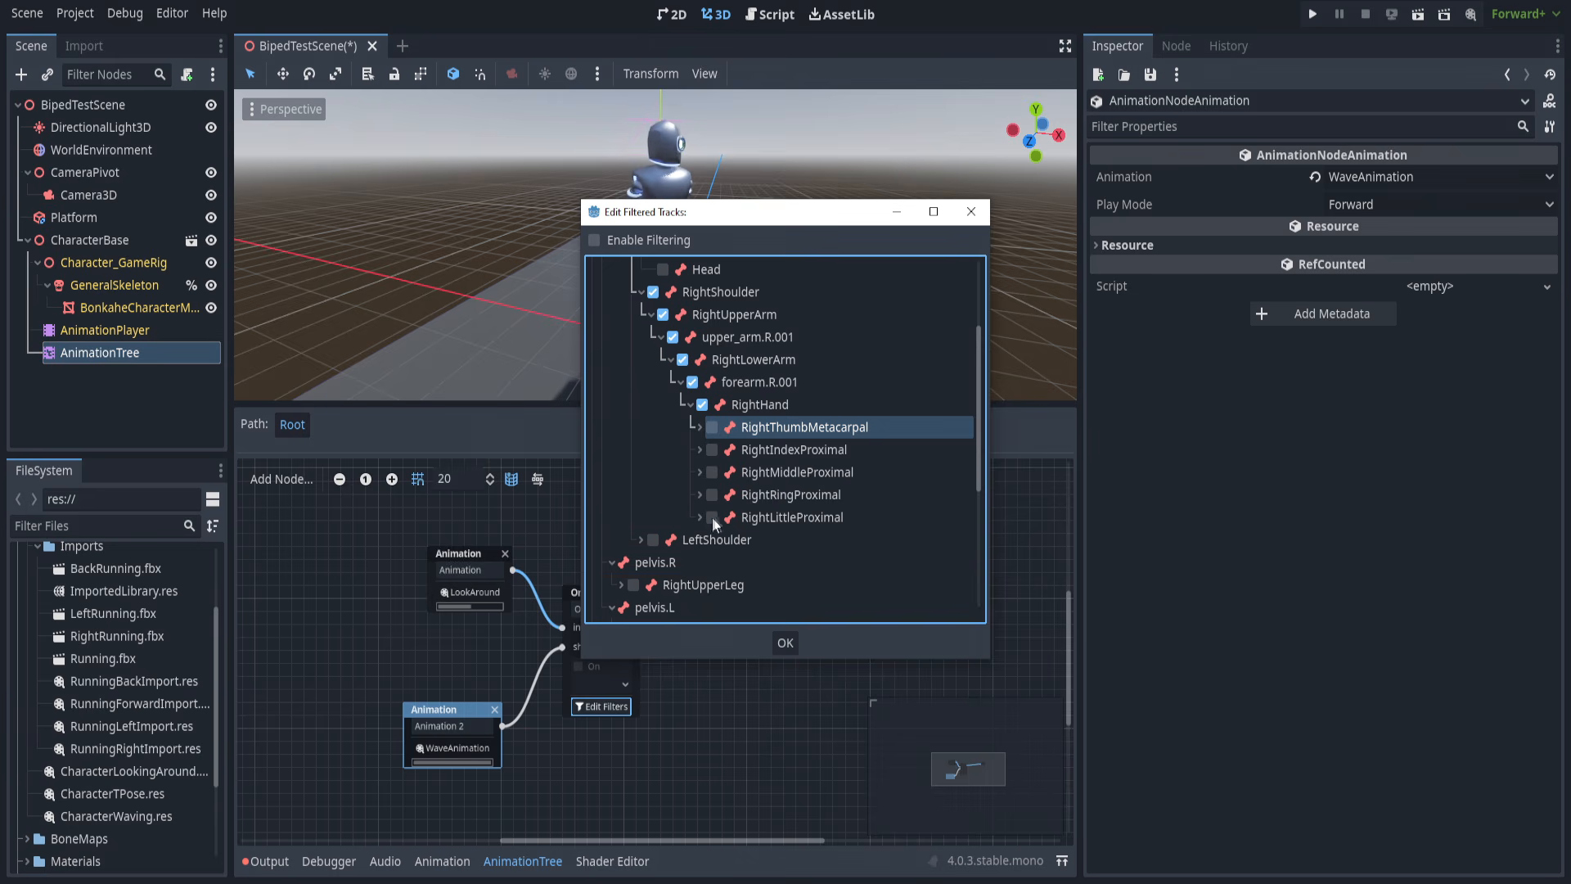
Include RightThumbMetacarpal and the right index, middle, ring and little proximal bones, and enable filtering for the OneShot.
click(712, 517)
click(712, 495)
click(712, 472)
click(711, 449)
click(711, 427)
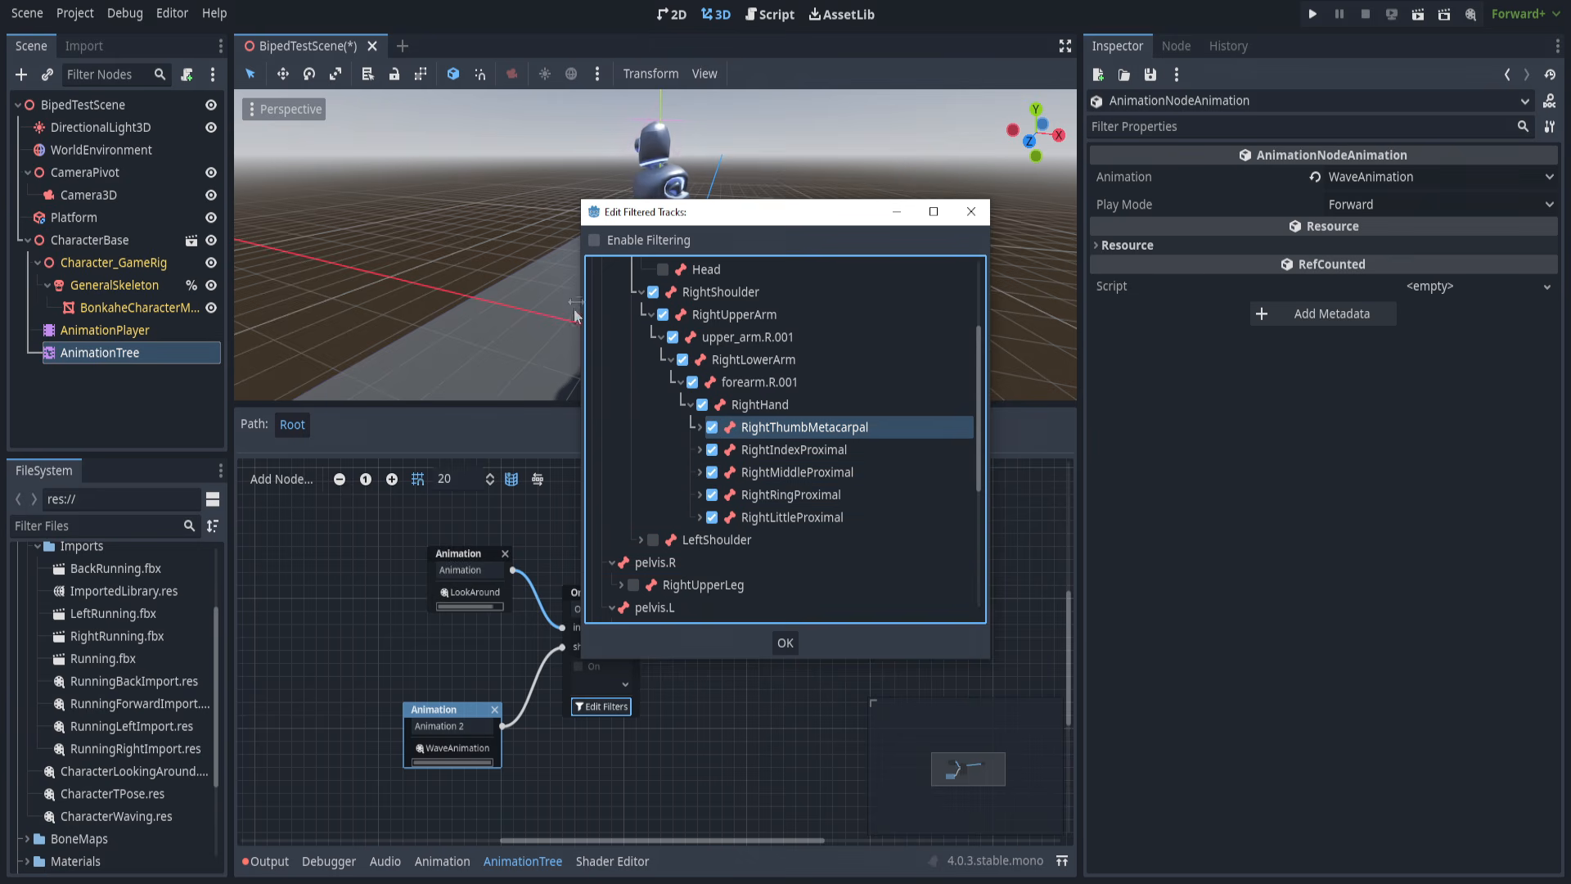
click(593, 241)
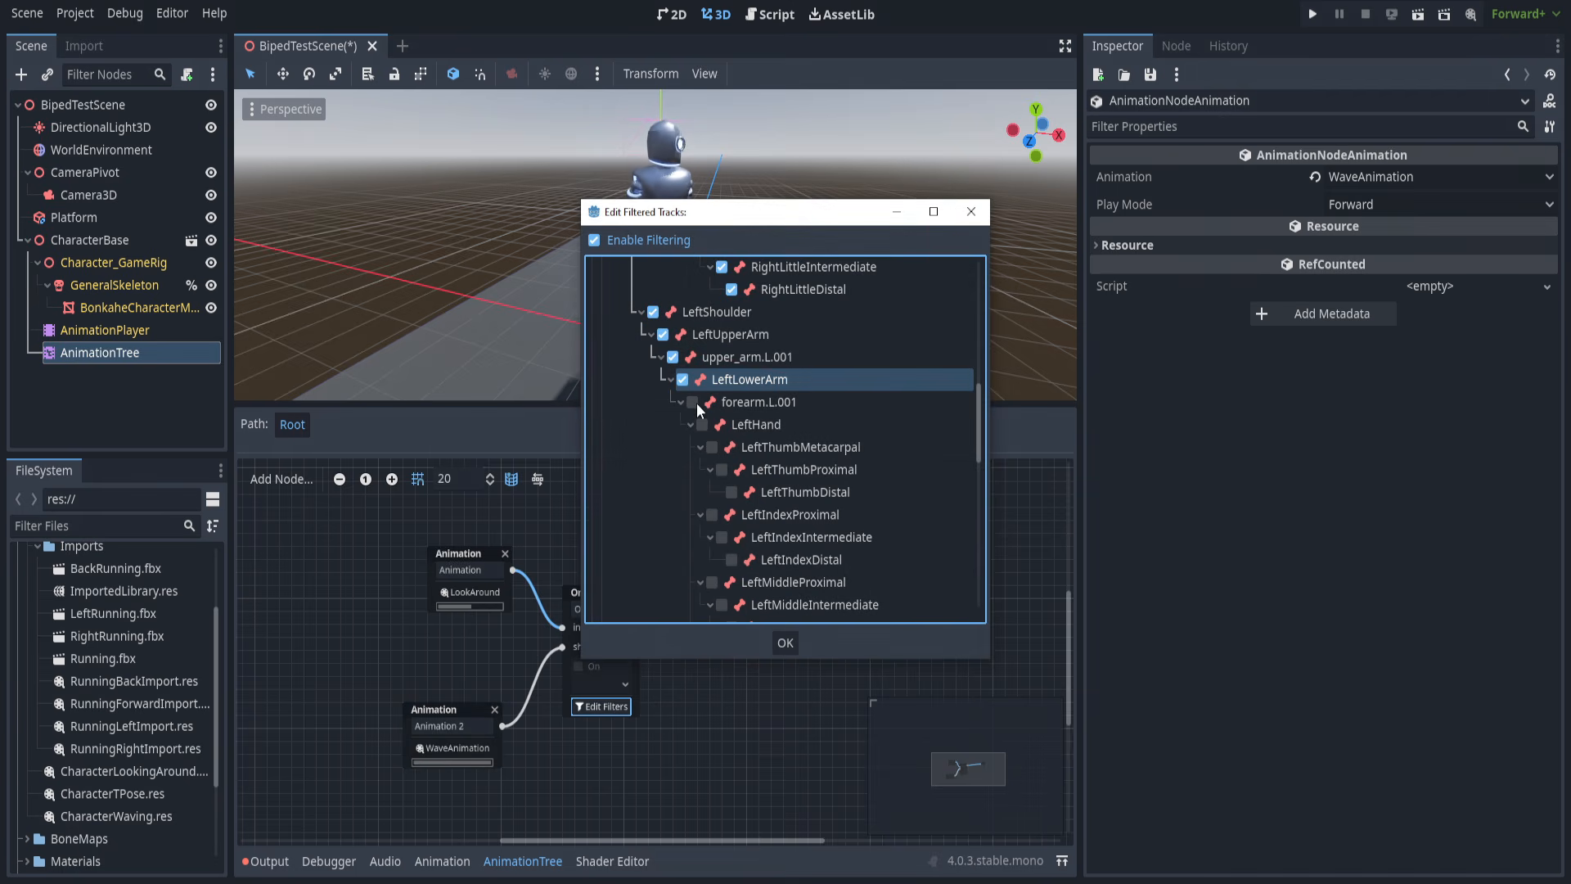
Include forearm.L.001, LeftHand, LeftThumbMetacarpal, LeftIndexProximal and LeftMiddleProximal in the track filter and accept it.
click(694, 401)
click(701, 424)
click(709, 447)
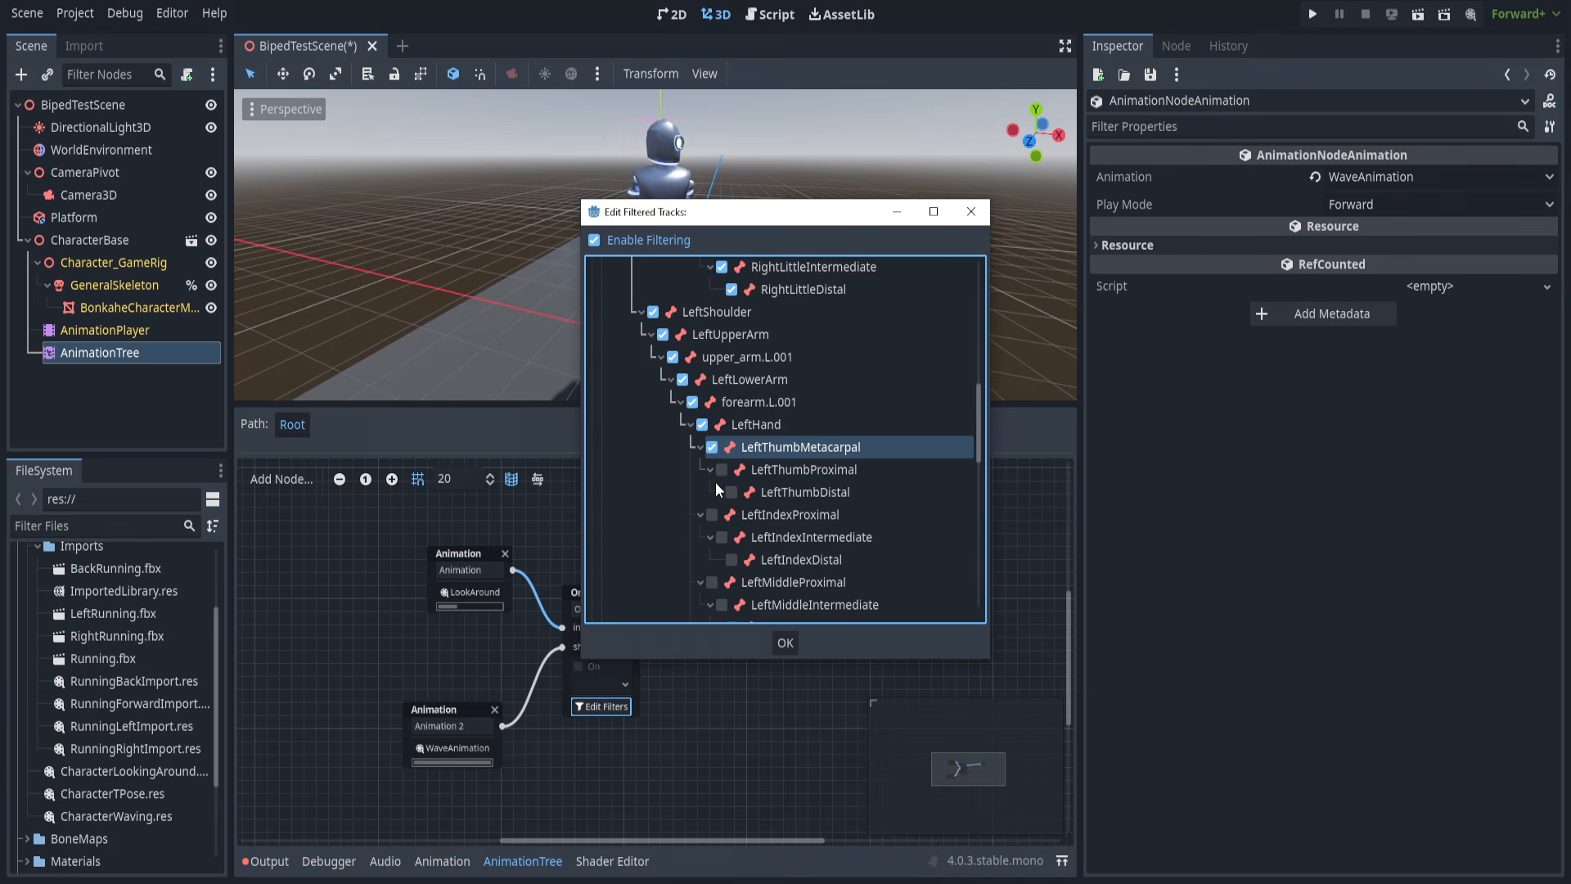
click(710, 514)
click(707, 536)
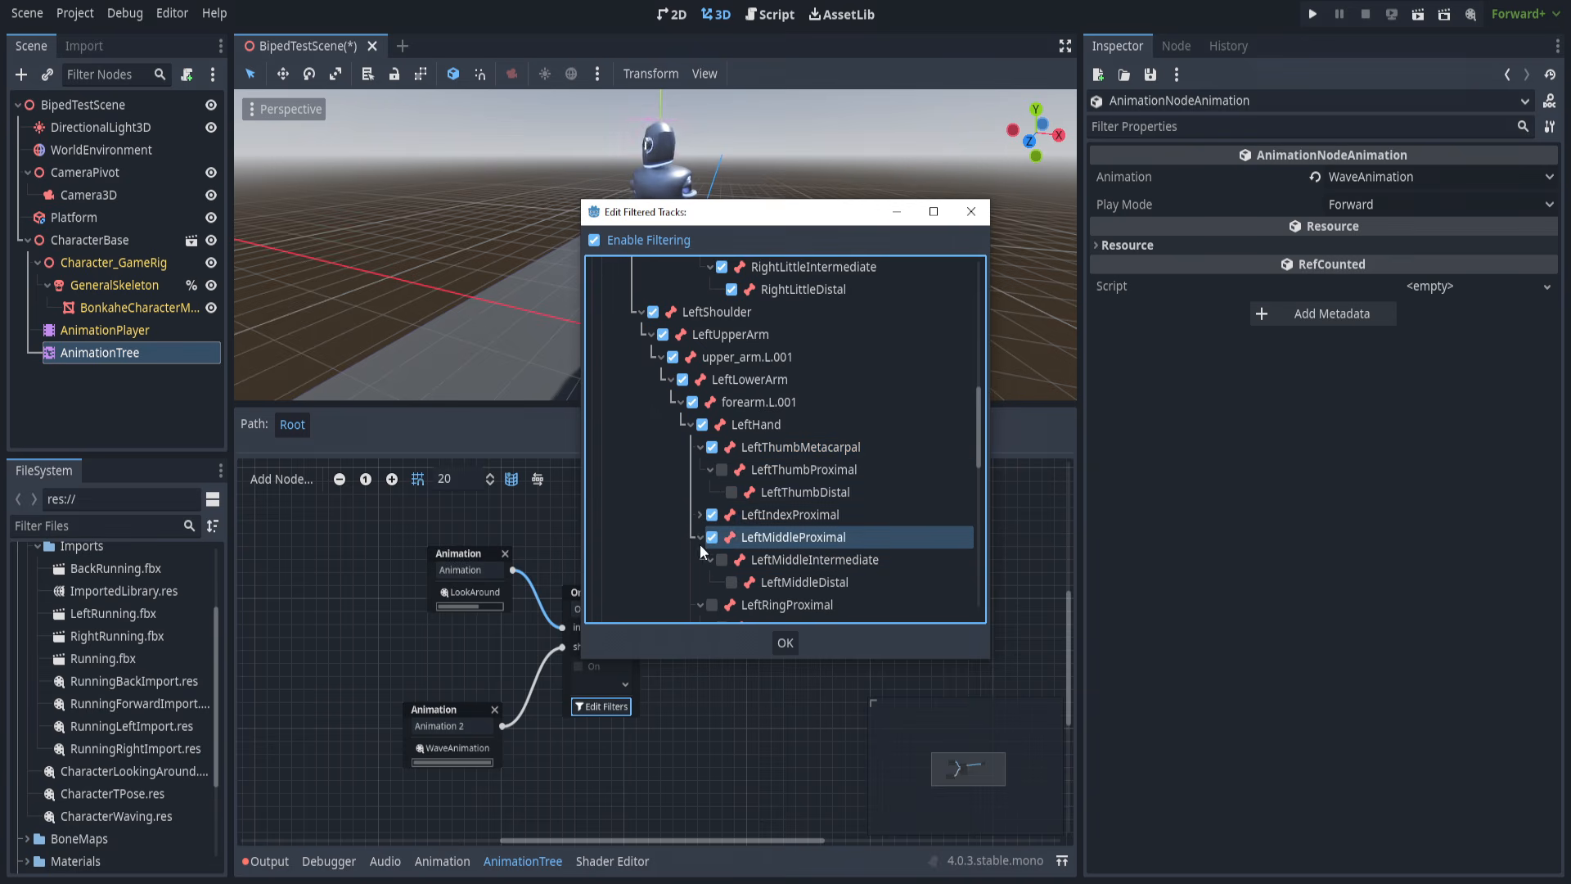
click(786, 643)
Trigger the filtered OneShot node and examine how the wave combines with the LookAround animation.
click(601, 684)
click(607, 725)
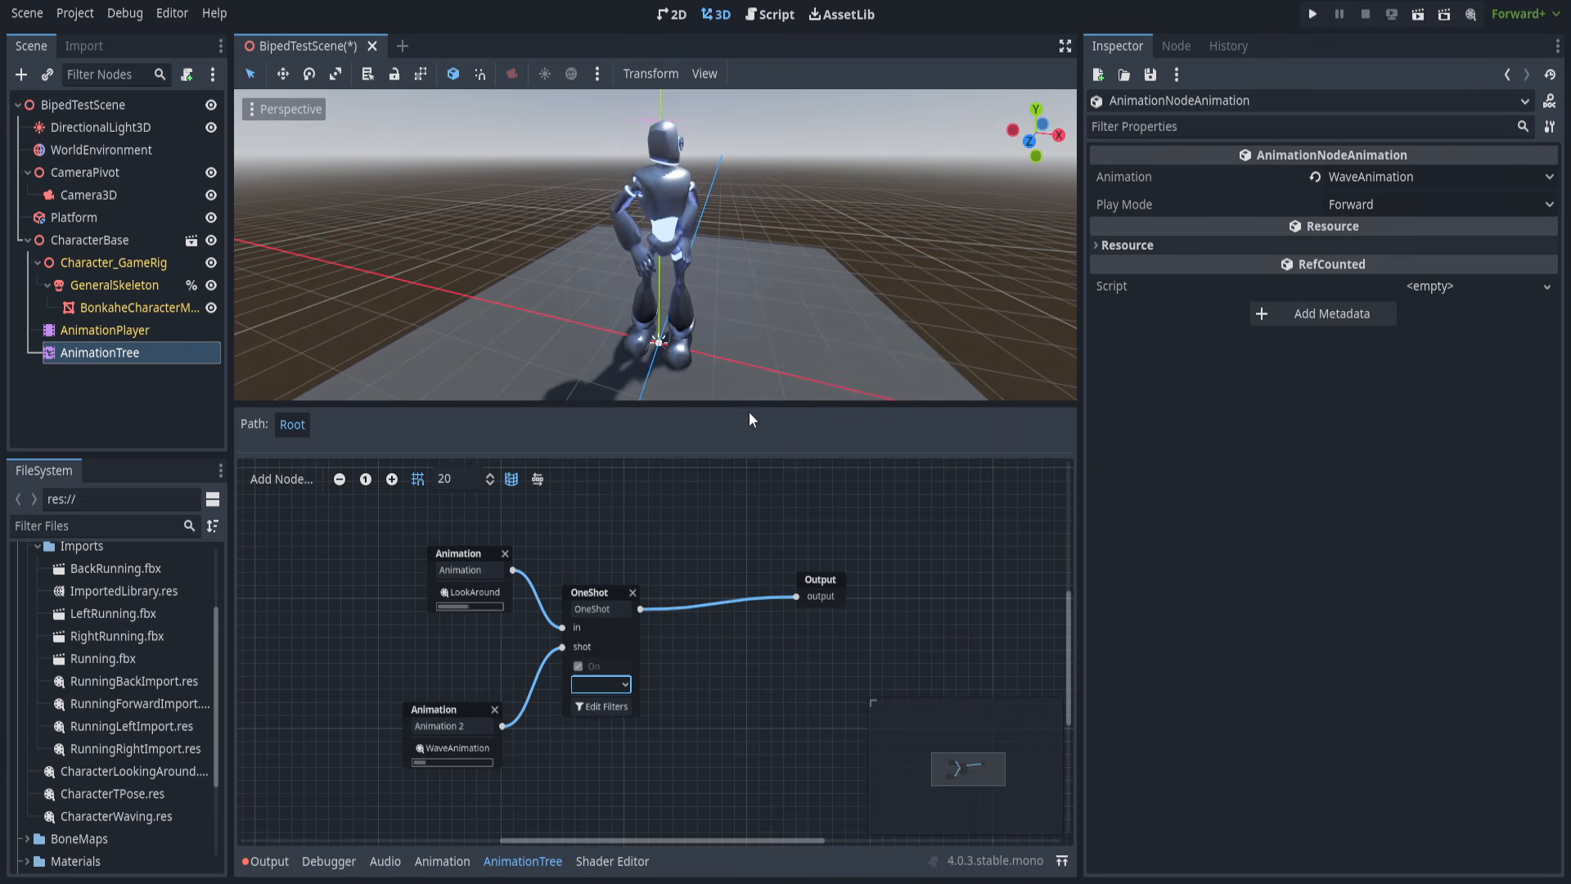
mouse_move(751, 244)
middle_down()
mouse_move(769, 243)
mouse_move(626, 248)
mouse_move(744, 271)
middle_up()
scroll(744, 272, down, 2)
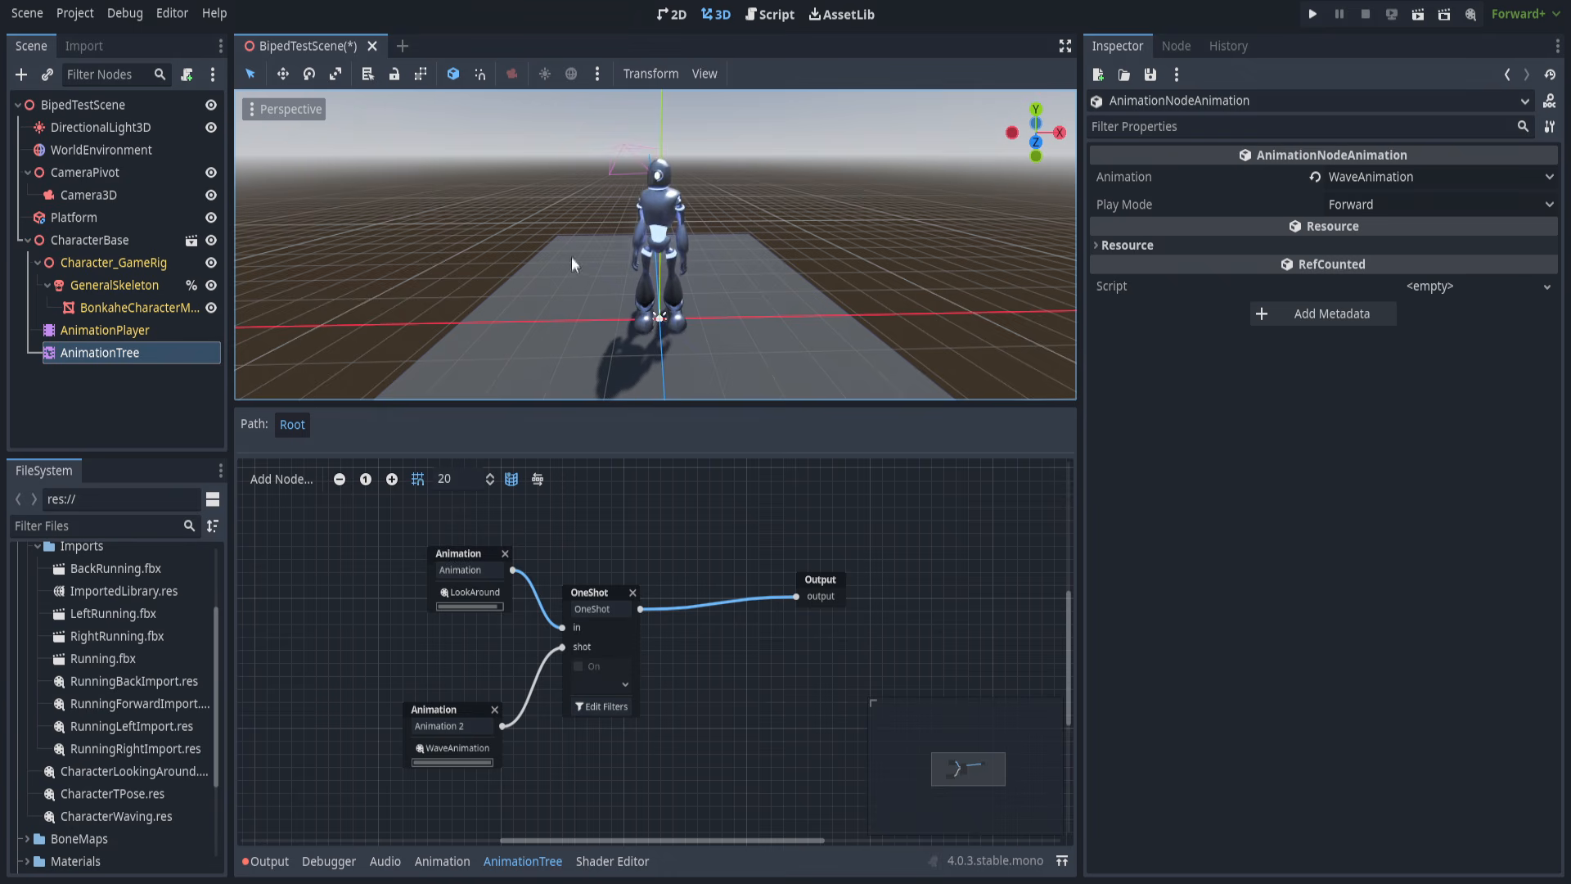
Delete the OneShot node with its two Animation nodes and add an Add2 node to the blend tree.
drag(665, 535, 352, 795)
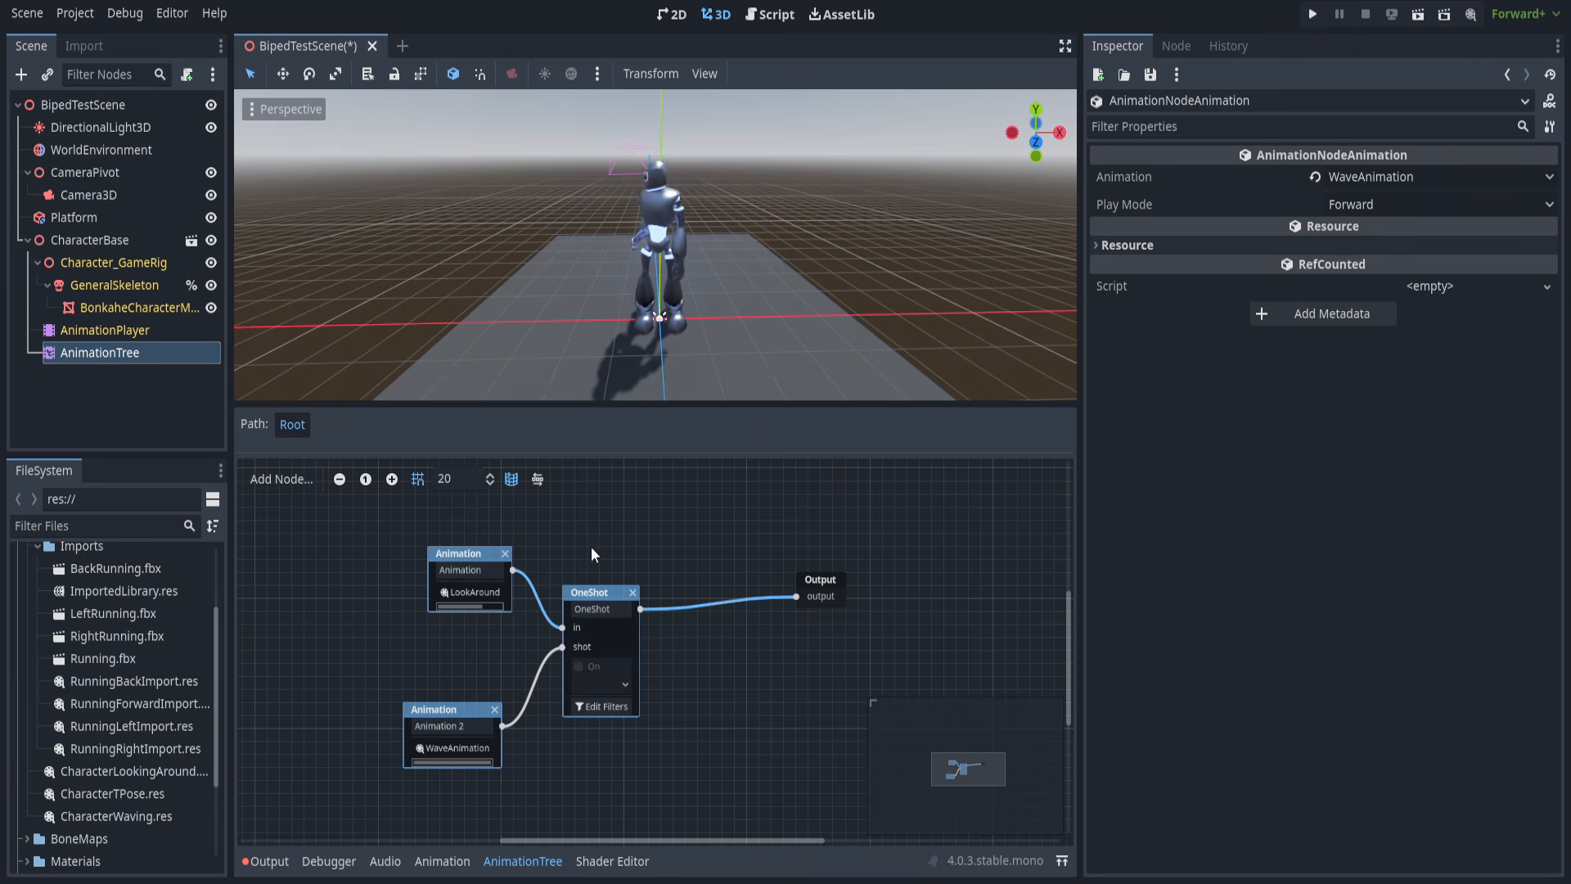
middle_drag(550, 543, 635, 527)
key(Delete)
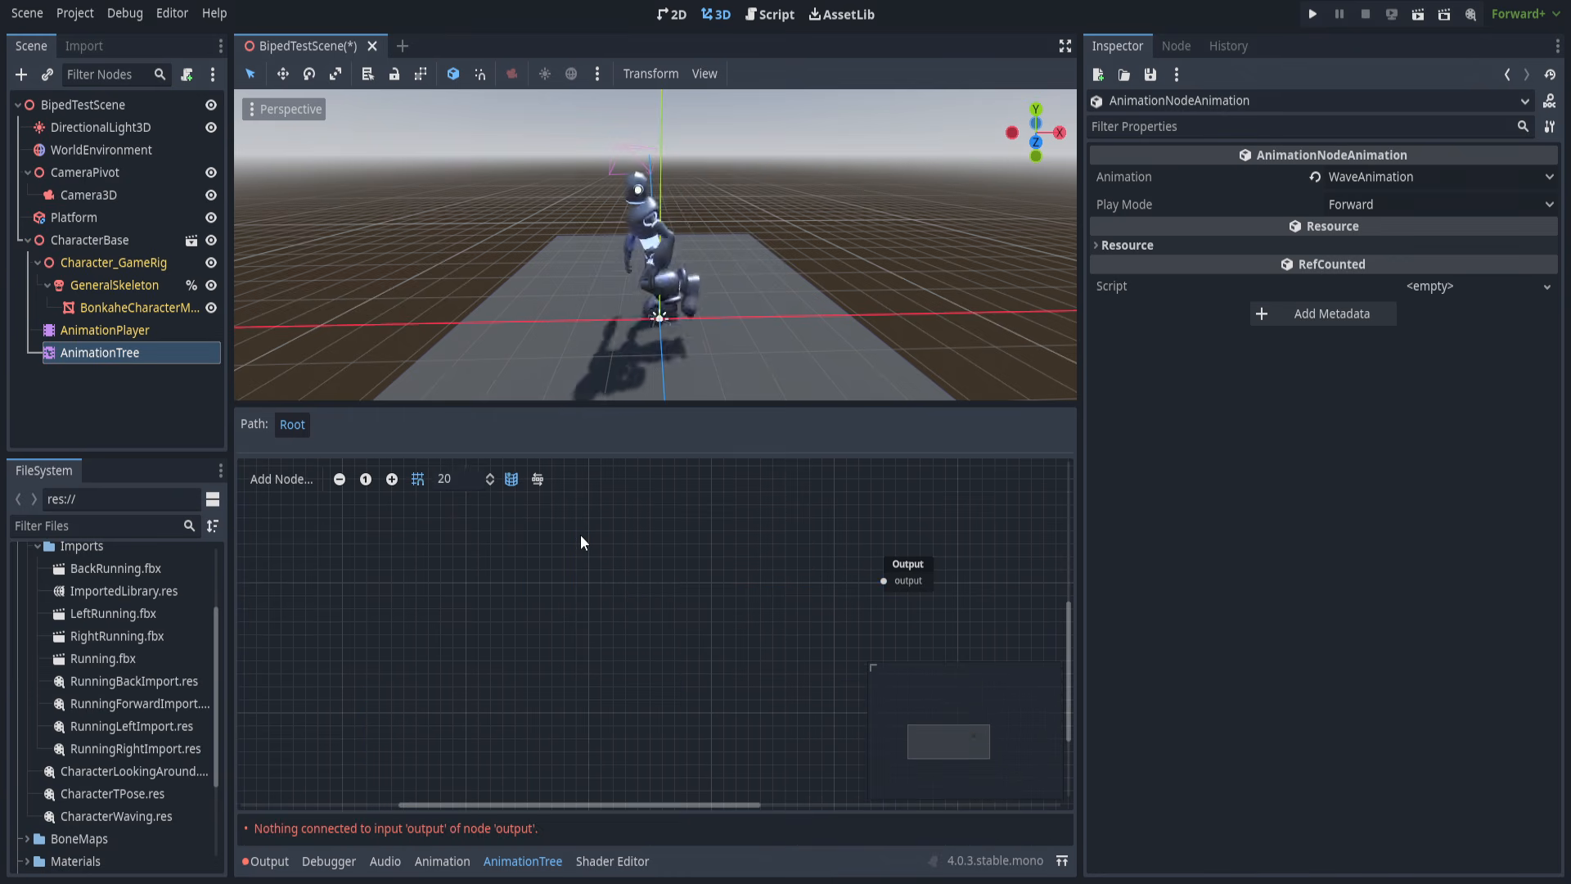
right_click(581, 535)
click(620, 592)
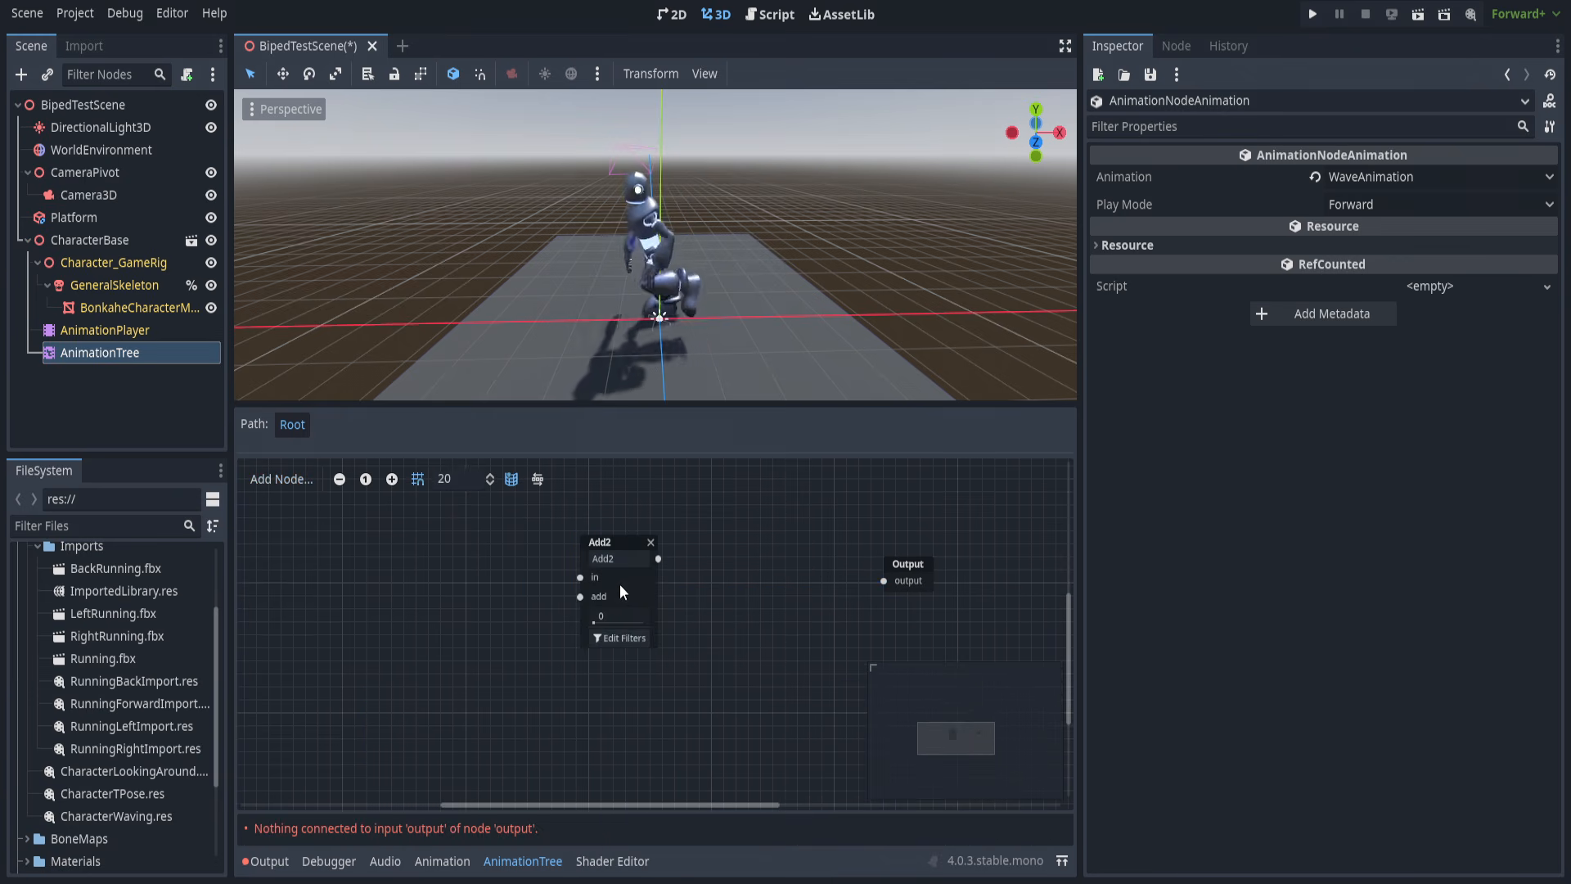
Feed the Add2 node's in port from an Animation node playing Imported/RunningForwardImport, placed to its upper left.
drag(616, 548, 478, 571)
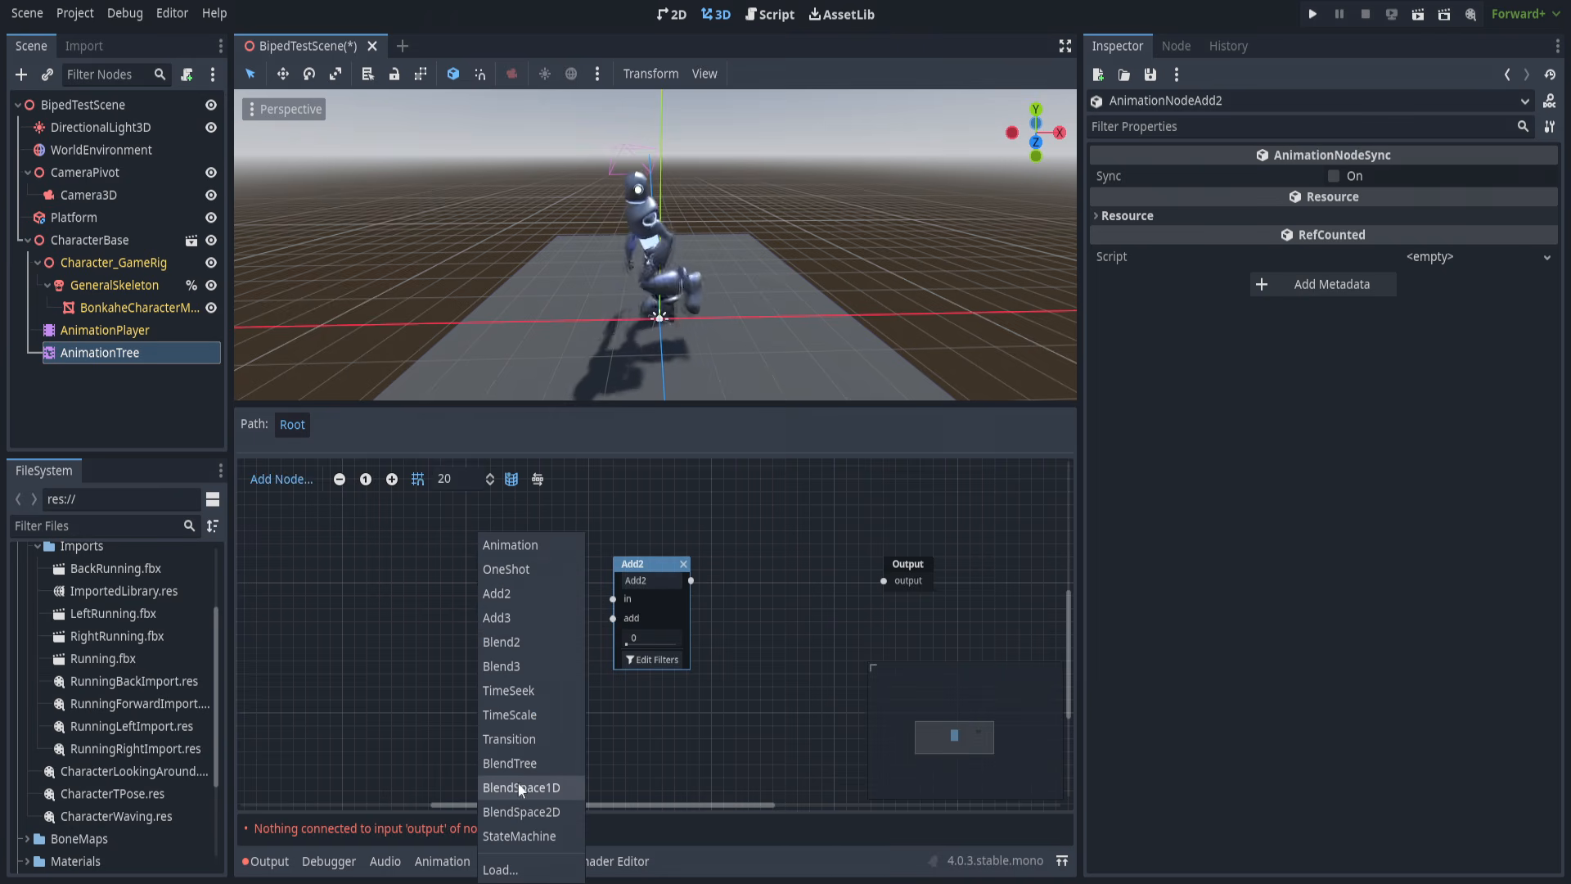
click(515, 545)
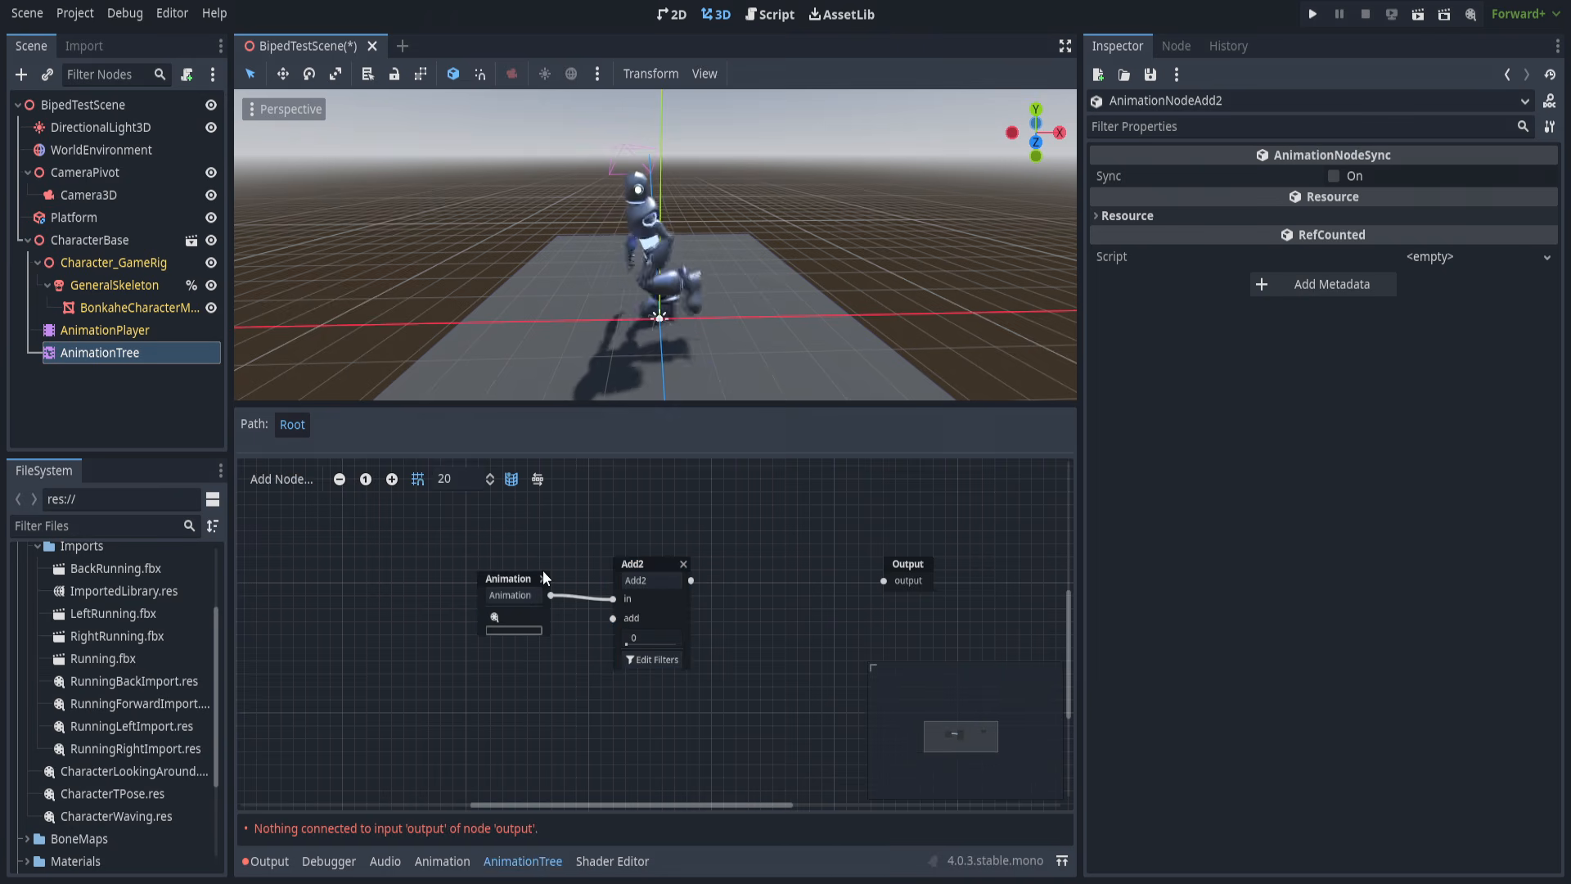
click(519, 606)
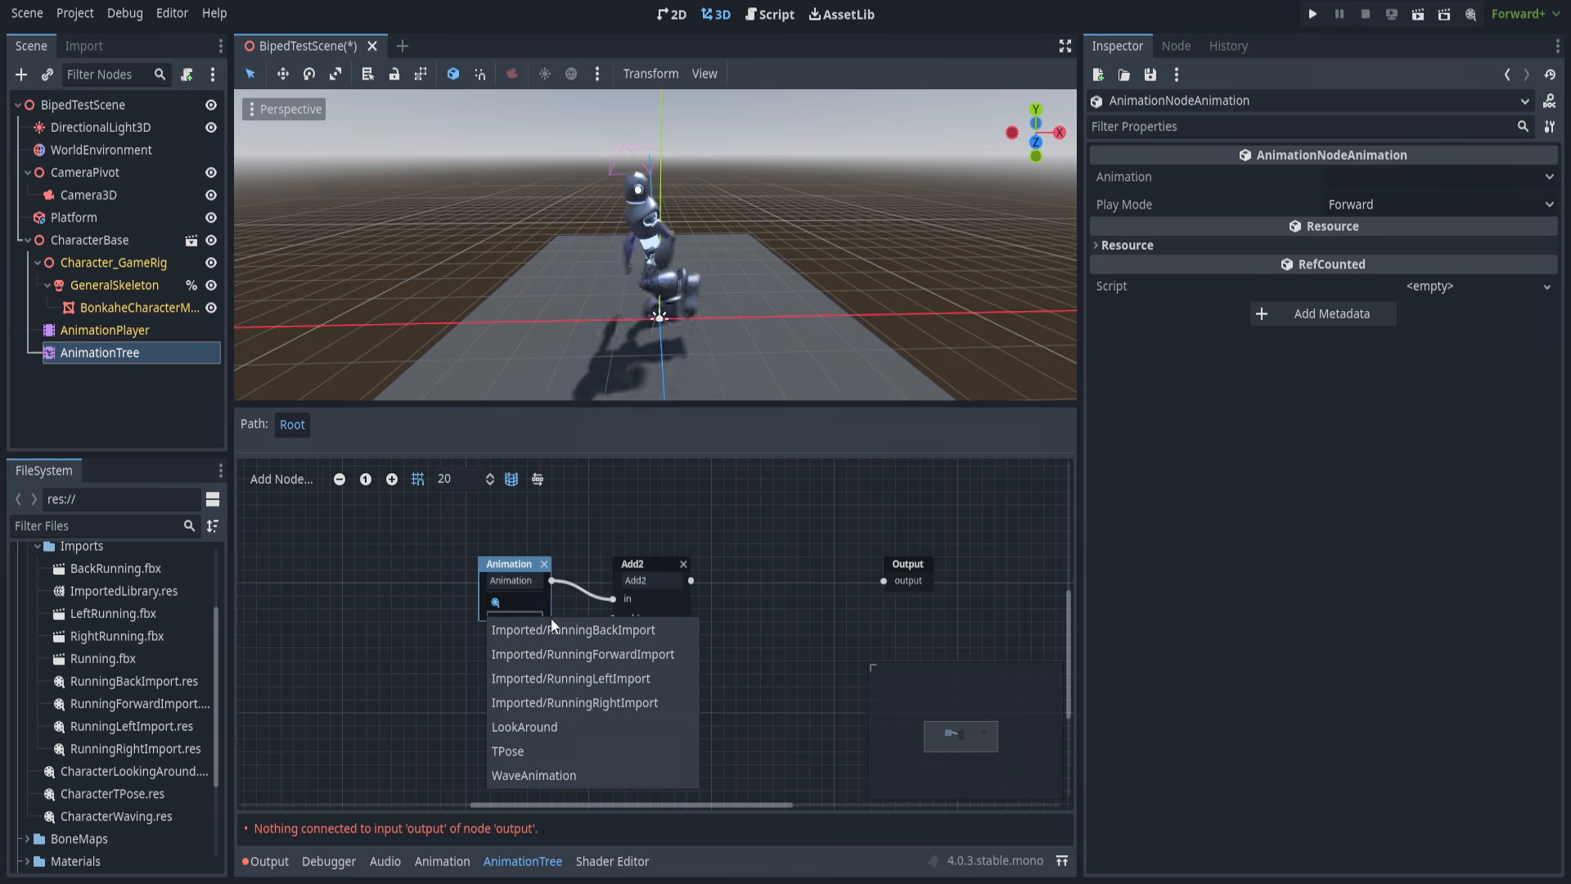
click(583, 655)
drag(591, 566, 442, 543)
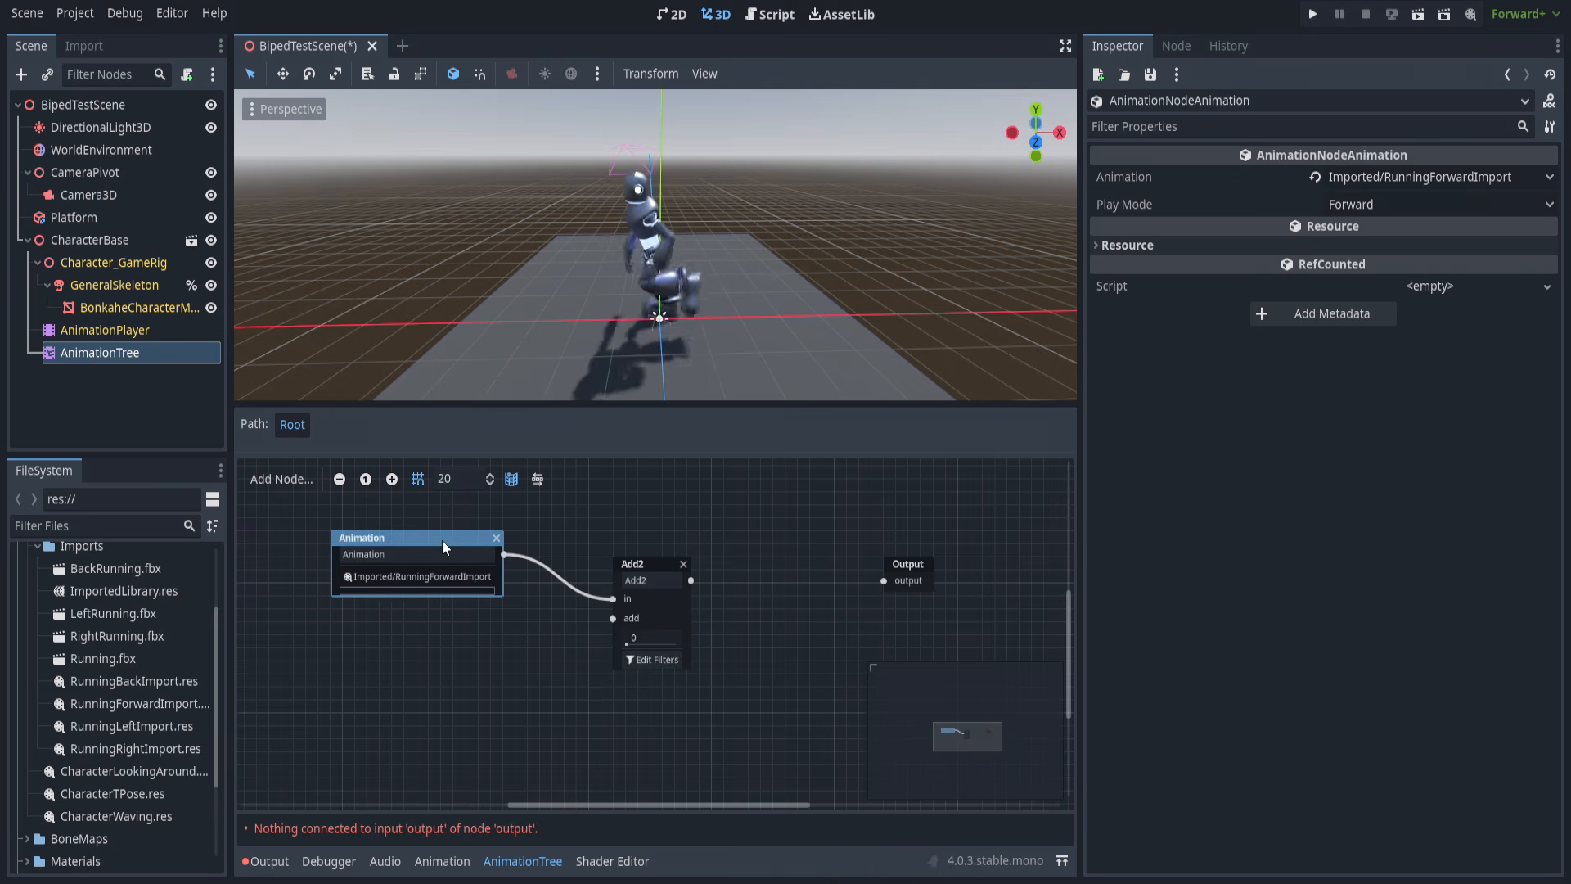
Feed the Add2 node's add port from a new Animation node playing WaveAnimation.
drag(613, 617, 544, 532)
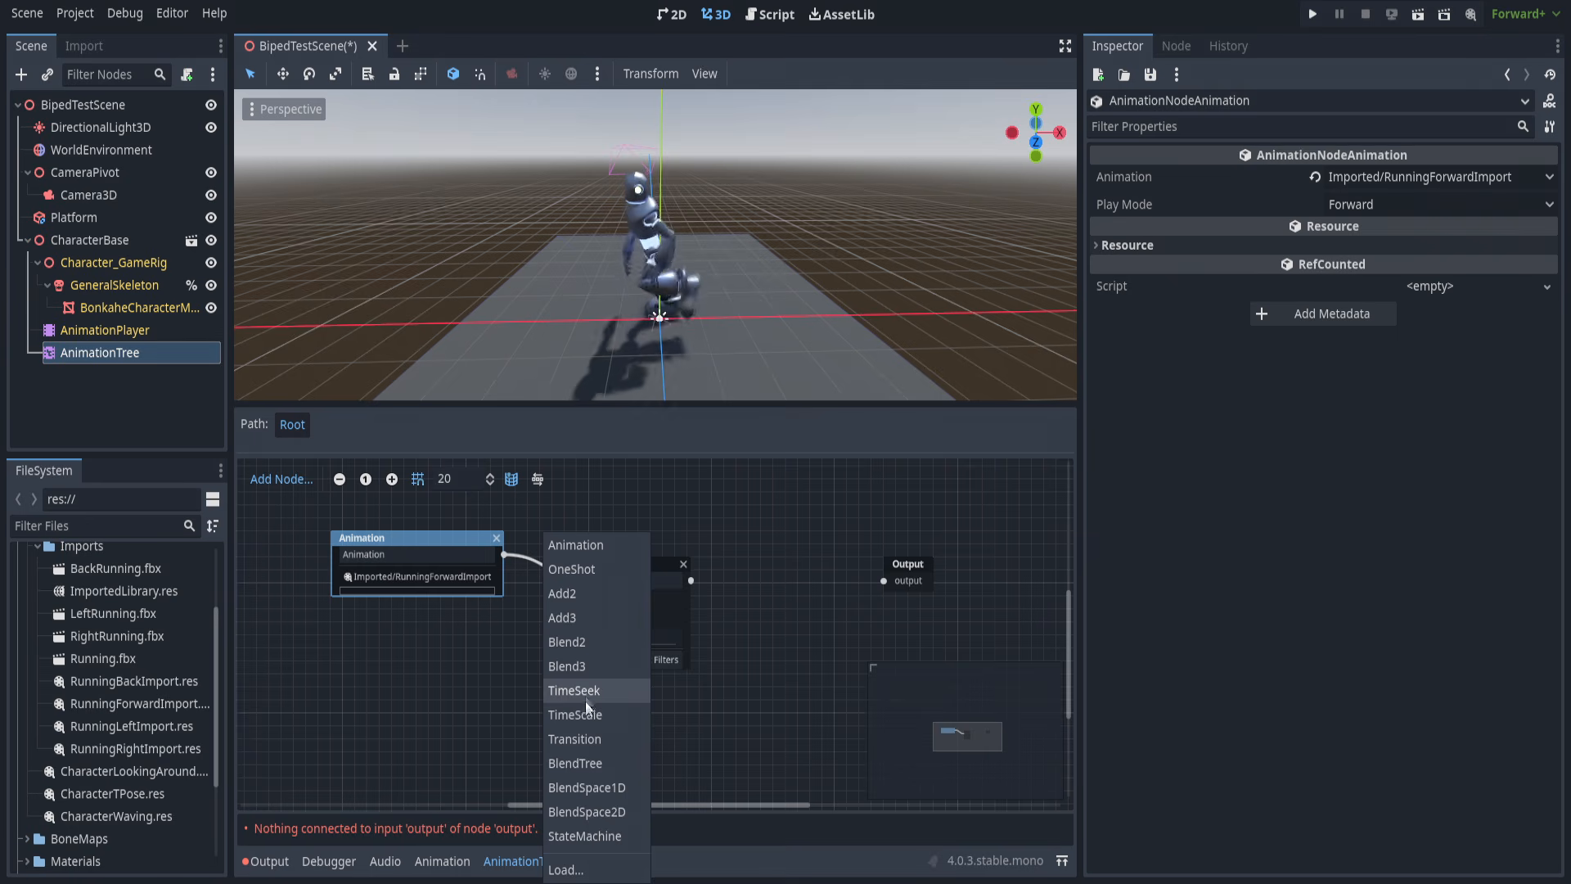
click(575, 545)
click(515, 707)
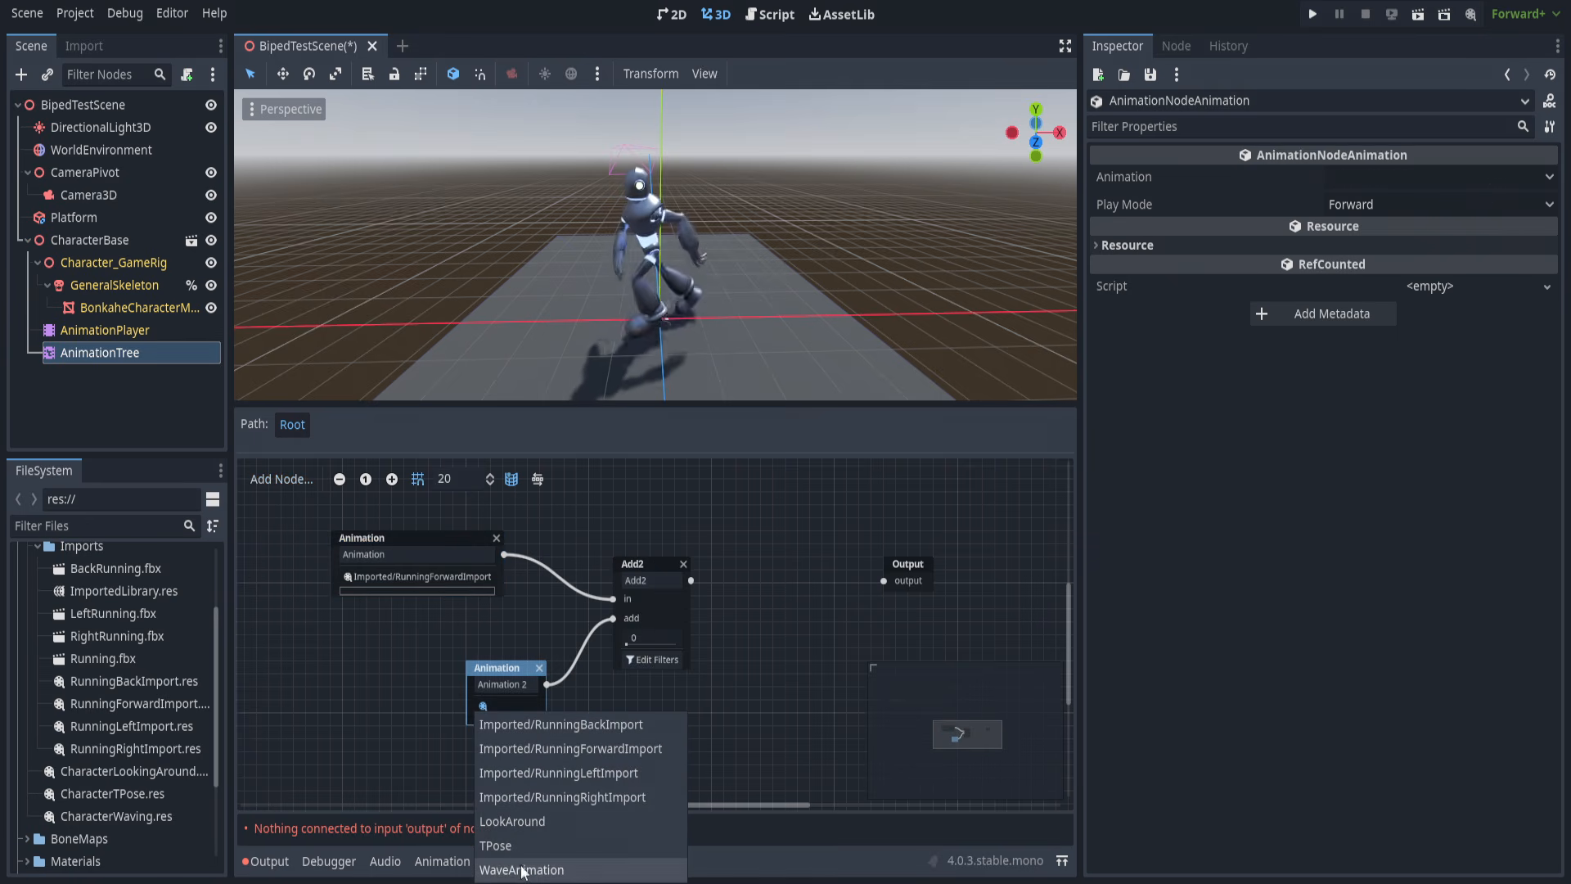
click(528, 859)
Connect Add2 to the Output node and raise its add amount to about 0.53 to examine the combined motion up close.
drag(689, 581, 874, 587)
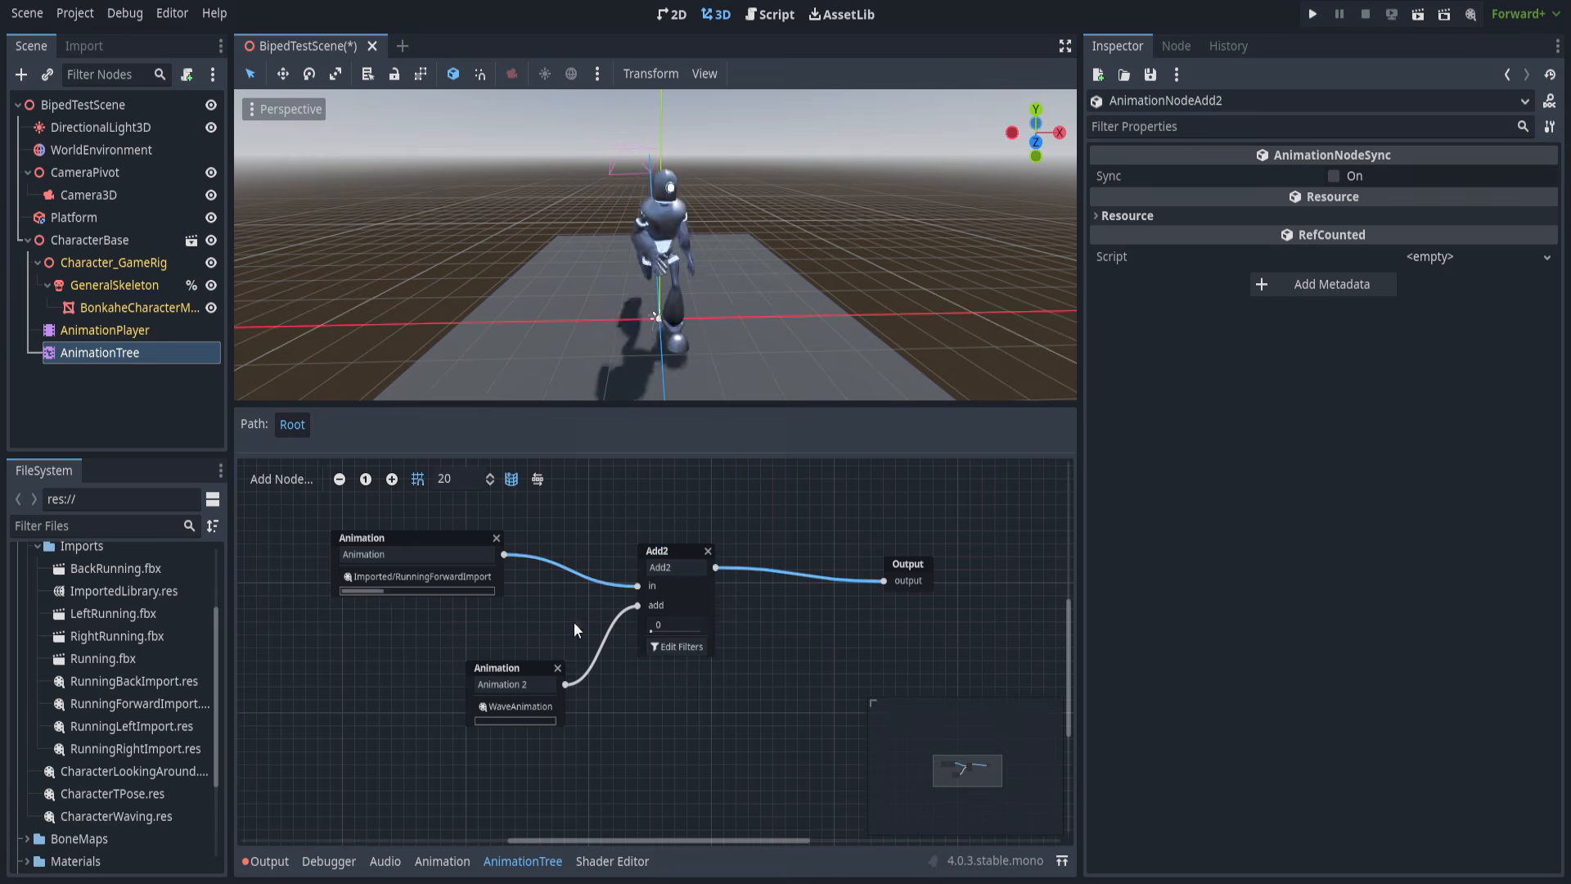
drag(653, 631, 675, 630)
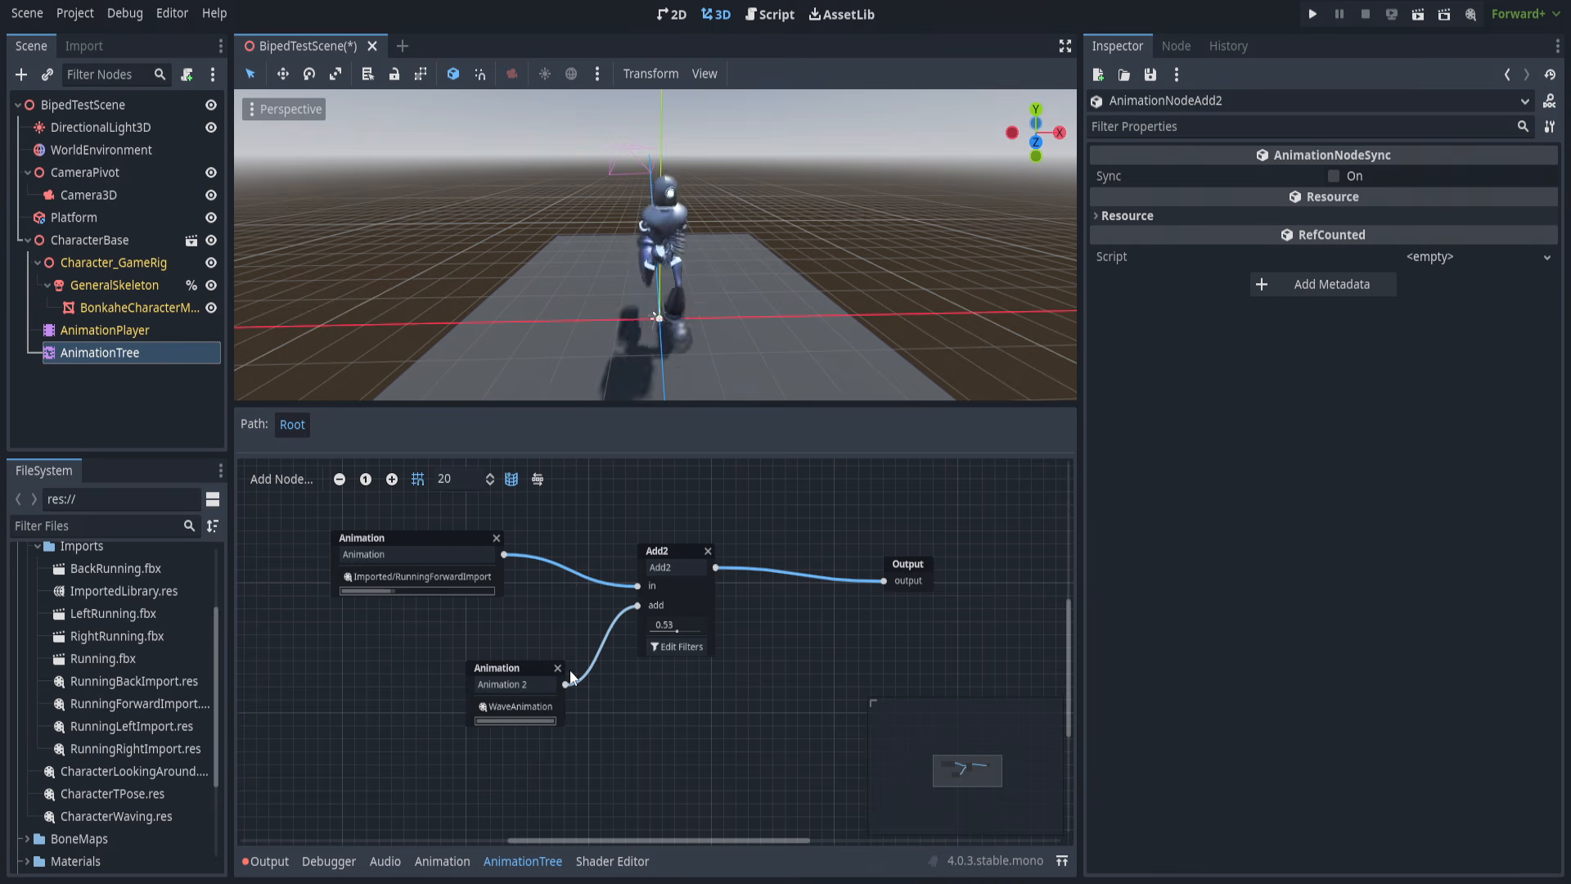
scroll(649, 237, up, 4)
middle_drag(817, 287, 652, 317)
scroll(649, 244, up, 4)
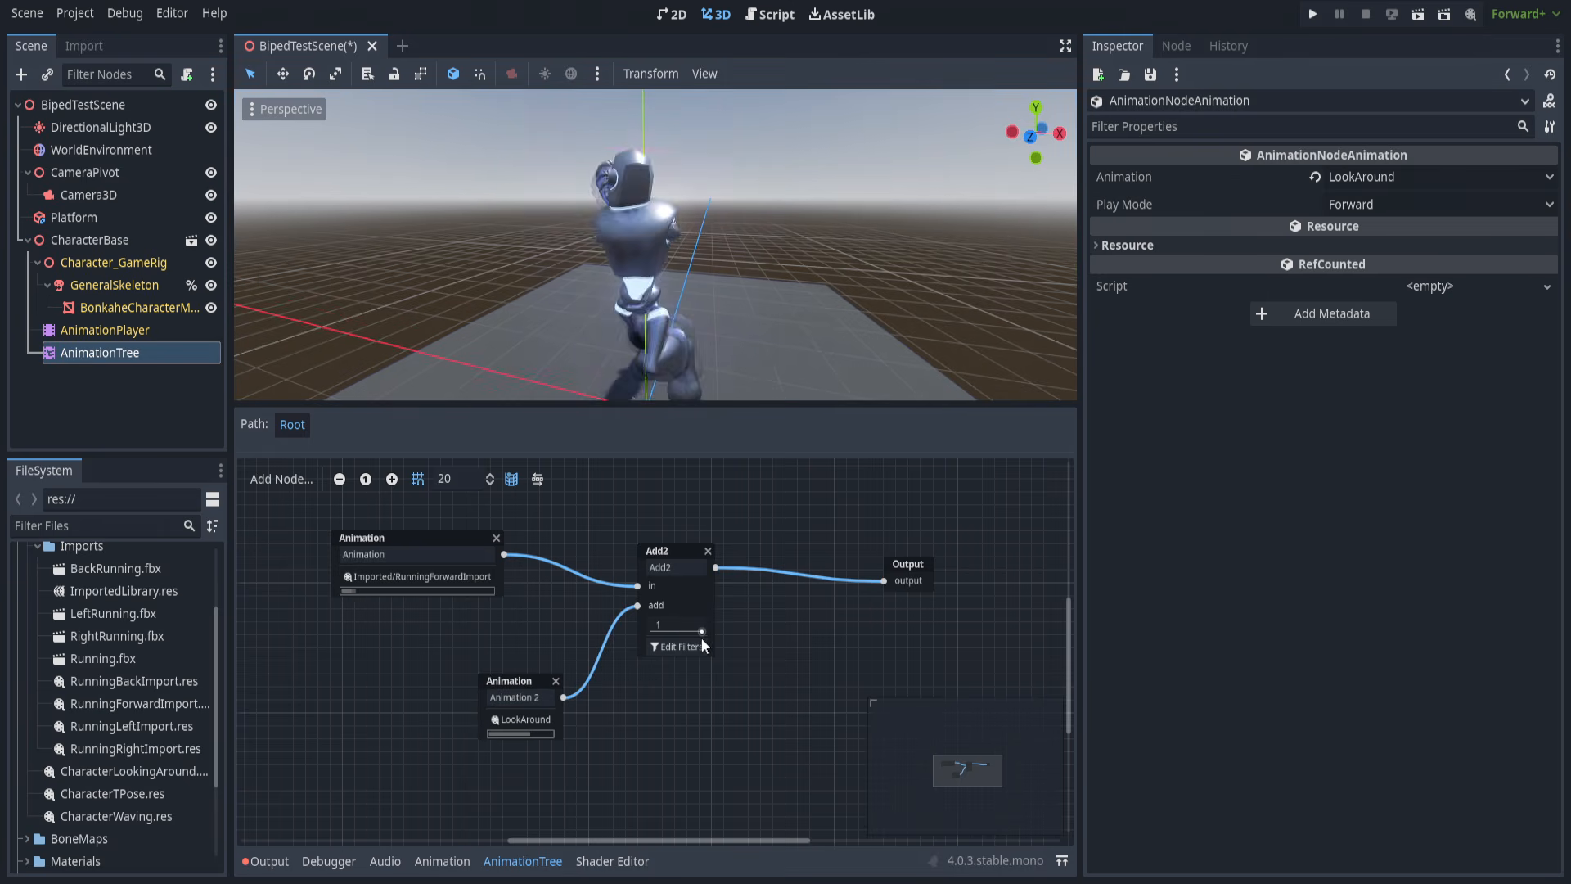
Switch the Animation node on Add2's add port to TPose and set the add amount to about 0.53.
drag(701, 637, 636, 644)
click(541, 718)
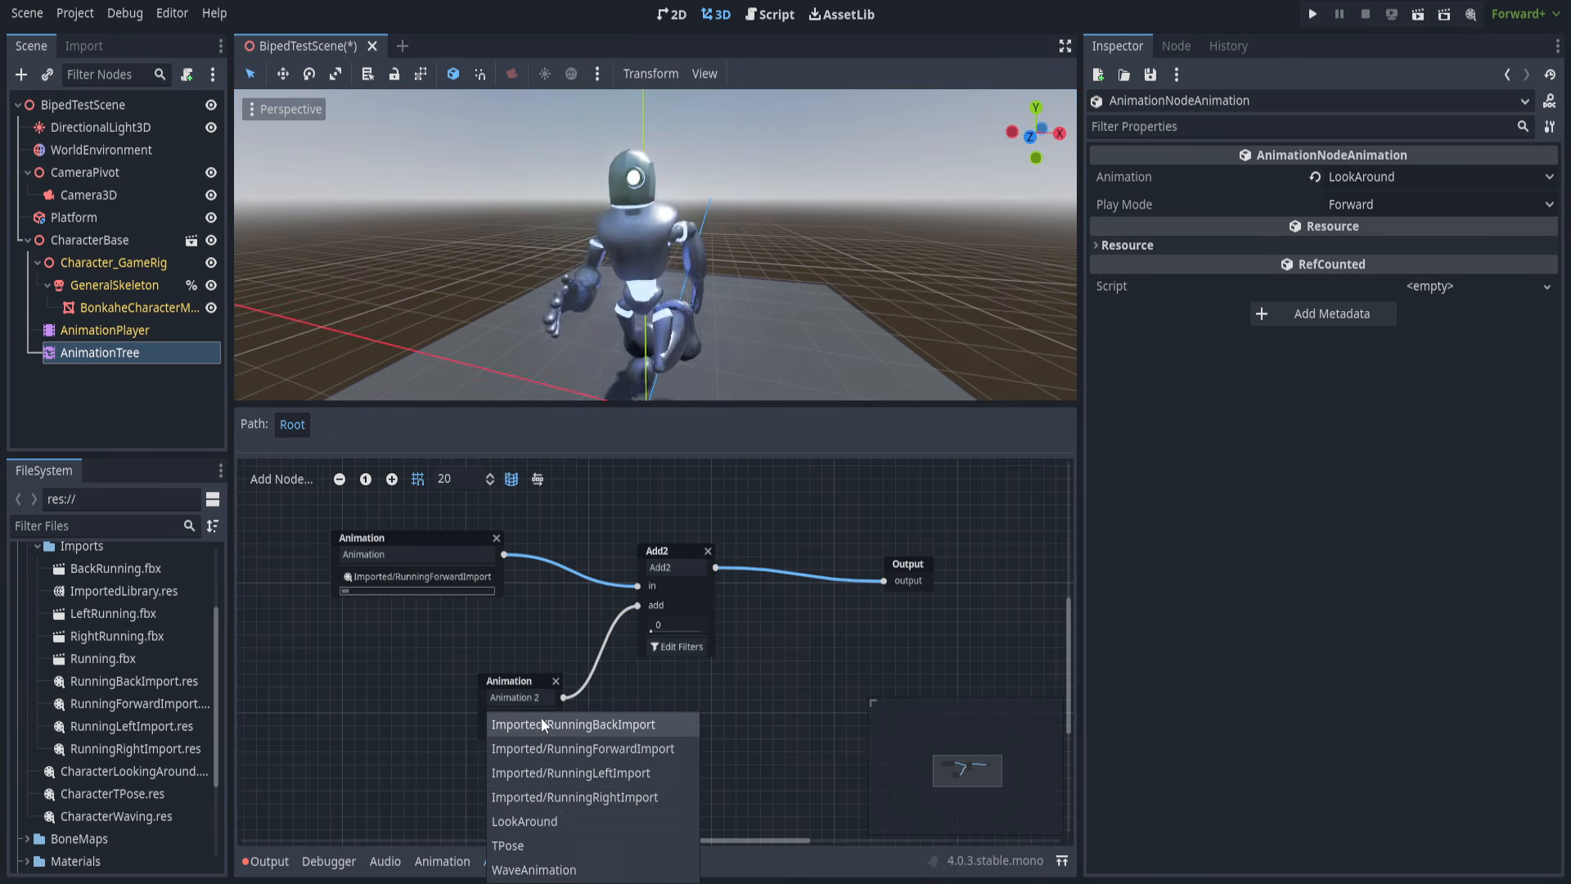
click(543, 843)
mouse_move(673, 627)
mouse_down()
mouse_move(715, 627)
mouse_move(671, 626)
mouse_move(693, 632)
mouse_up()
middle_drag(755, 281, 832, 259)
scroll(834, 263, down, 4)
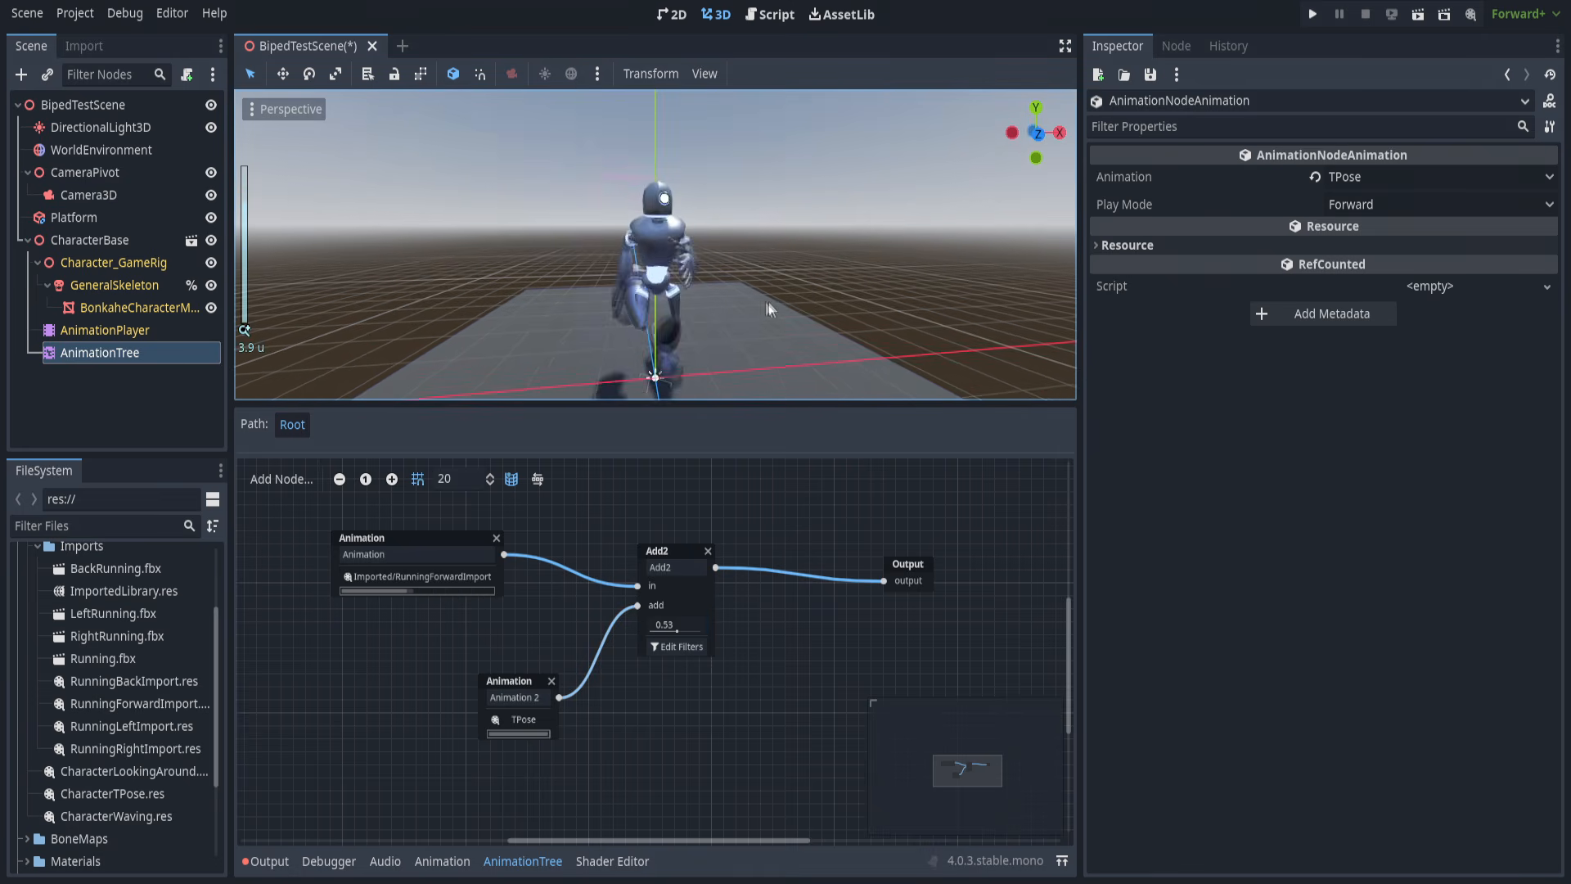
shift+middle_drag(772, 309, 777, 286)
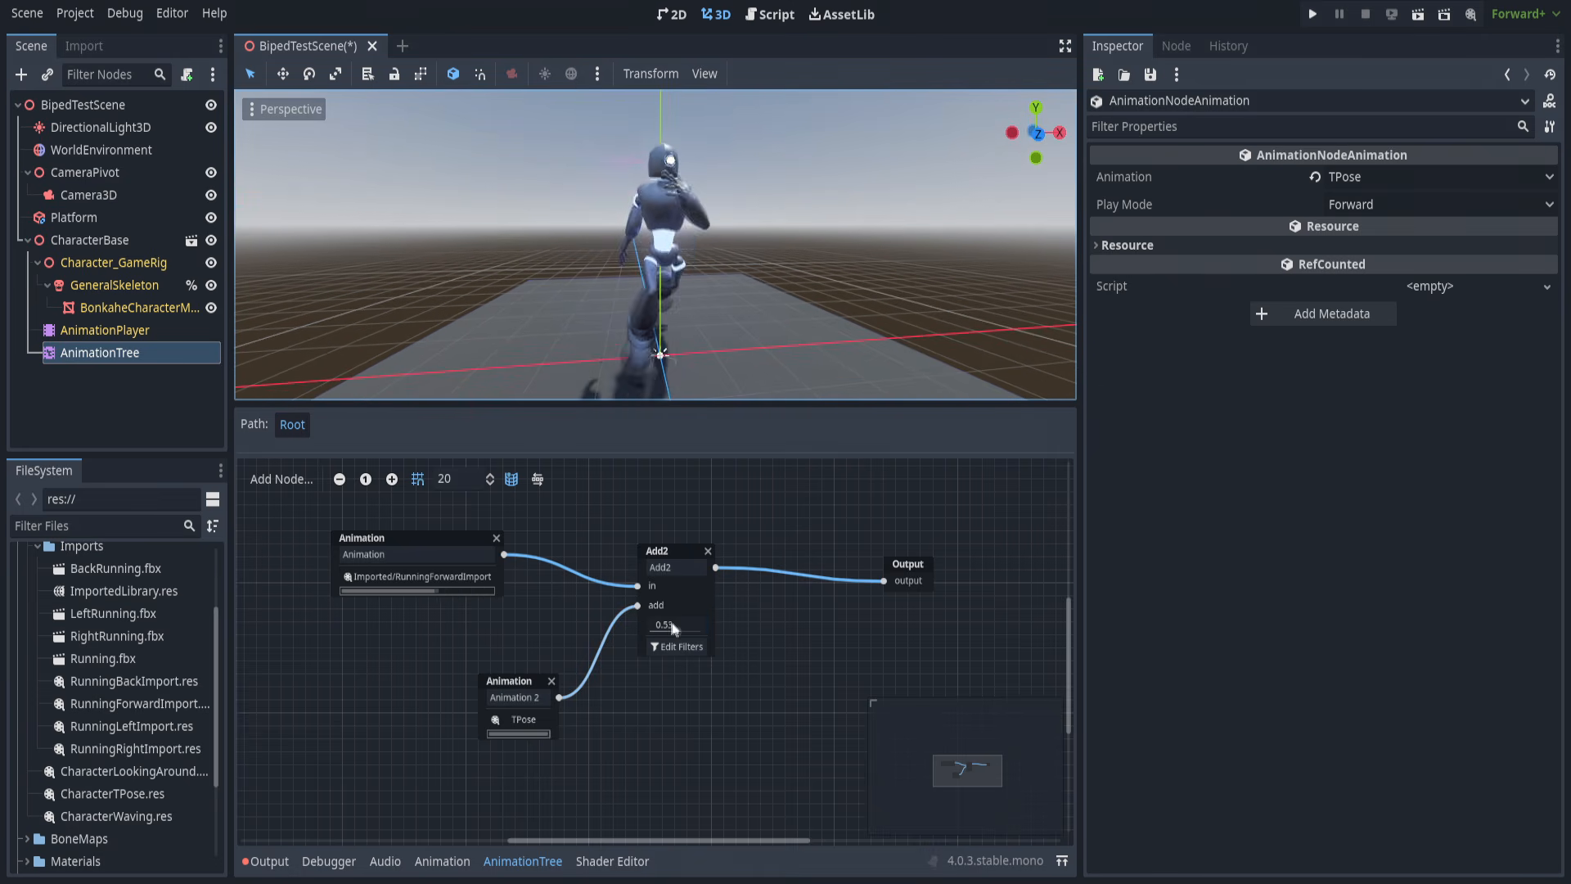
Try the Add2 amount at 1 and reduce it to 0.6 with the TPose animation added.
click(676, 625)
text(1)
mouse_move(702, 626)
mouse_down()
mouse_move(649, 626)
mouse_move(681, 626)
mouse_up()
Switch the Animation node on Add2's add port to LookAround and set the add amount to 1.
click(523, 719)
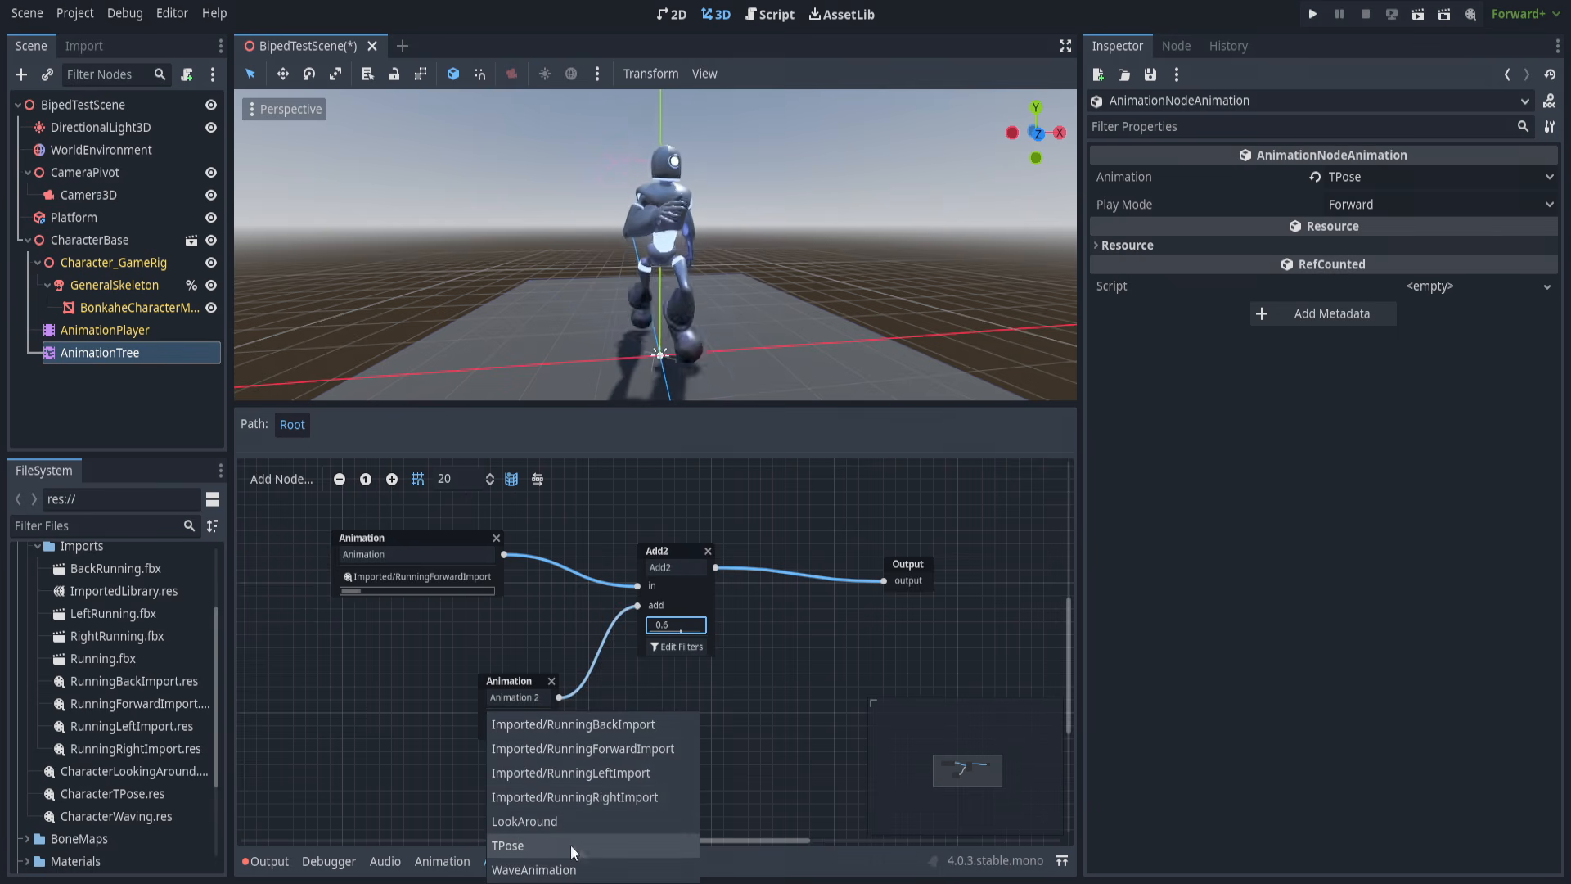
click(541, 823)
mouse_move(679, 626)
mouse_down()
mouse_move(649, 627)
mouse_move(702, 627)
mouse_up()
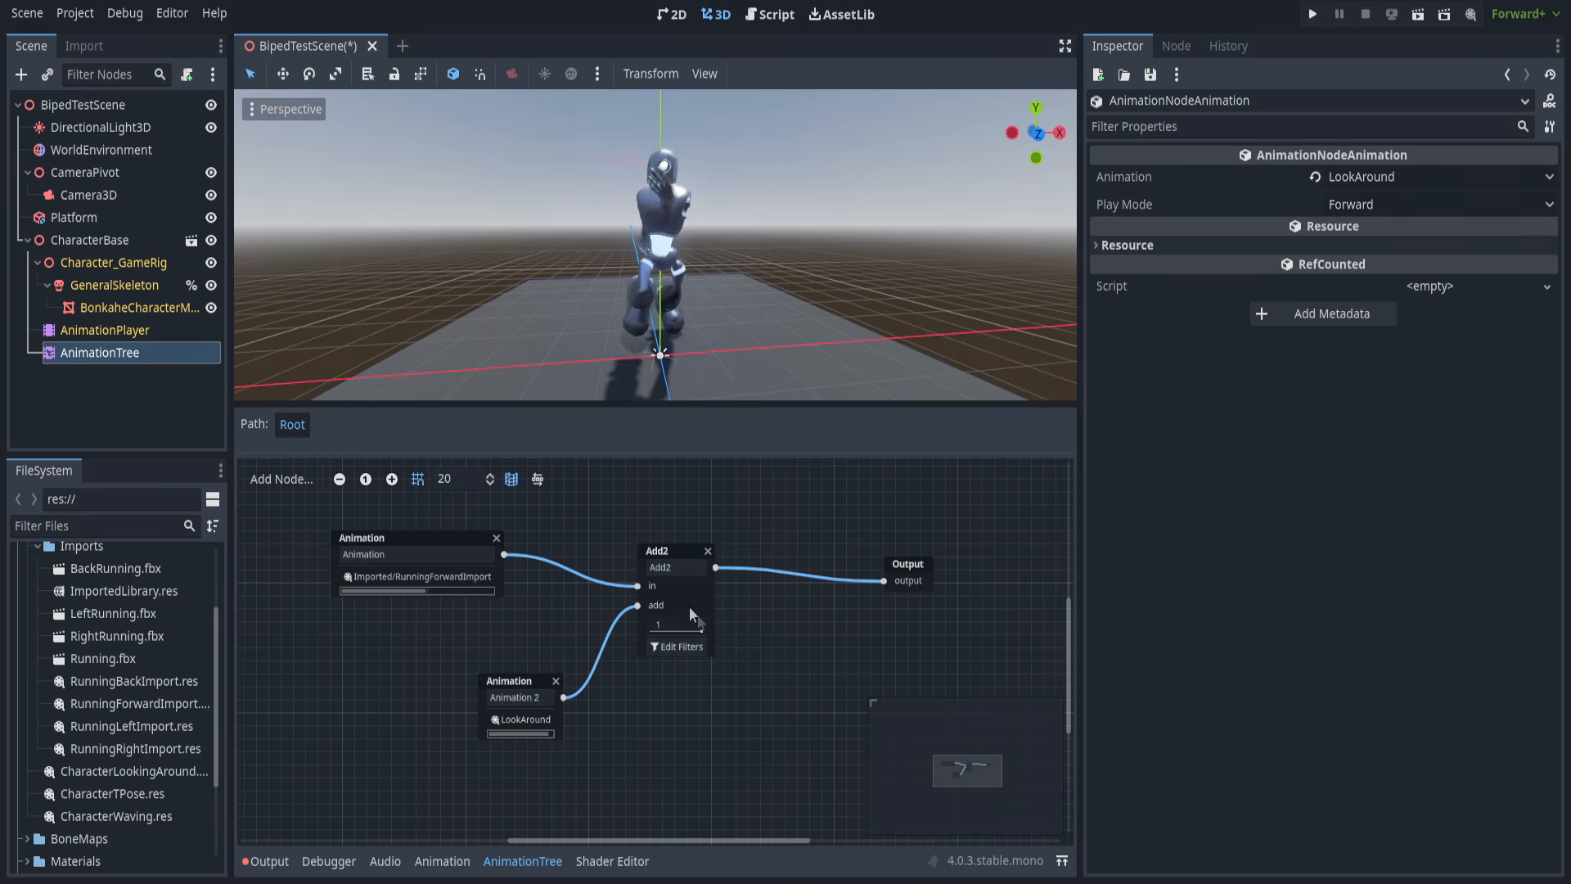
Delete the Add2 node and its two Animation nodes from the blend tree.
drag(787, 789, 327, 508)
drag(837, 792, 237, 481)
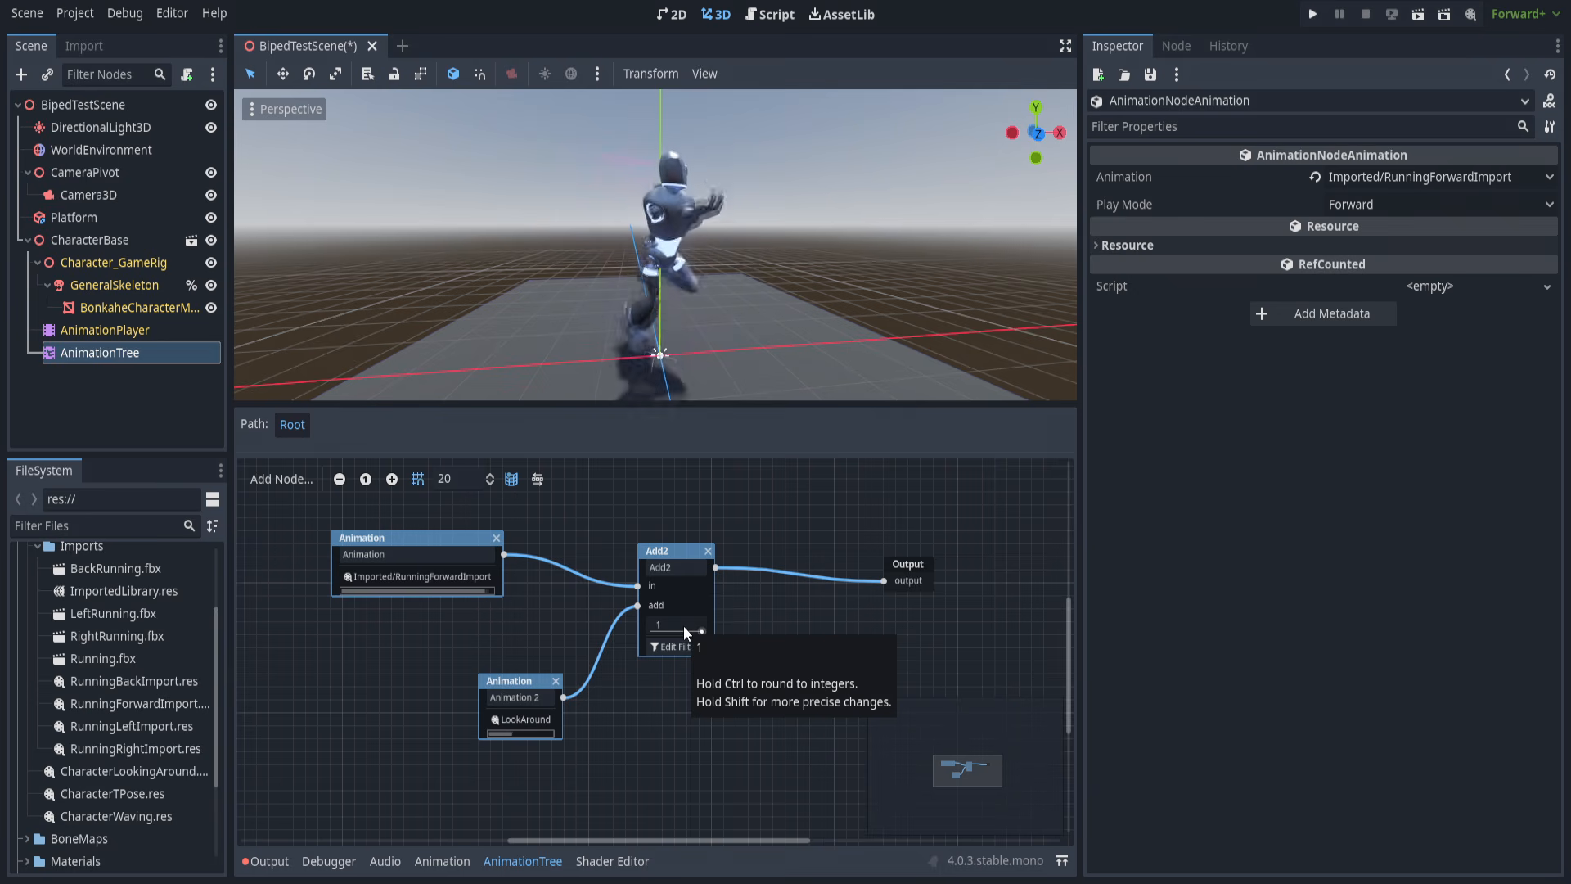
click(807, 833)
drag(739, 773, 276, 492)
key(Delete)
Add a Blend2 node to the blend tree and connect its output to the Output node.
right_click(582, 585)
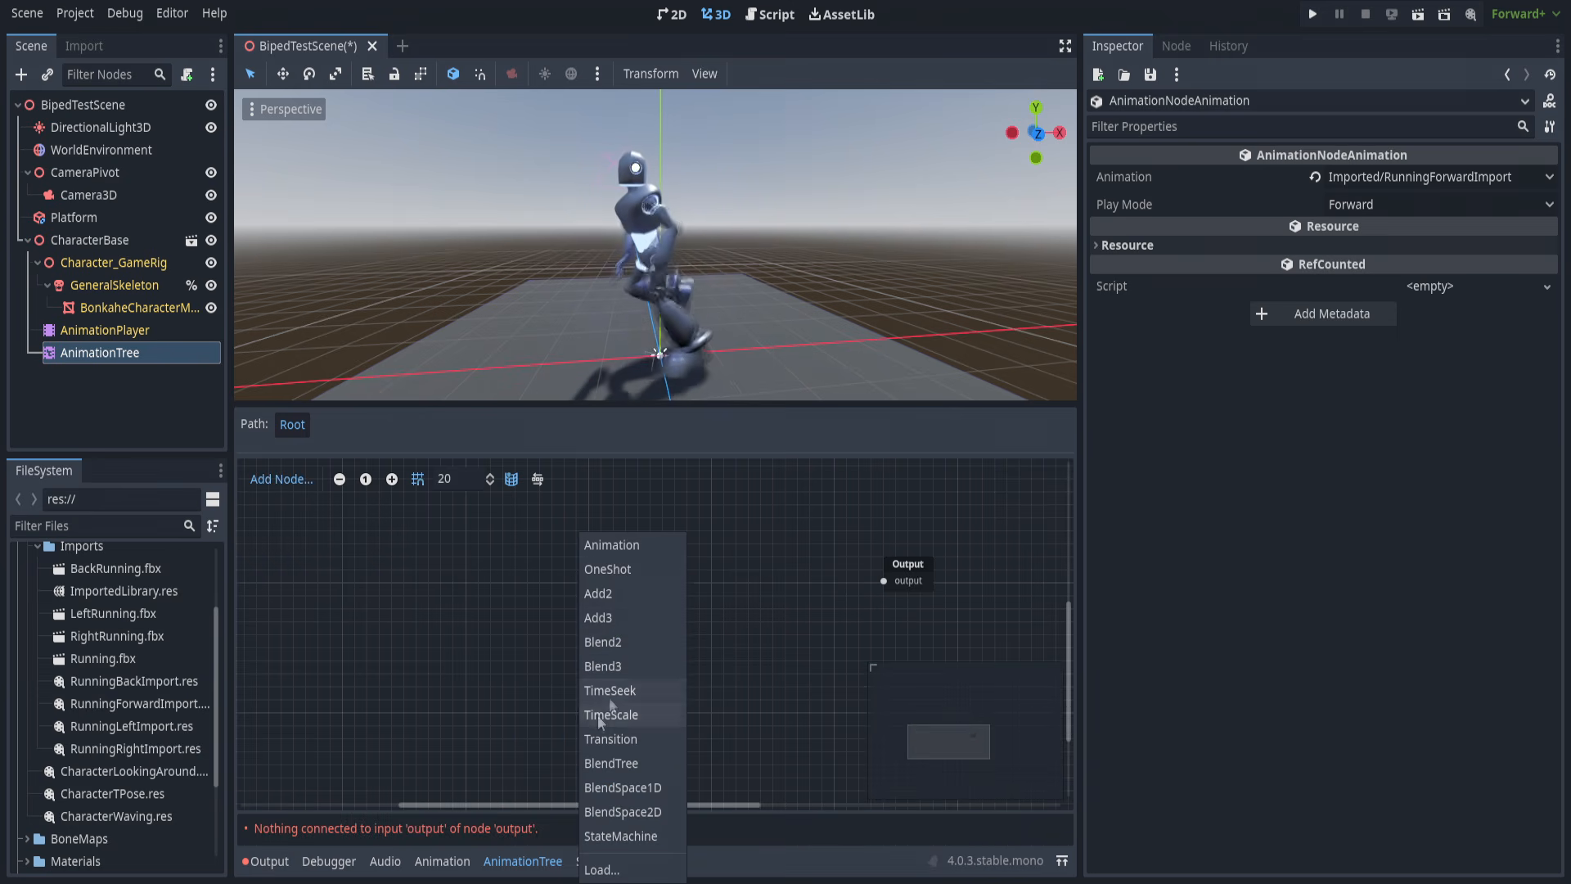
click(600, 646)
drag(604, 595, 674, 581)
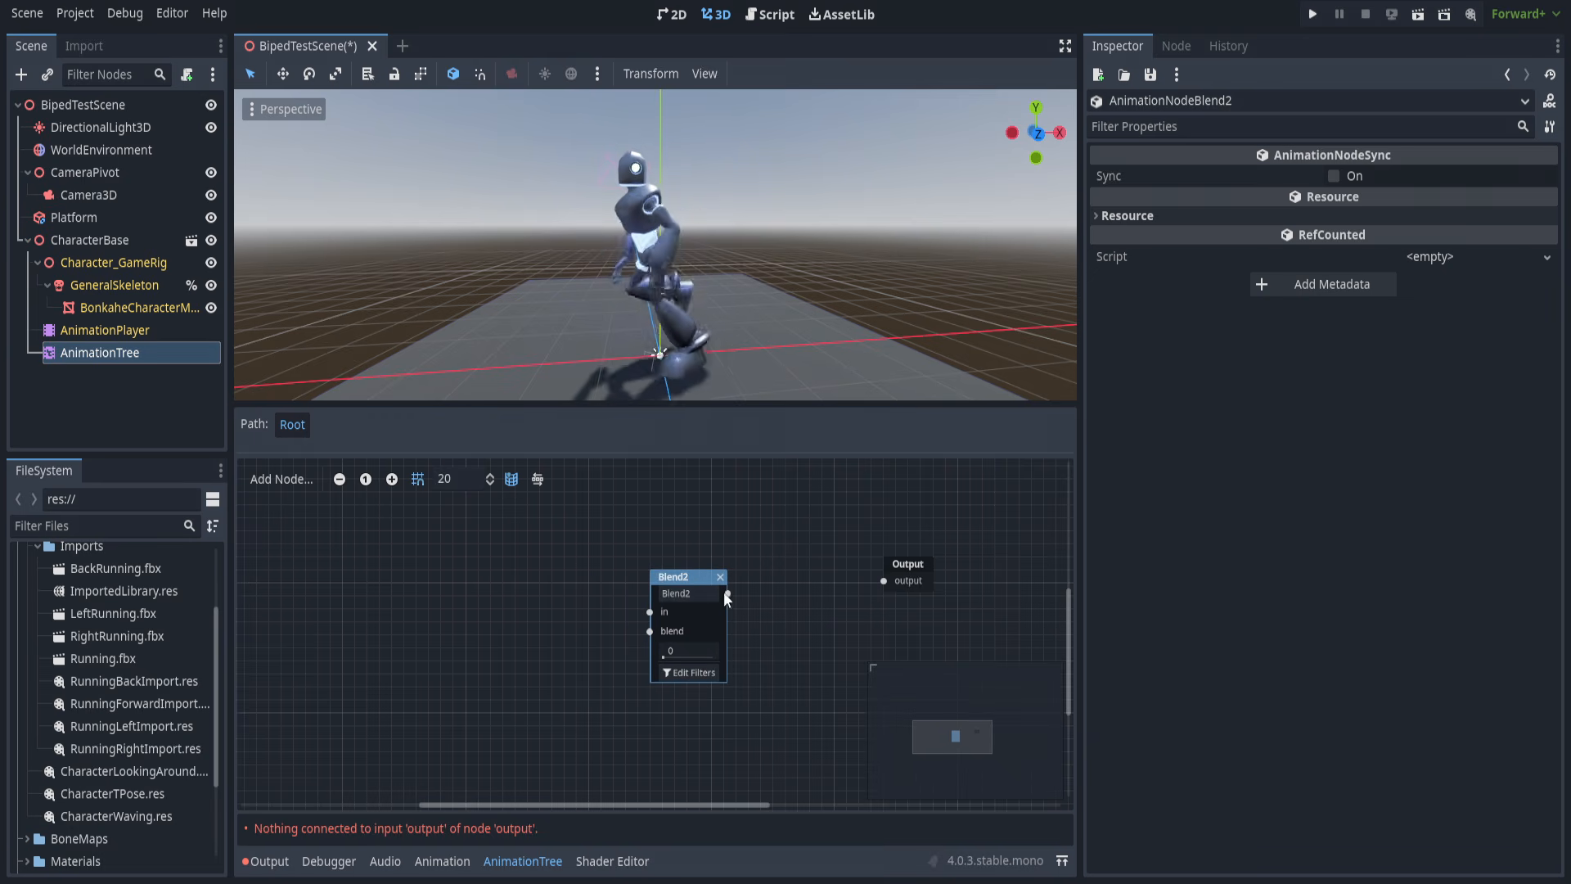
drag(922, 609, 883, 580)
Add a BlendSpace2D node to the upper left of Blend2 and name it Locomotion.
right_click(435, 536)
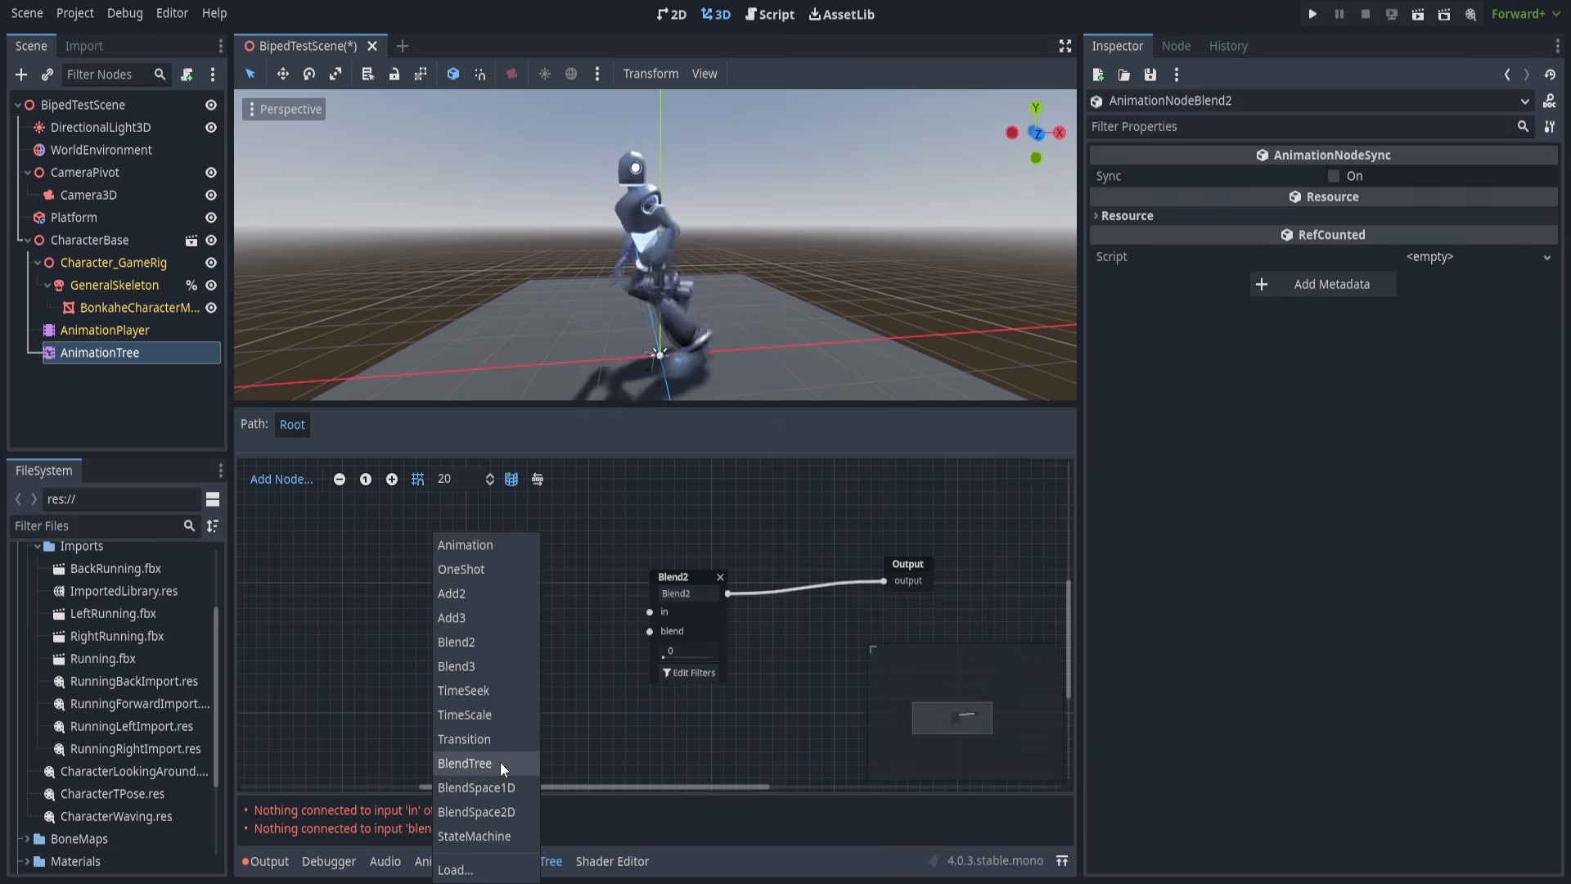
click(494, 810)
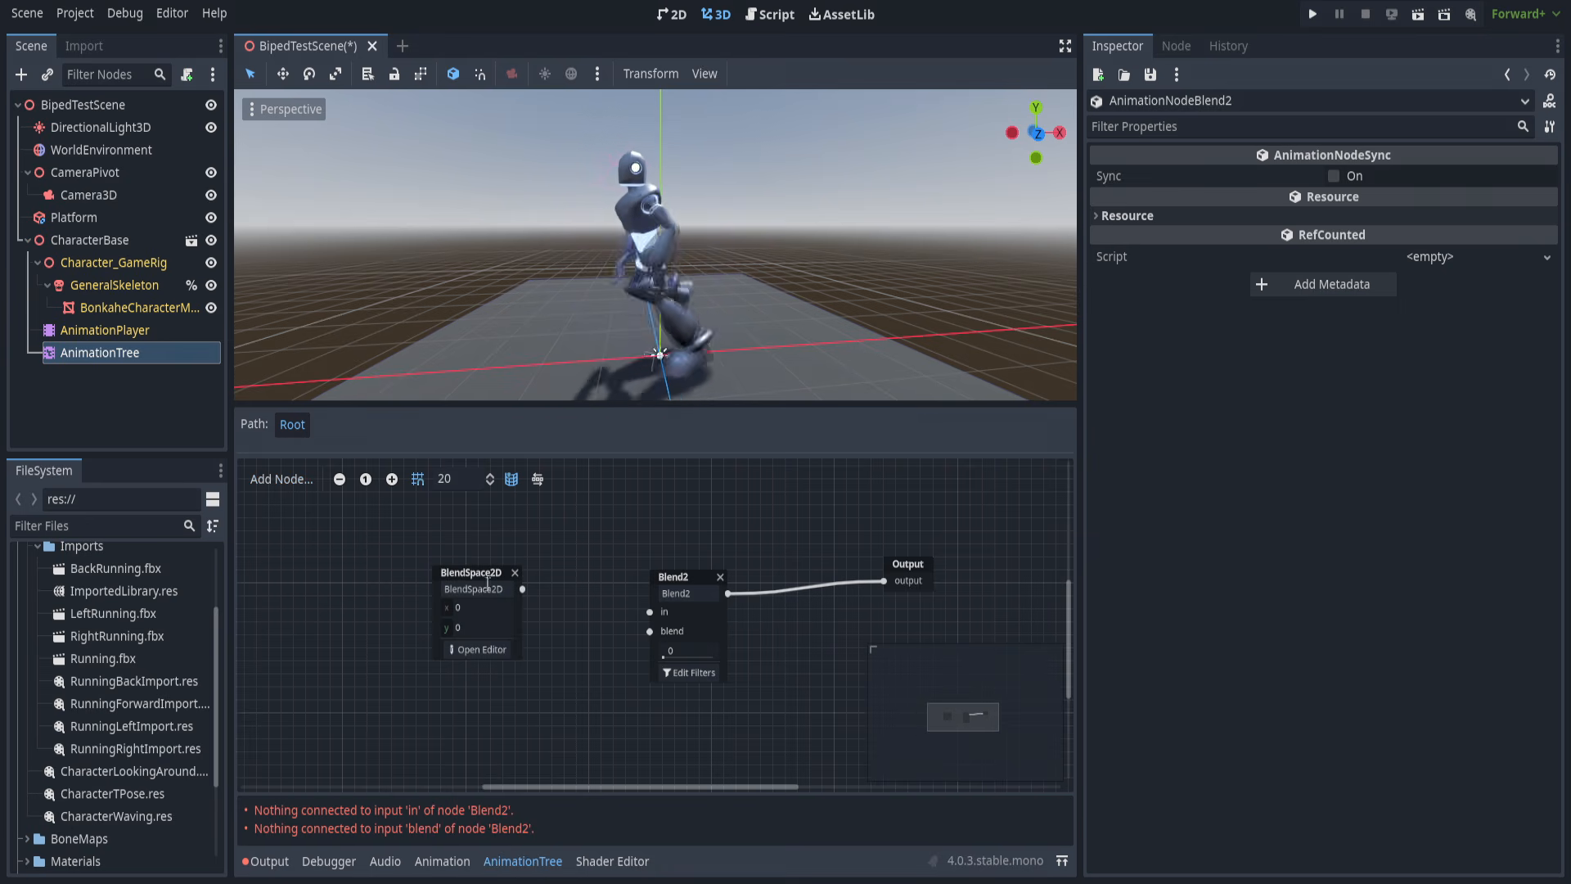
drag(488, 583, 470, 559)
text(Locomotion)
click(642, 553)
Rename the Blend2 node to UpperBodyBlend and connect Locomotion to its in port.
double_click(676, 593)
text(UpperBodyBlend)
key(Return)
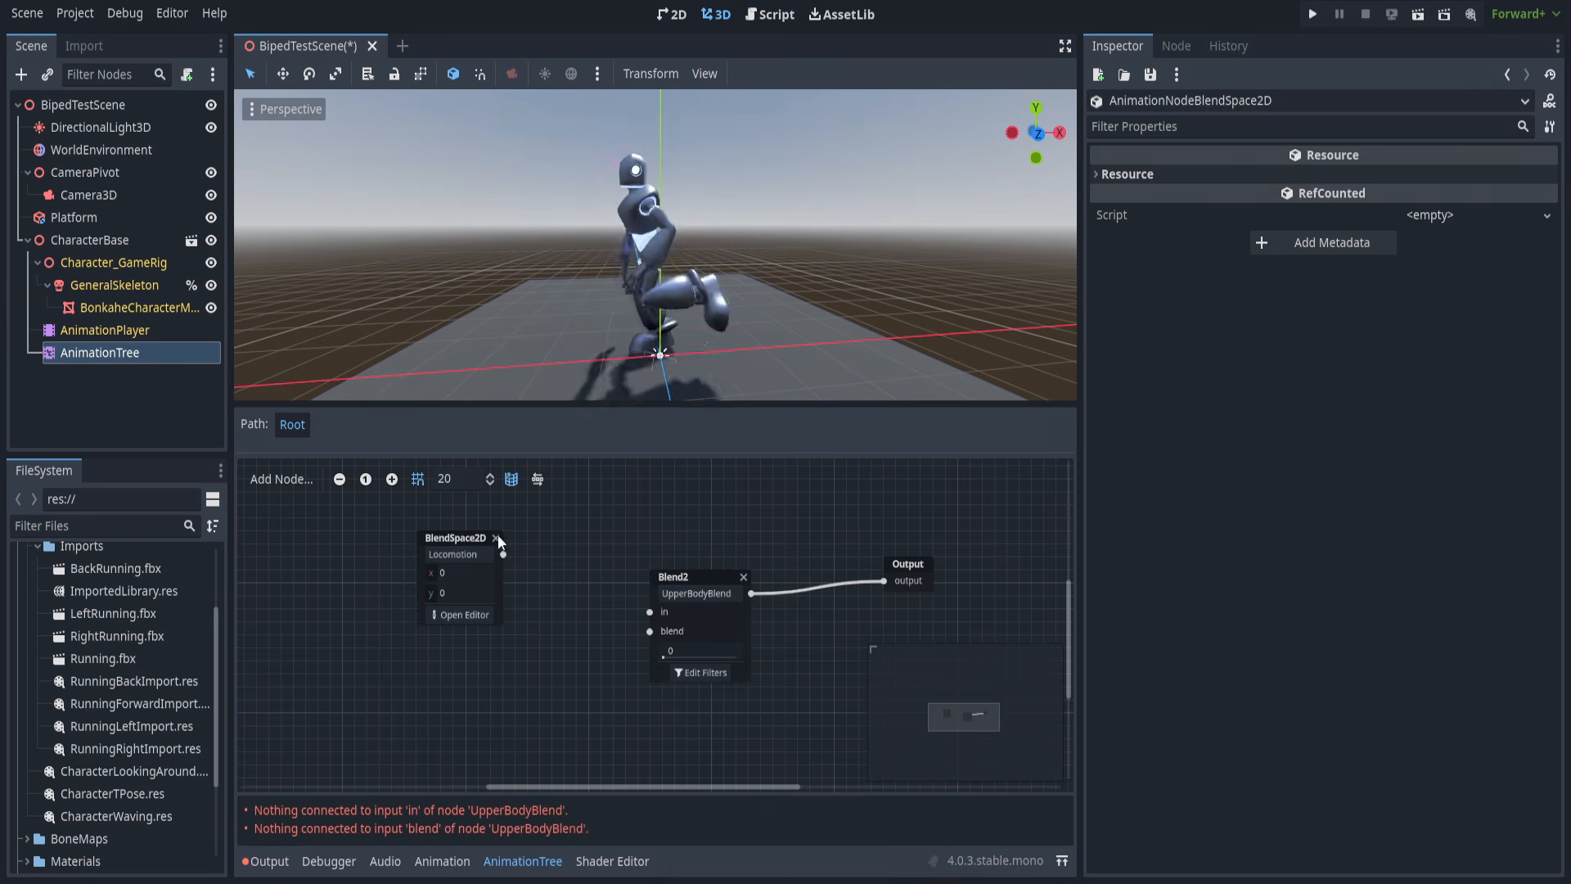
drag(504, 553, 649, 612)
Open the Locomotion blend space and add animation points at both ends of its y axis, (0, 1) and (0, -1).
click(463, 614)
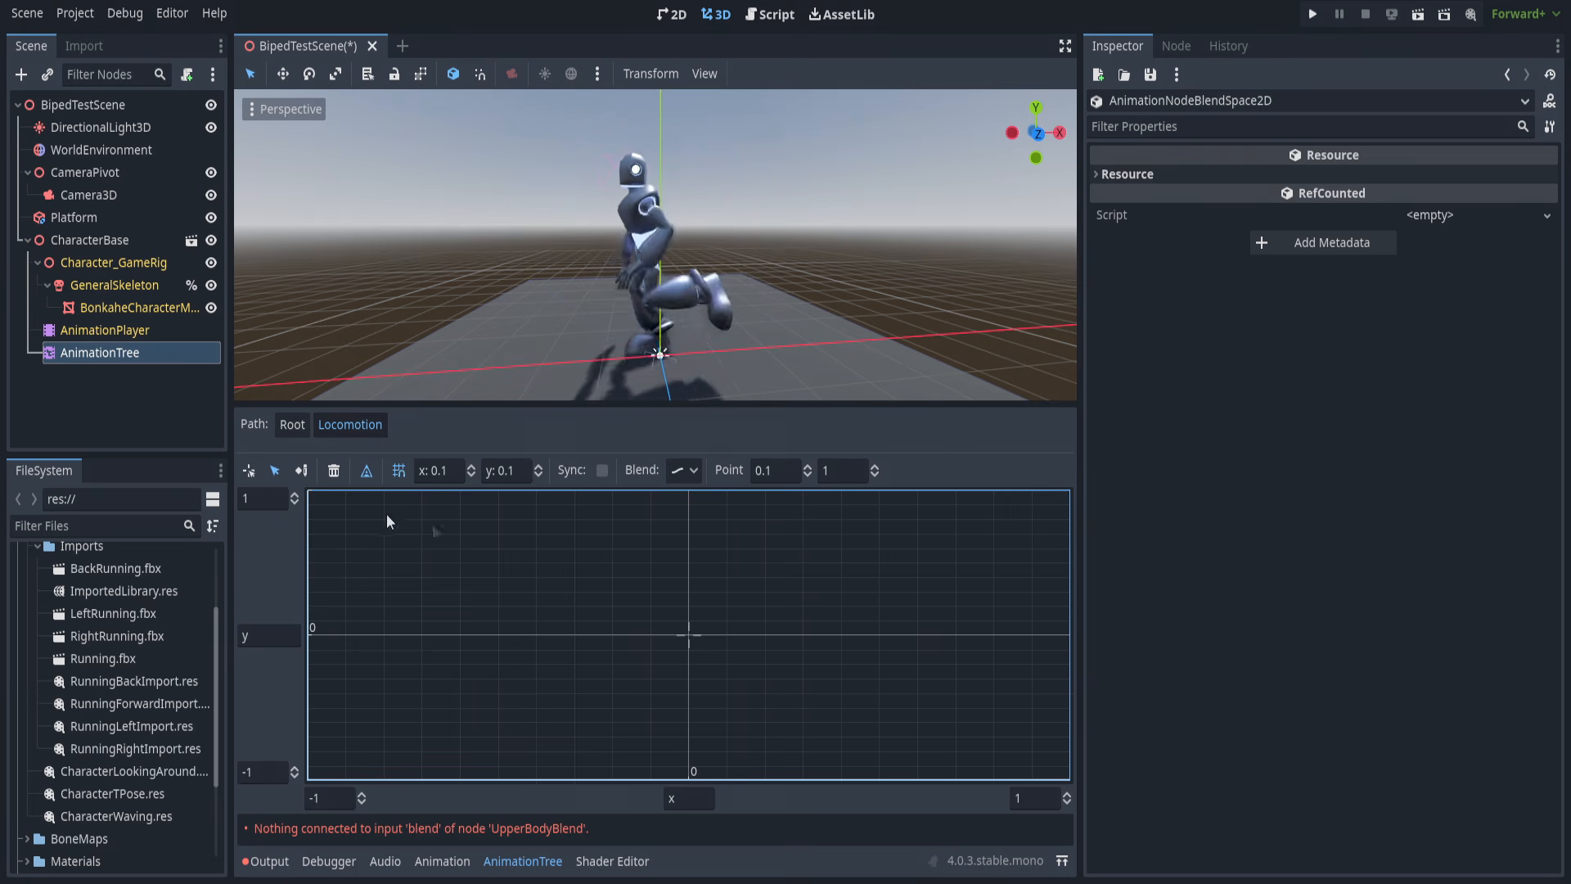
right_click(684, 492)
click(728, 530)
right_click(689, 775)
click(738, 761)
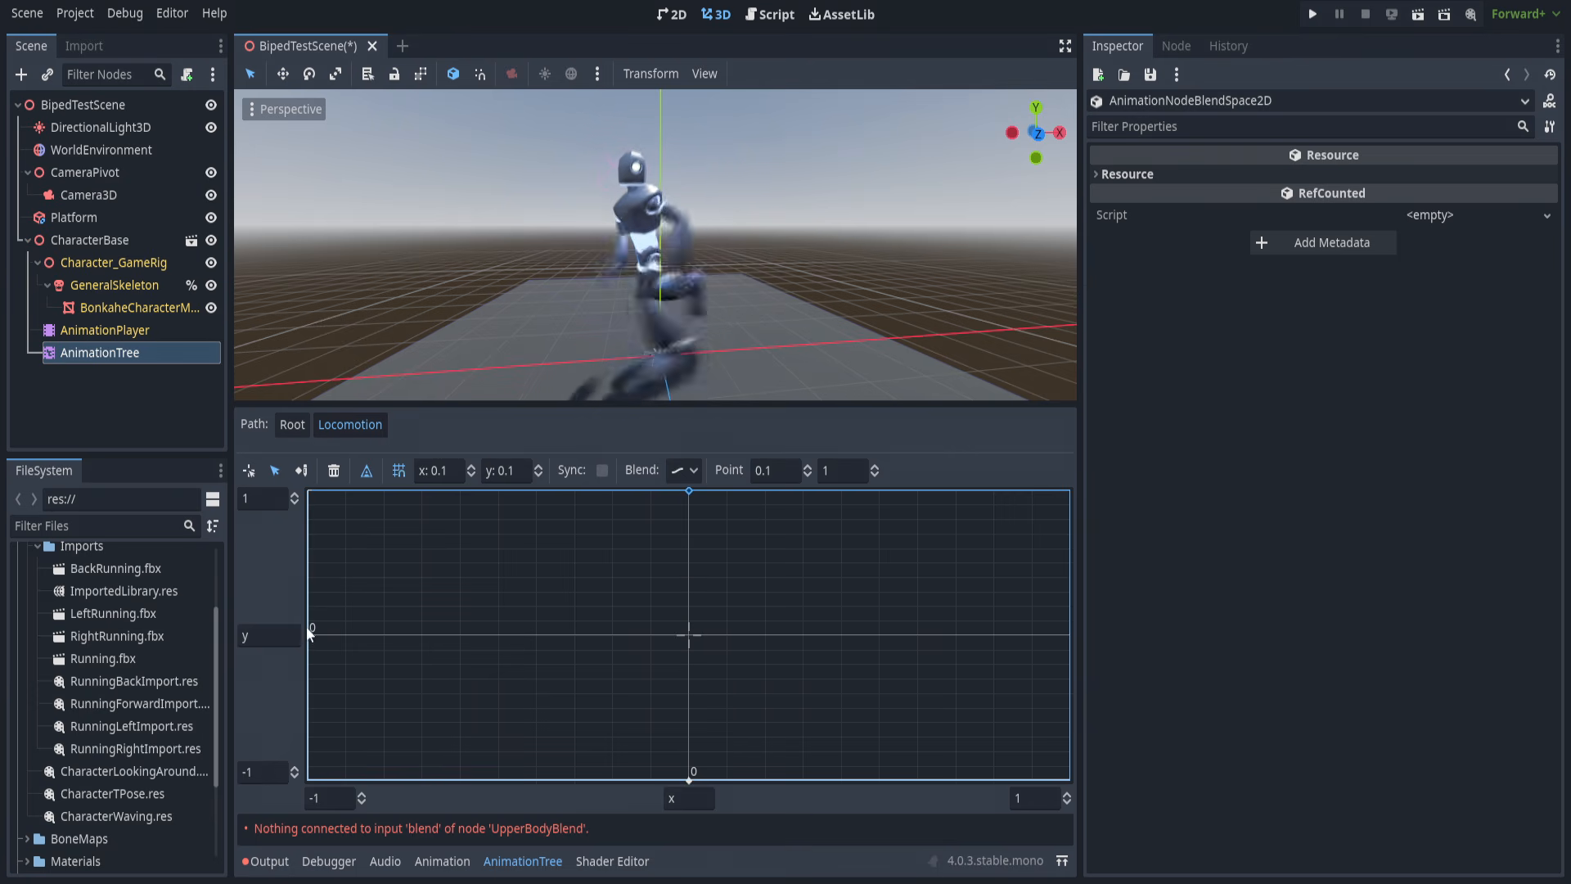
Add animation points to Locomotion at (-1, 0), (1, 0) and the centre (0, 0).
right_click(309, 633)
click(356, 669)
right_click(1069, 635)
mouse_move(1106, 652)
click(1276, 723)
right_click(688, 633)
mouse_move(720, 646)
click(875, 747)
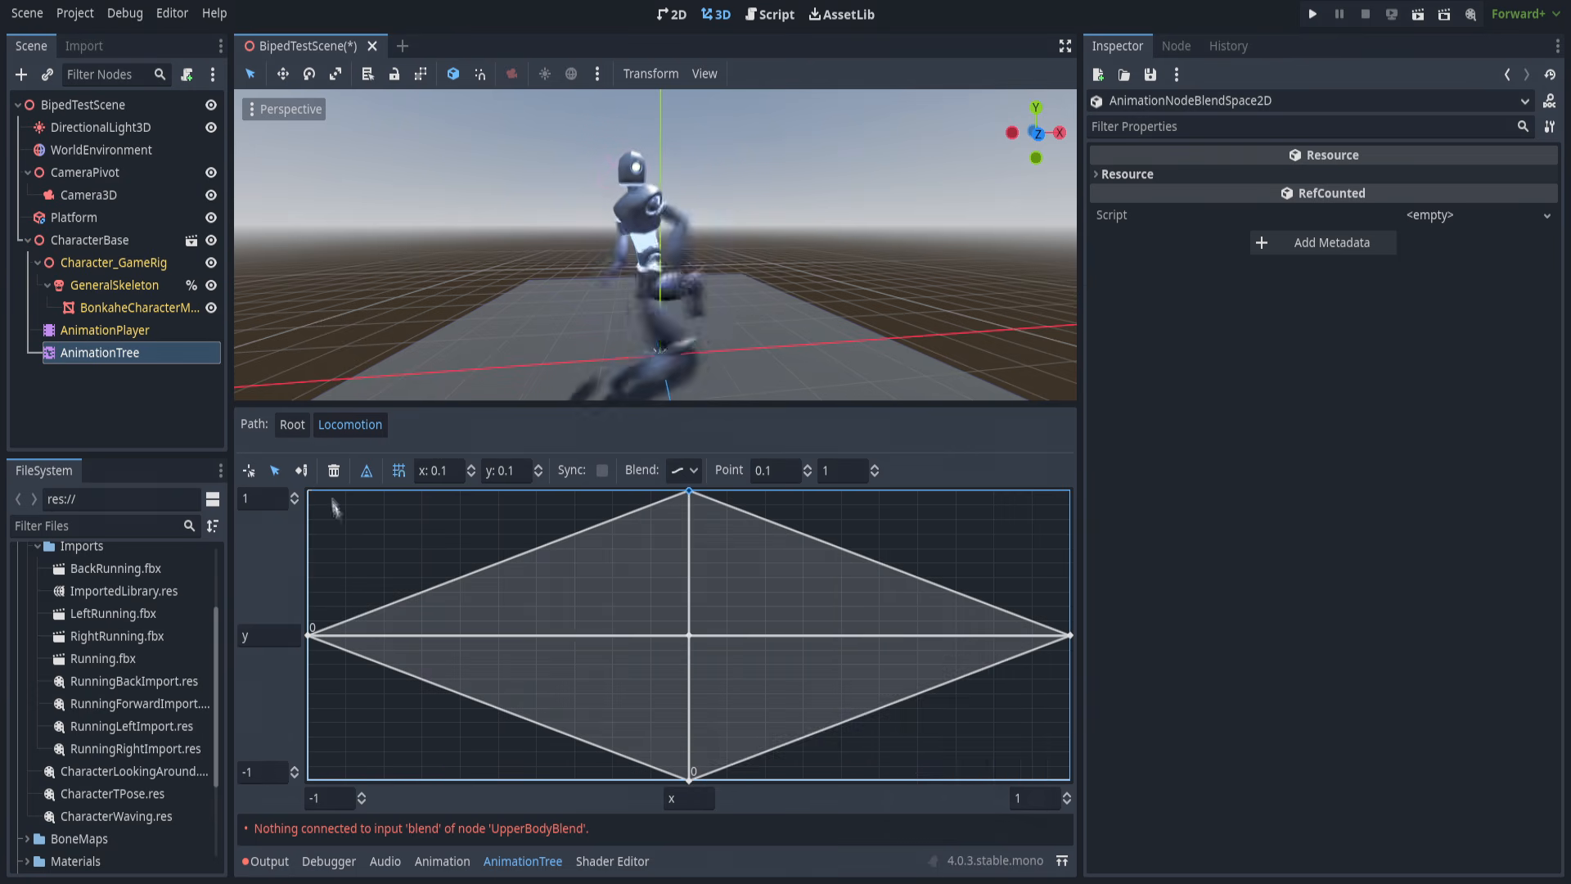
Return to the root blend tree and feed UpperBodyBlend's blend port from a new OneShot node.
click(292, 425)
drag(649, 631, 538, 707)
click(584, 547)
click(549, 744)
click(561, 677)
click(569, 707)
drag(650, 631, 532, 681)
click(599, 569)
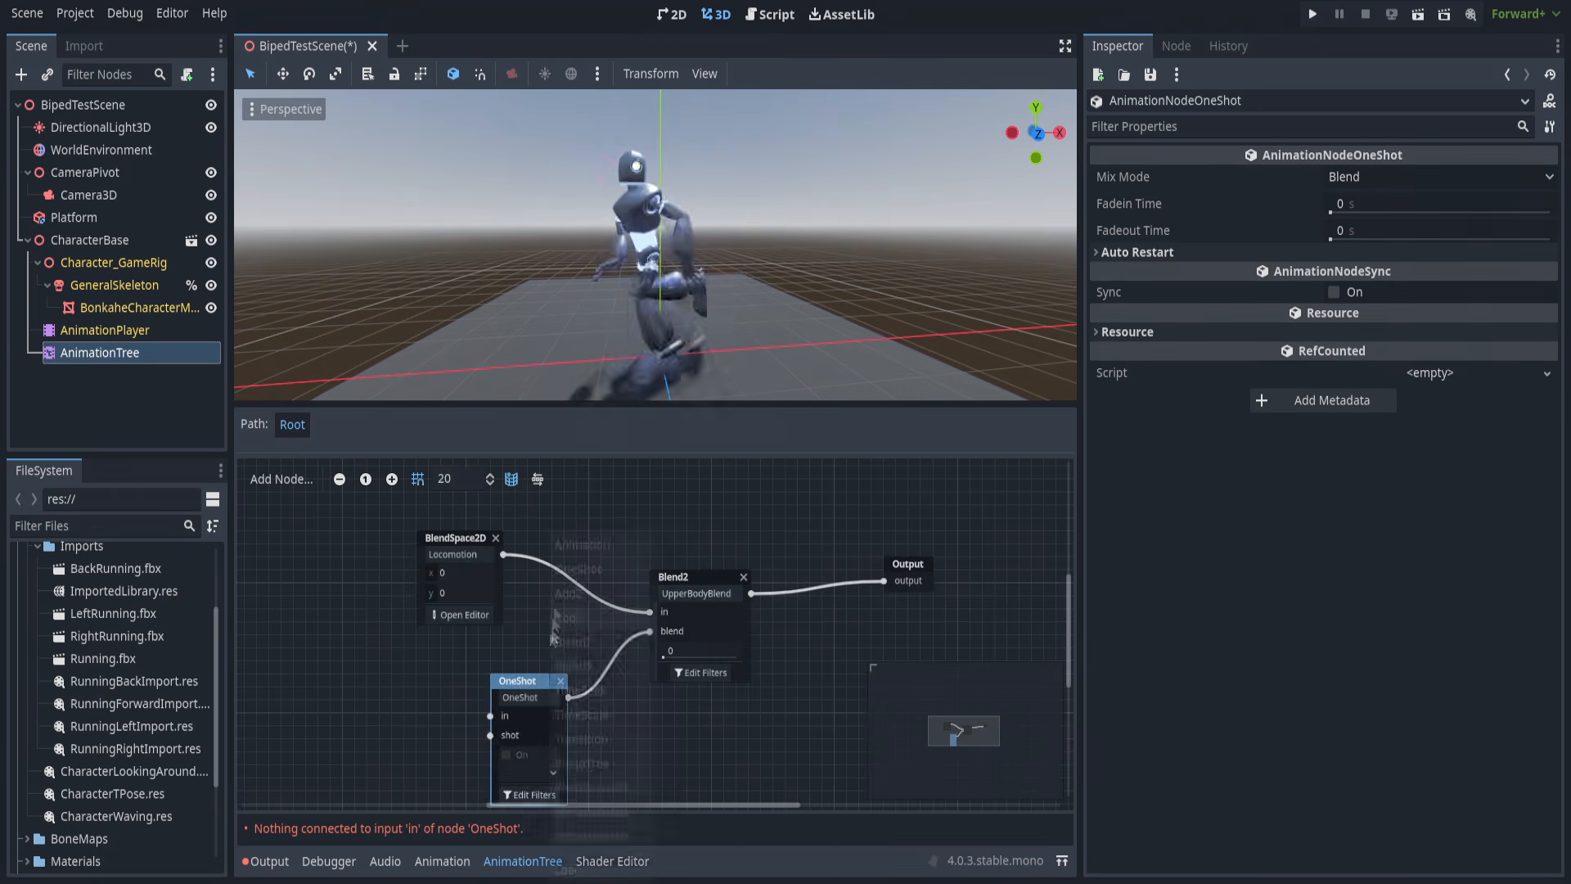
Feed the OneShot node's shot port from a new Animation node playing WaveAnimation, placed to its lower left.
right_click(550, 643)
middle_drag(452, 728, 537, 646)
click(537, 548)
drag(574, 654, 460, 704)
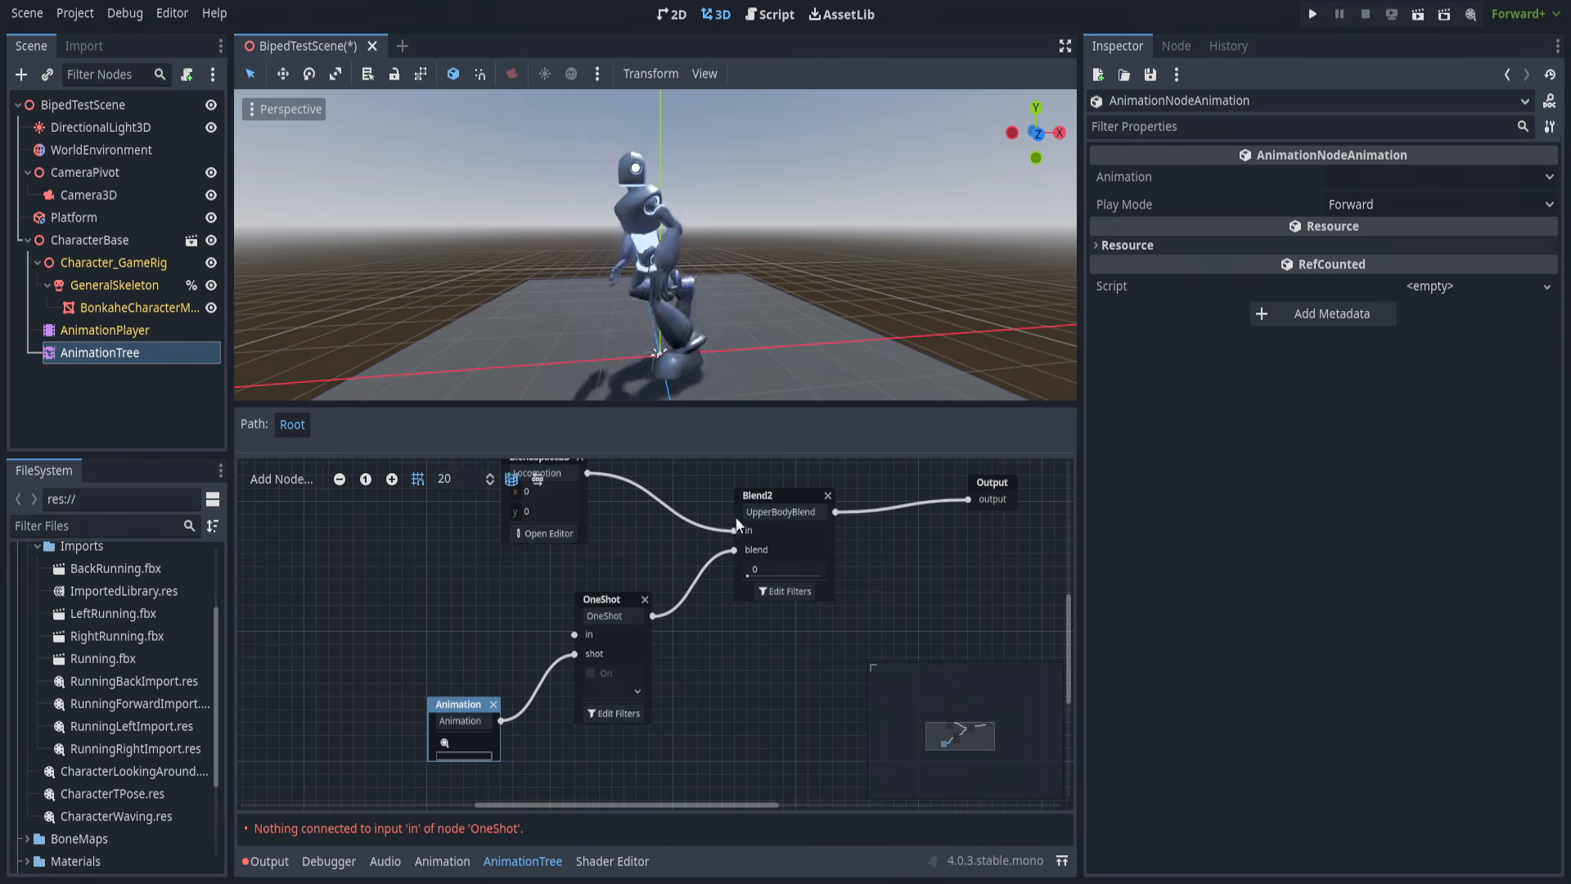
click(464, 740)
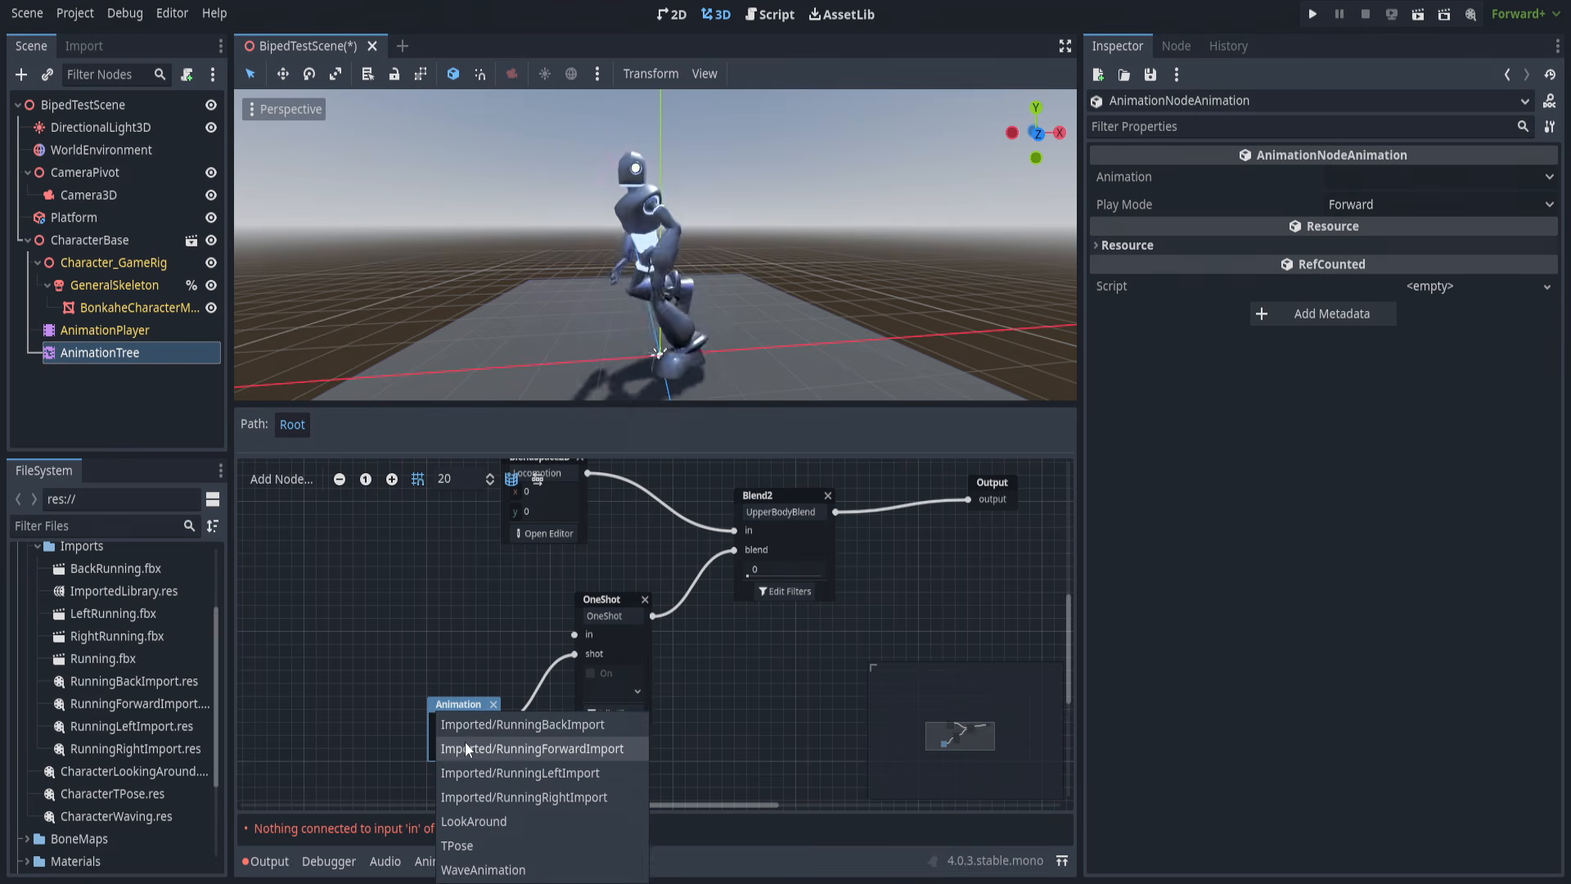
click(496, 869)
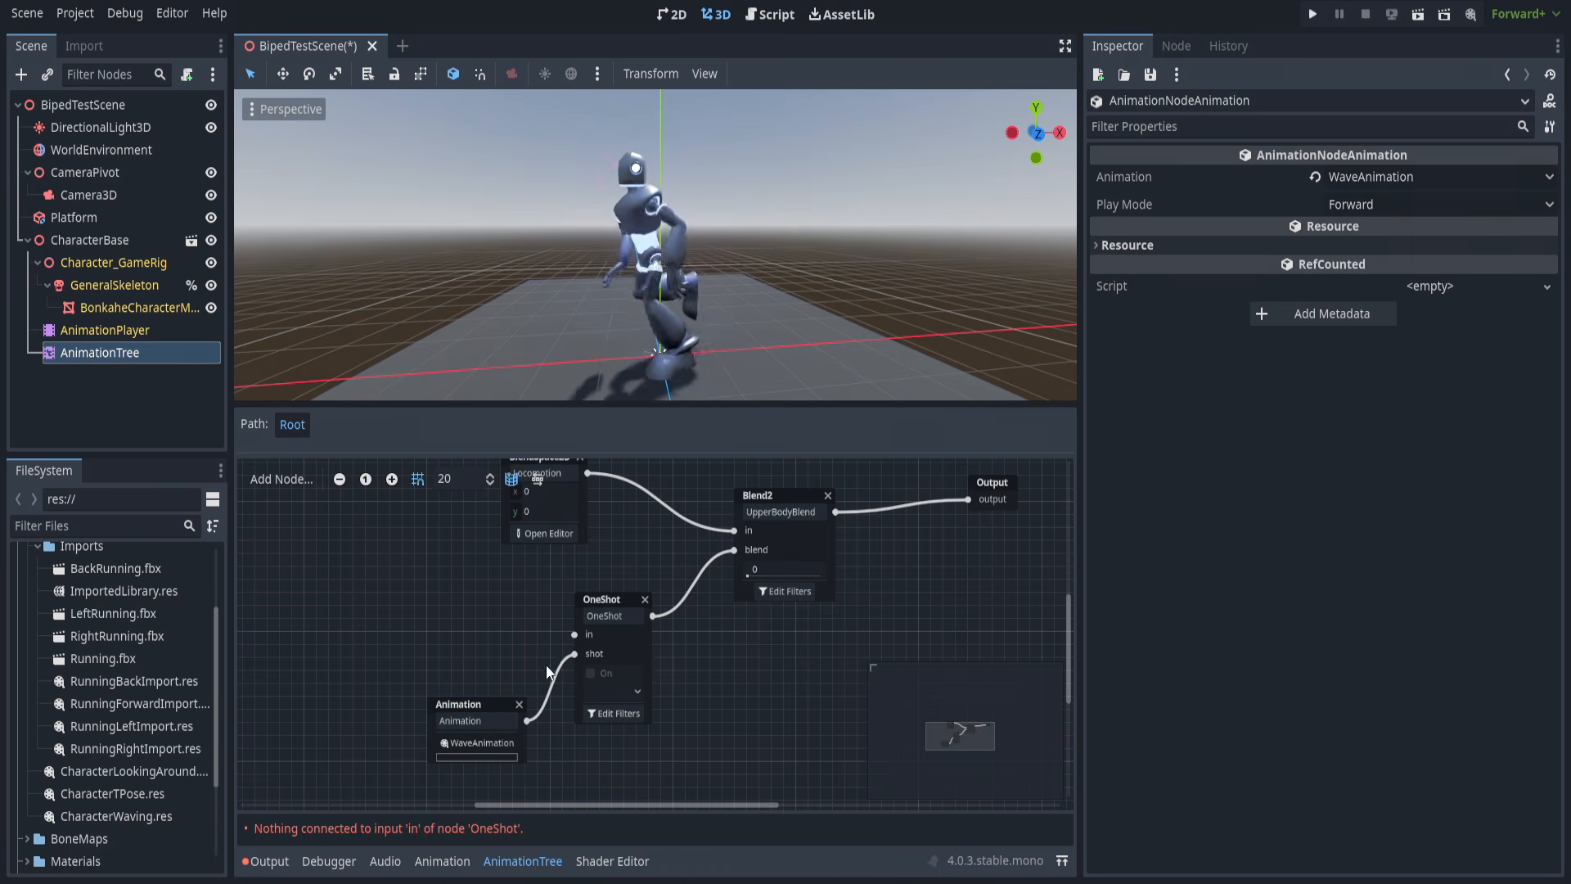
Feed the OneShot node's in port from a new Animation node playing LookAround.
drag(489, 616, 489, 616)
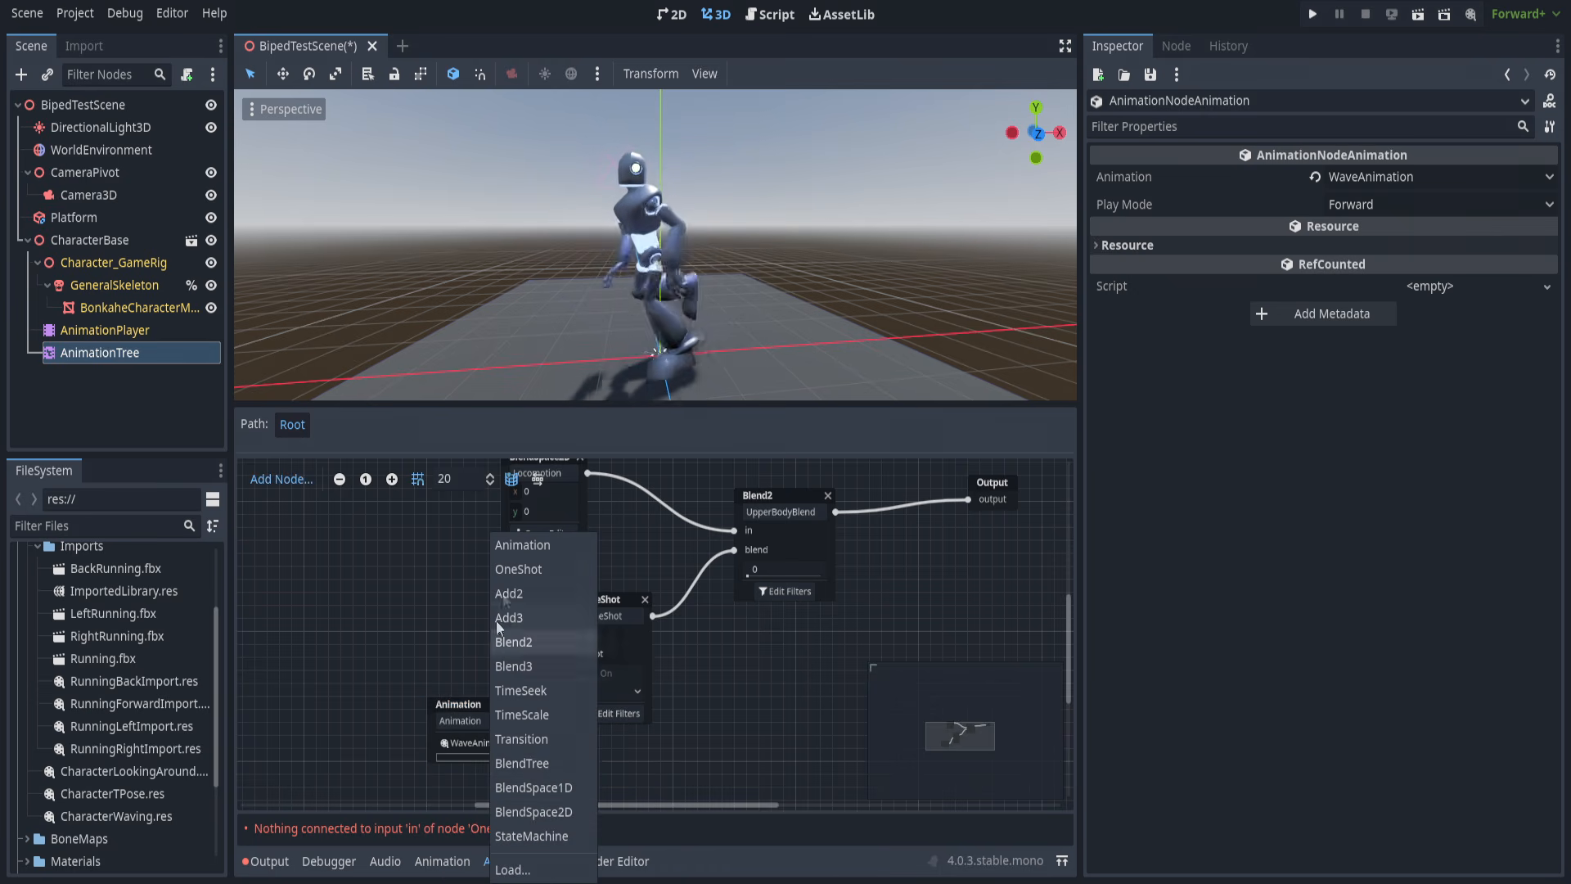
click(521, 557)
drag(537, 631, 489, 606)
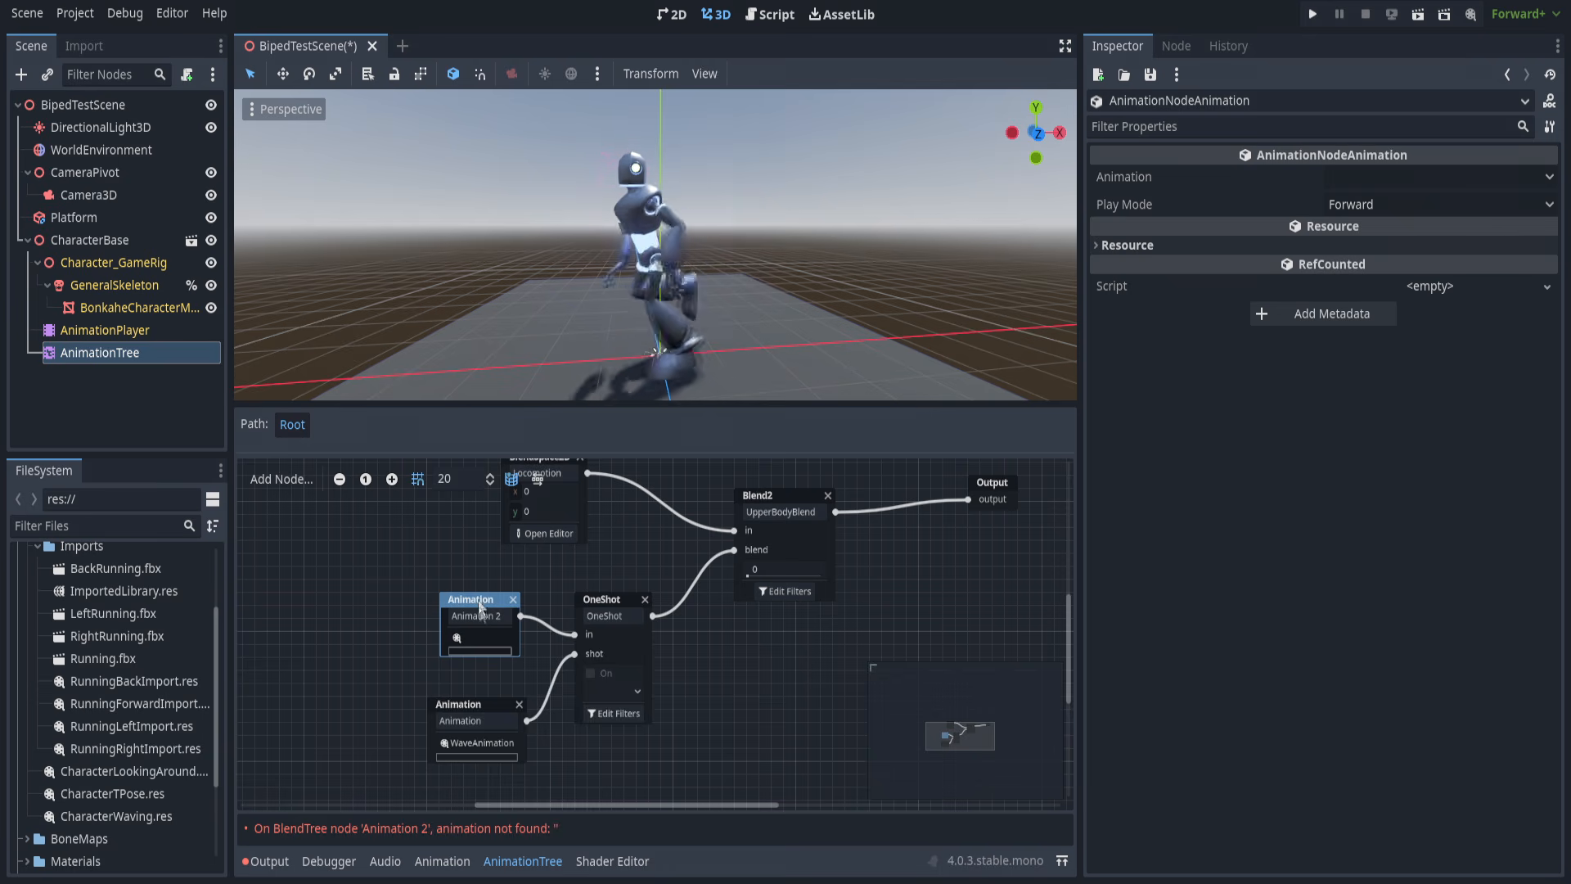
click(483, 632)
click(507, 763)
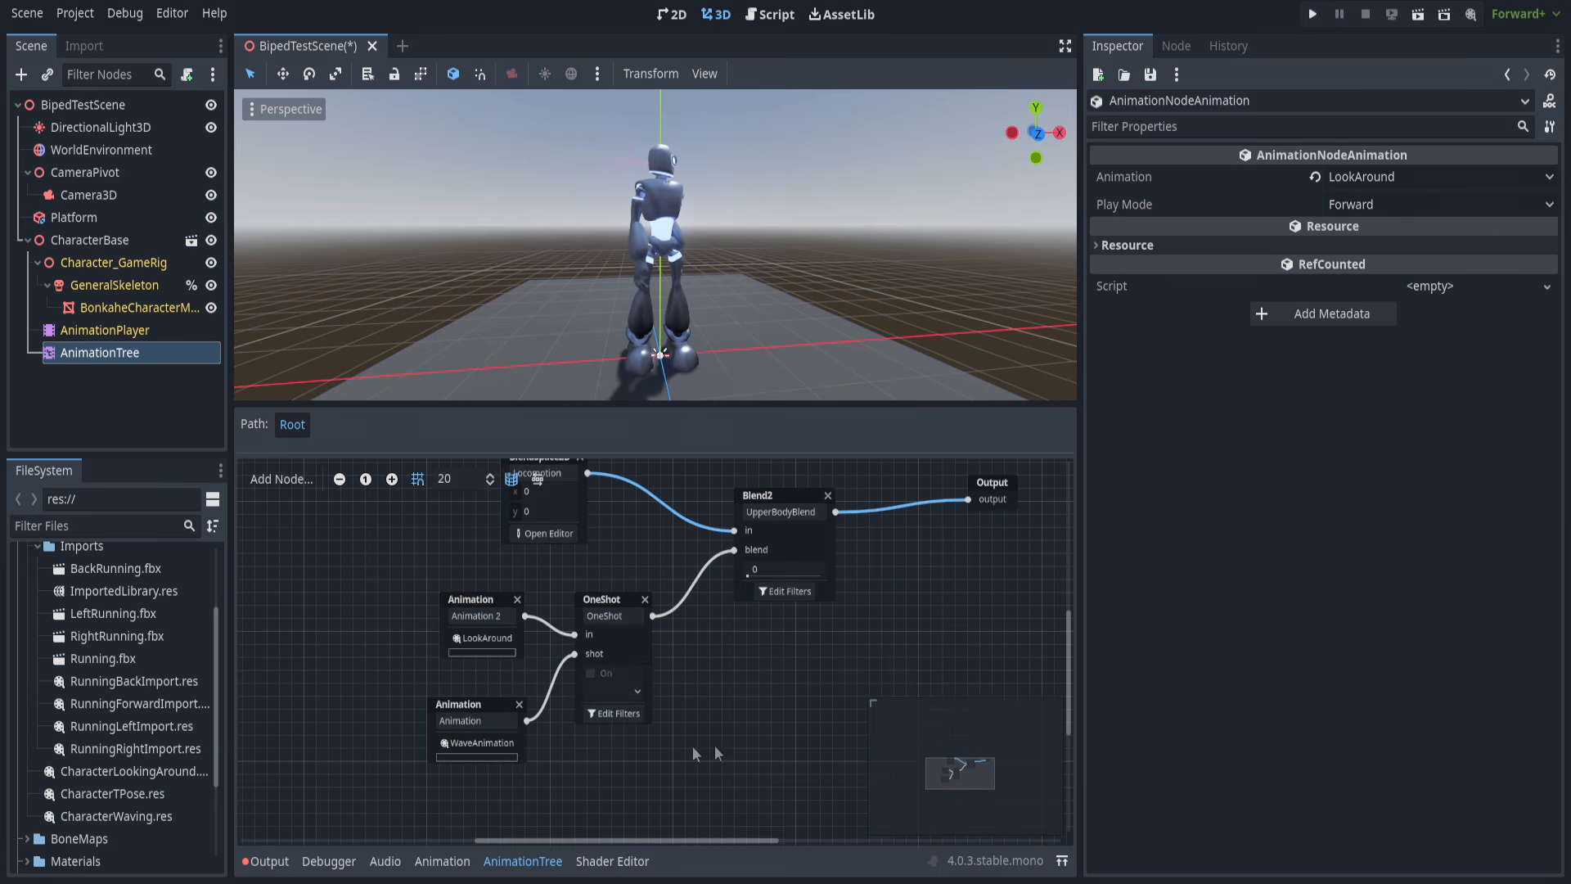
Set the Locomotion blend position to about (0.367, 0.814) in its blend space and return to the root tree.
middle_drag(714, 745, 646, 772)
right_click(575, 606)
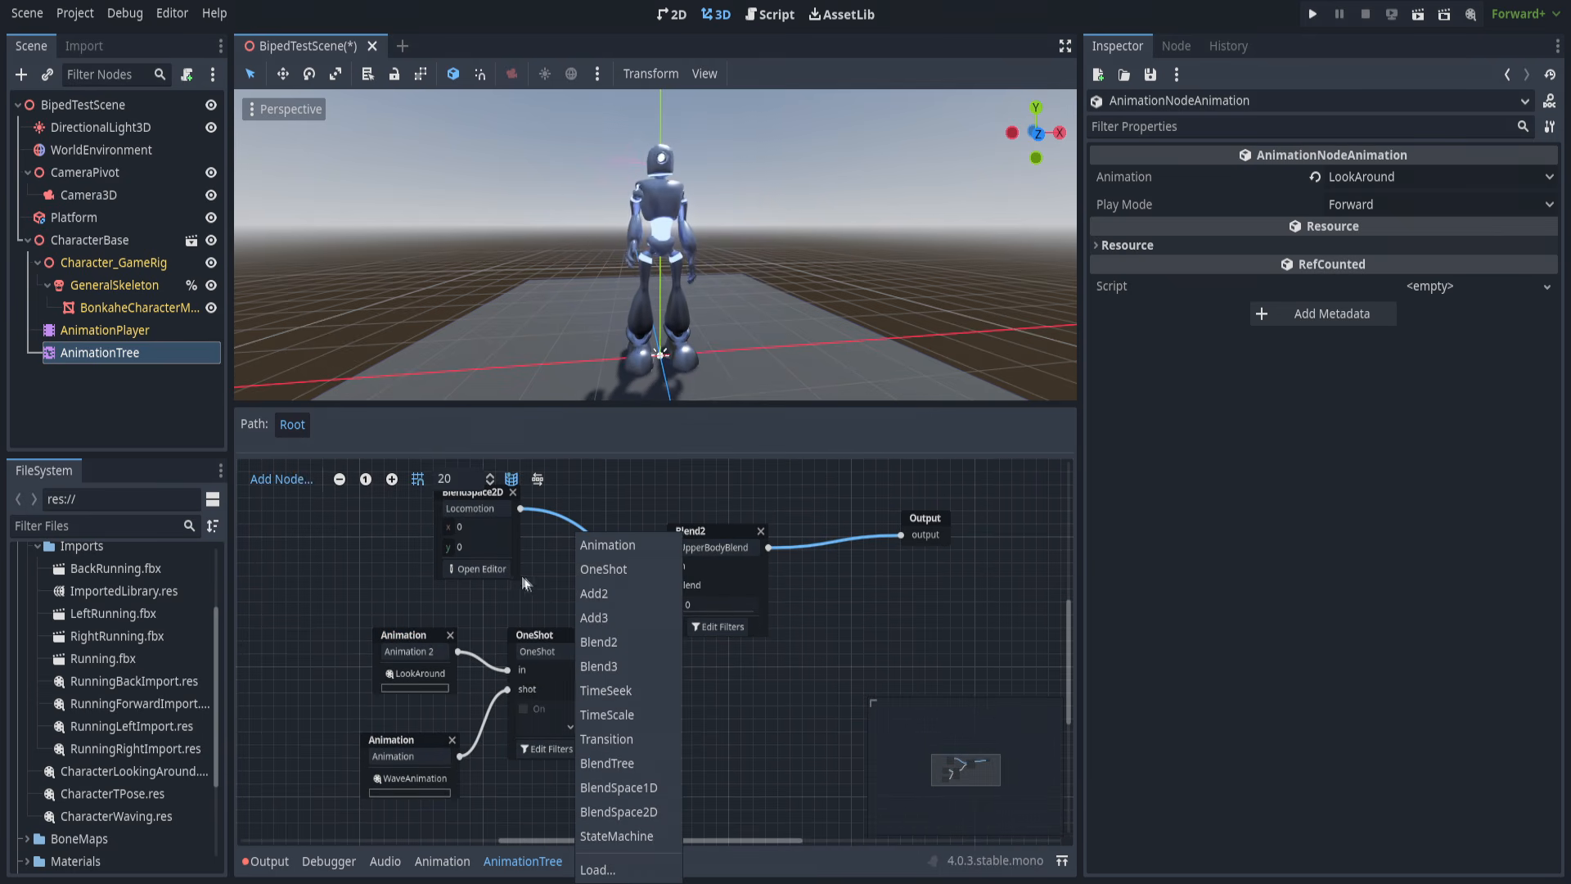
key(Escape)
click(499, 573)
click(725, 558)
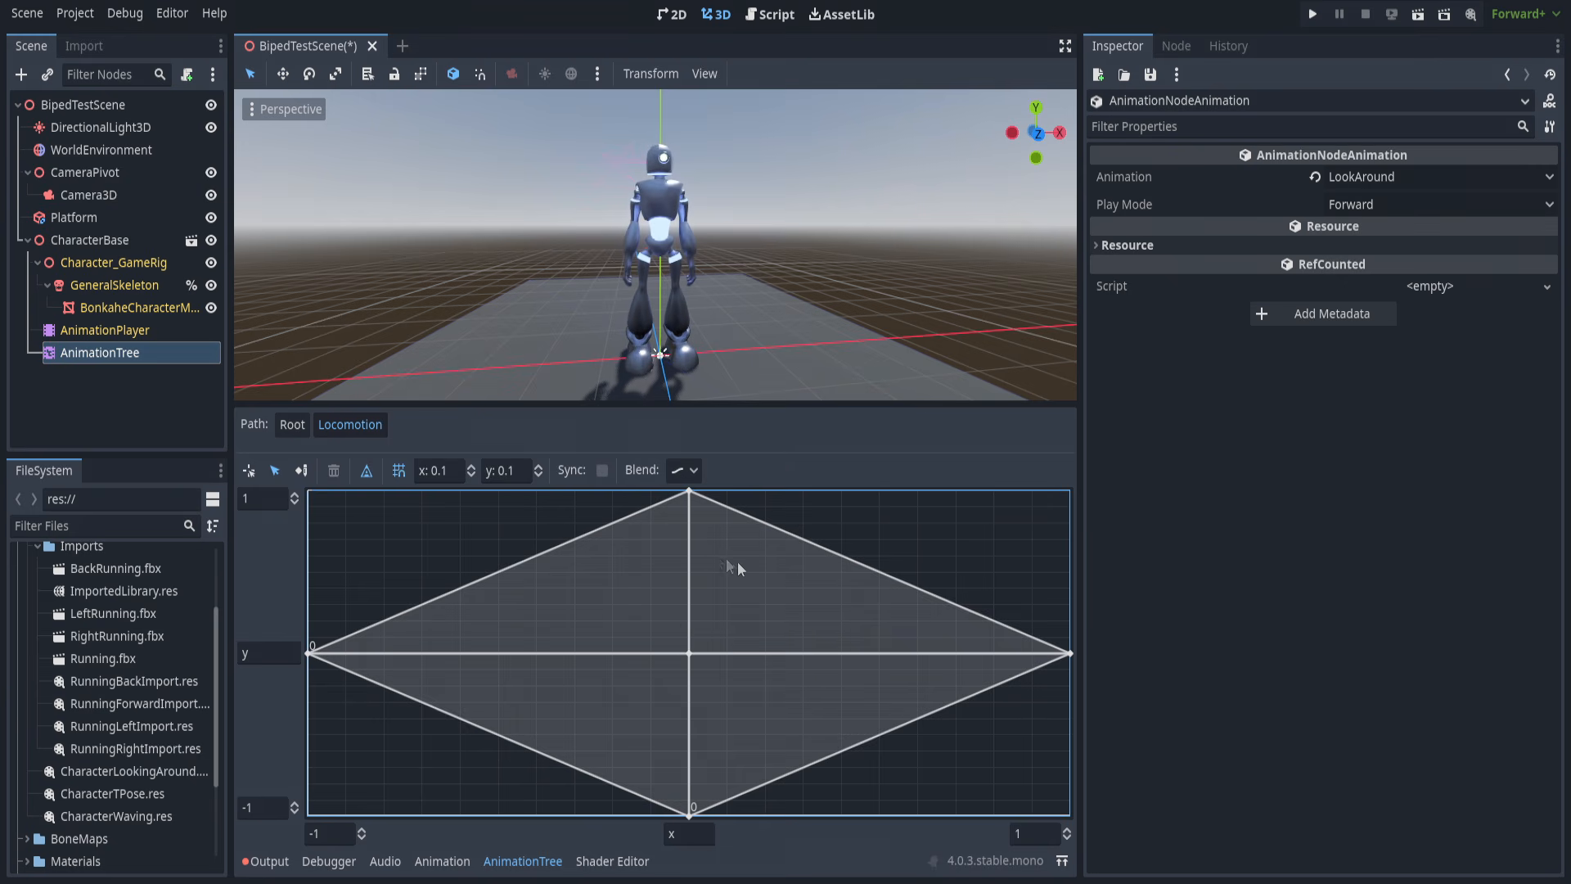
click(250, 470)
drag(695, 651, 831, 526)
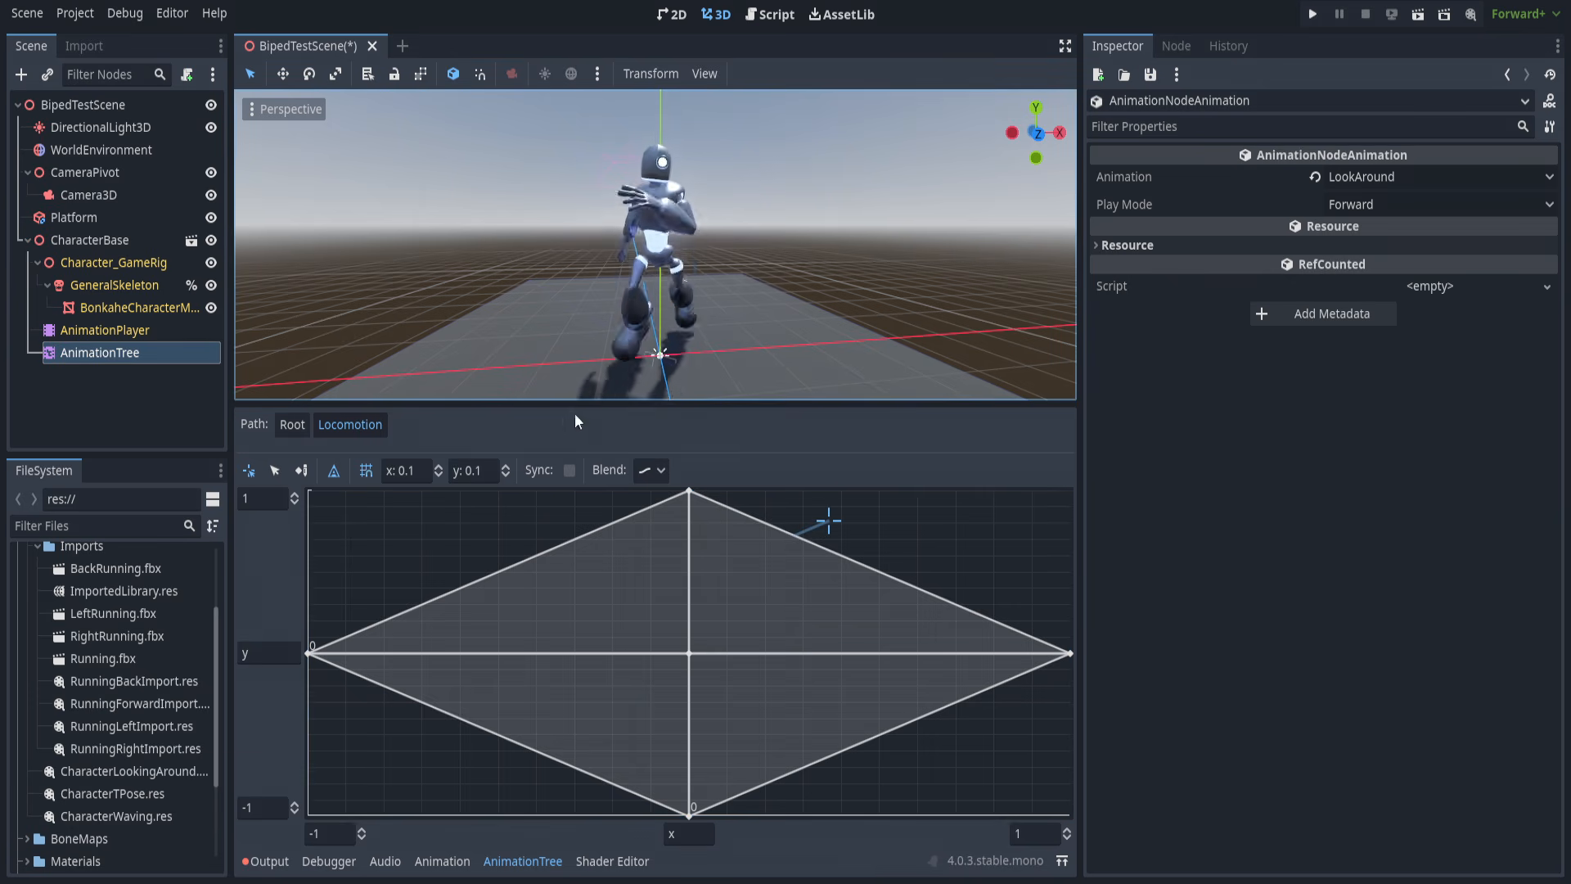
click(308, 424)
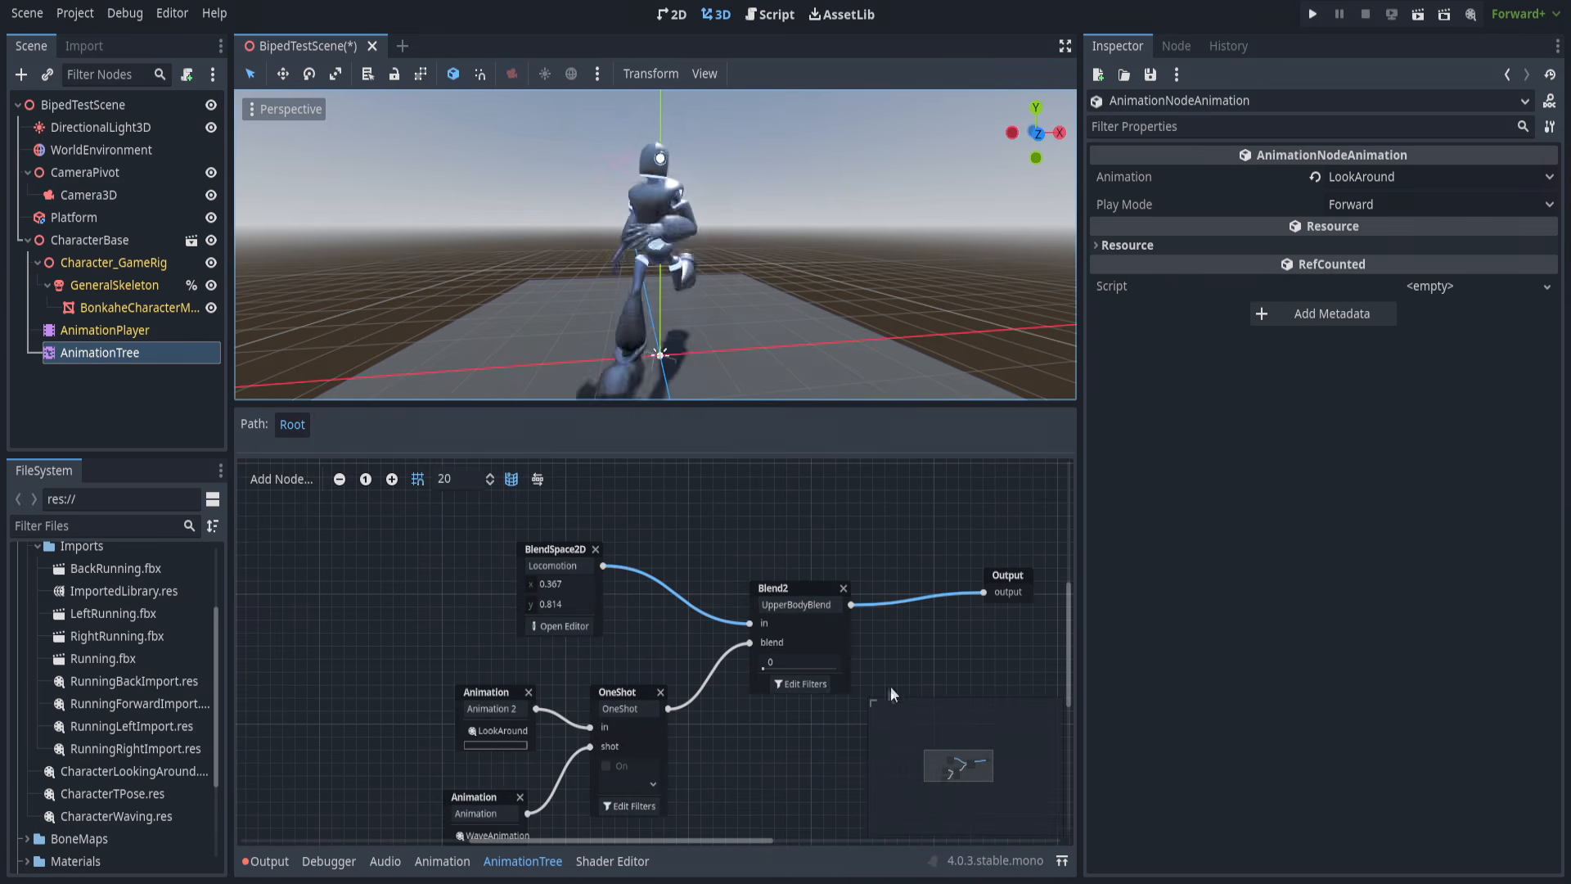
Enable track filtering on UpperBodyBlend and include Chest, UpperChest, Neck, Head and the right arm bones from RightShoulder to RightLowerArm.
mouse_move(737, 635)
mouse_down()
mouse_move(802, 635)
mouse_move(732, 635)
mouse_up()
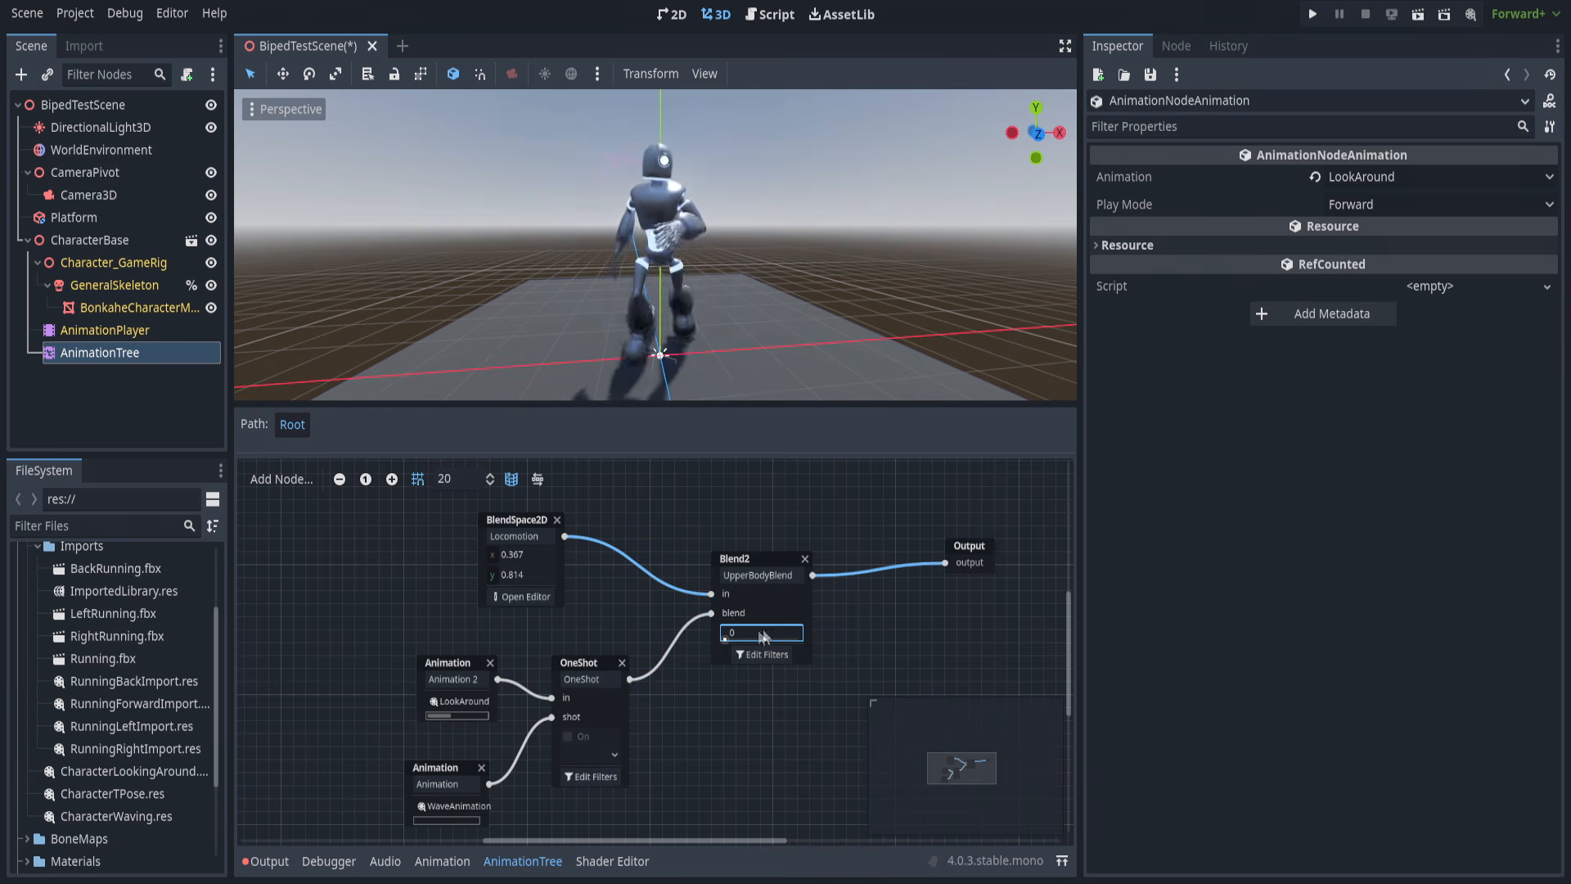
click(785, 658)
scroll(597, 328, up, 5)
click(612, 241)
scroll(649, 319, up, 8)
click(642, 382)
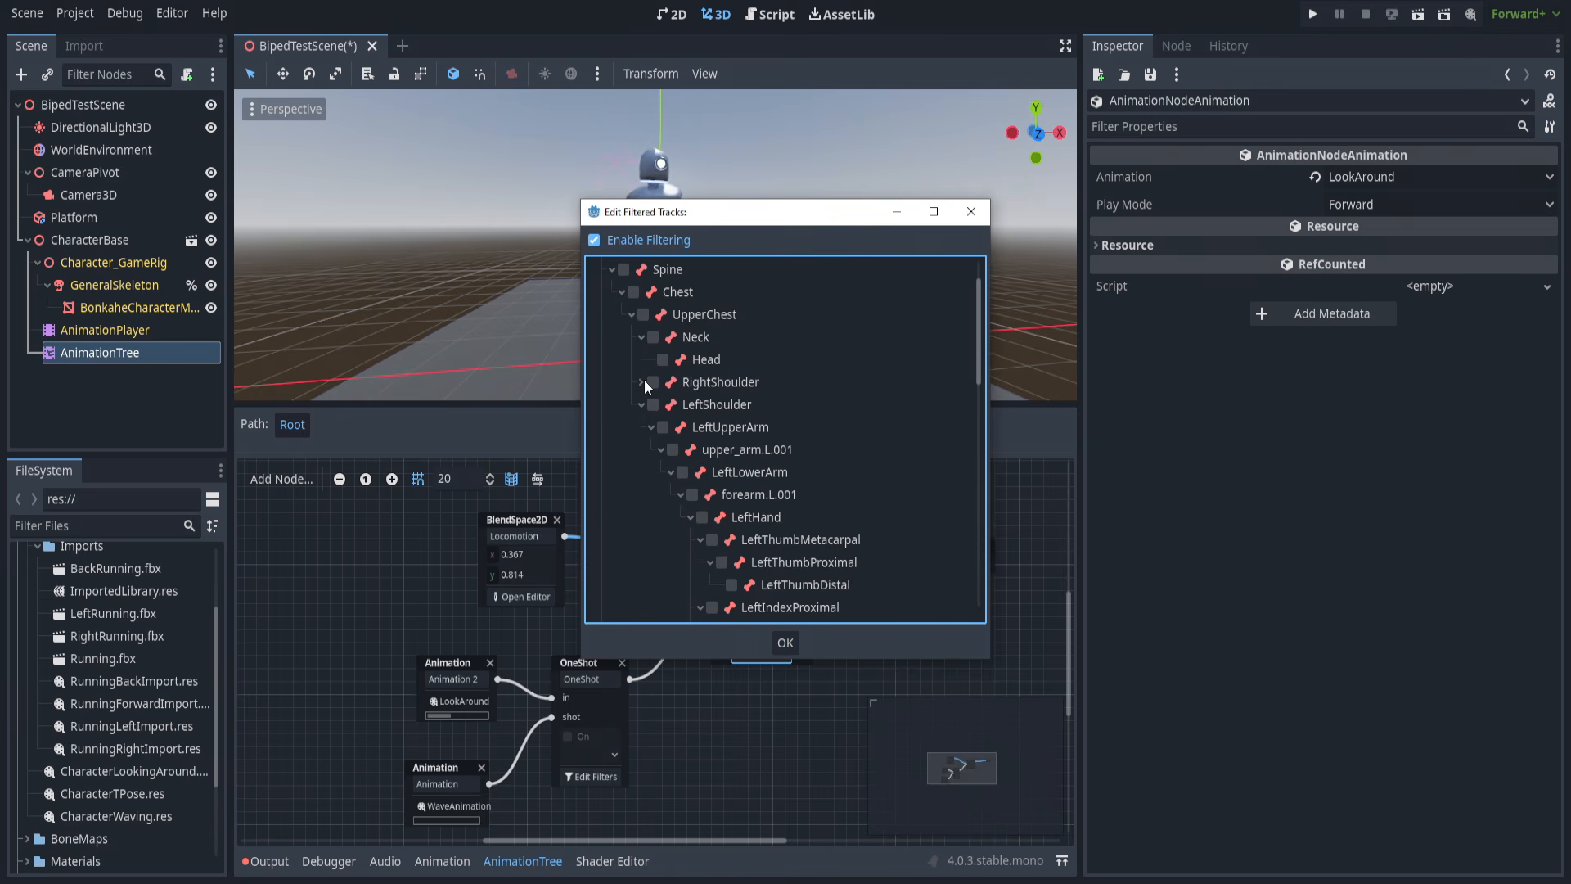
click(641, 404)
click(633, 295)
click(643, 316)
click(653, 335)
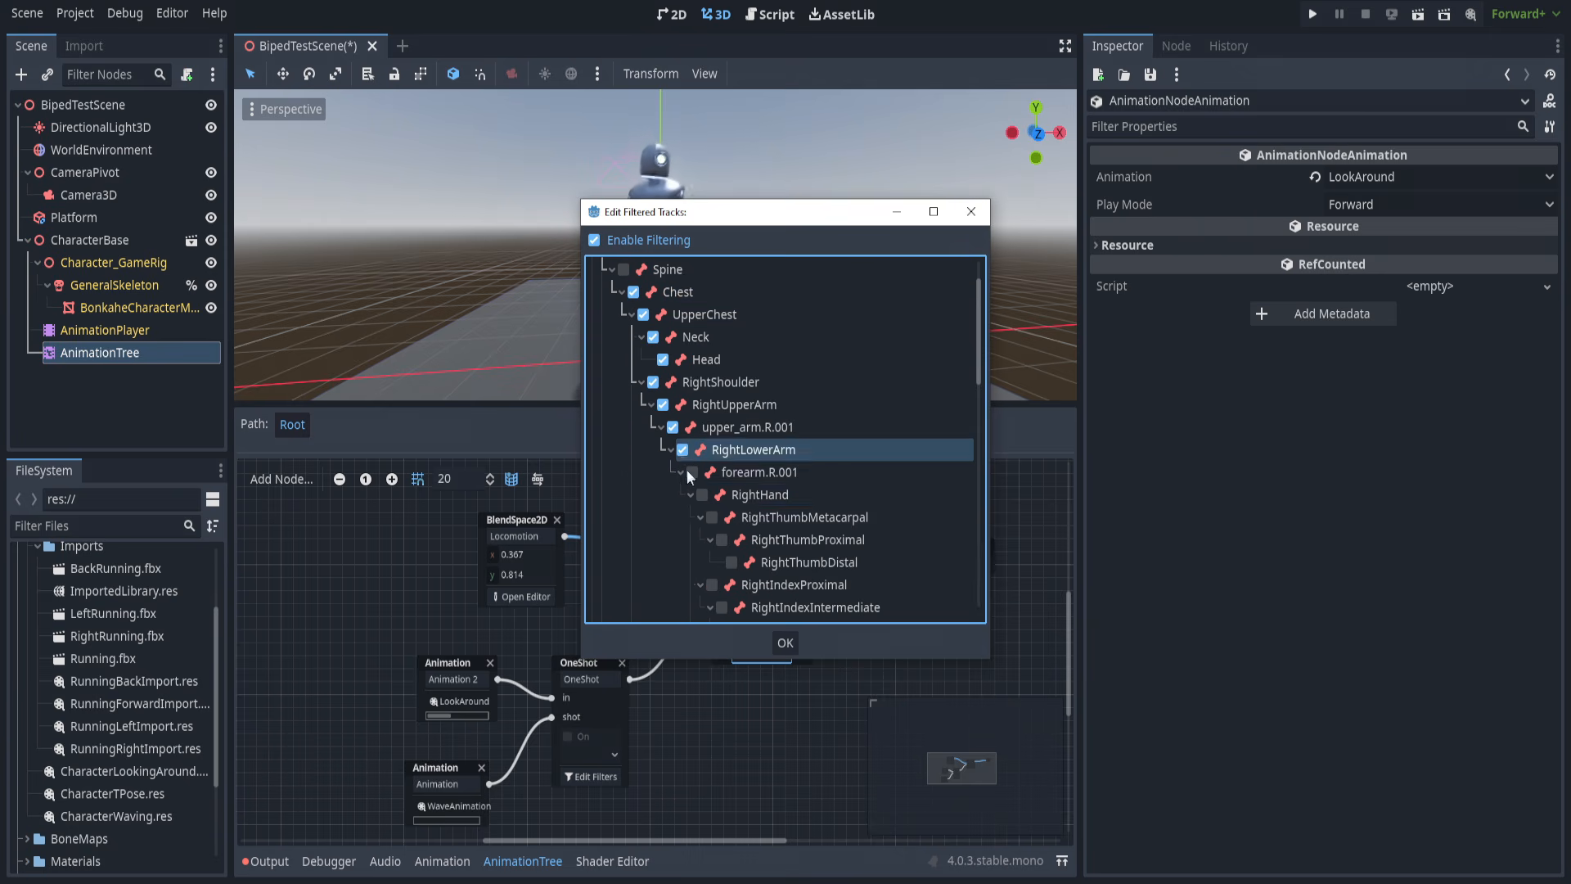
Include forearm.R.001, RightHand and the right thumb and finger bones in the UpperBodyBlend filter.
click(692, 472)
click(702, 495)
click(711, 517)
click(722, 540)
click(732, 562)
scroll(719, 565, down, 4)
click(712, 404)
click(722, 425)
Include the left arm bones in the UpperBodyBlend filter, from LeftShoulder down through LeftHand, the thumb and the fingers.
click(677, 335)
click(690, 357)
click(703, 380)
click(716, 401)
click(730, 425)
click(743, 447)
click(757, 470)
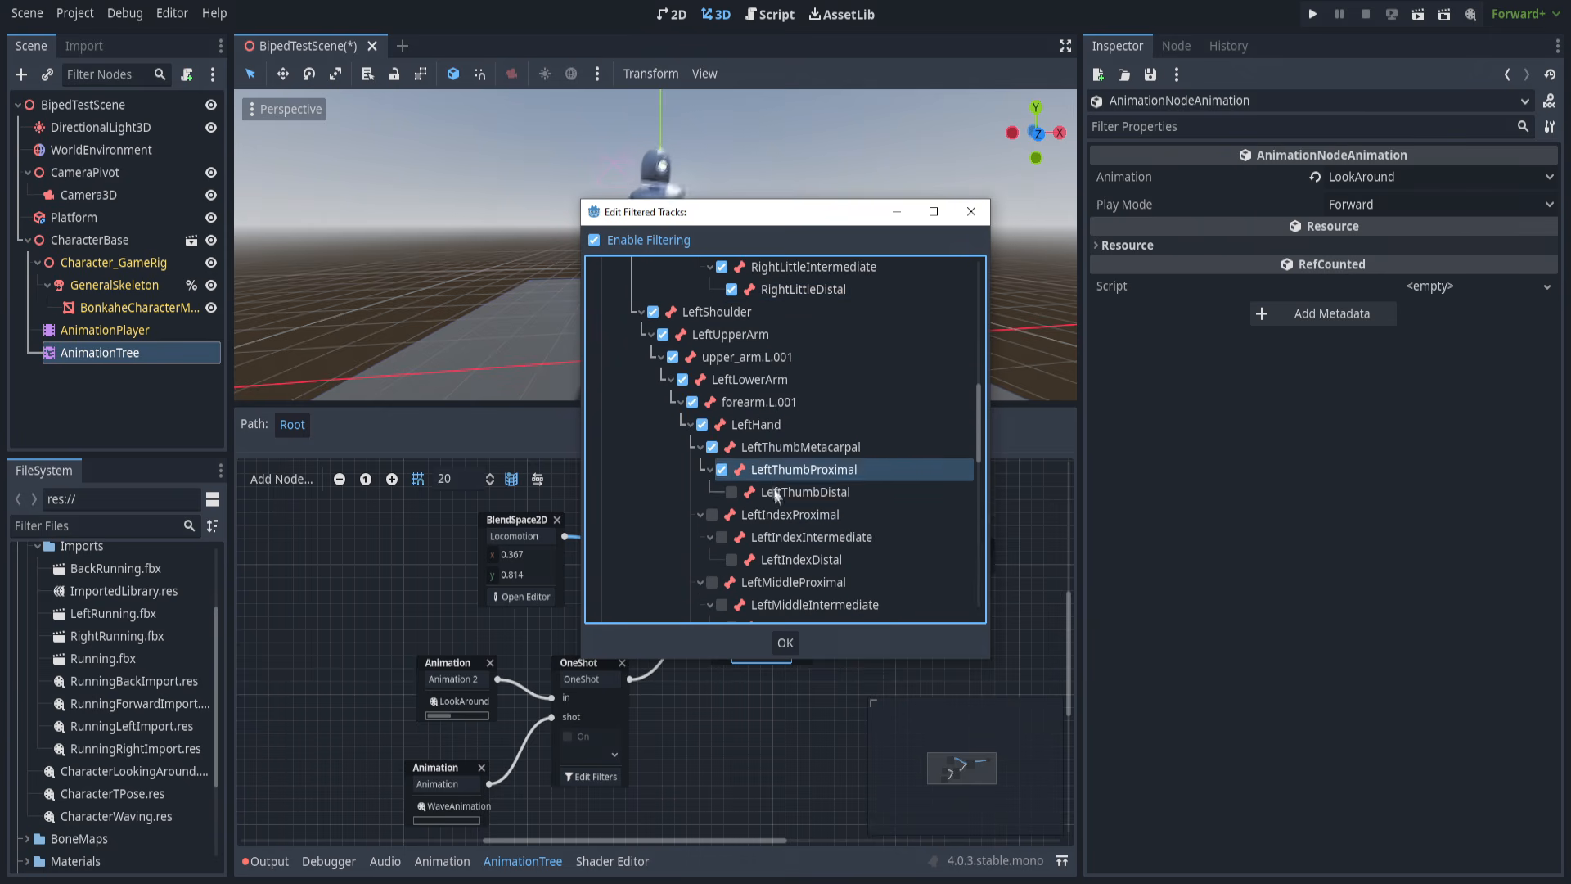
click(768, 492)
click(820, 537)
click(821, 560)
click(822, 582)
scroll(818, 523, up, 15)
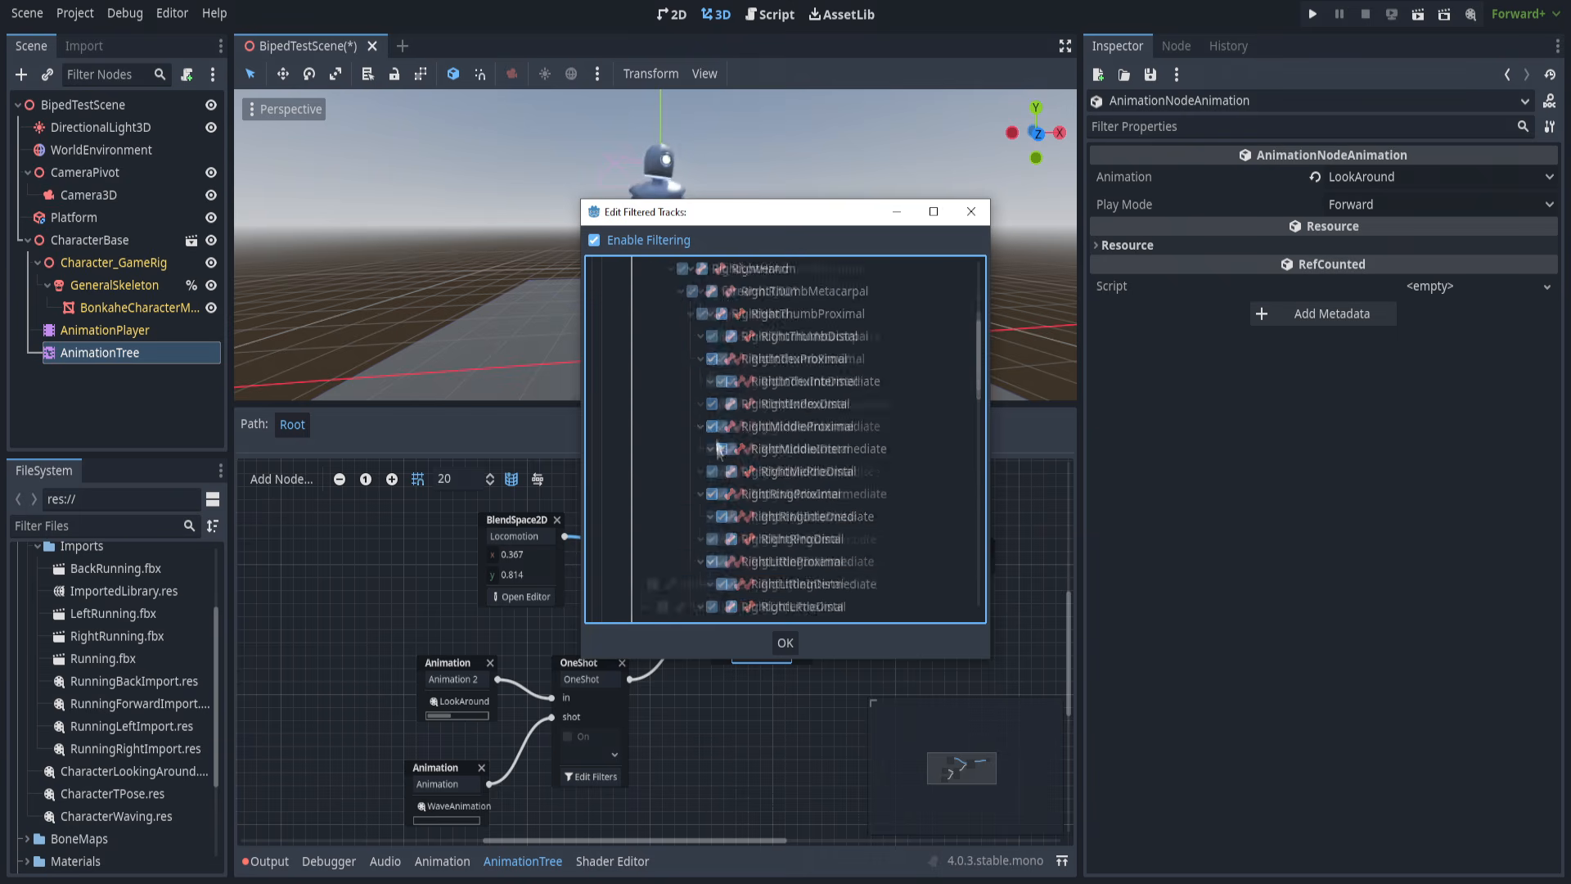
Confirm the UpperBodyBlend filter selection and set the node's blend amount to 1.
click(786, 642)
click(761, 632)
click(765, 652)
click(785, 642)
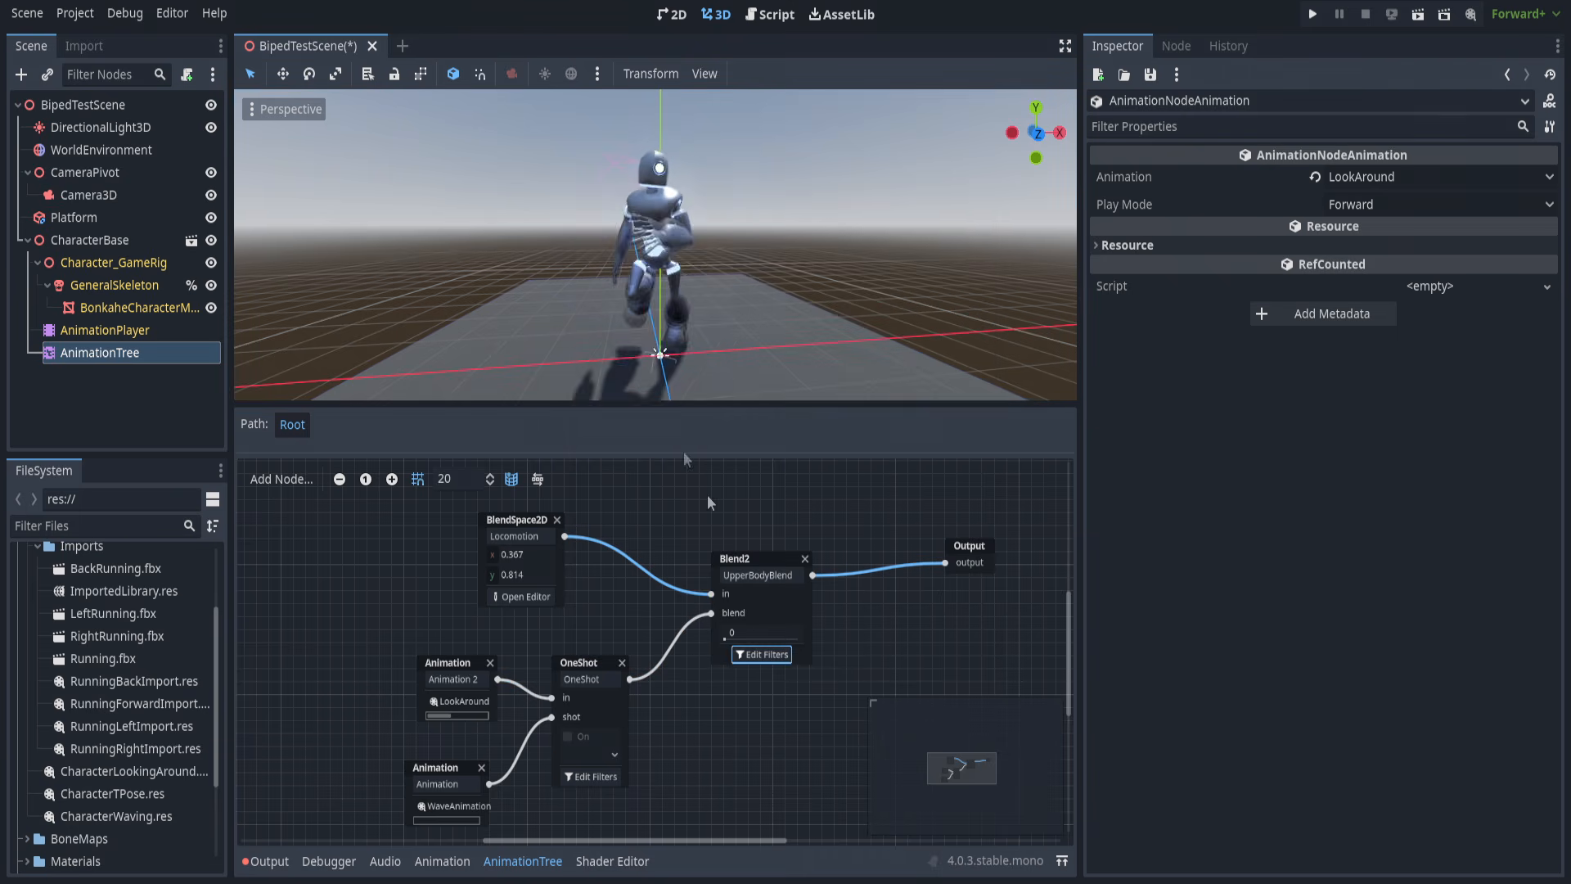
drag(735, 635, 798, 635)
Fire the OneShot wave, examine the running character from other angles, and widen the central workspace.
middle_drag(734, 184, 698, 191)
click(582, 755)
click(610, 799)
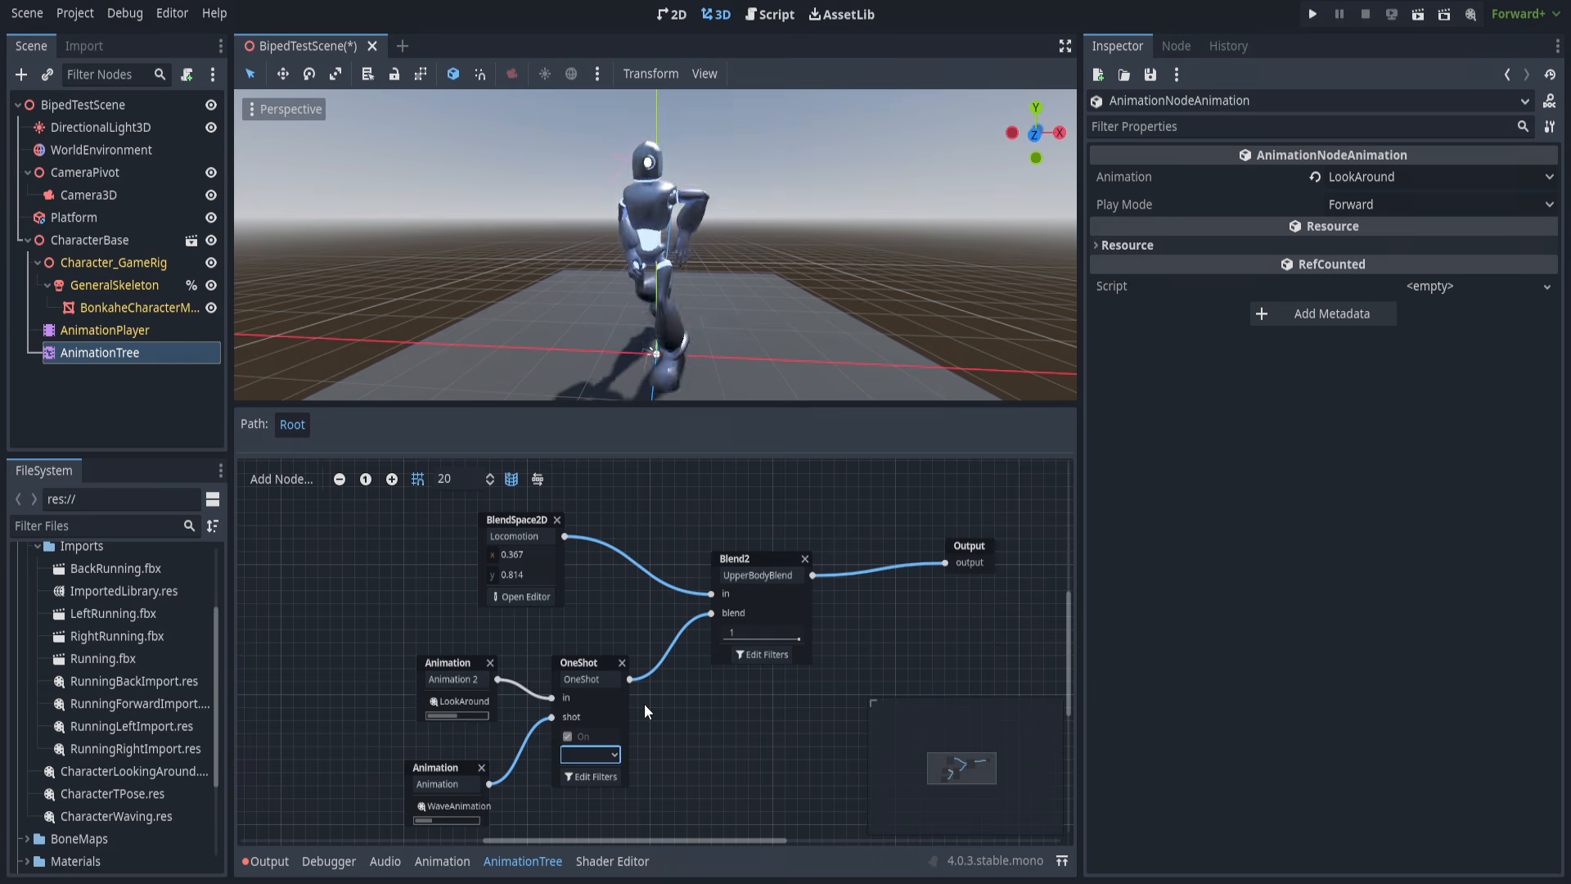
scroll(671, 305, down, 1)
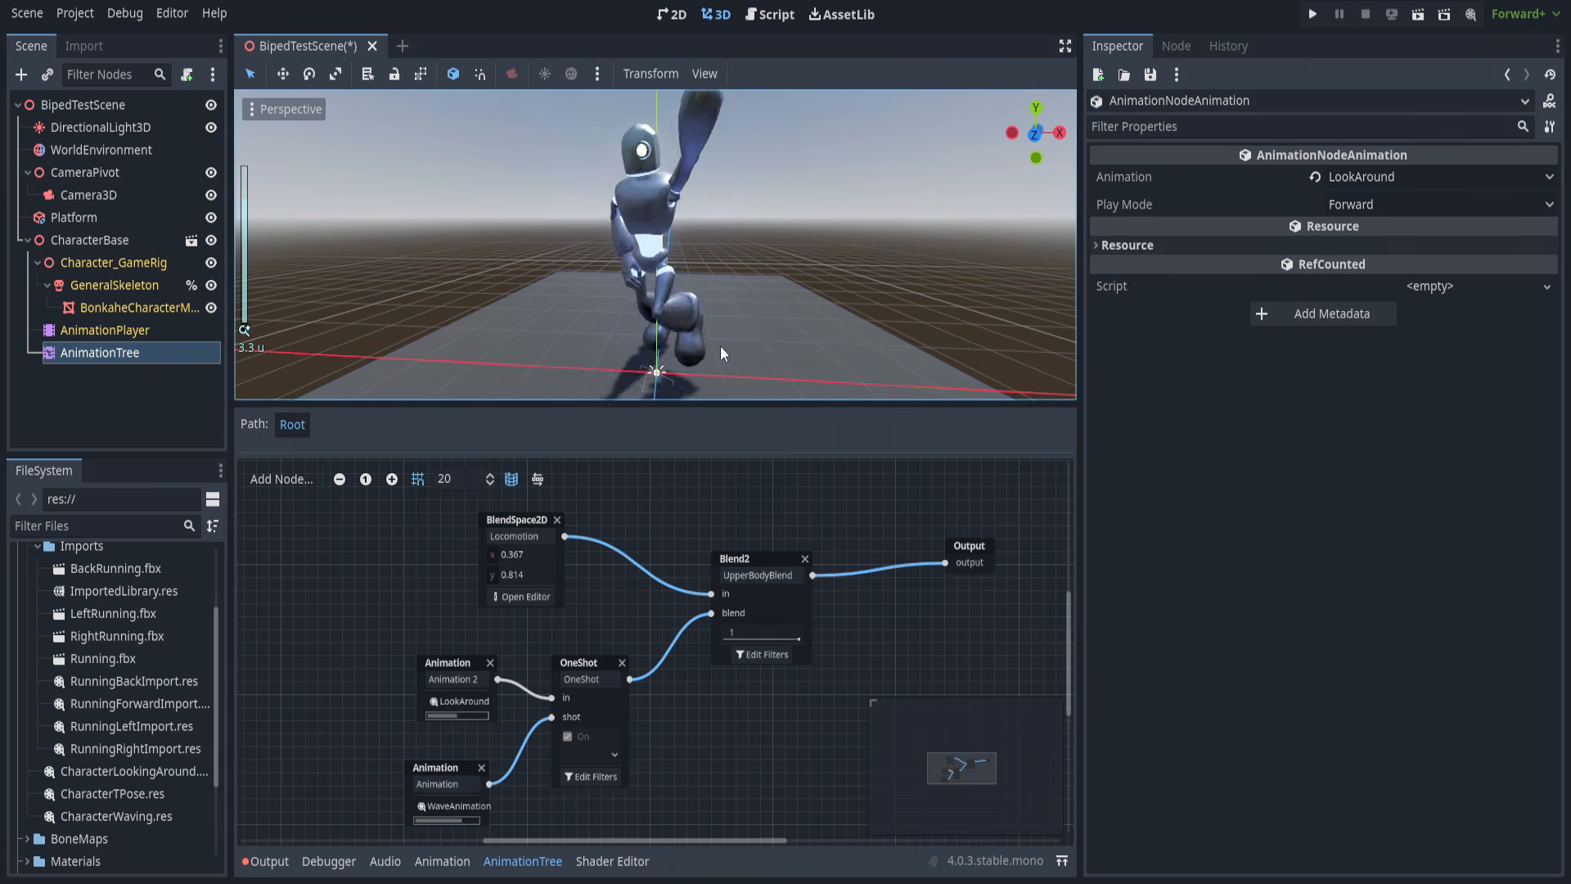
middle_drag(567, 253, 690, 400)
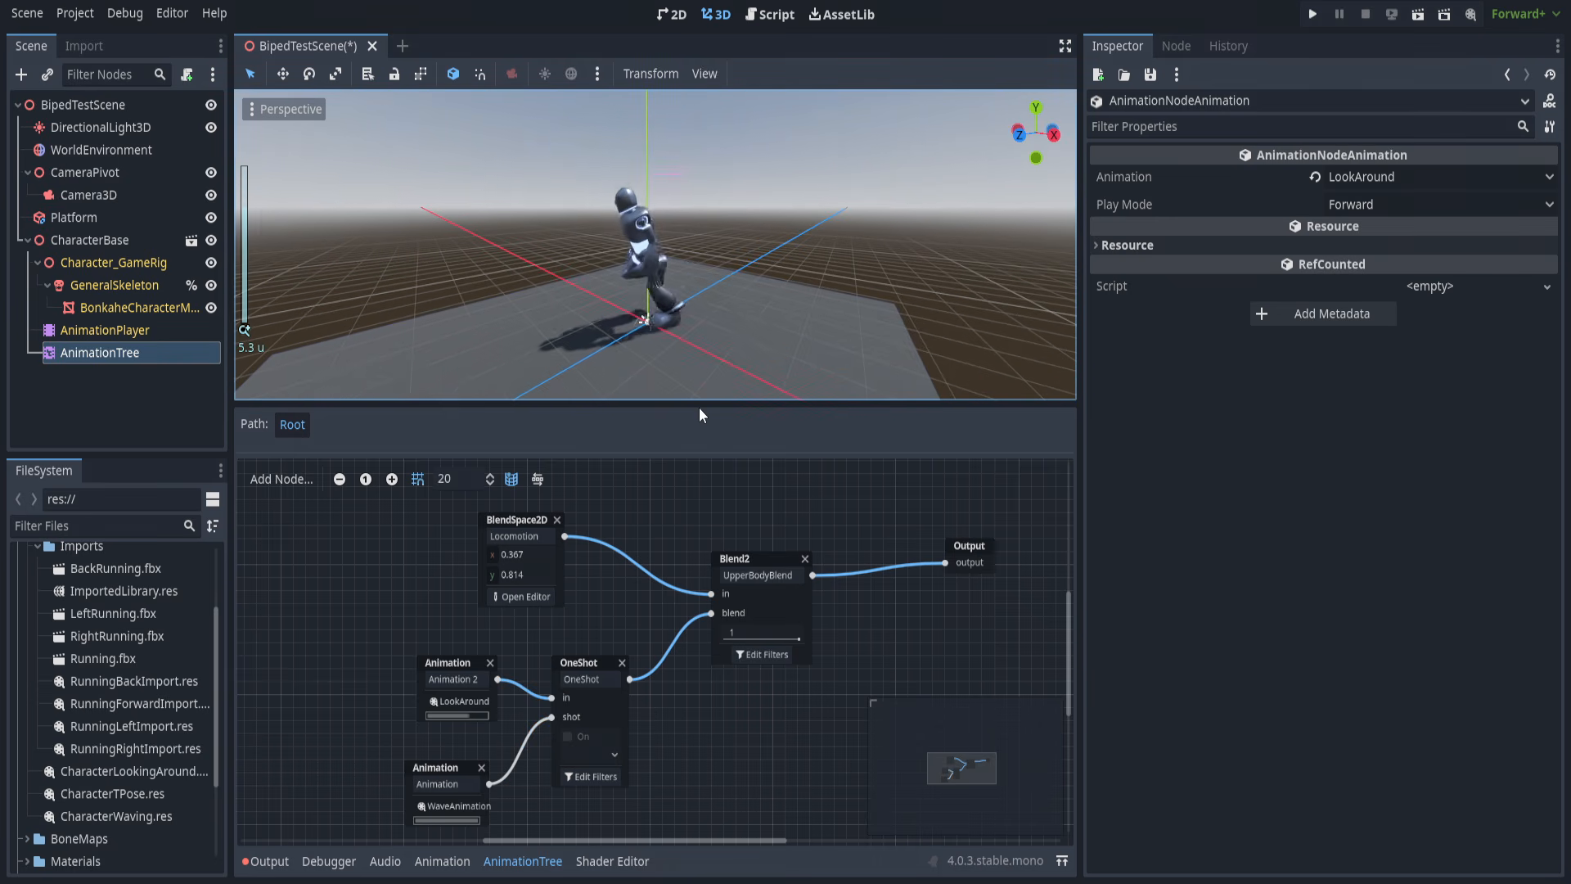
drag(1080, 368, 1252, 368)
middle_drag(610, 588, 704, 543)
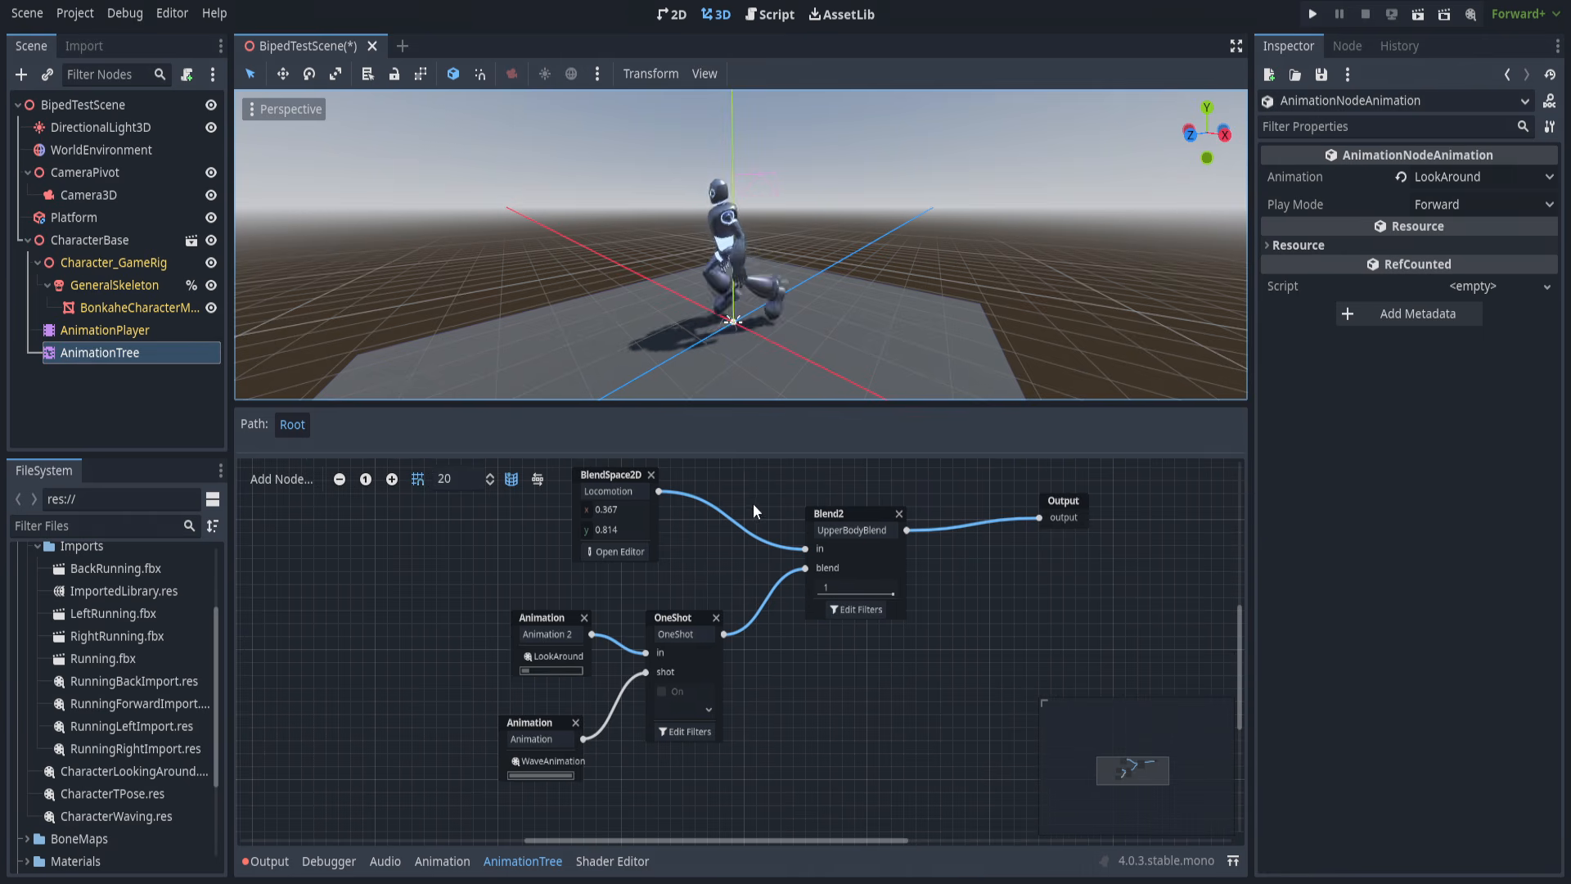
Try a TimeSeek node above the Locomotion connection with a seek value of 20.48, and remove it.
right_click(717, 606)
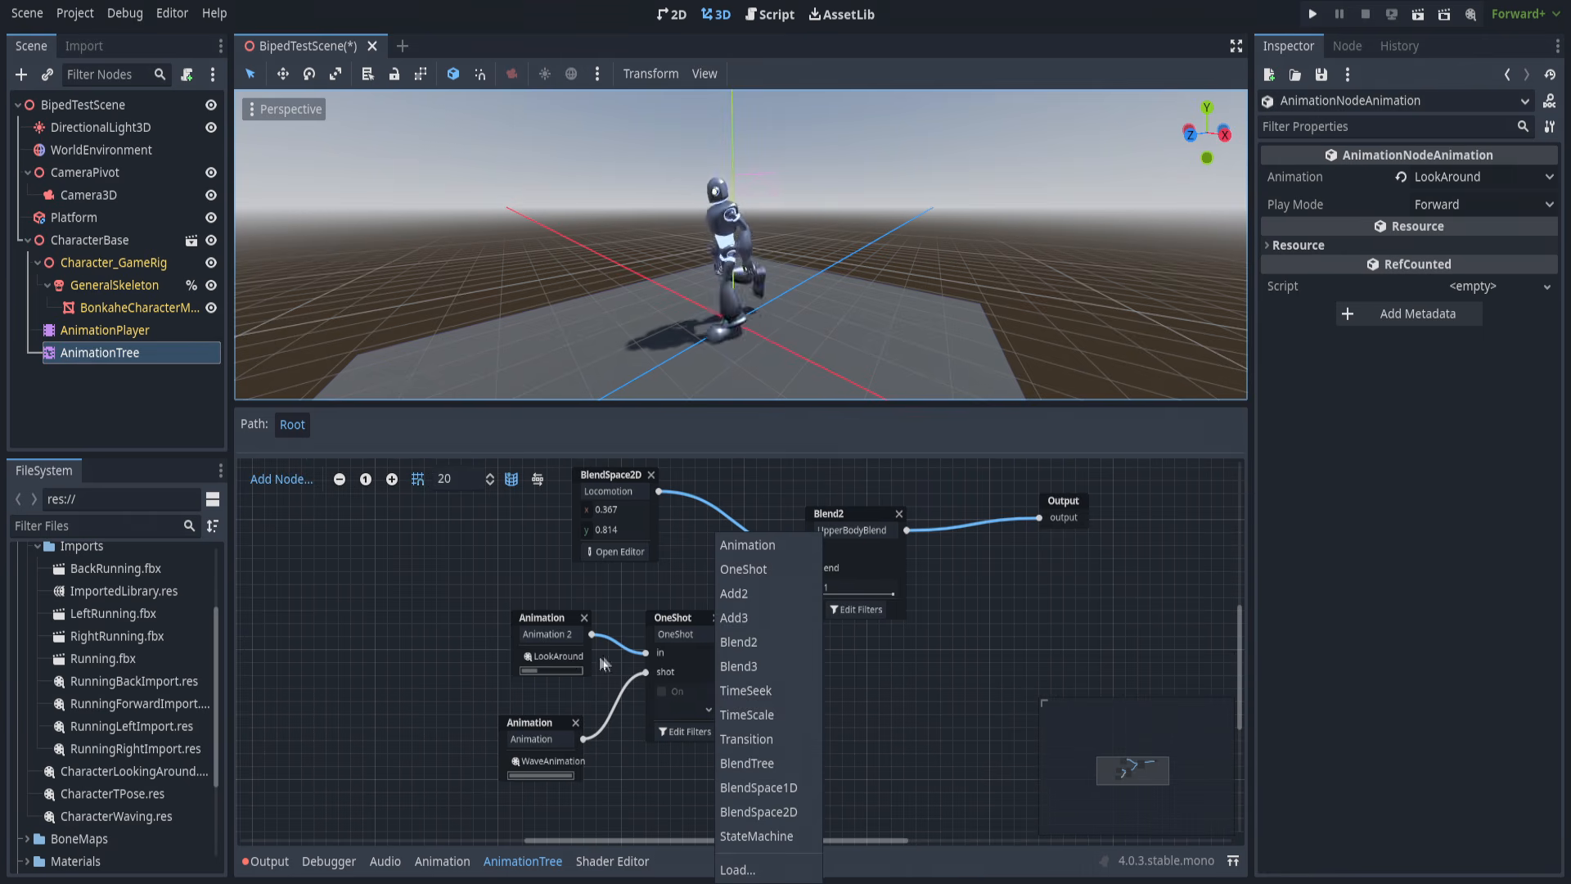
click(641, 585)
middle_drag(640, 583, 659, 617)
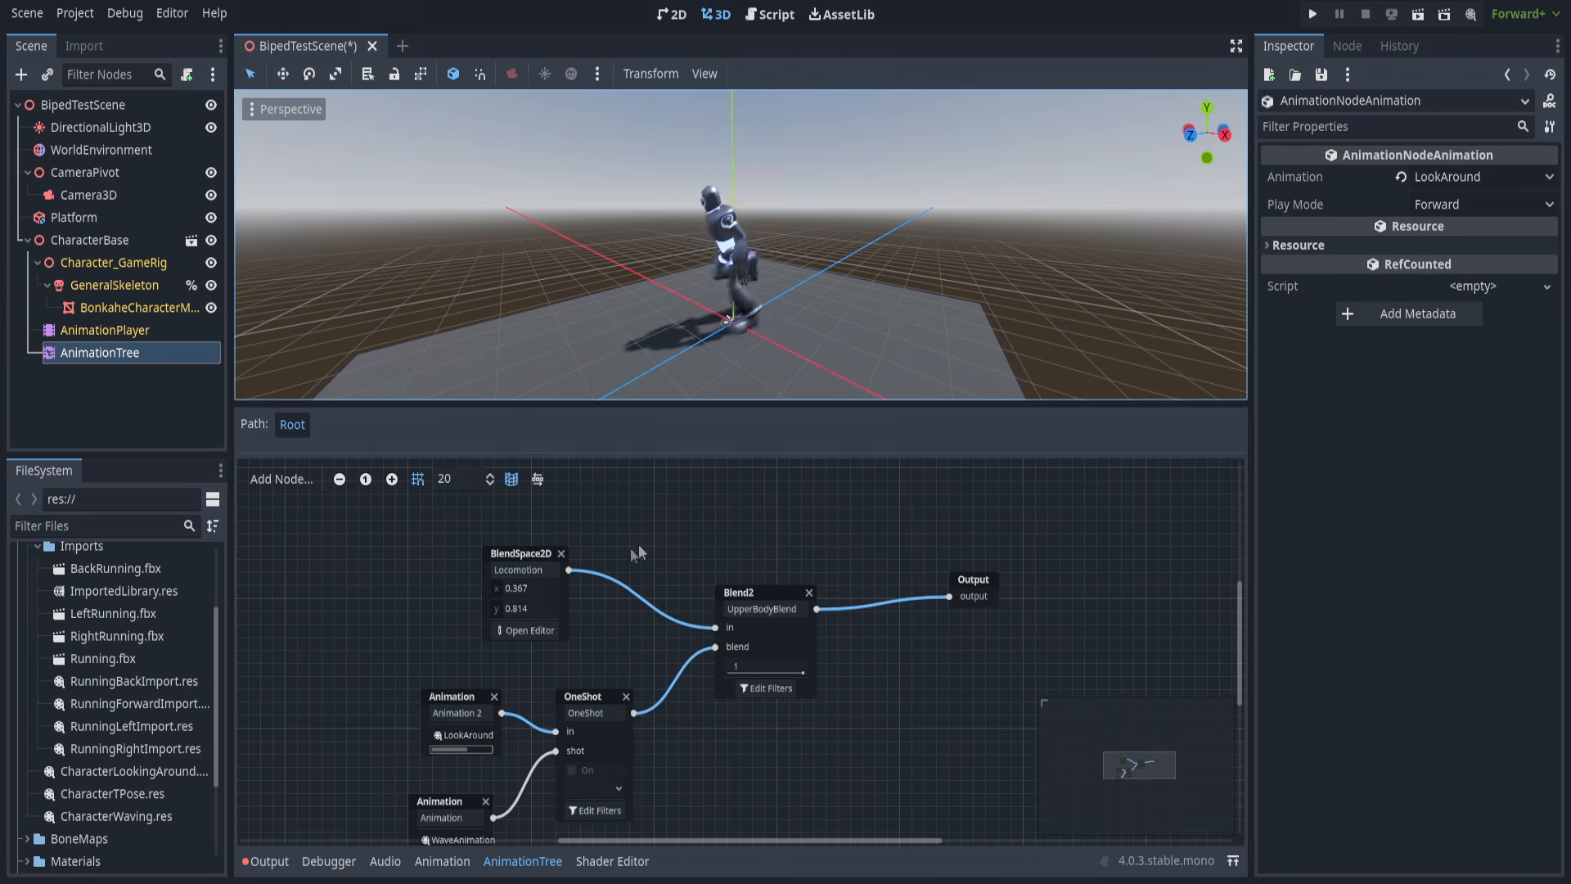
right_click(650, 518)
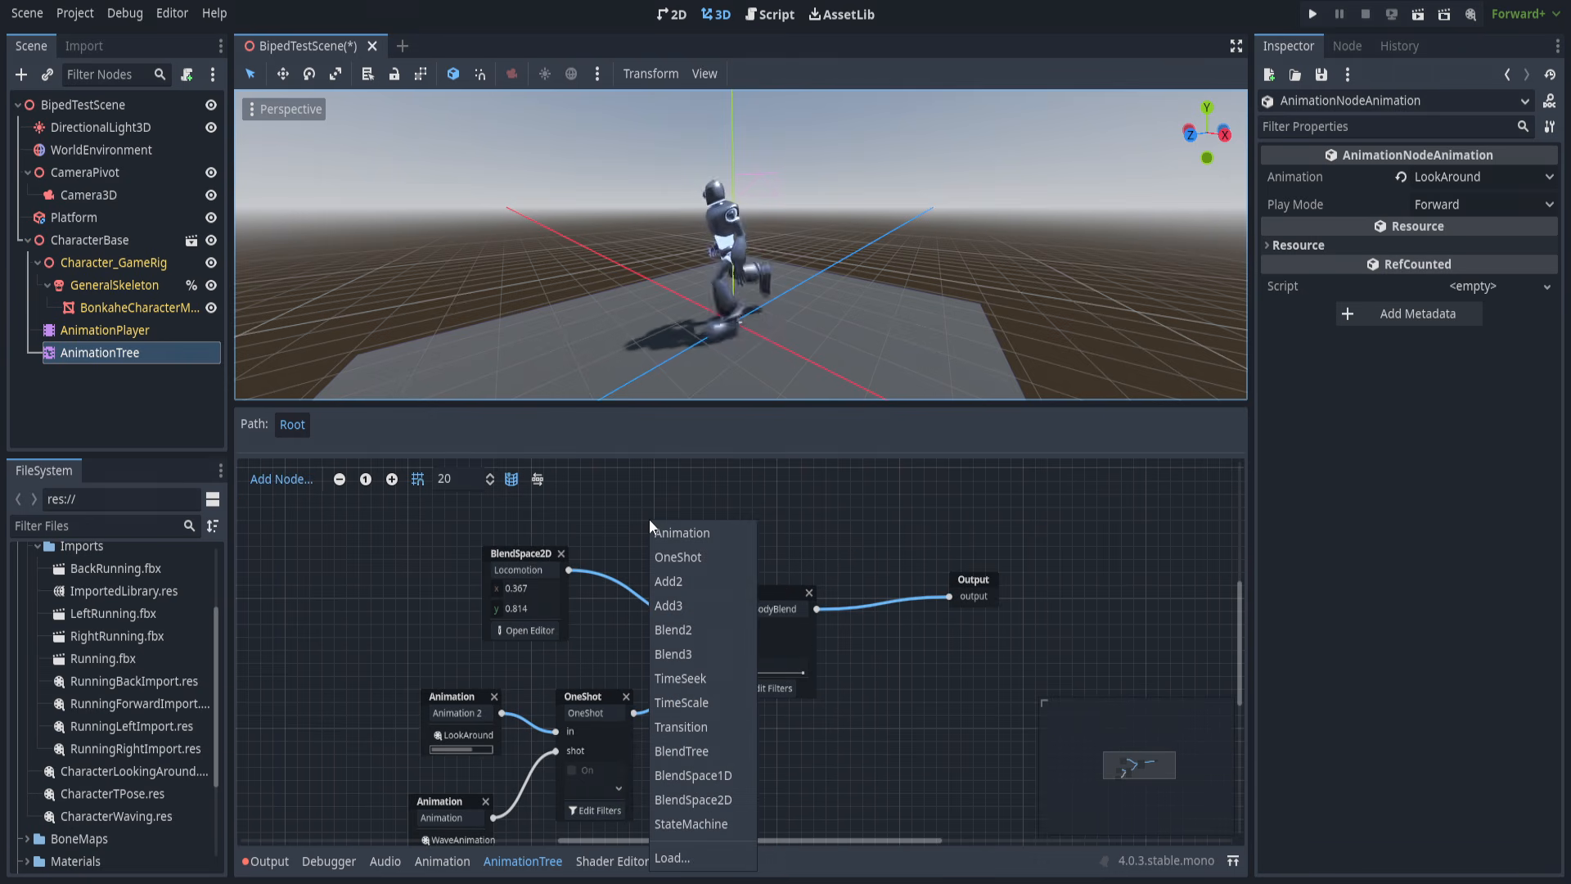
click(700, 678)
click(745, 506)
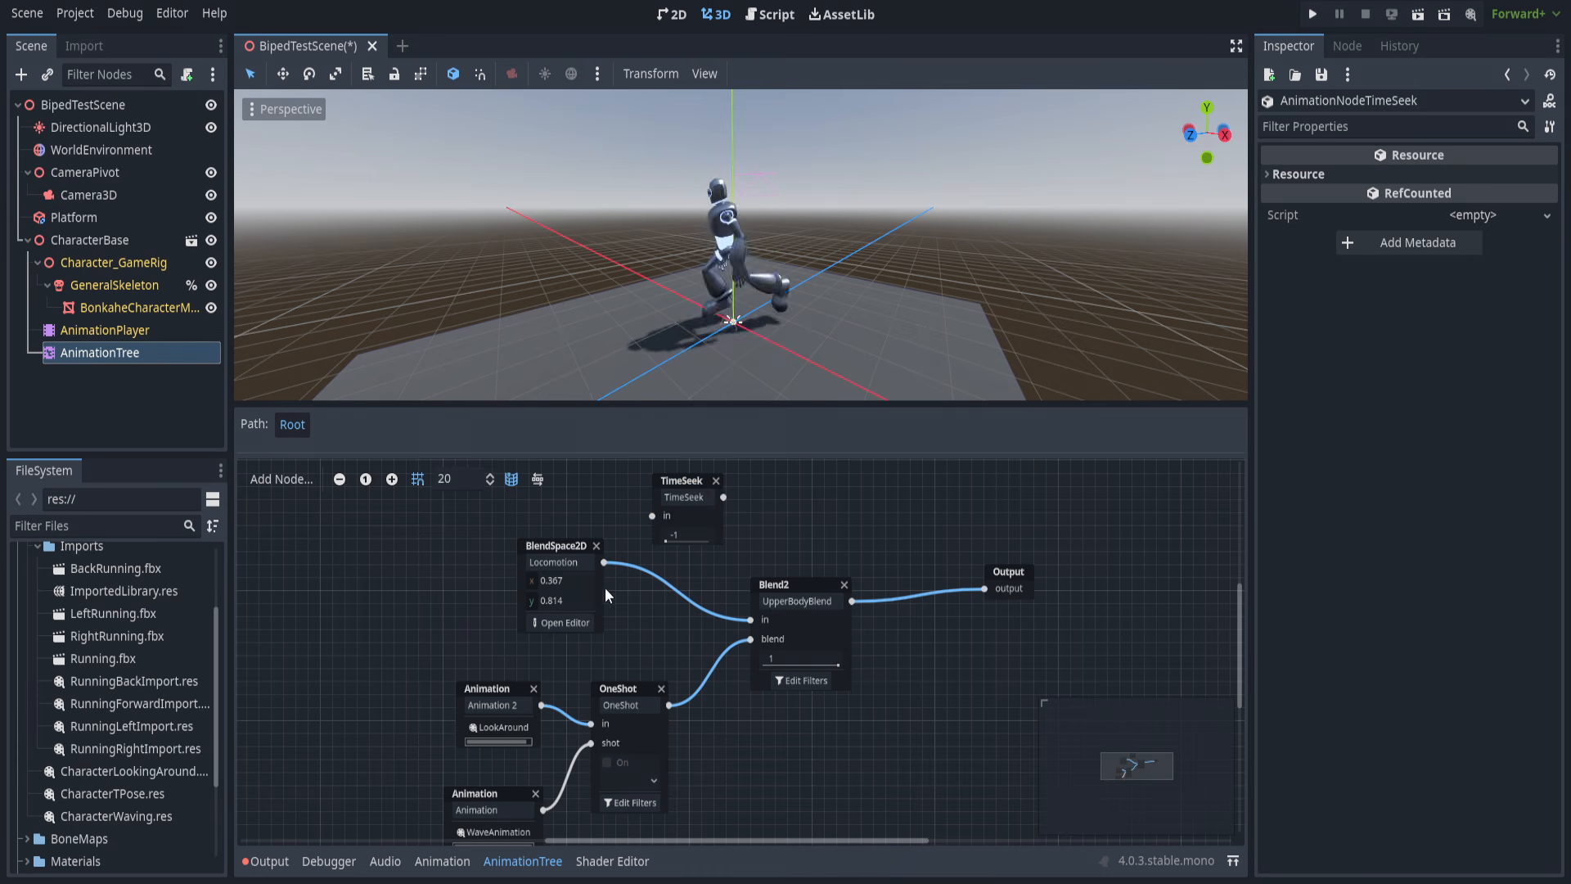
drag(673, 537, 819, 538)
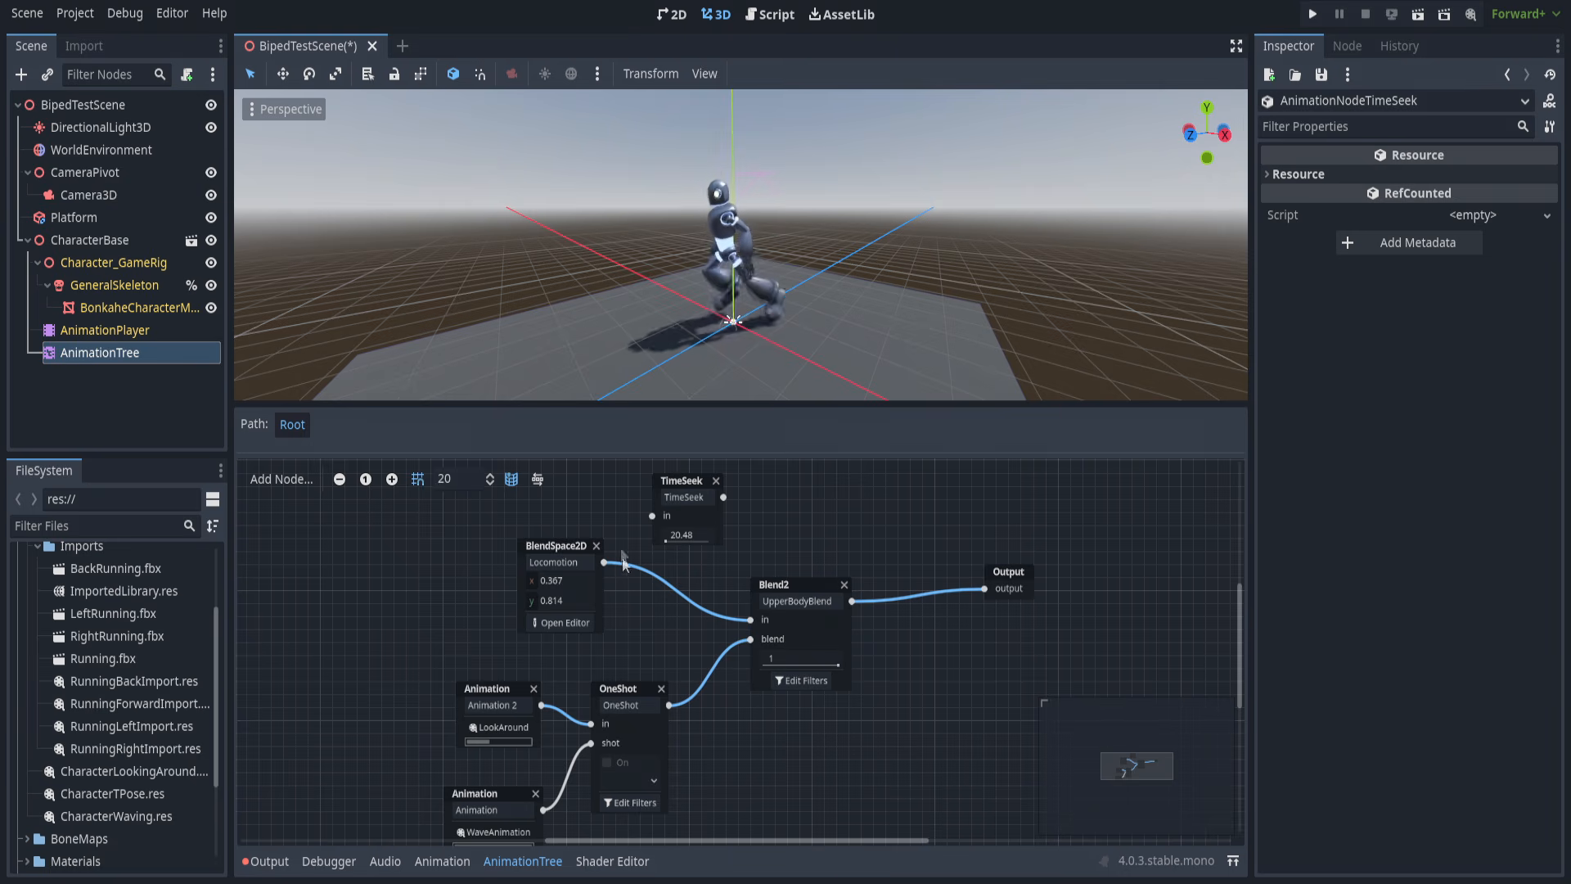
drag(579, 547, 554, 547)
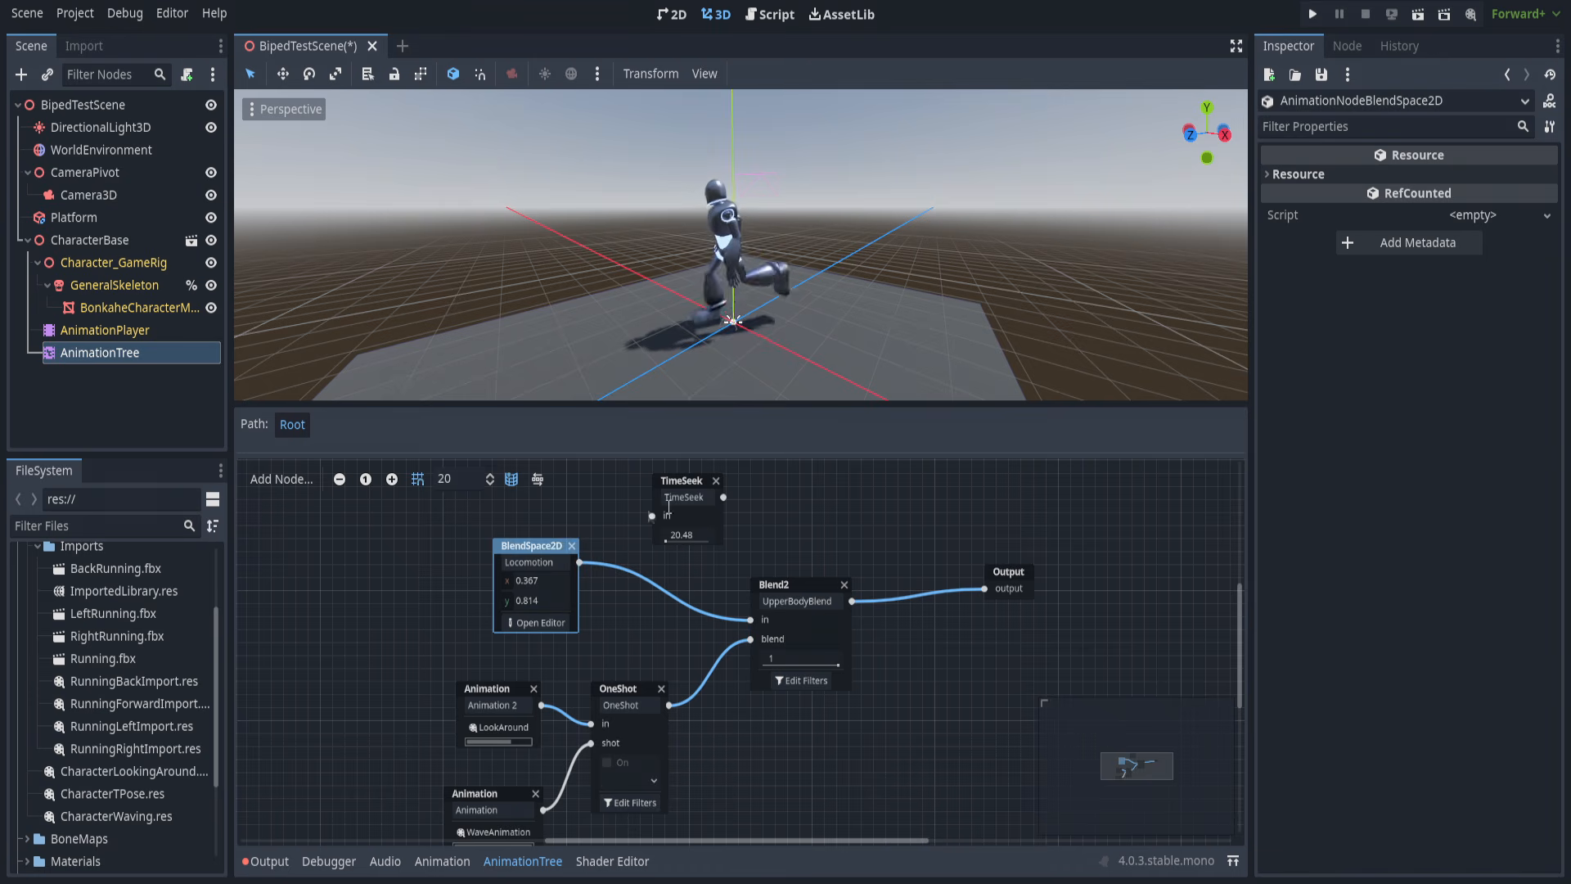
click(716, 480)
Add a TimeScale node and wire it between Locomotion and the in input of UpperBodyBlend.
right_click(674, 500)
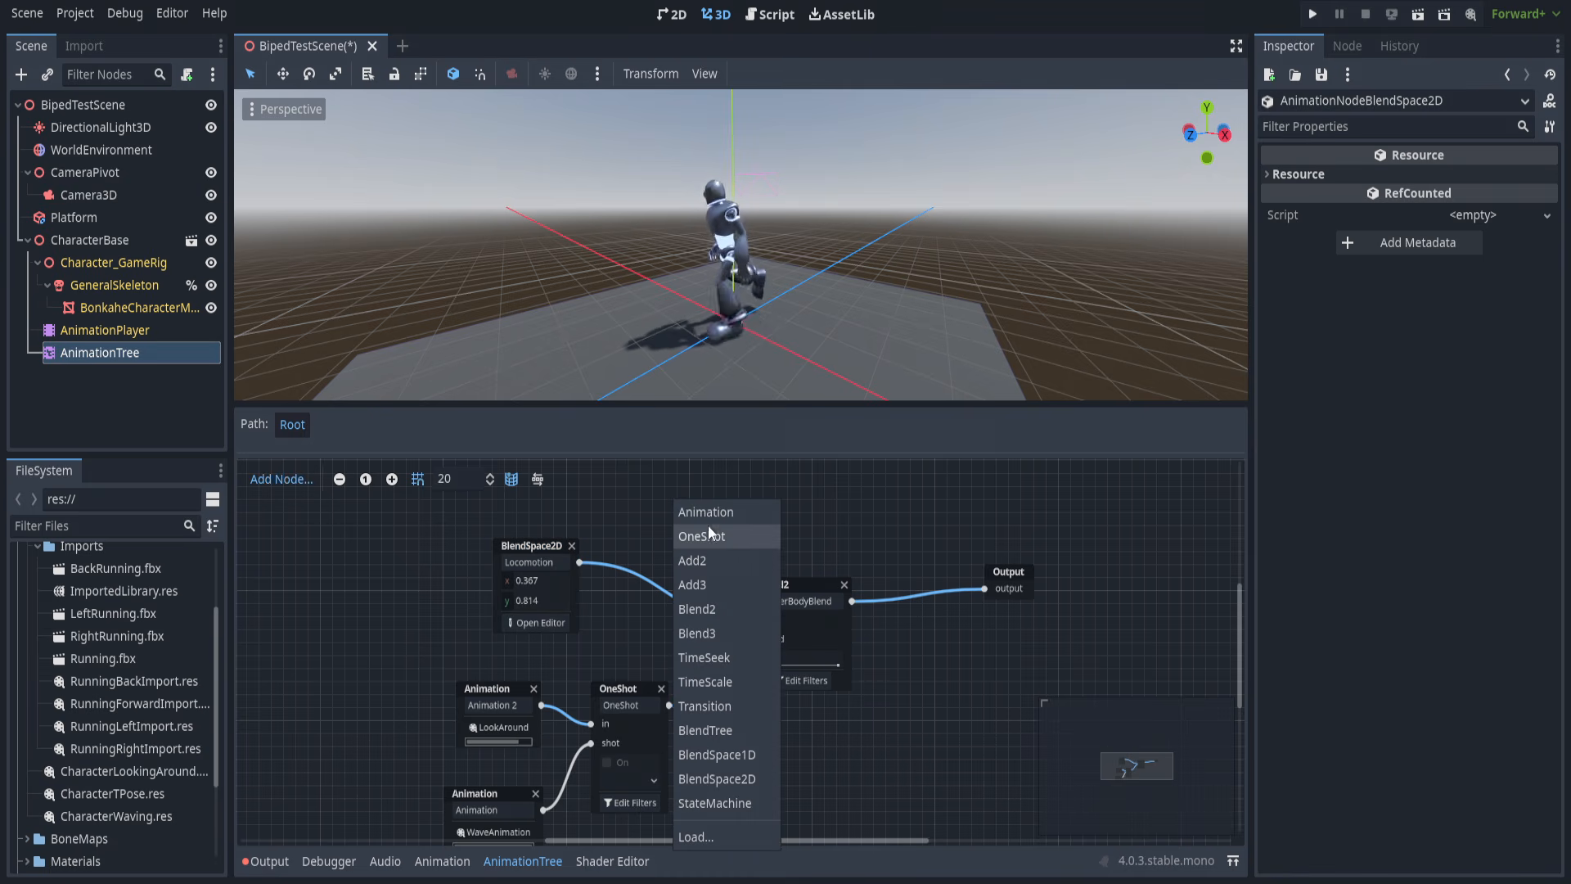
click(730, 679)
drag(722, 501, 691, 508)
drag(750, 619, 610, 562)
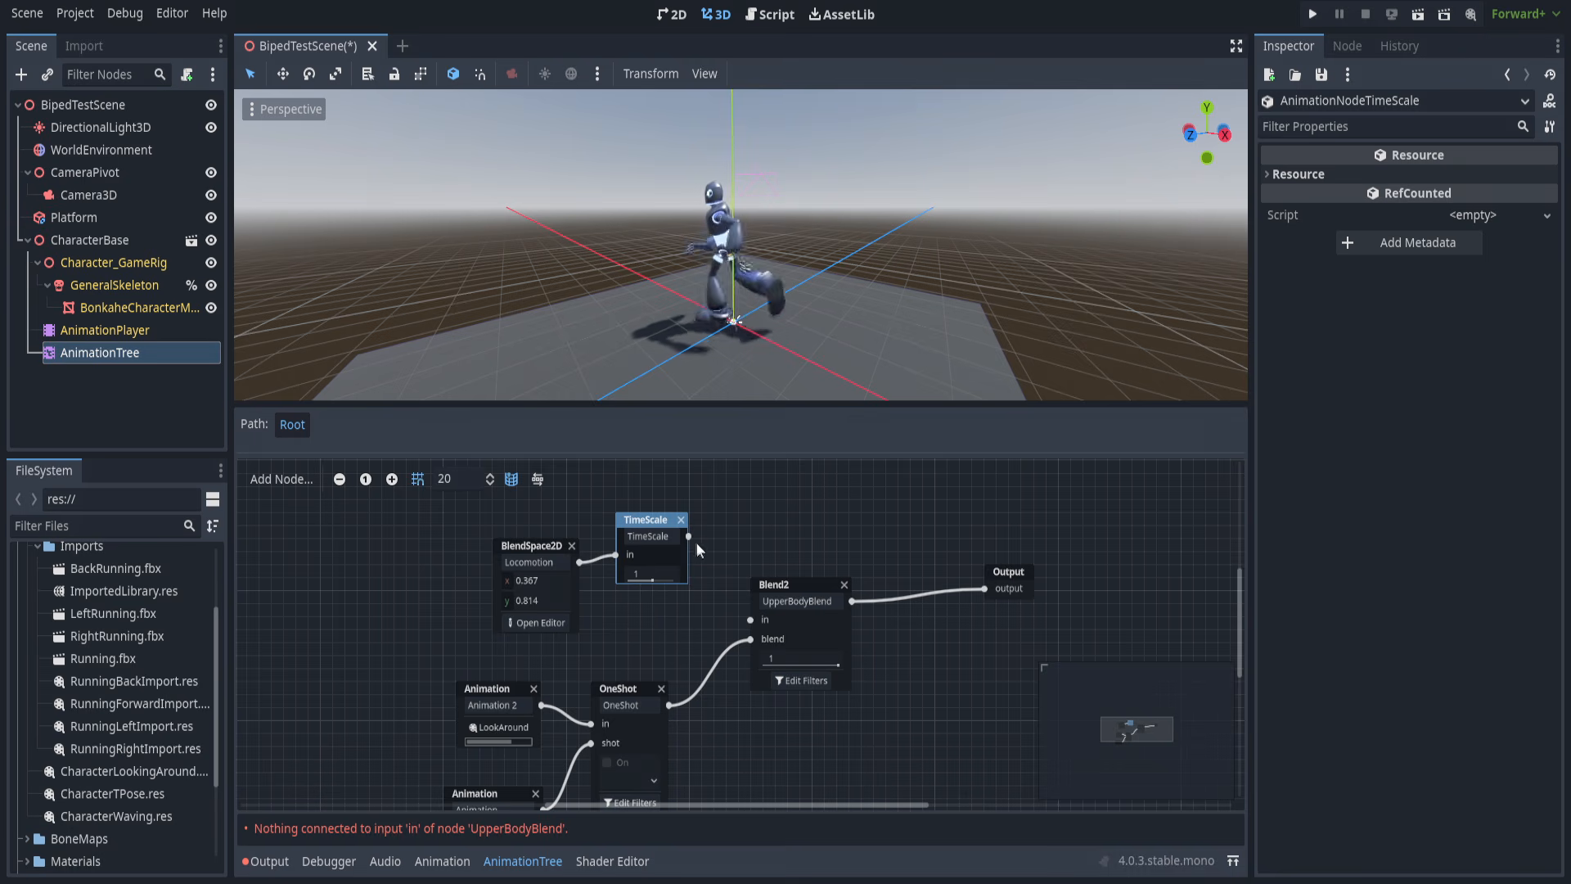
ctrl+scroll(693, 542, up, 1)
drag(695, 542, 762, 644)
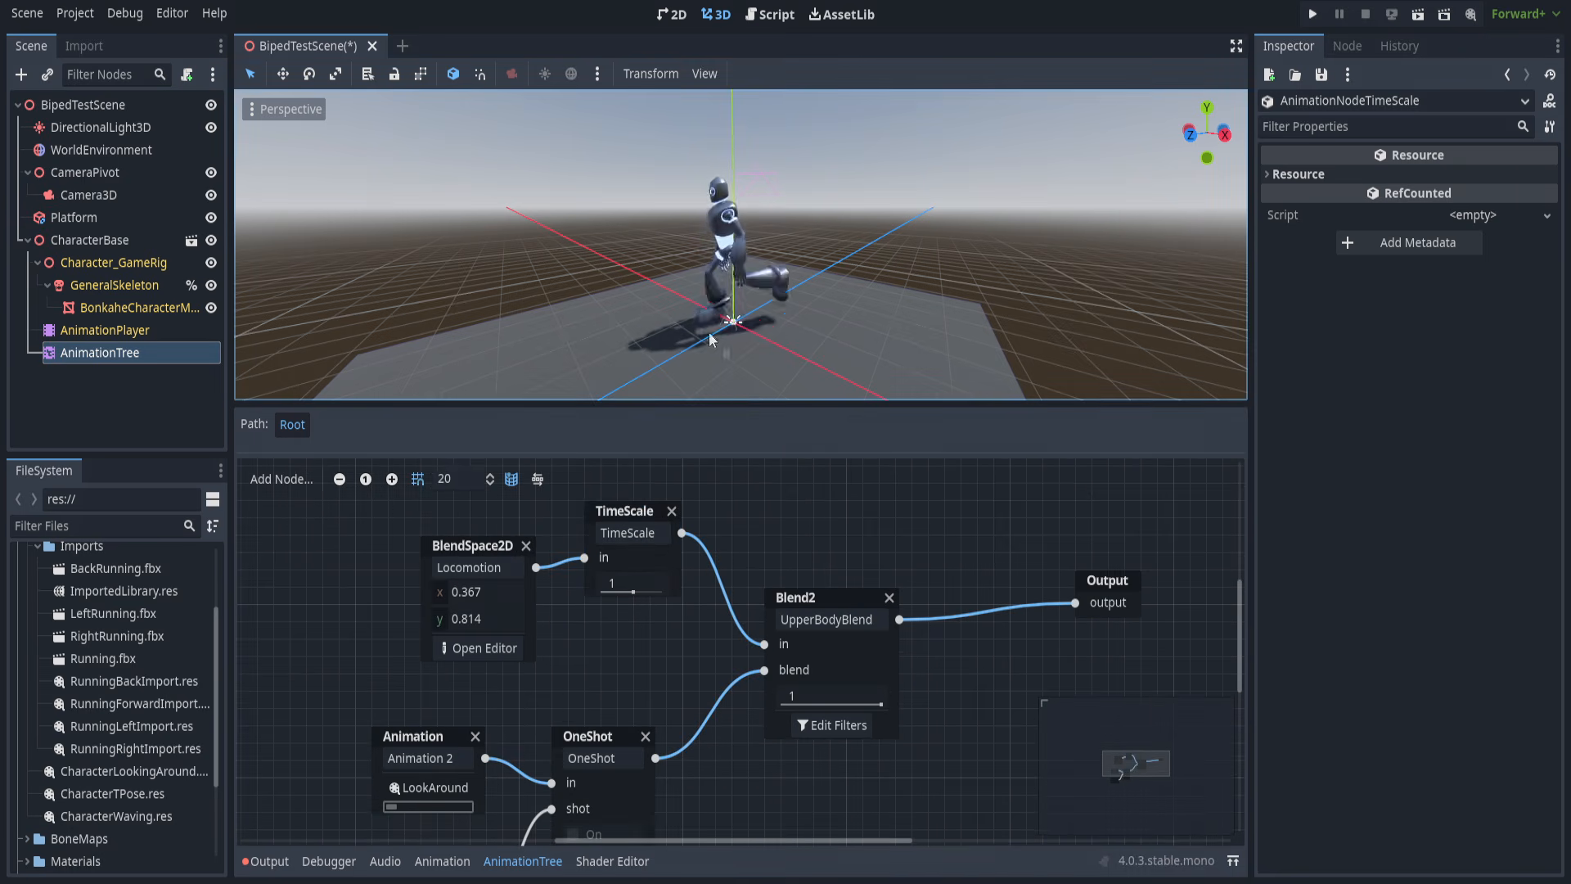
Set the TimeScale value to 2 and examine the running character's animation speed.
click(627, 581)
text(2)
key(Return)
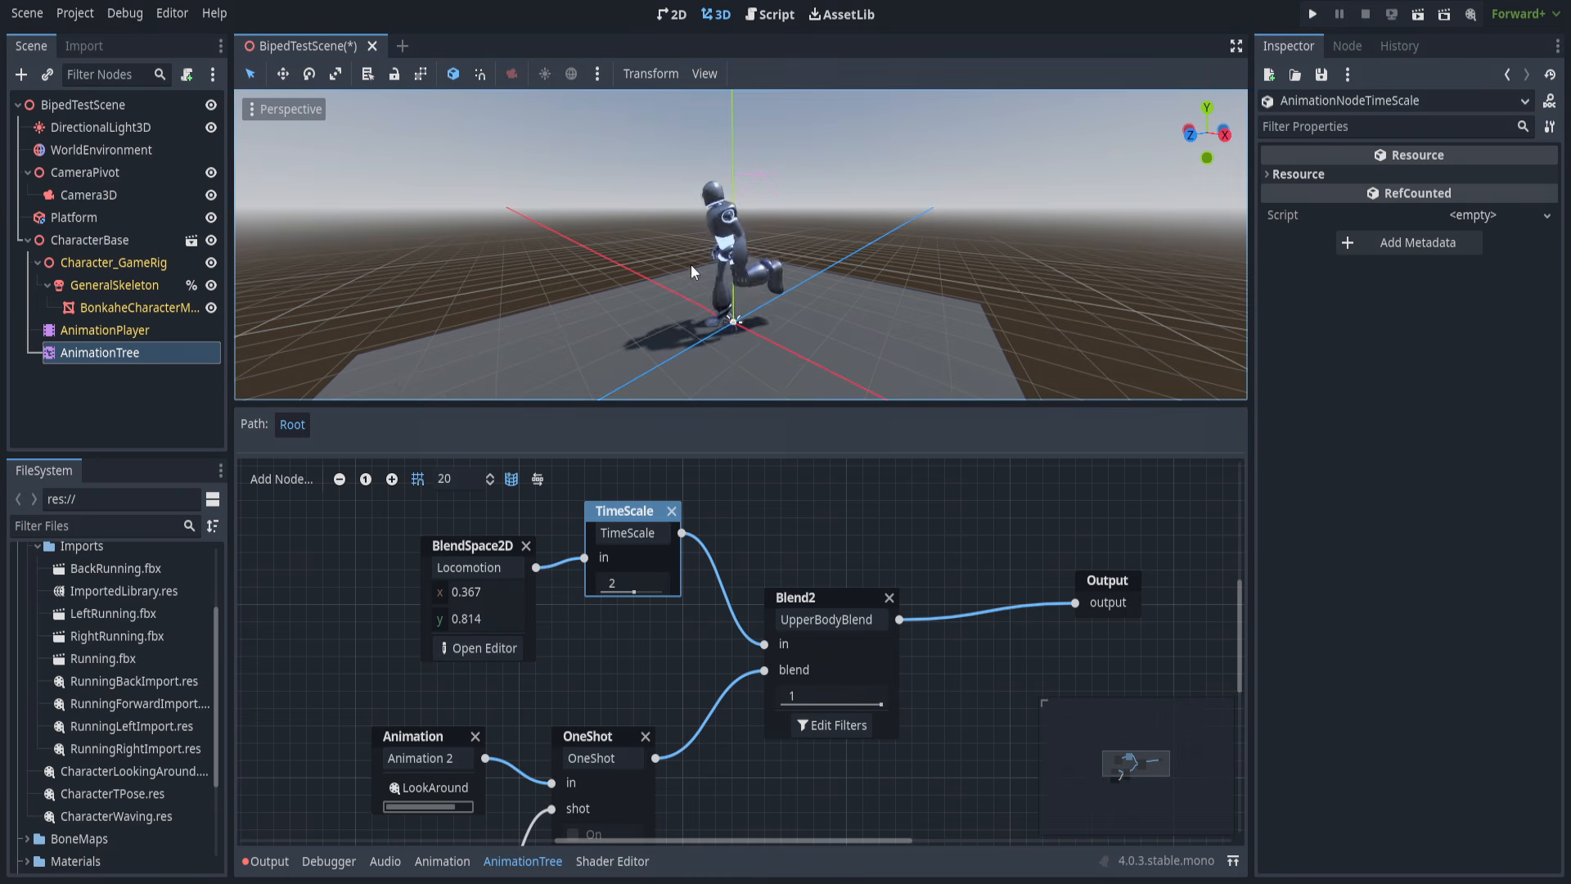
scroll(756, 258, up, 3)
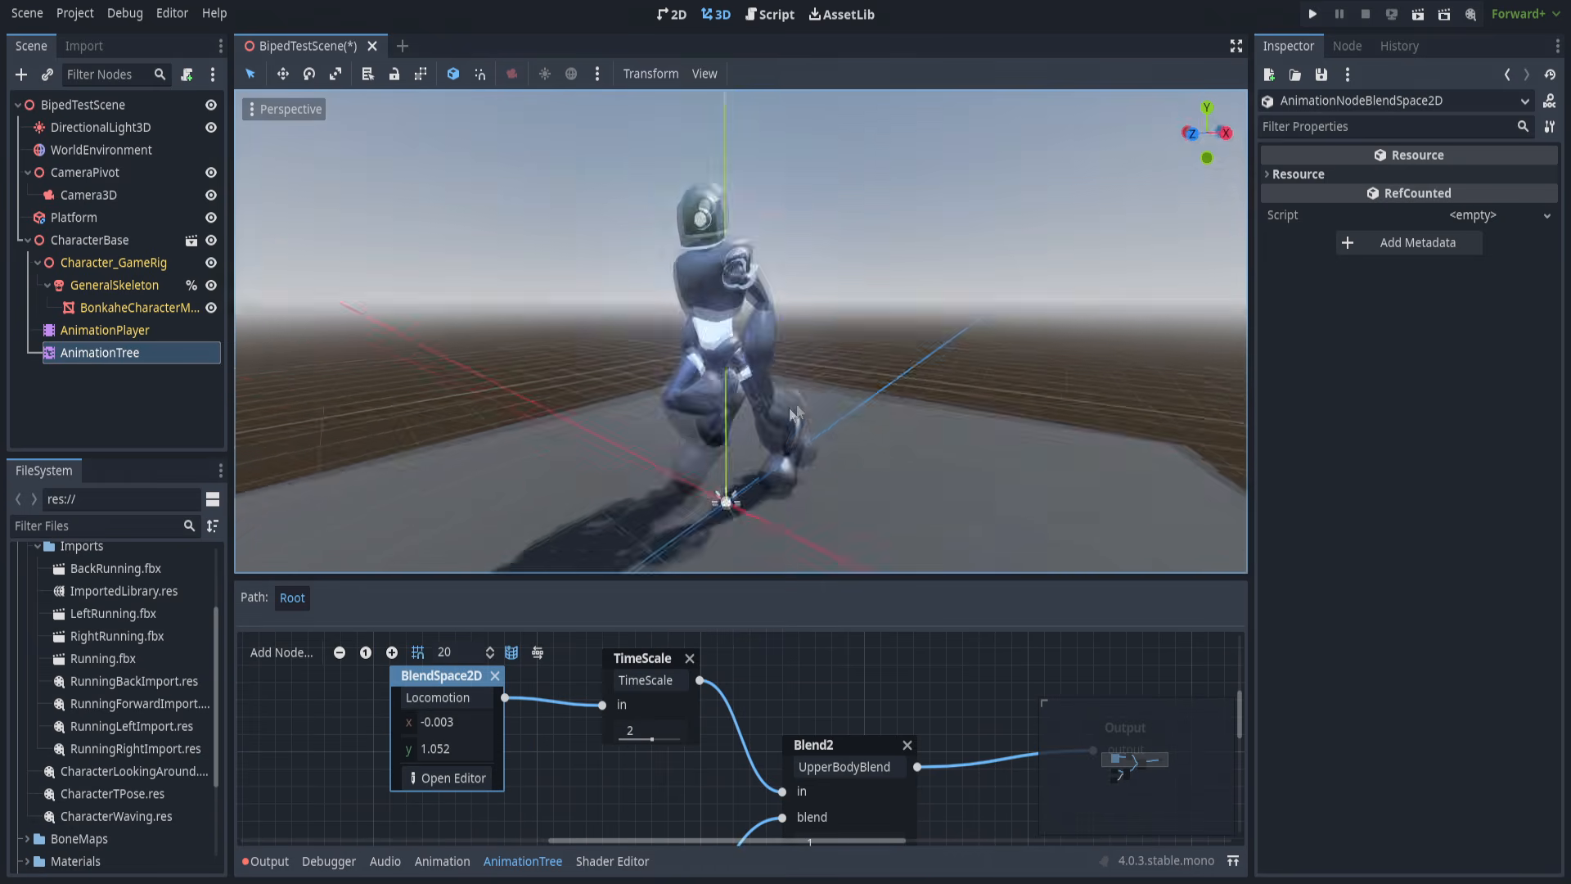
scroll(897, 412, down, 5)
scroll(694, 730, down, 5)
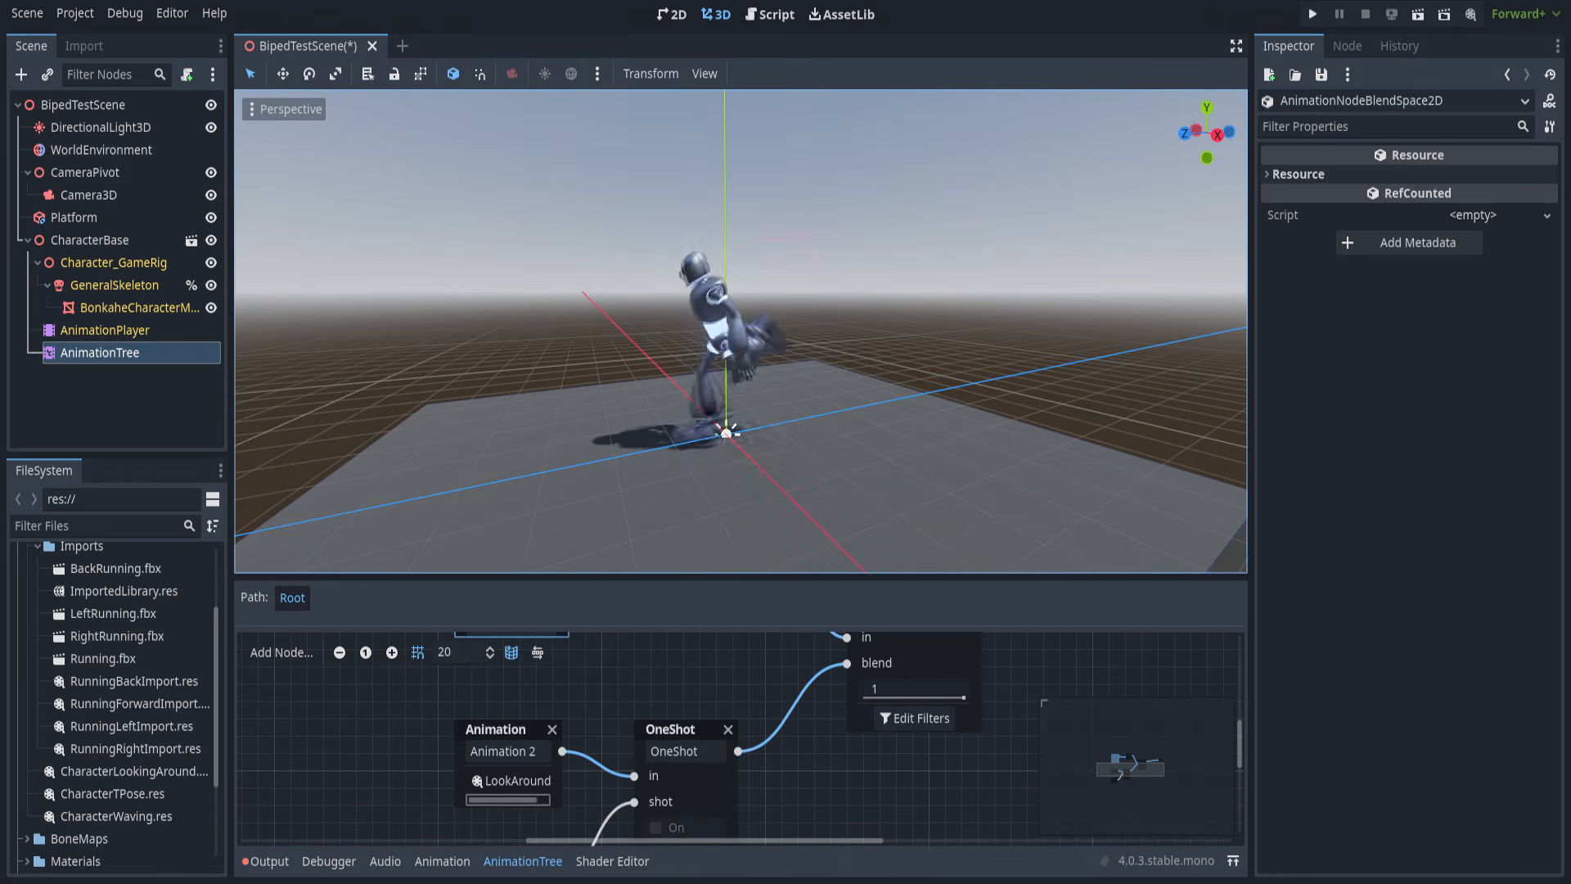
Fire the OneShot wave and examine the upper body while the legs run at the scaled speed.
click(694, 738)
click(694, 797)
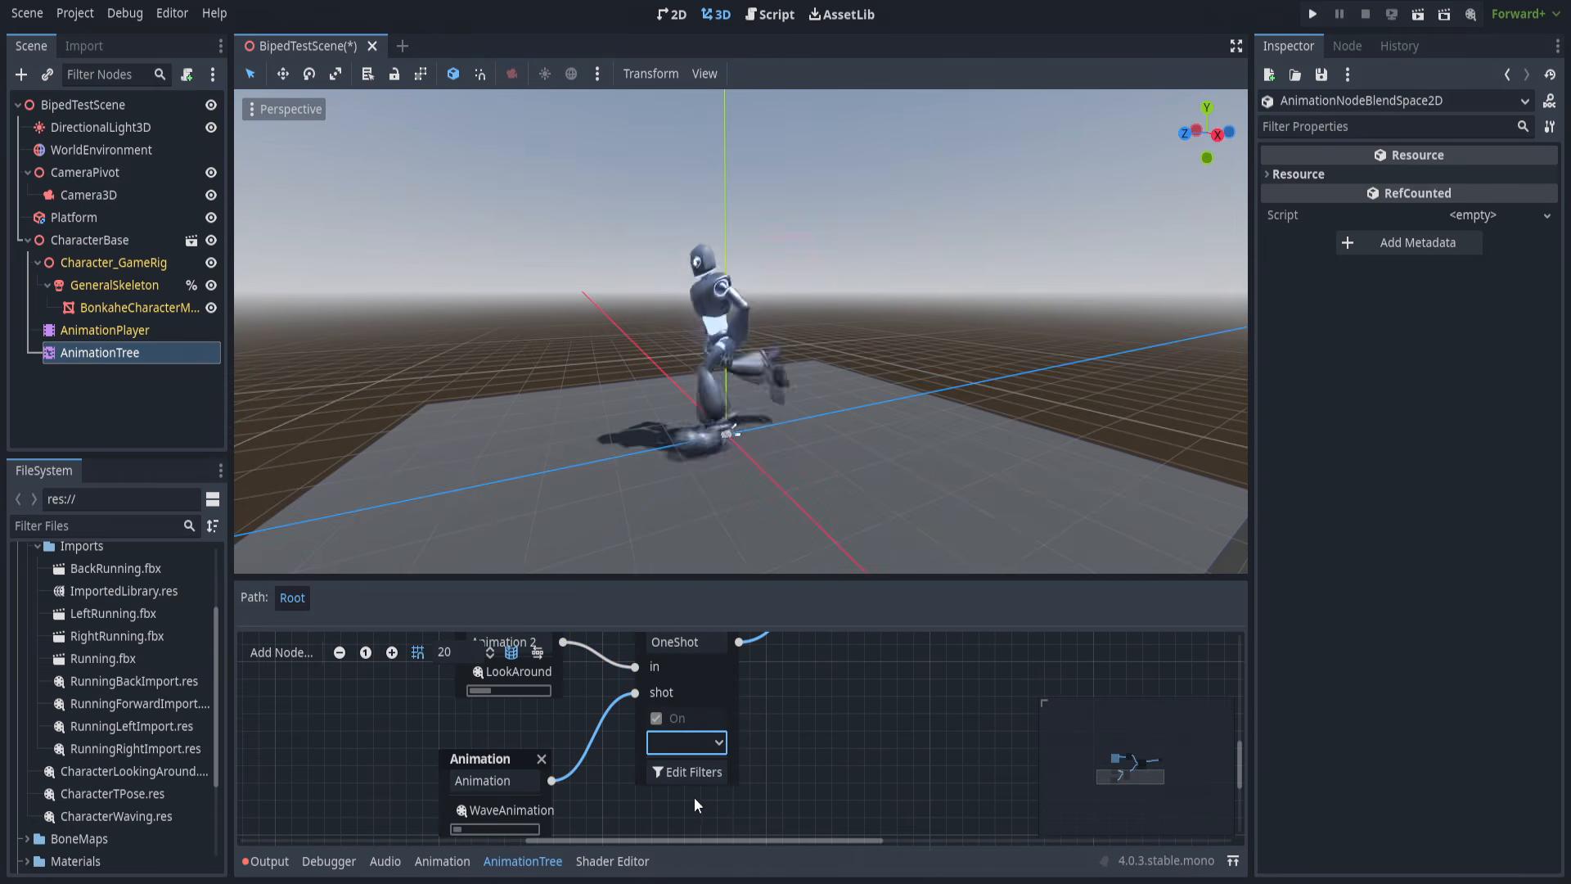
scroll(676, 409, up, 5)
scroll(802, 264, down, 4)
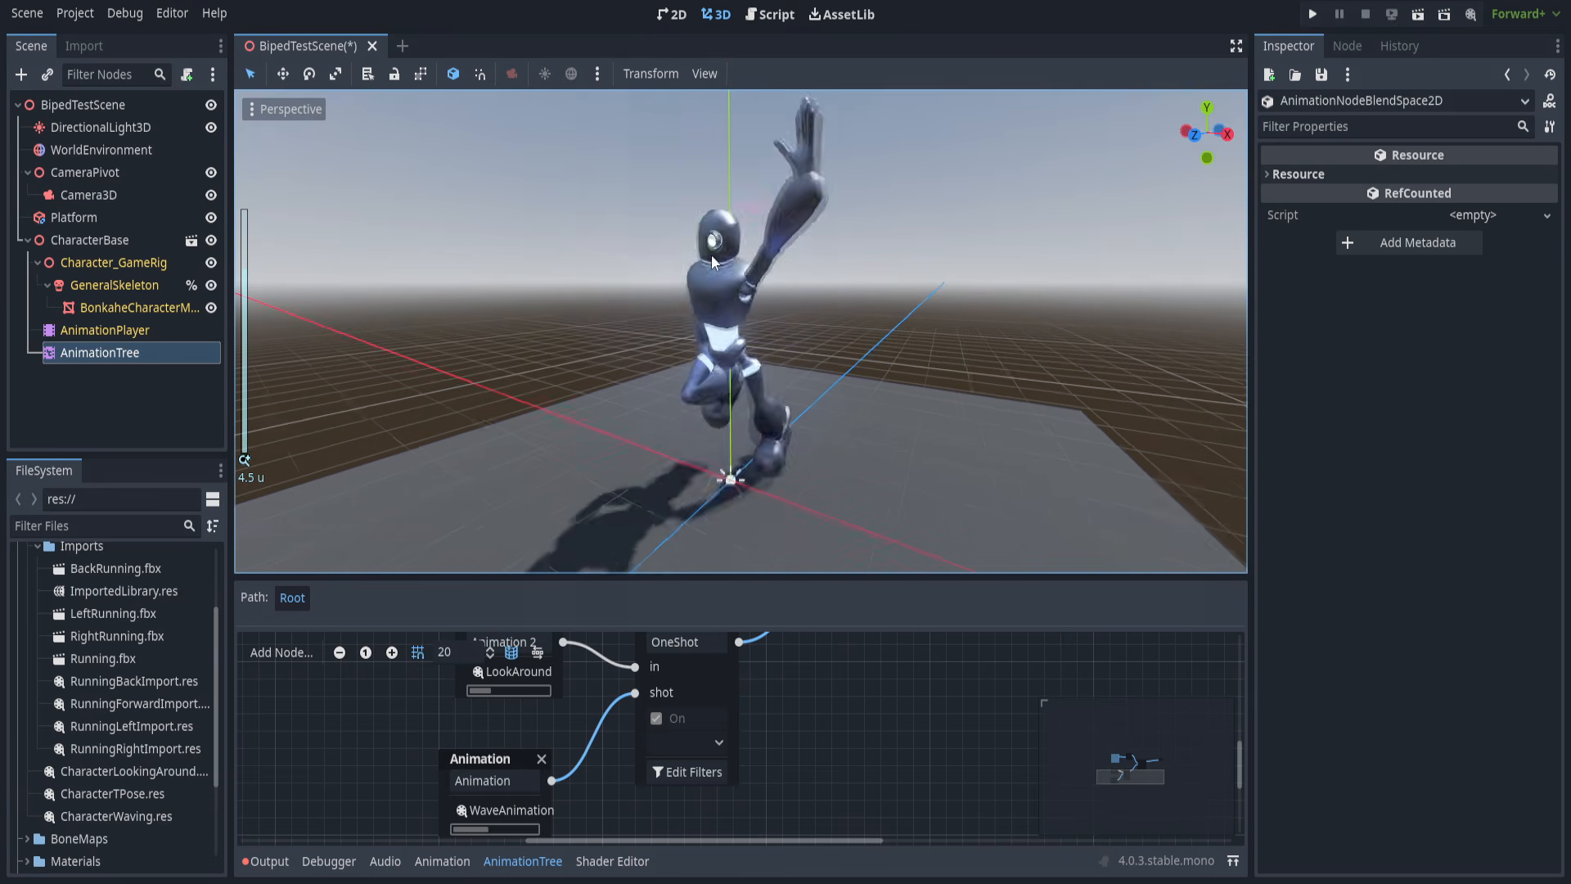
scroll(786, 737, up, 5)
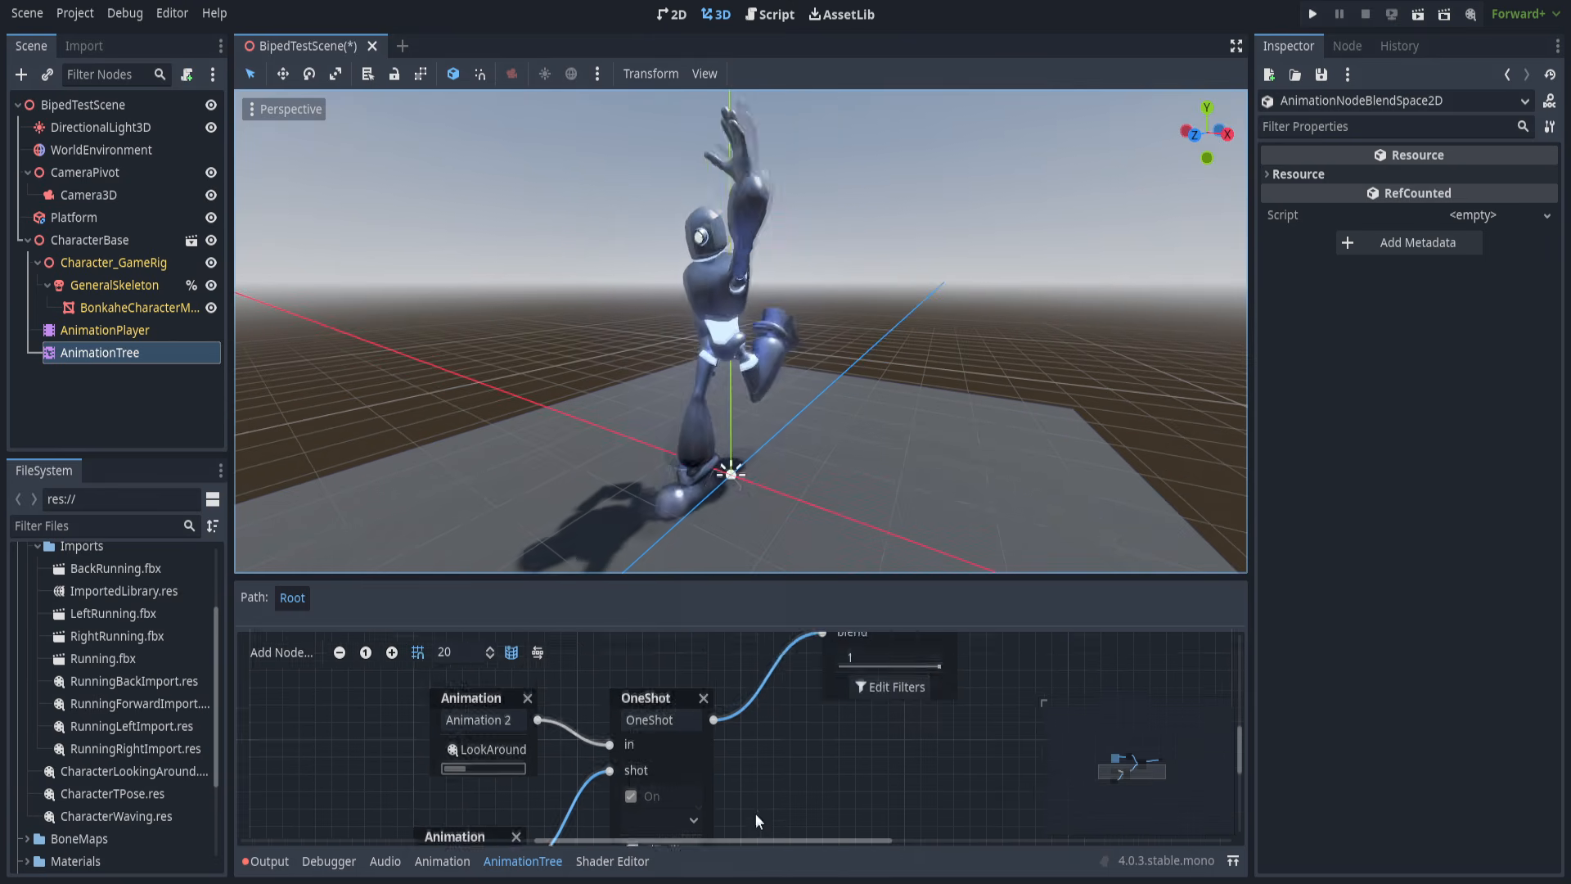
Restore the TimeScale value to 1.
click(729, 721)
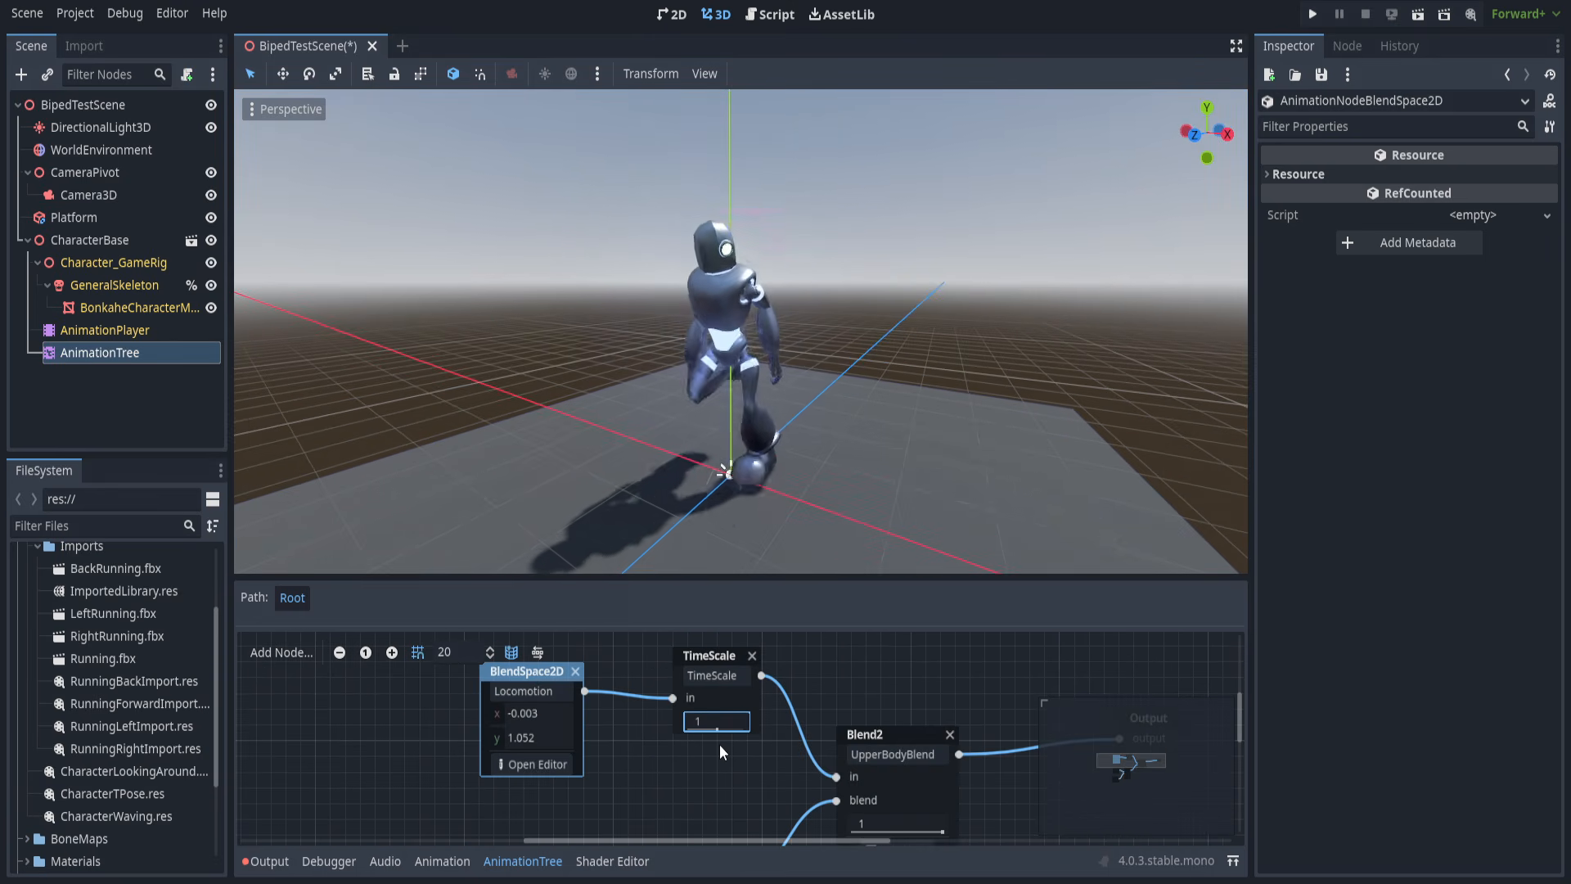
scroll(682, 648, down, 3)
scroll(785, 736, down, 2)
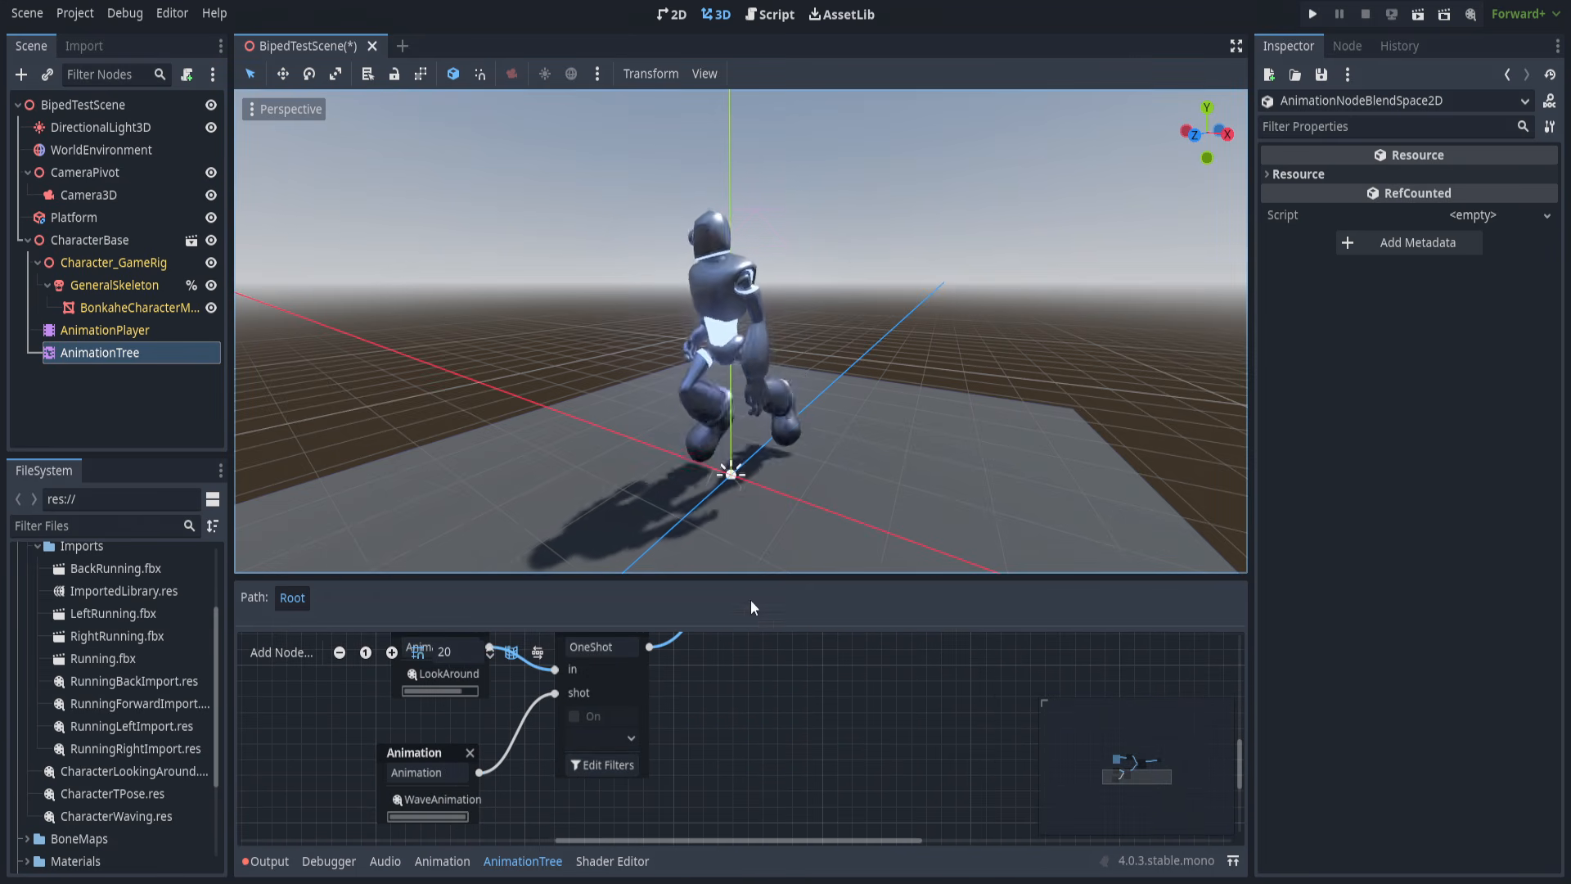
Enlarge the node graph area and add a Transition node beside the OneShot node.
drag(740, 575, 743, 376)
middle_drag(767, 548, 840, 675)
right_click(834, 650)
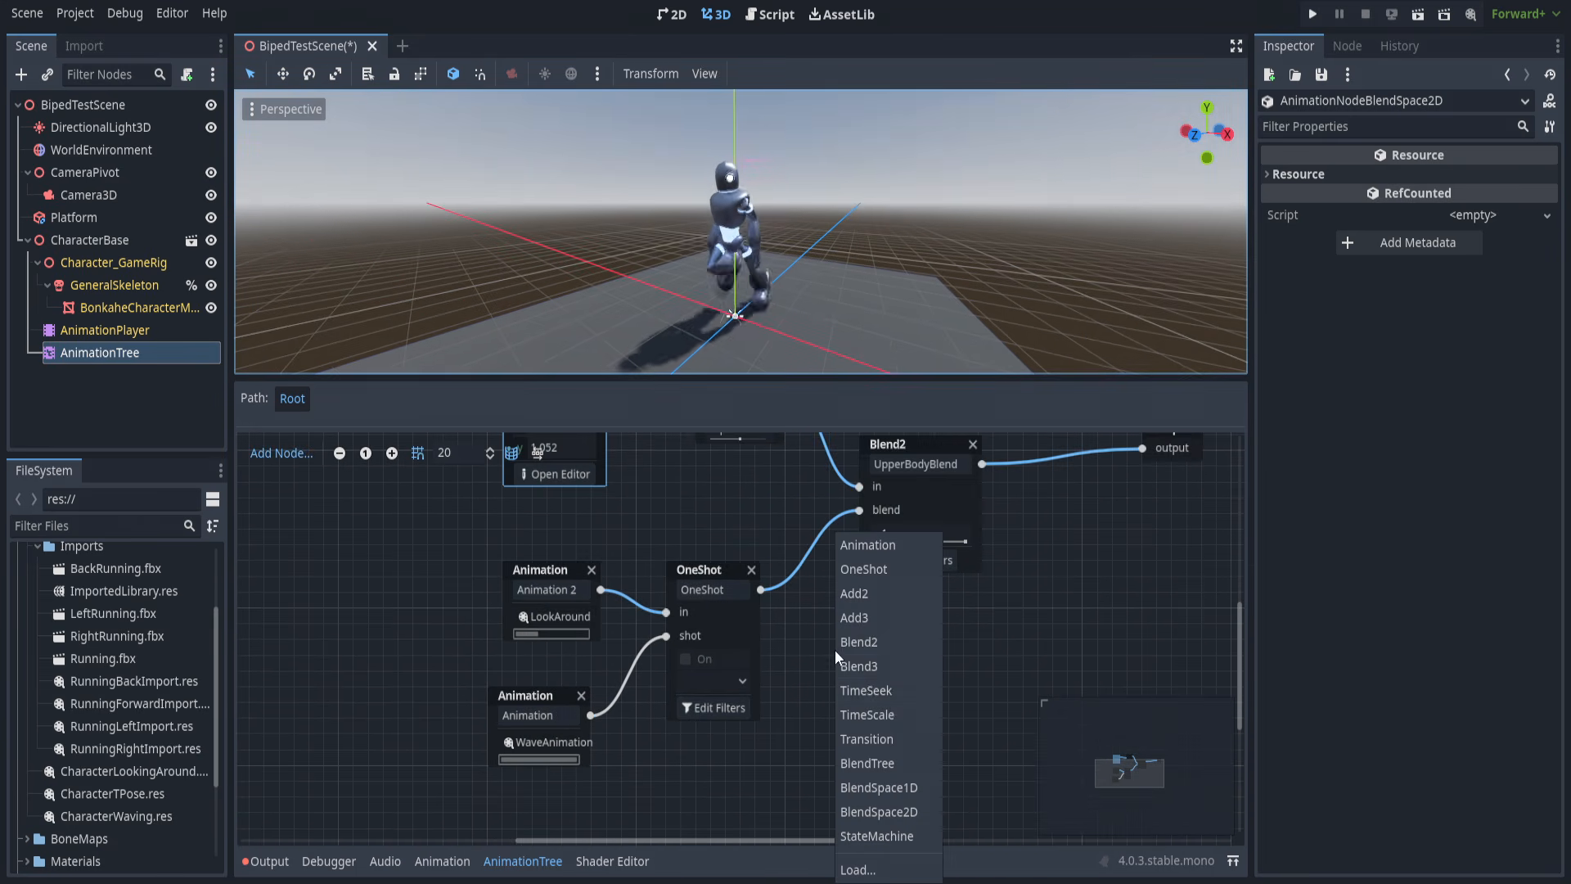
click(881, 740)
drag(872, 665, 853, 670)
click(728, 661)
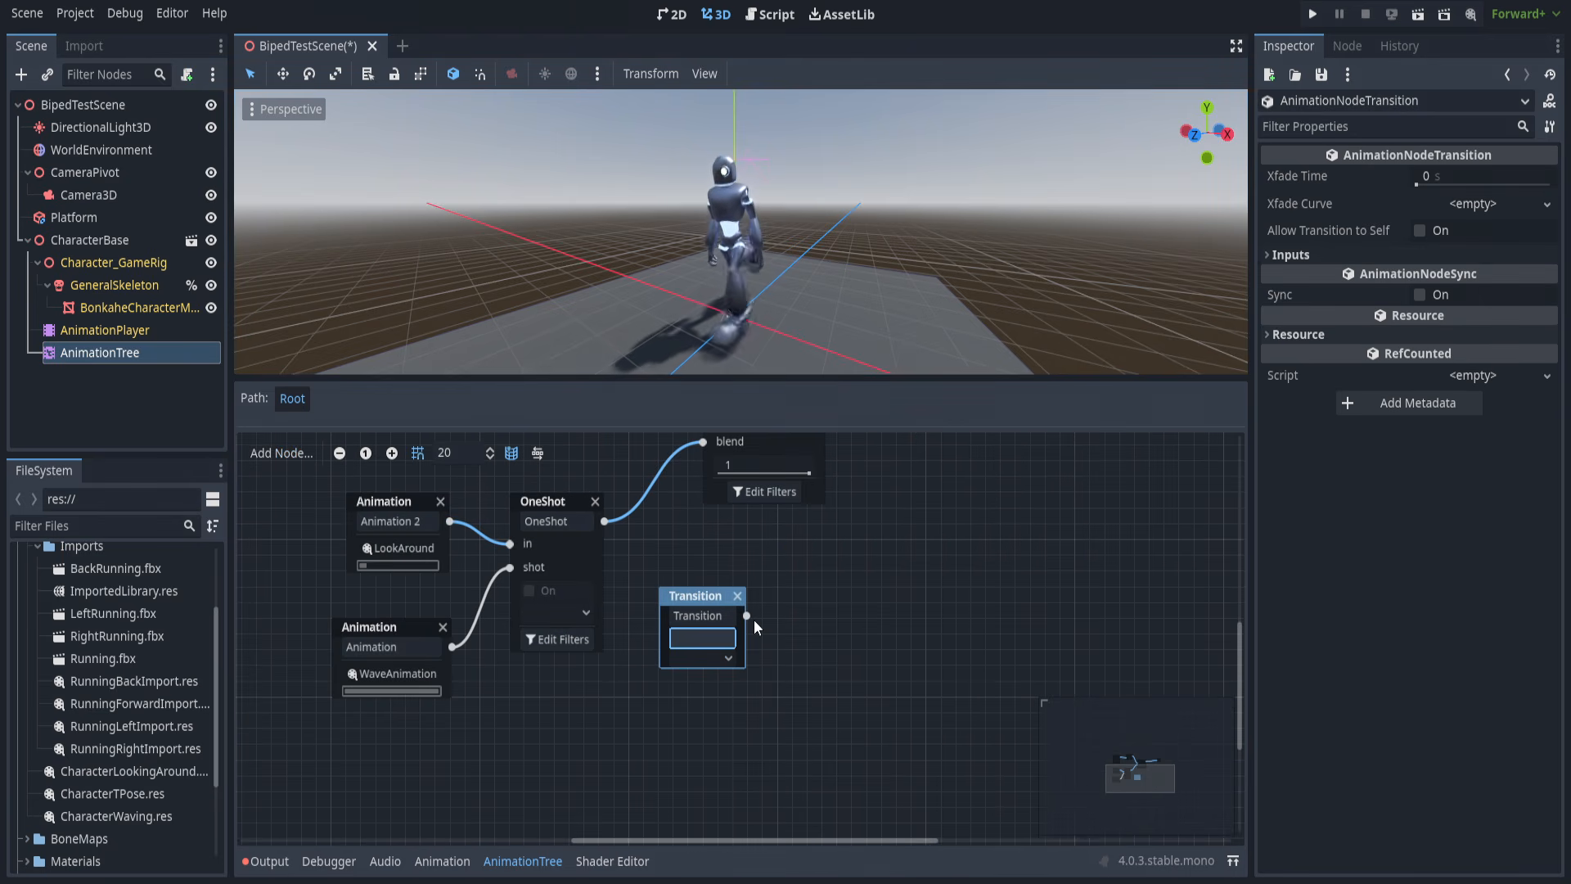
drag(716, 598, 701, 599)
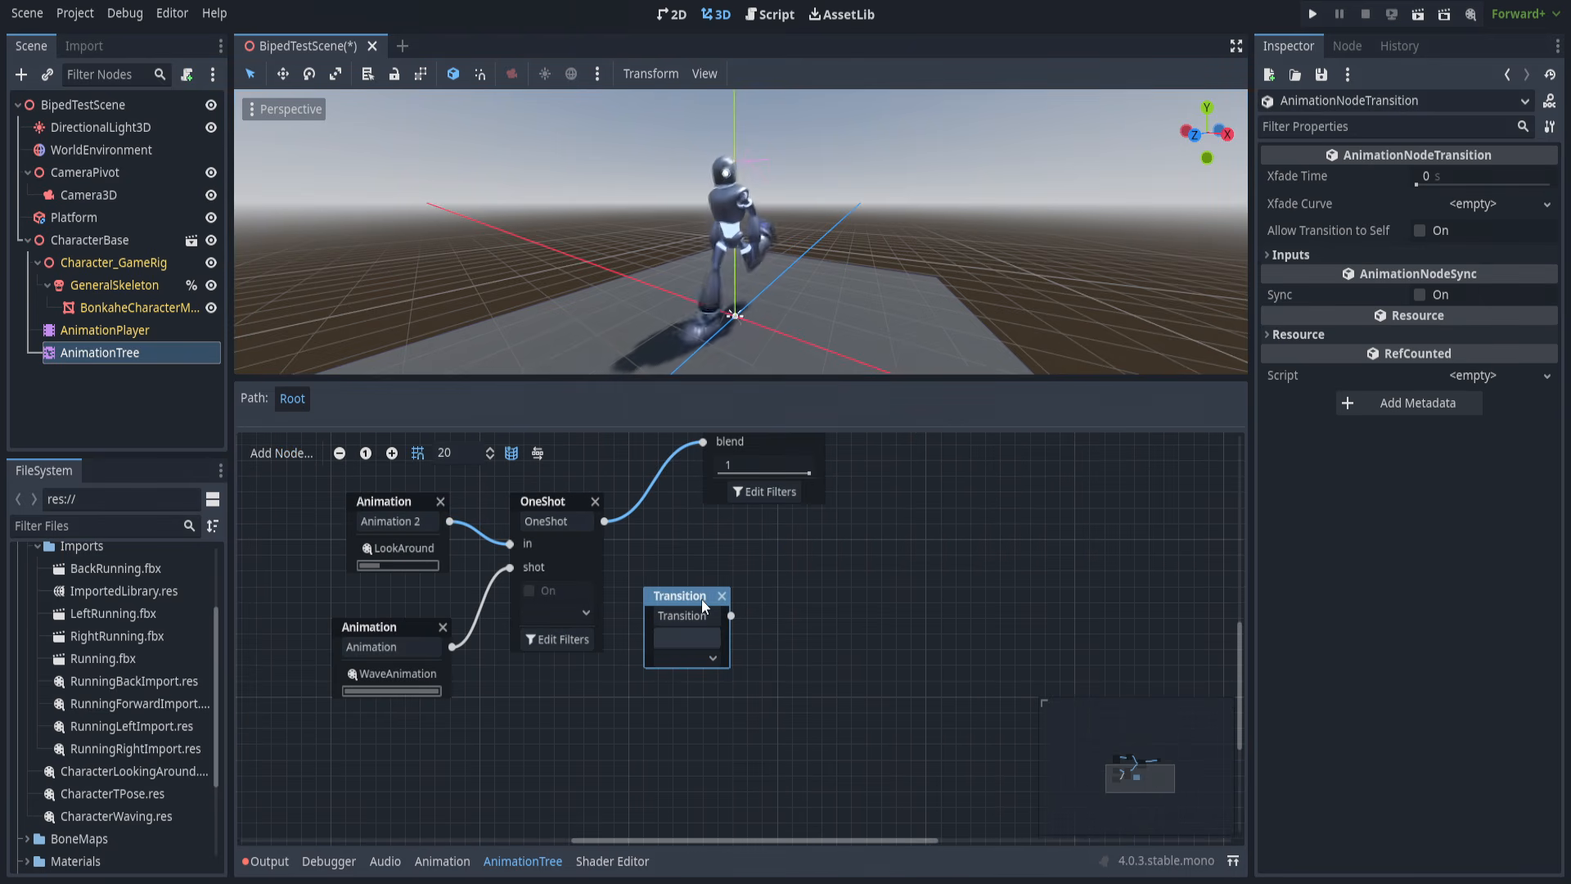
Add two inputs, state_0 and state_1, to the Transition node.
click(1304, 253)
click(1360, 280)
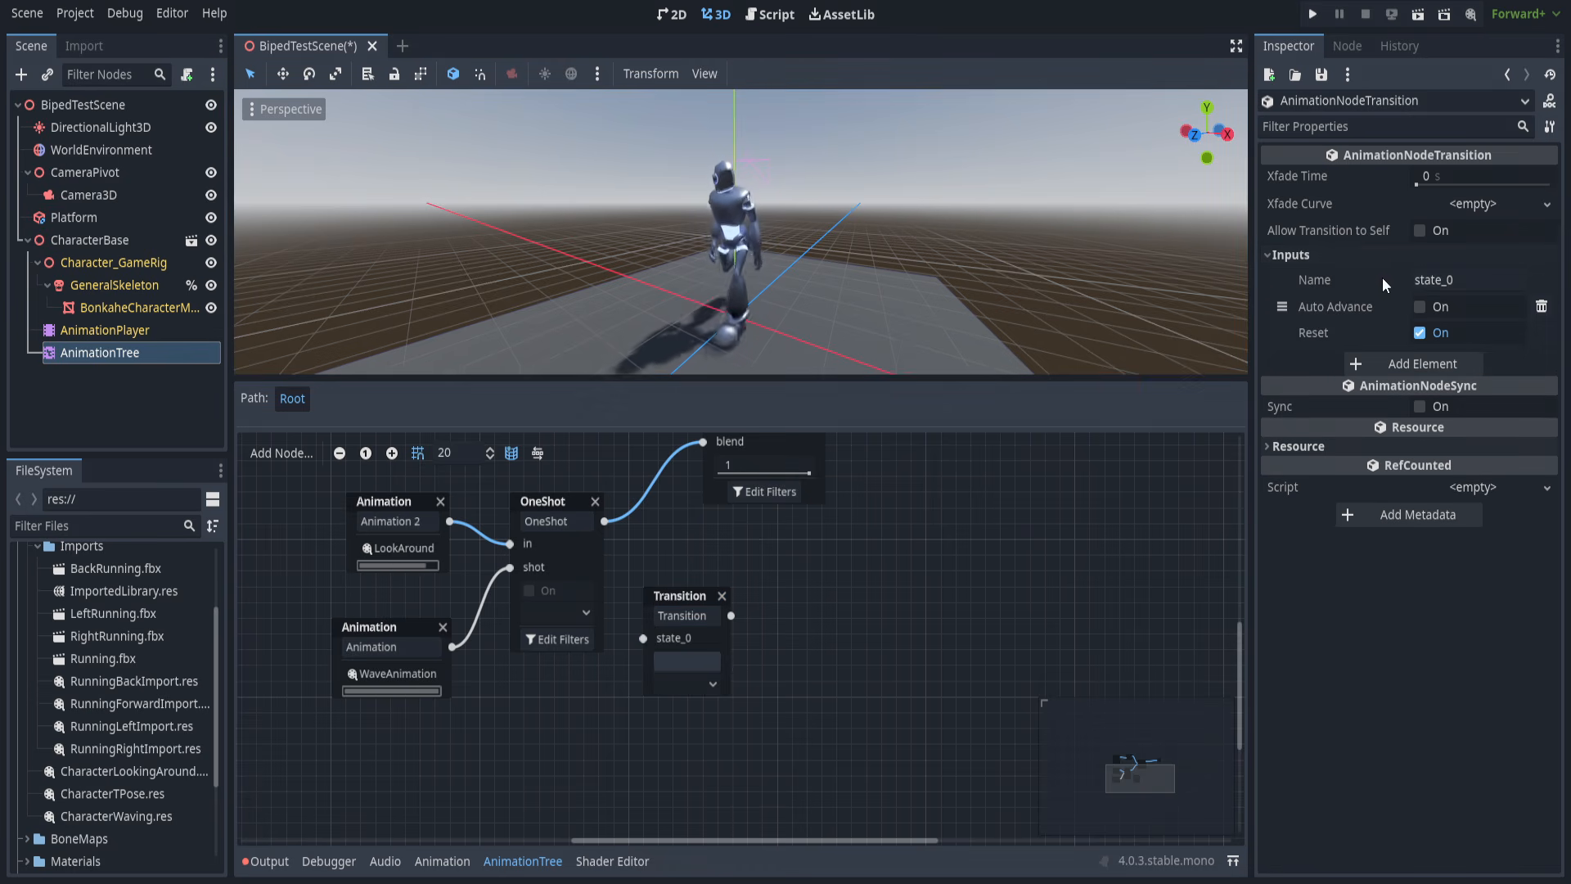
click(1410, 365)
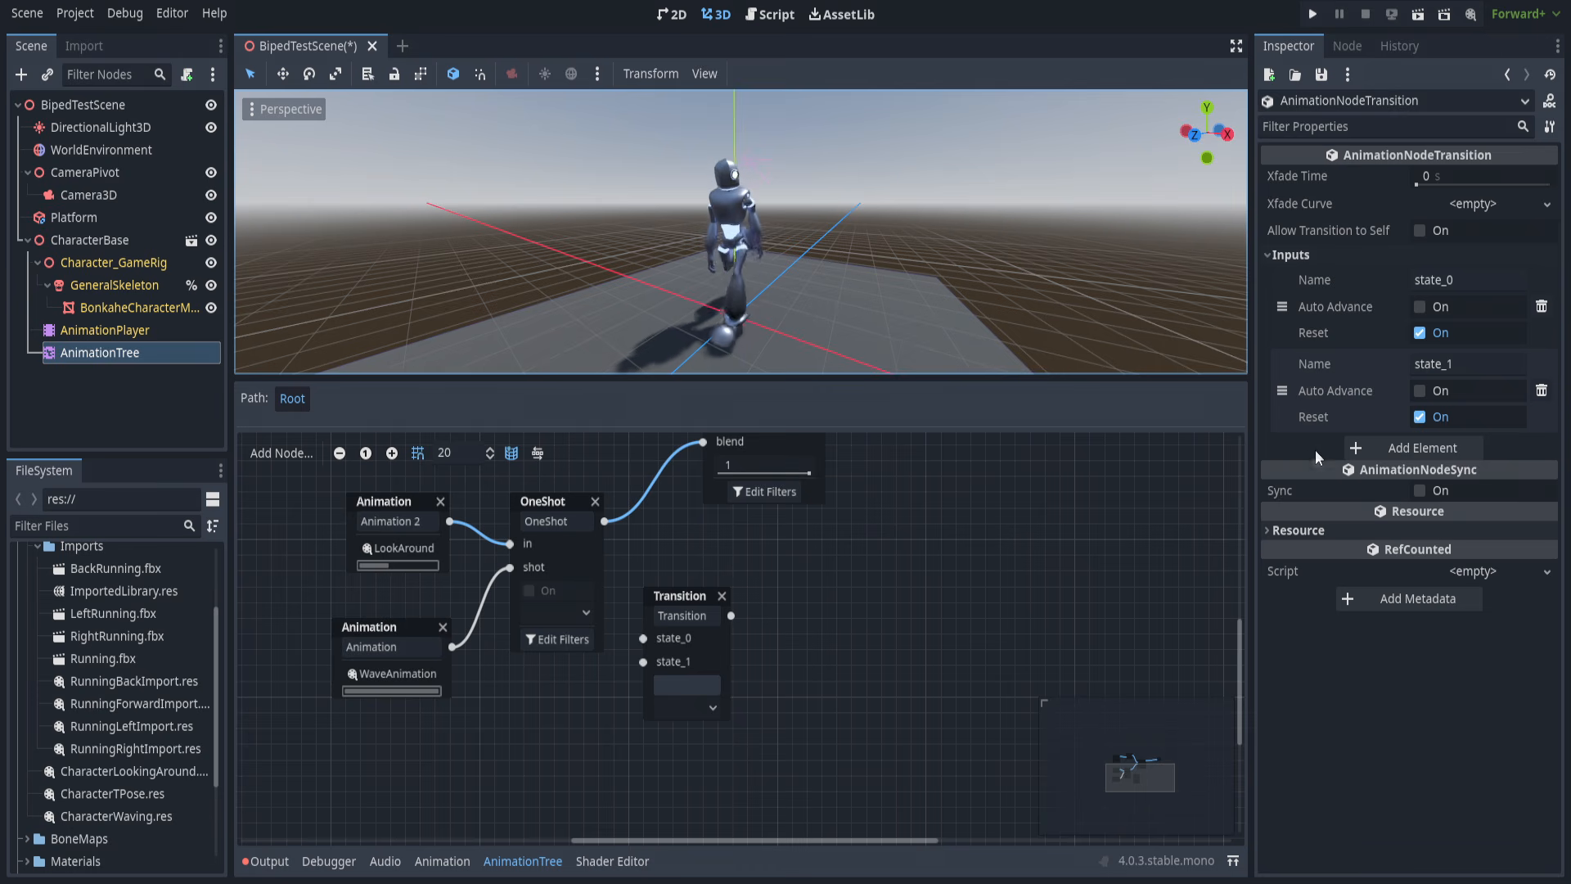
Rewire the LookAround animation into state_0 and the WaveAnimation into state_1 of the Transition node.
middle_drag(597, 624, 625, 700)
mouse_move(479, 599)
mouse_down()
mouse_move(624, 710)
mouse_move(491, 591)
mouse_move(479, 597)
mouse_up()
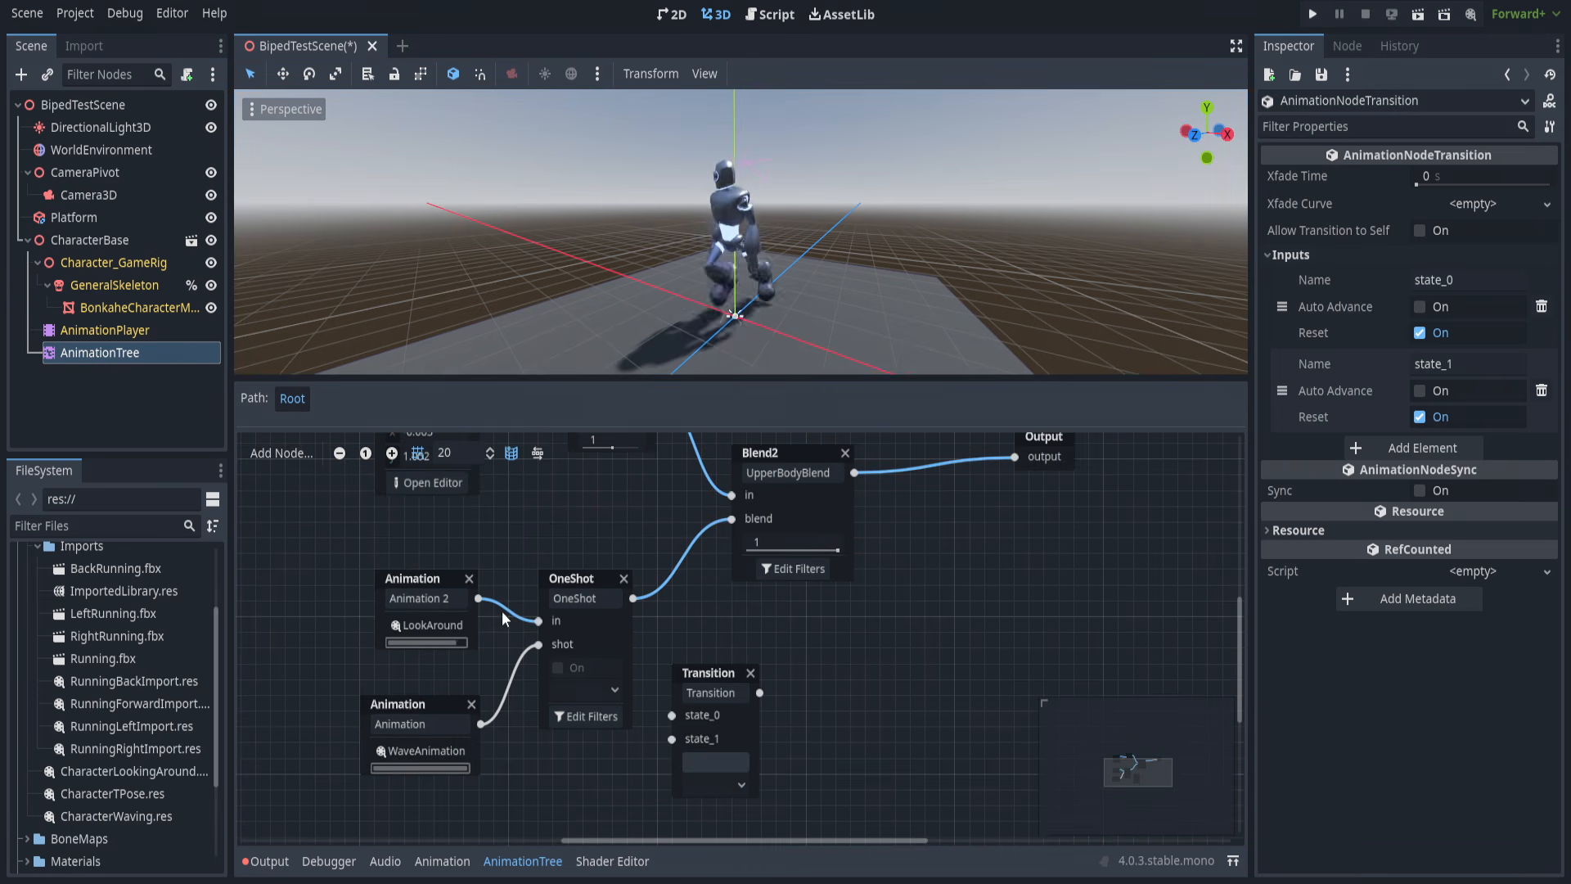
middle_drag(700, 609, 714, 541)
drag(552, 554, 554, 559)
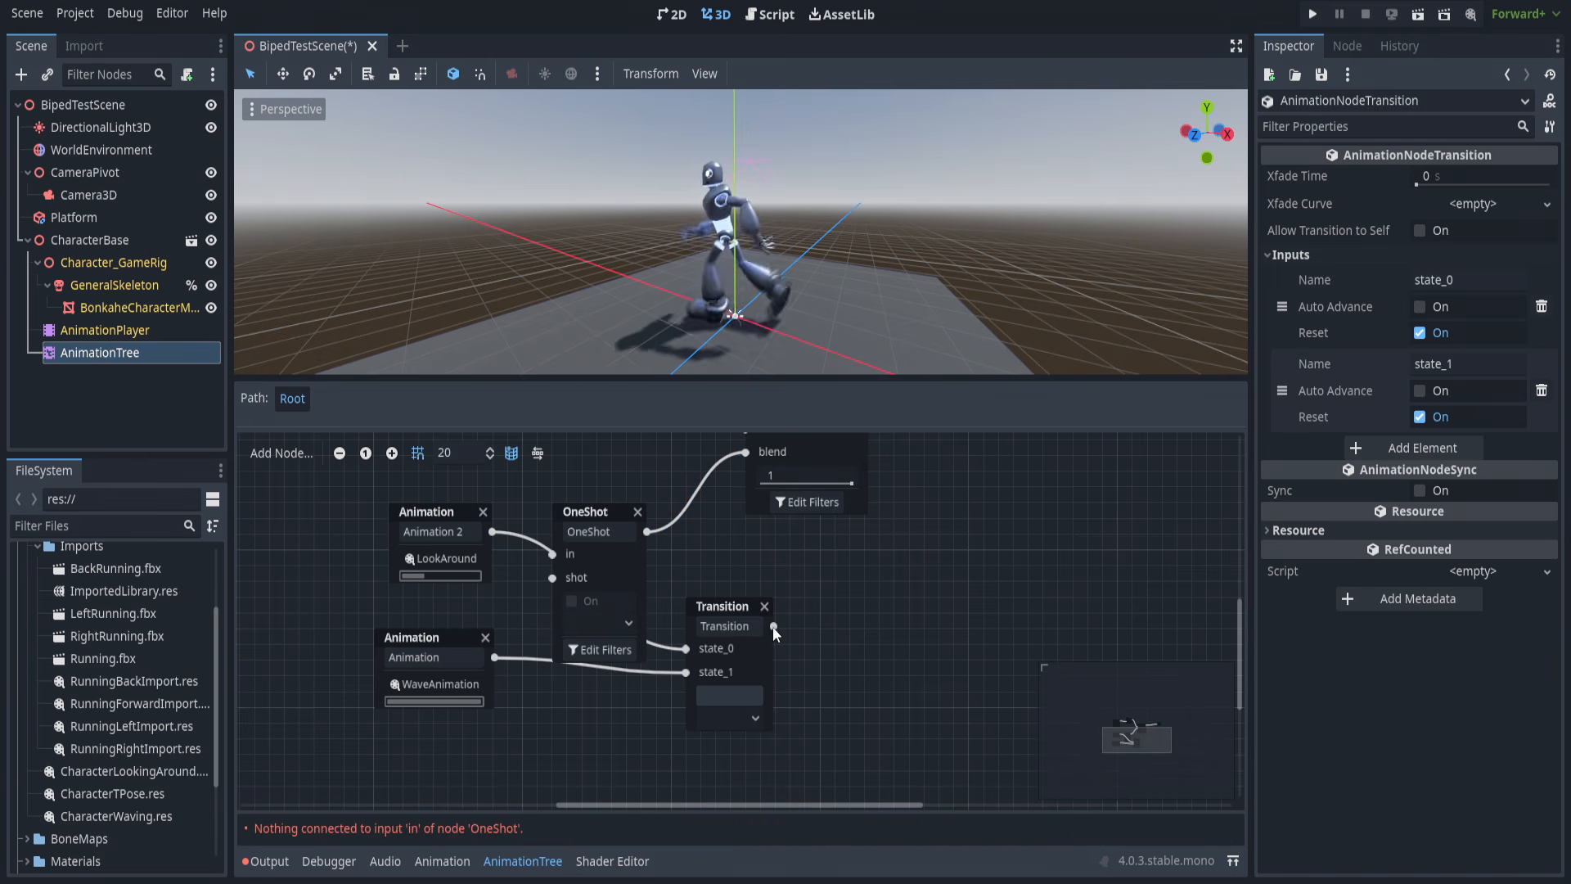
Move the disconnected OneShot aside and connect the Transition output to UpperBodyBlend's blend input in its place.
drag(722, 450, 740, 451)
click(701, 466)
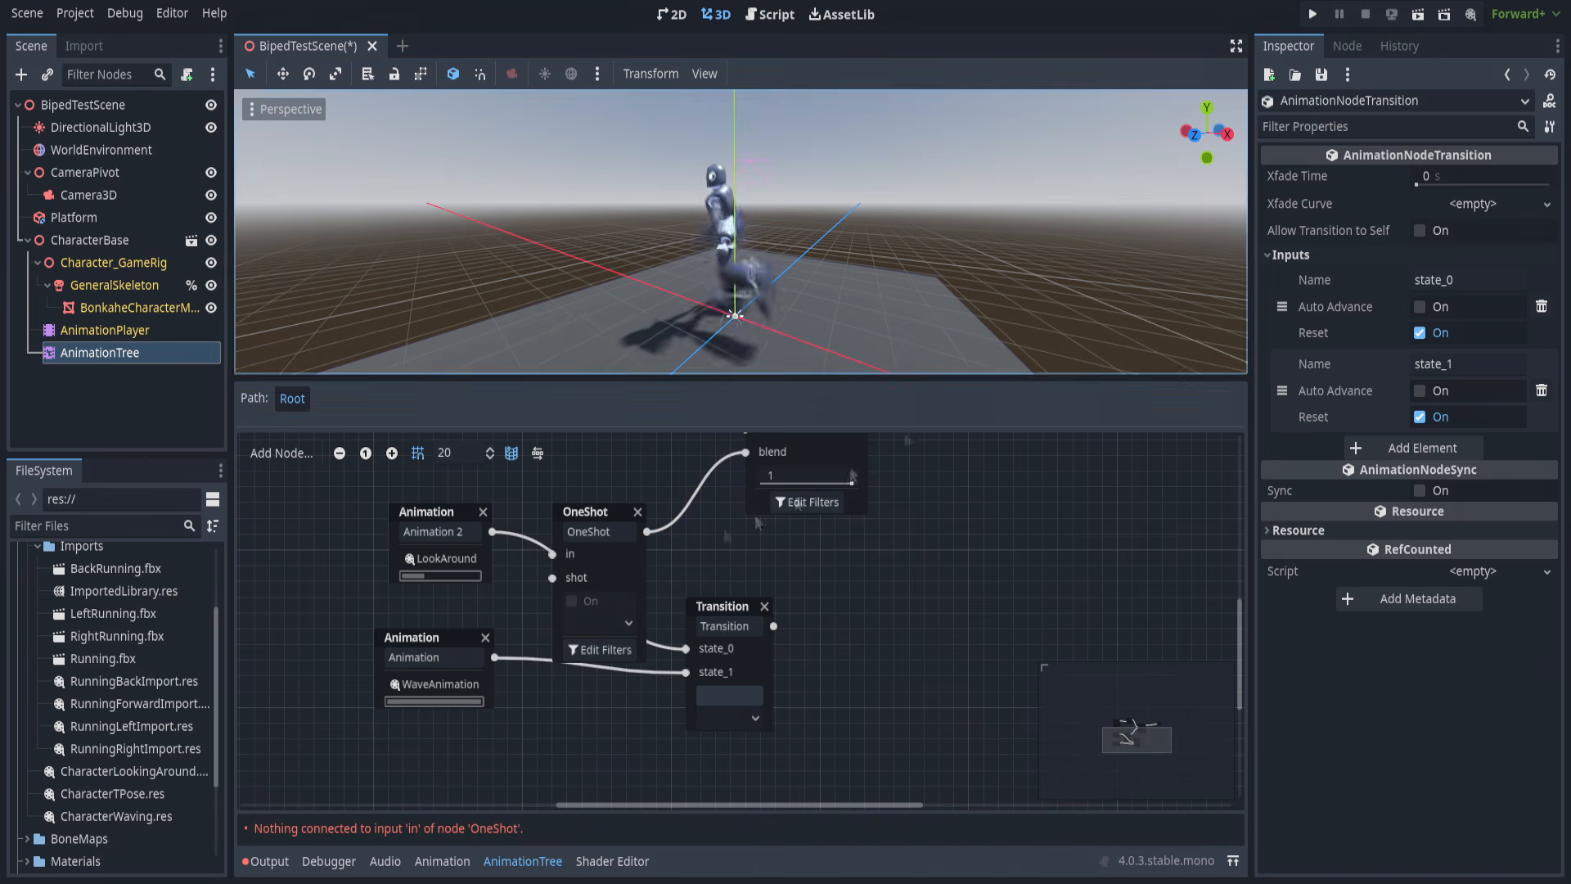
drag(772, 627, 724, 491)
click(702, 467)
drag(722, 606, 607, 667)
drag(589, 512, 782, 654)
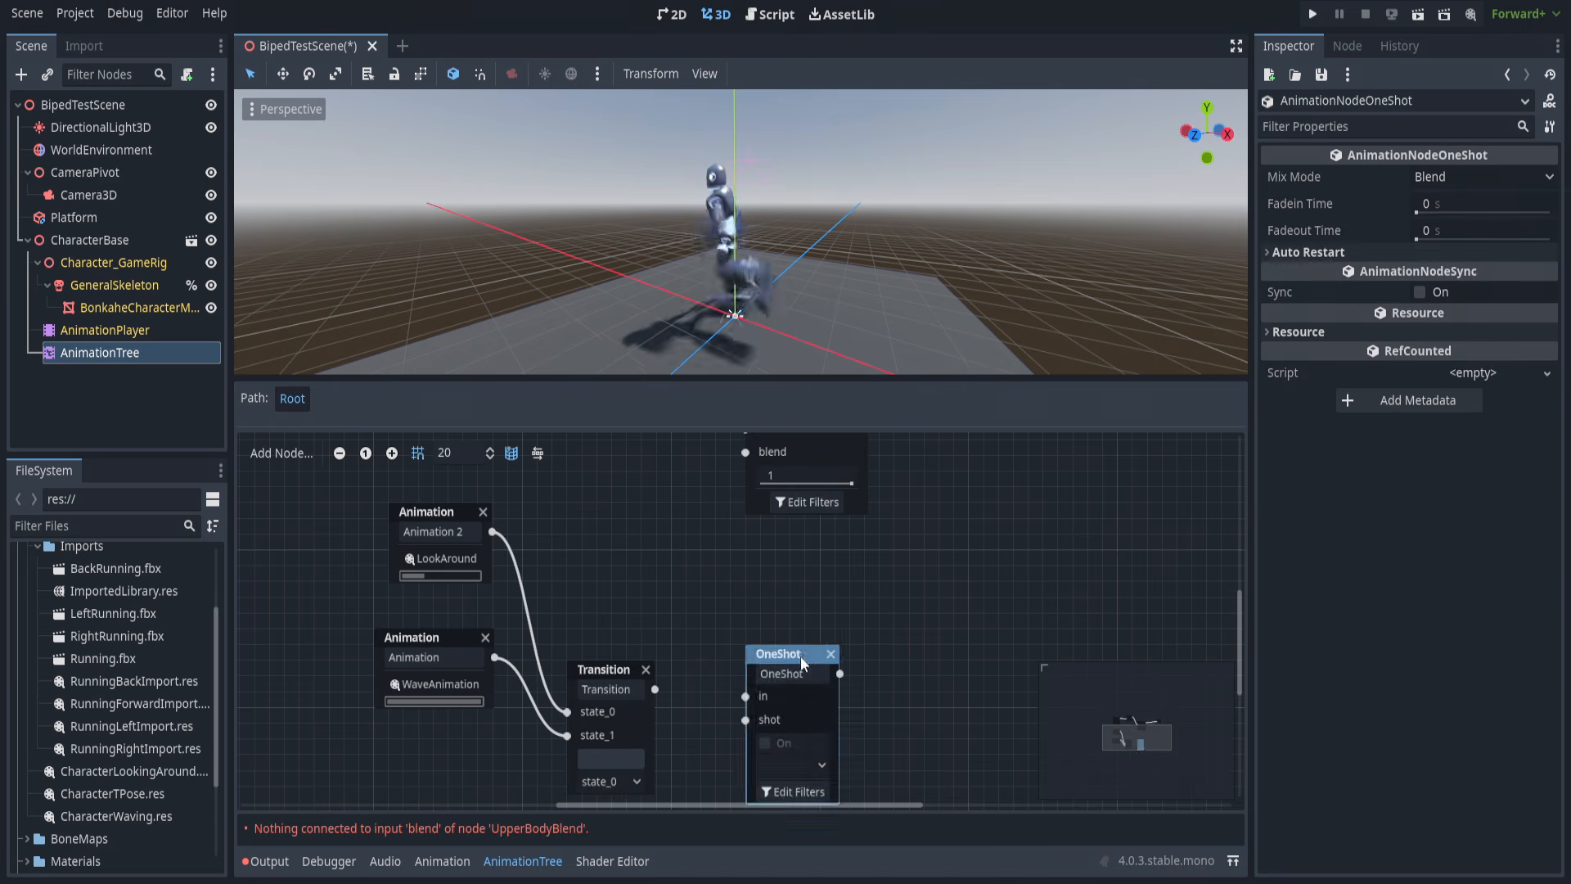
drag(607, 667, 604, 527)
middle_drag(656, 541, 670, 674)
drag(670, 678, 758, 584)
Switch the Transition node to state_1 to preview the wave, and return it to state_0.
middle_drag(641, 756, 638, 697)
click(639, 712)
click(638, 761)
click(639, 713)
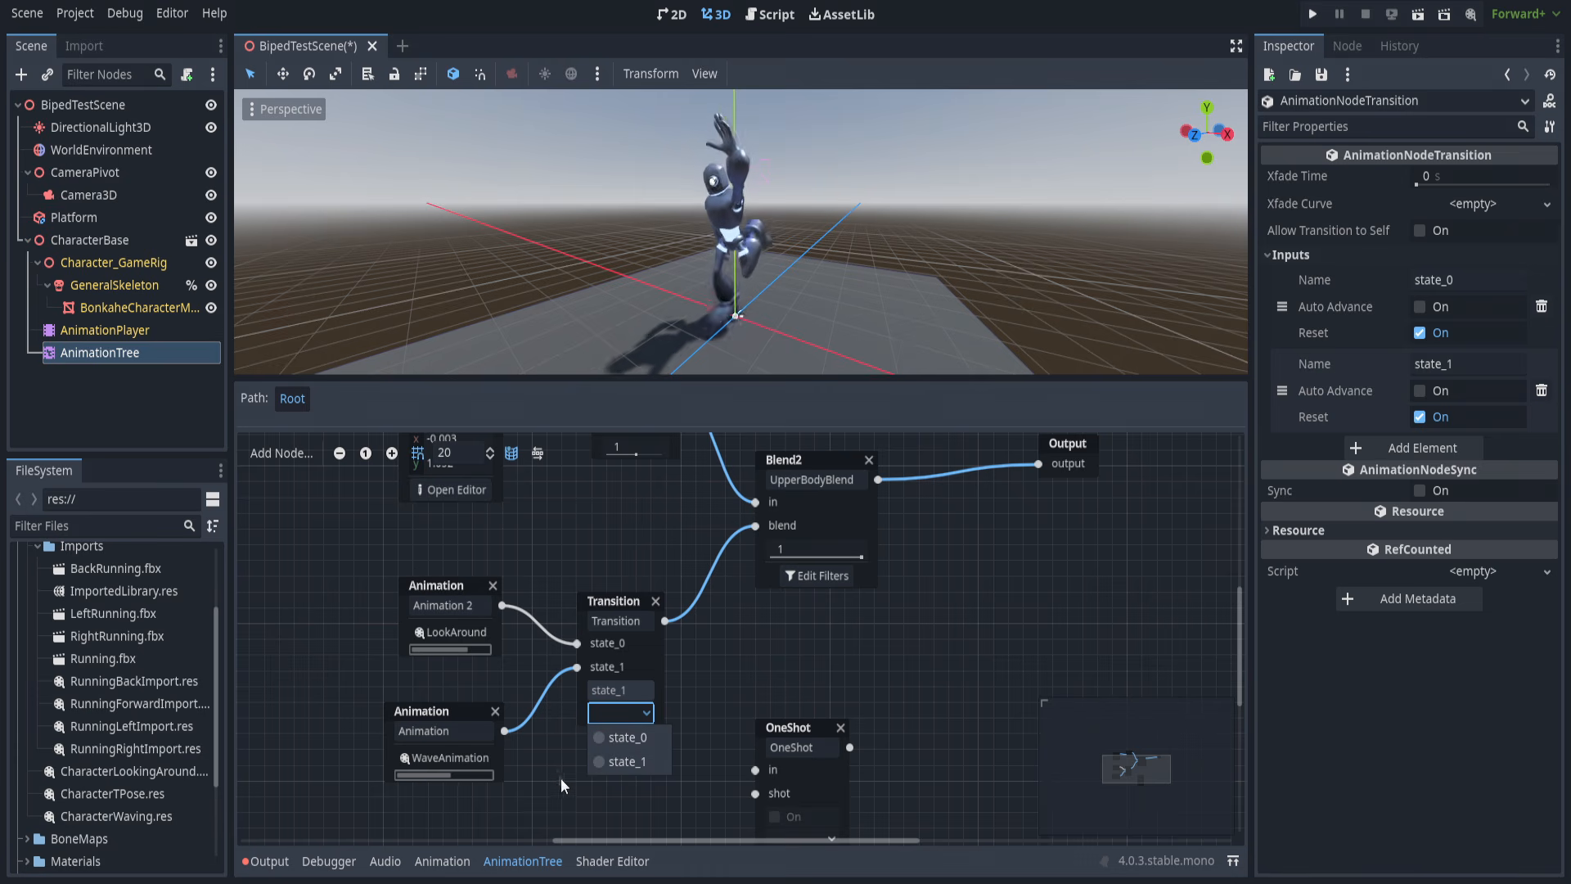
click(615, 738)
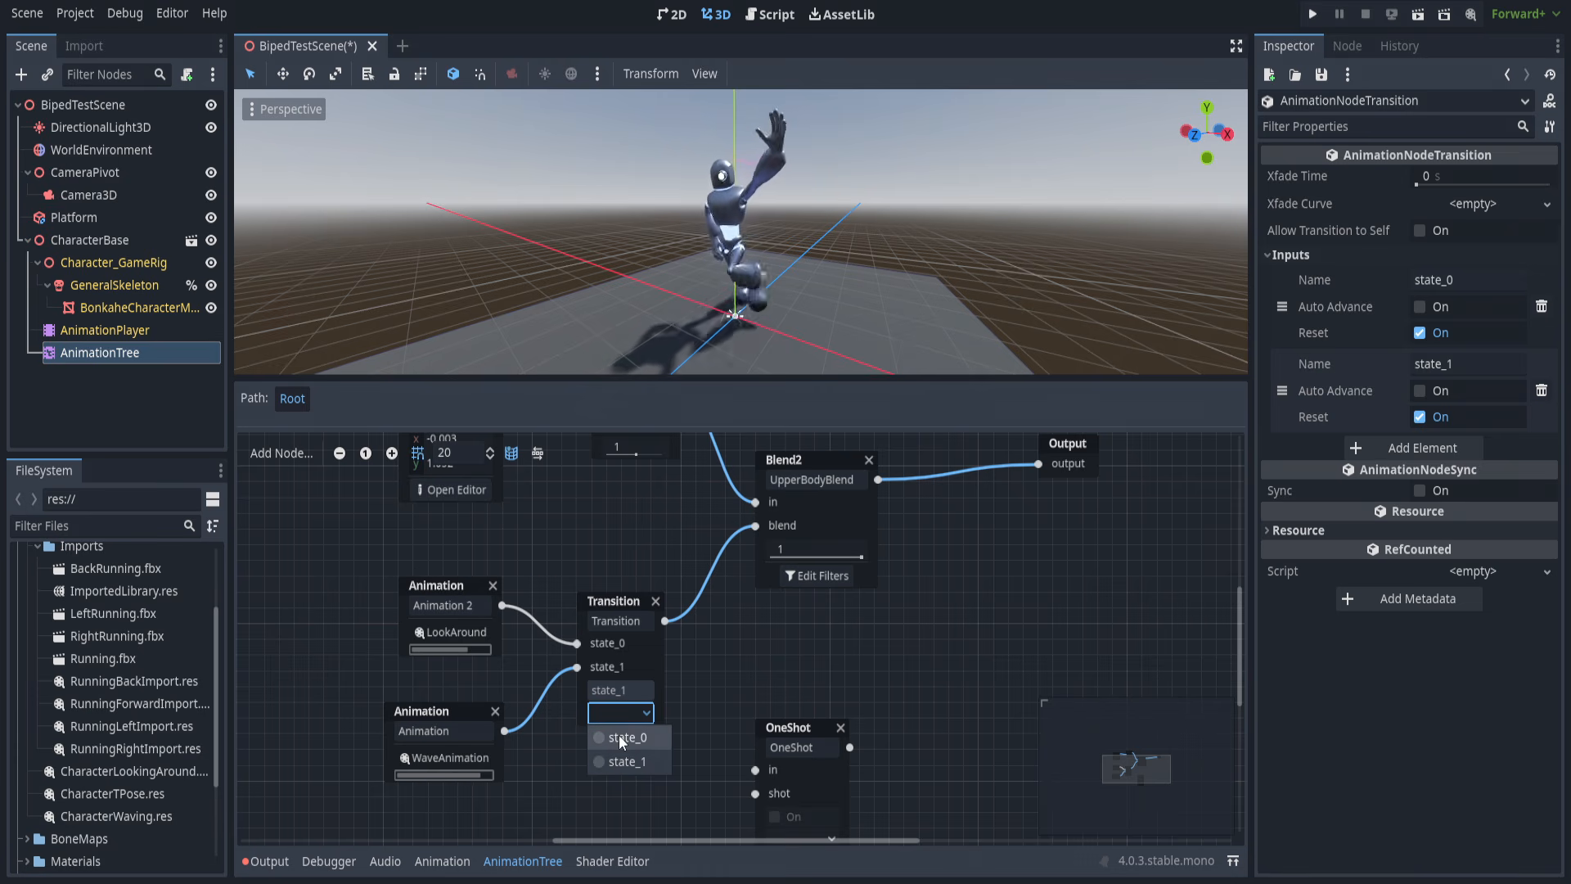
Set the Transition node's Xfade Time to 0.5 s and switch it to state_1 to preview the crossfade.
click(605, 602)
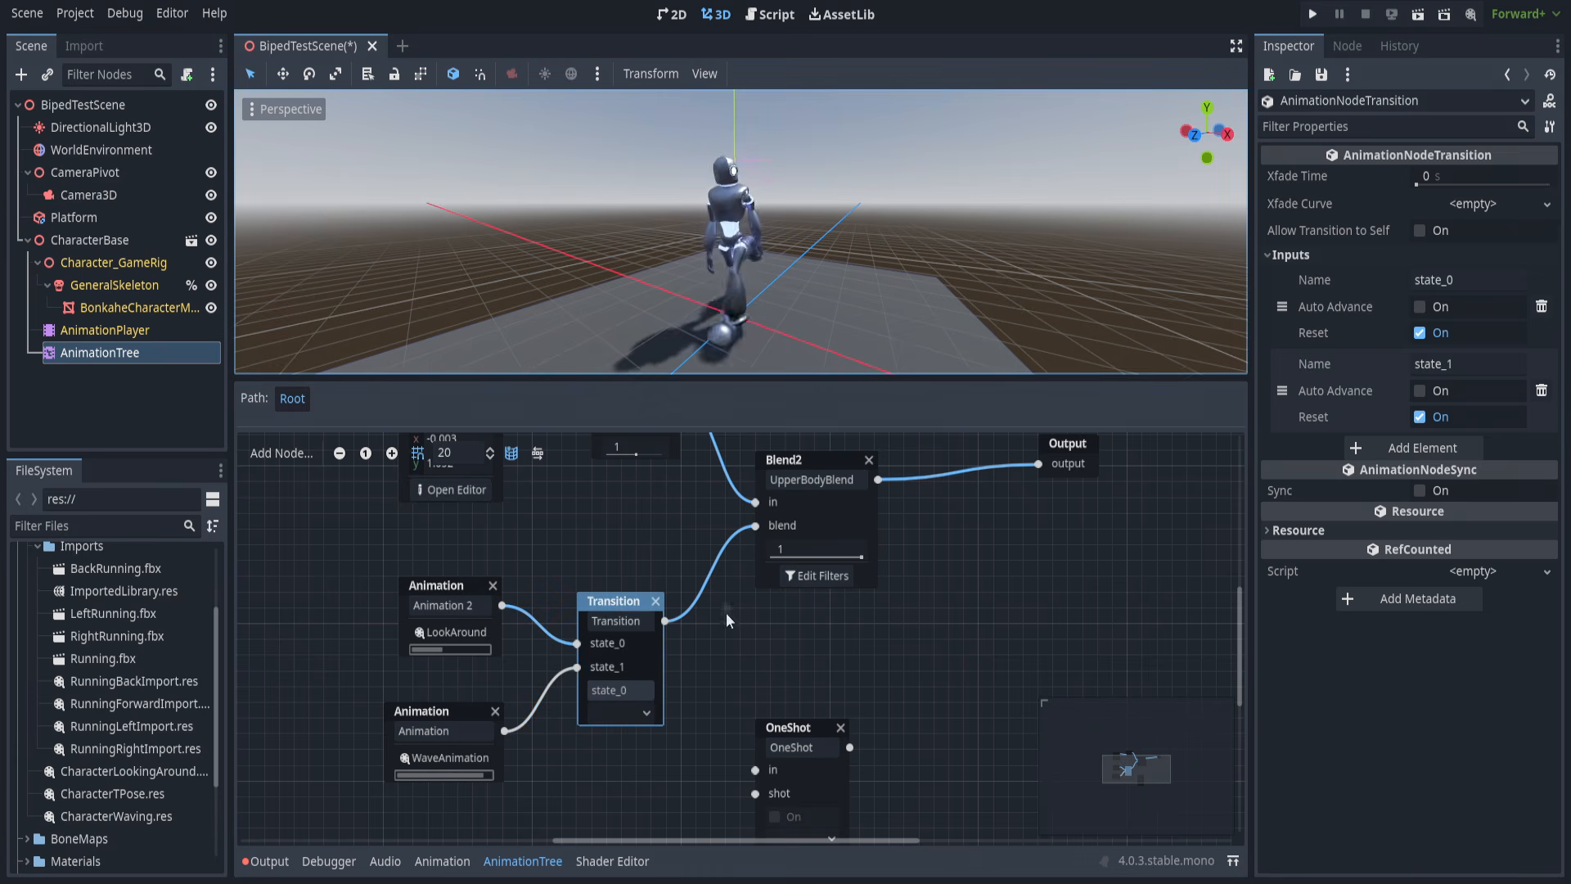
click(1482, 176)
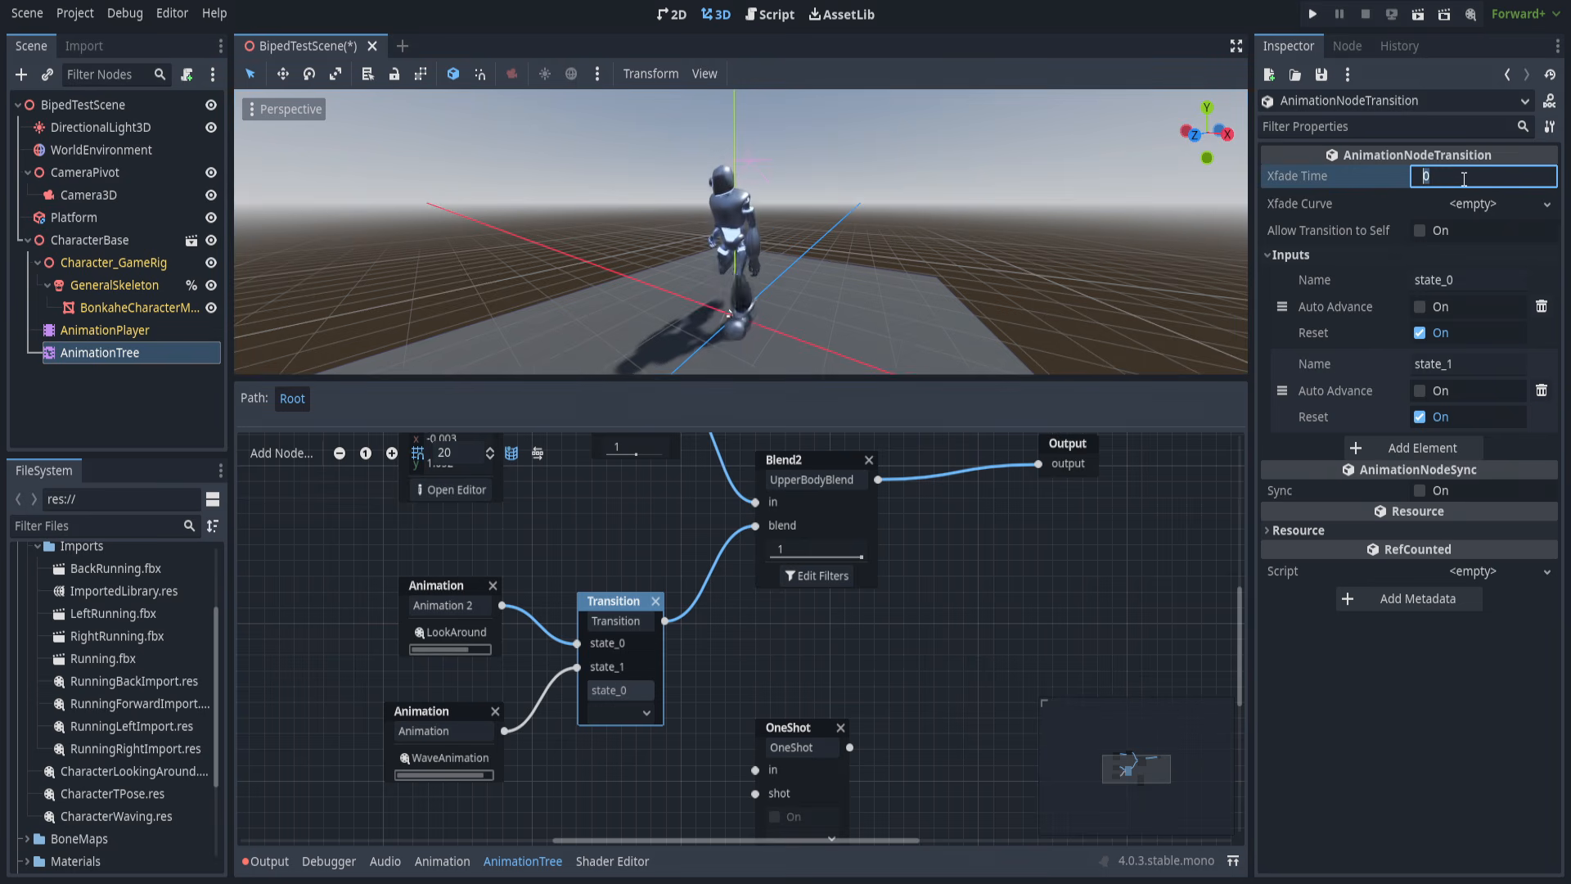
text(0.5)
key(Return)
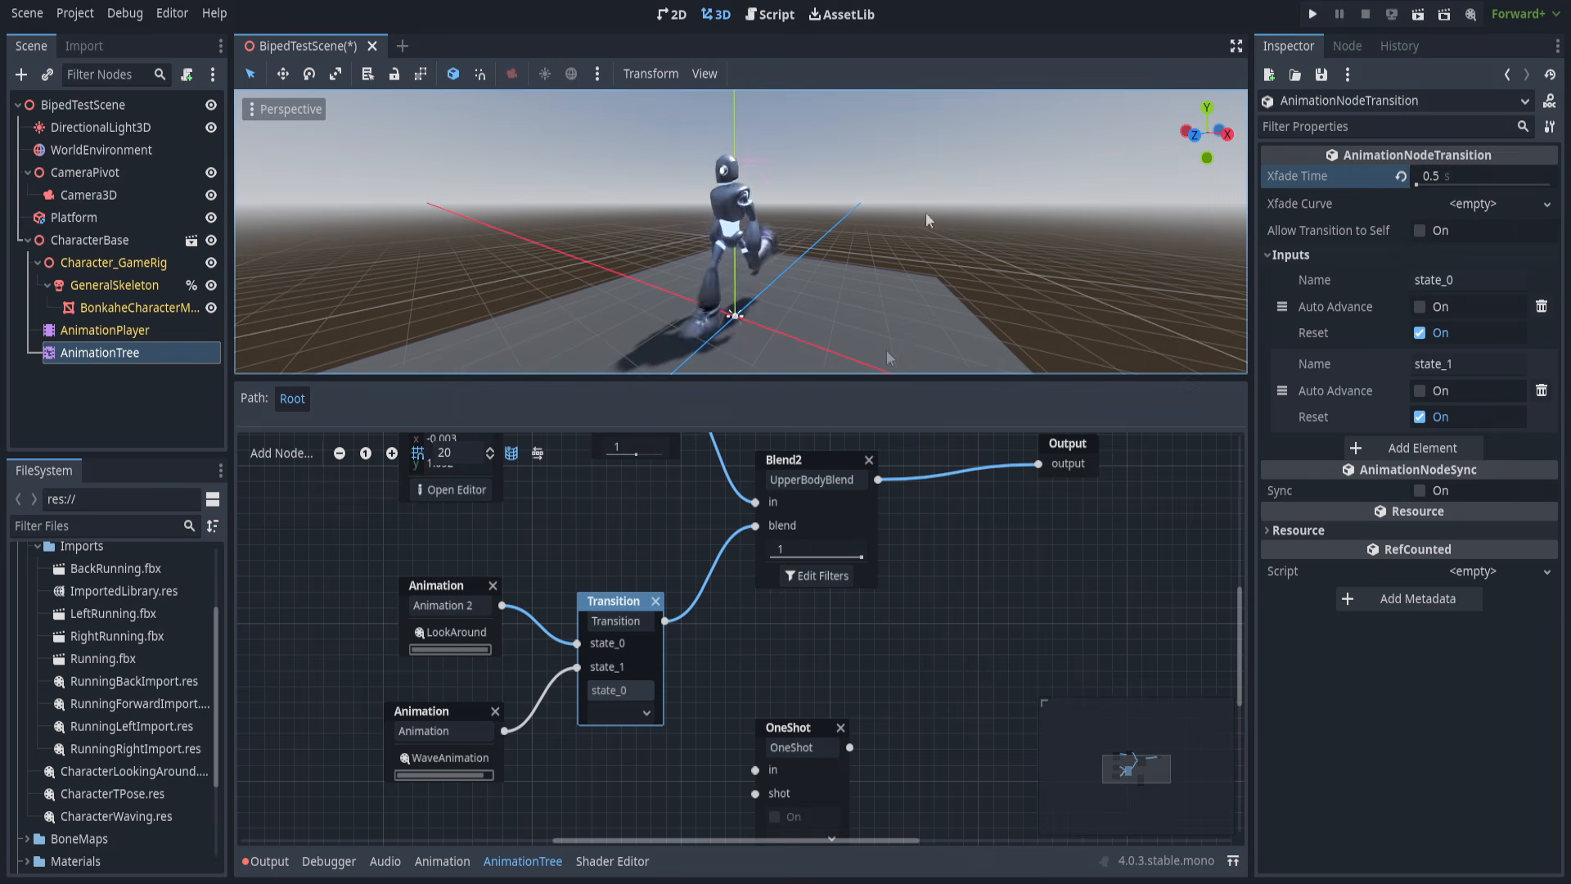
click(620, 713)
click(640, 756)
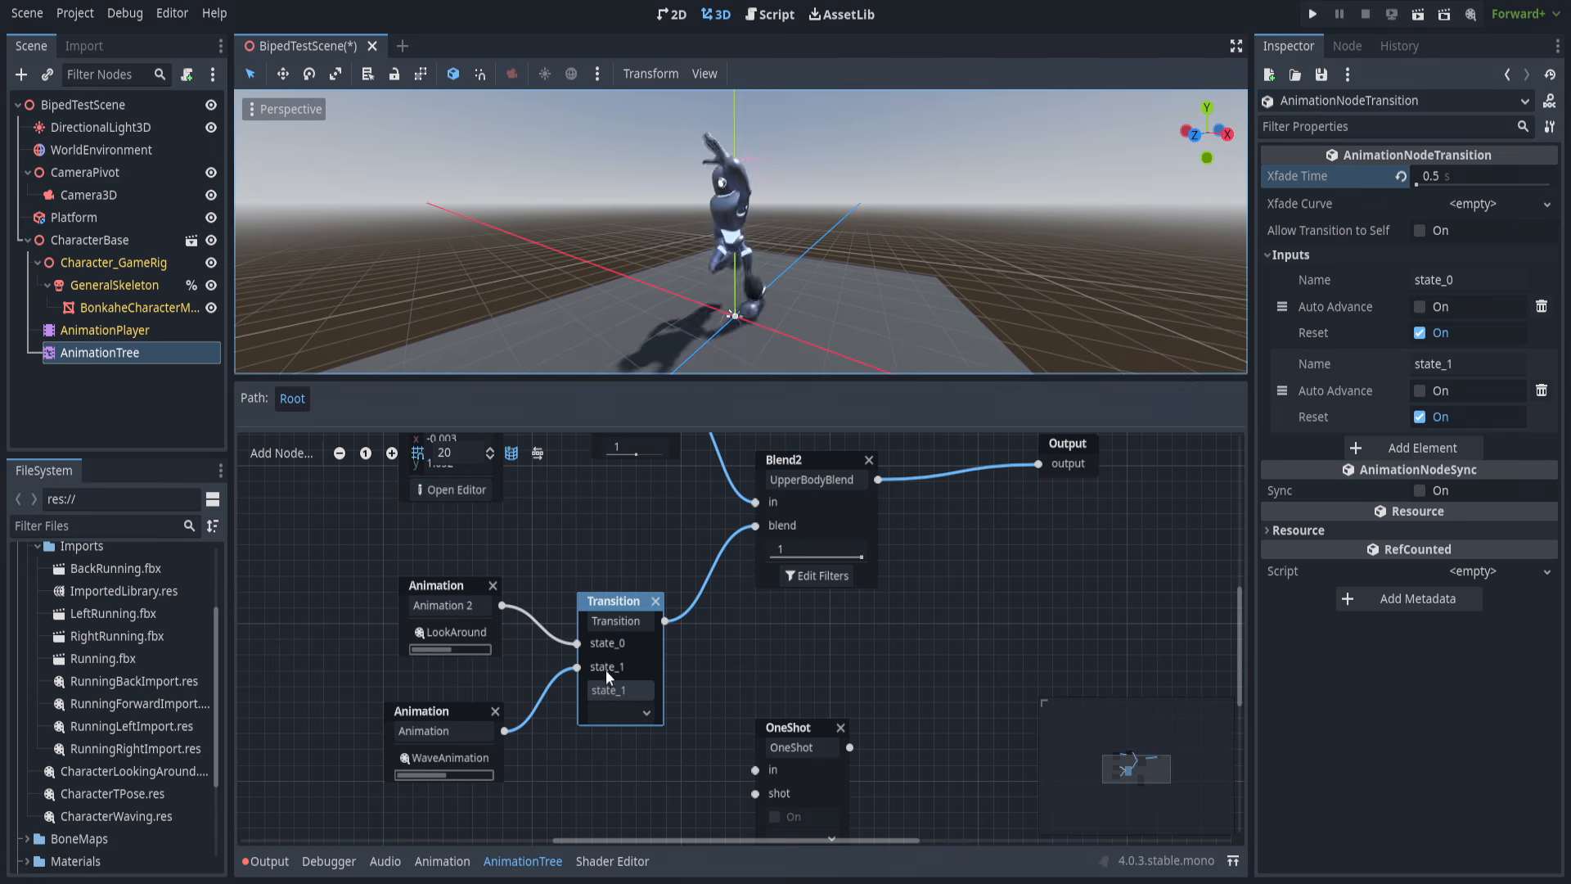
Turn on Auto Advance for state_1 and trigger state_1 again to preview the automatic advance.
click(1423, 391)
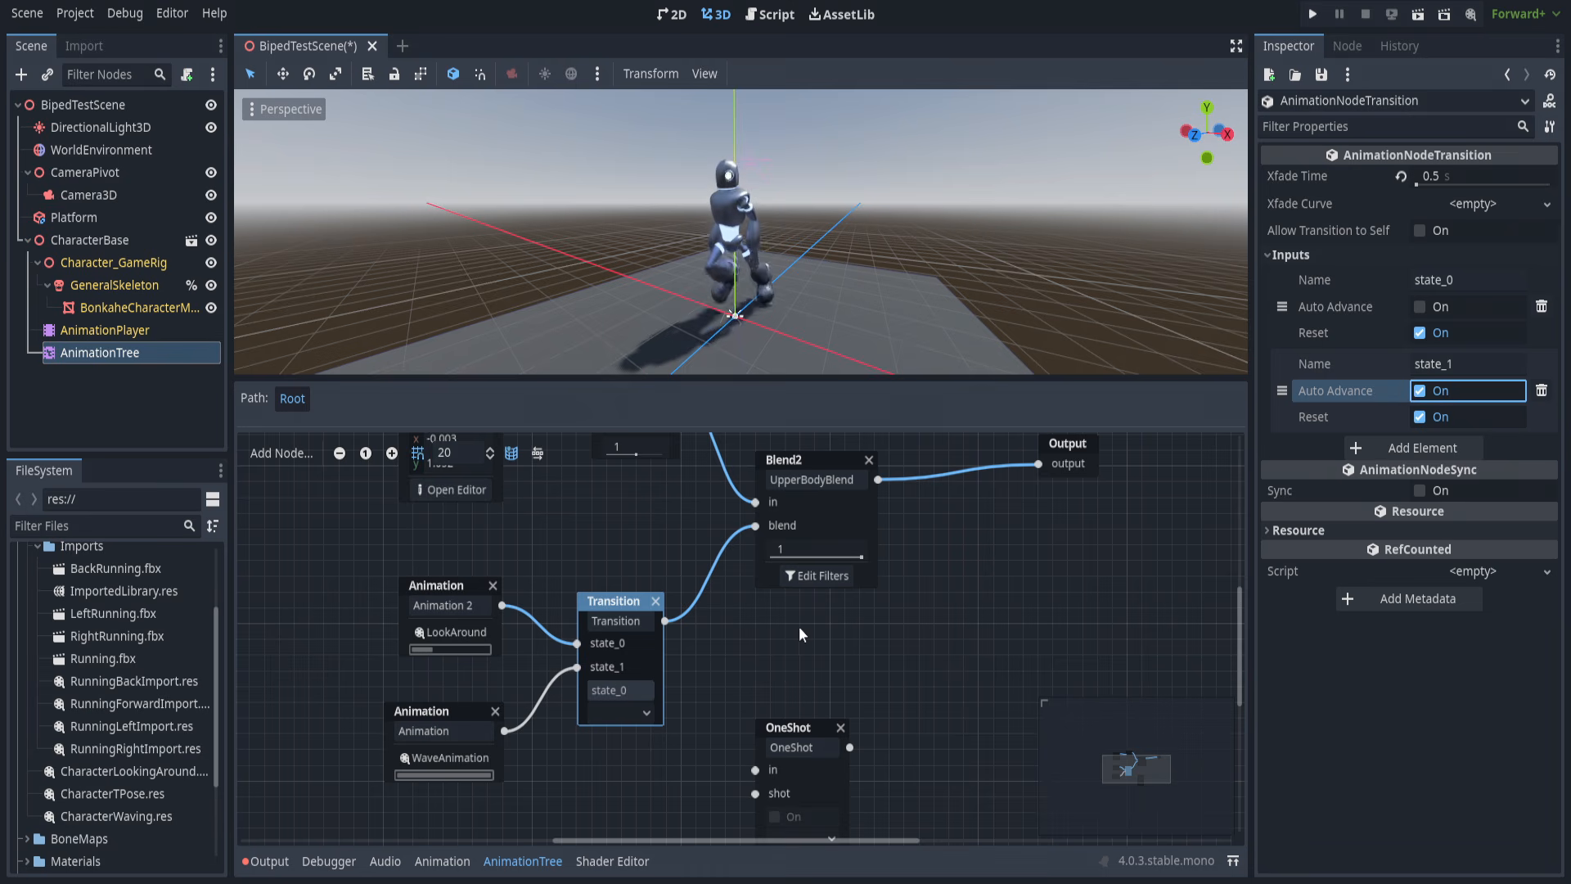
click(655, 709)
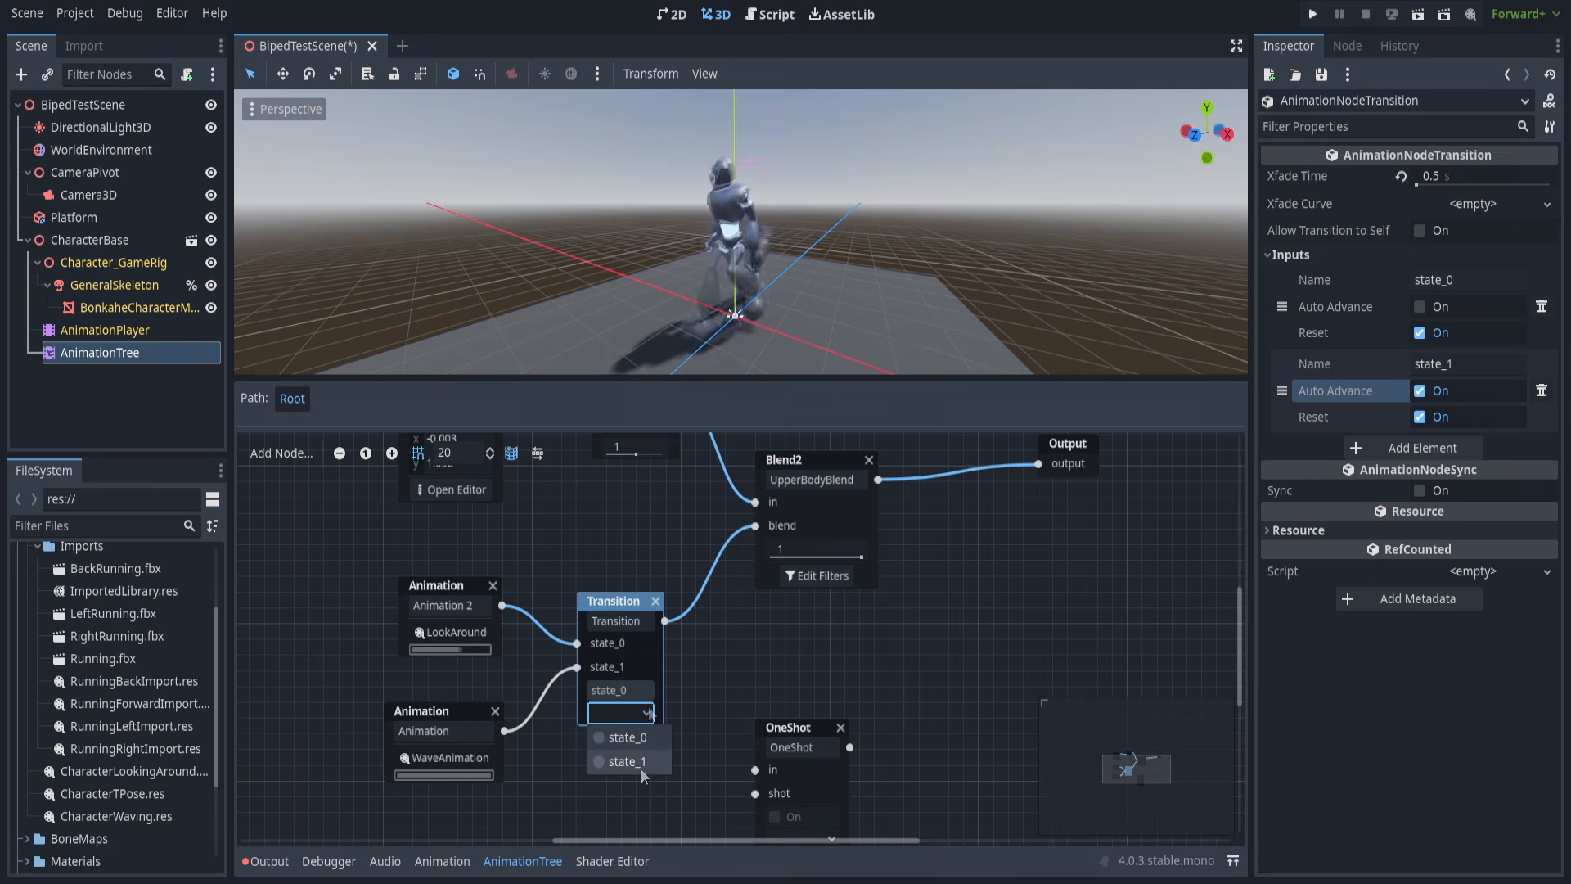
click(641, 765)
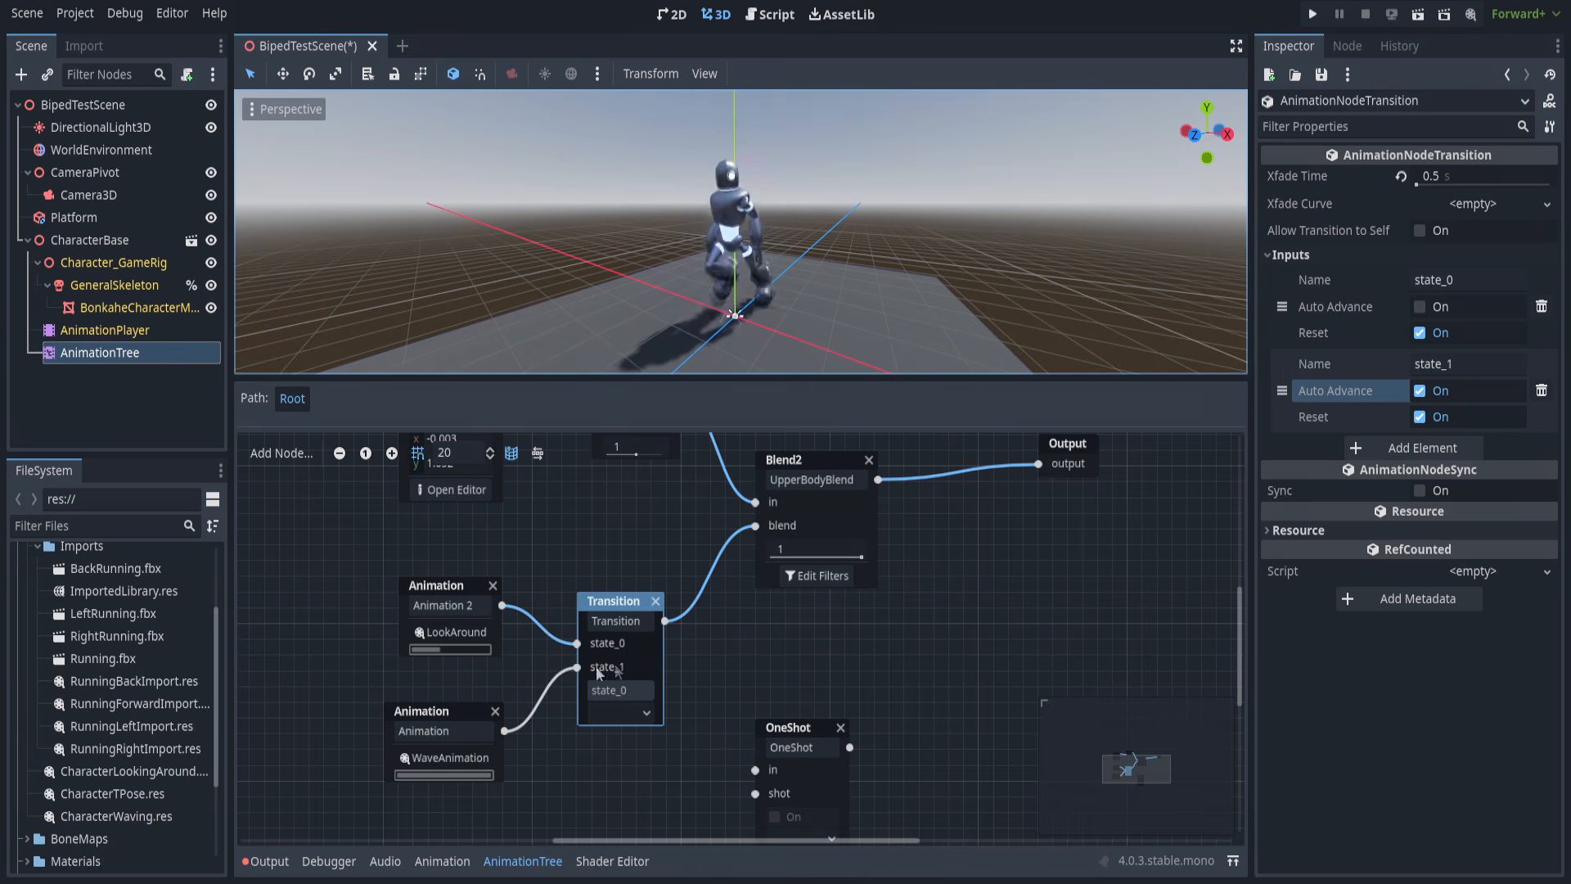
Add a third input, state_2, to the Transition node.
middle_drag(746, 670, 780, 640)
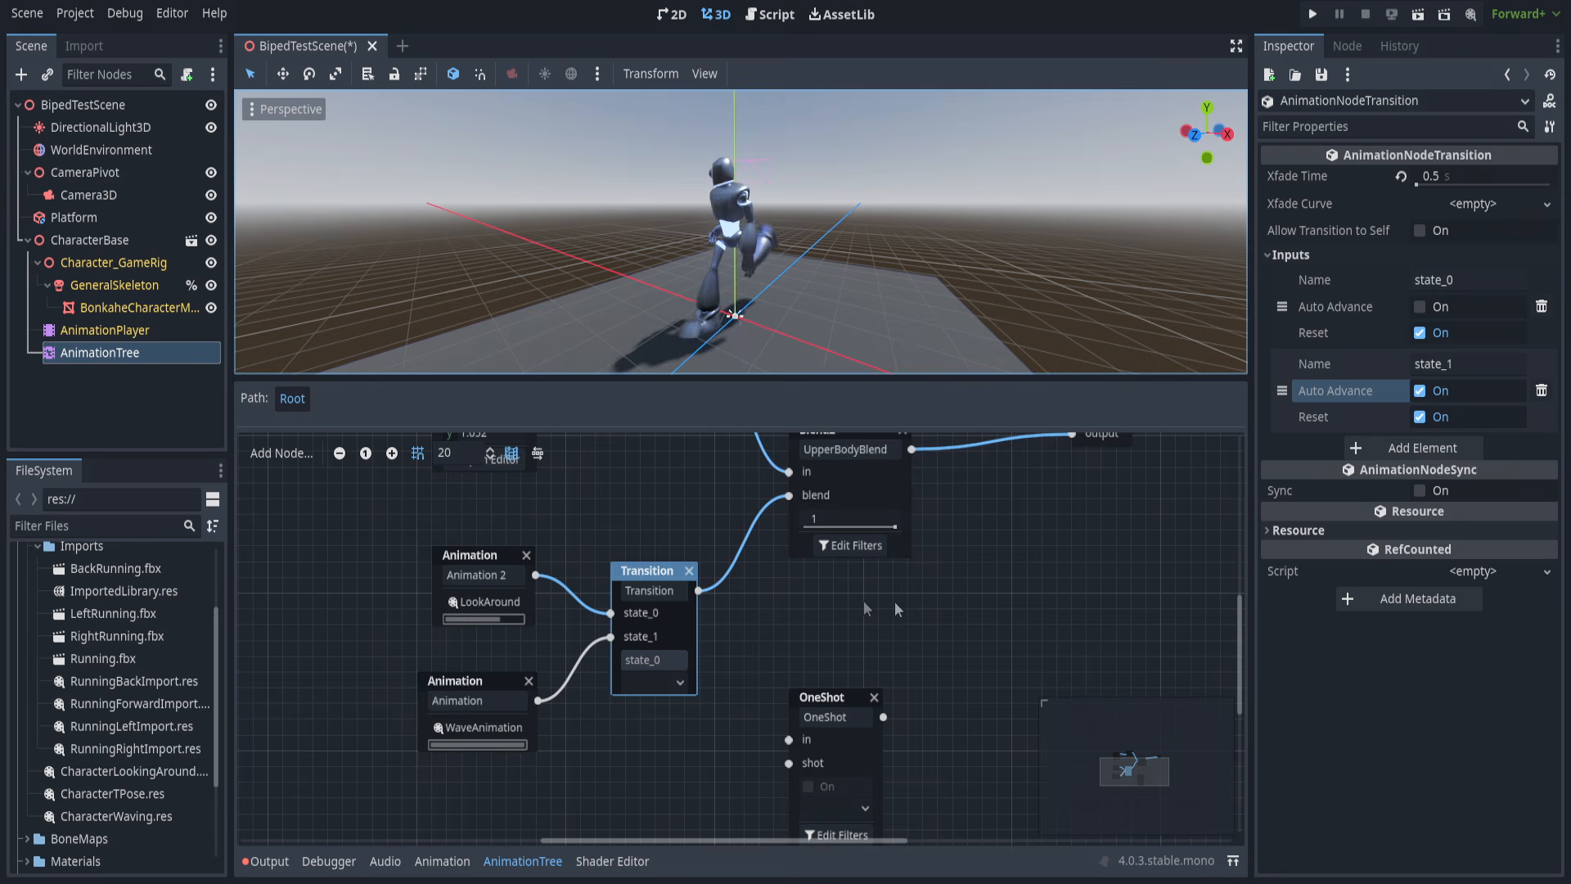
ctrl+scroll(812, 679, down, 2)
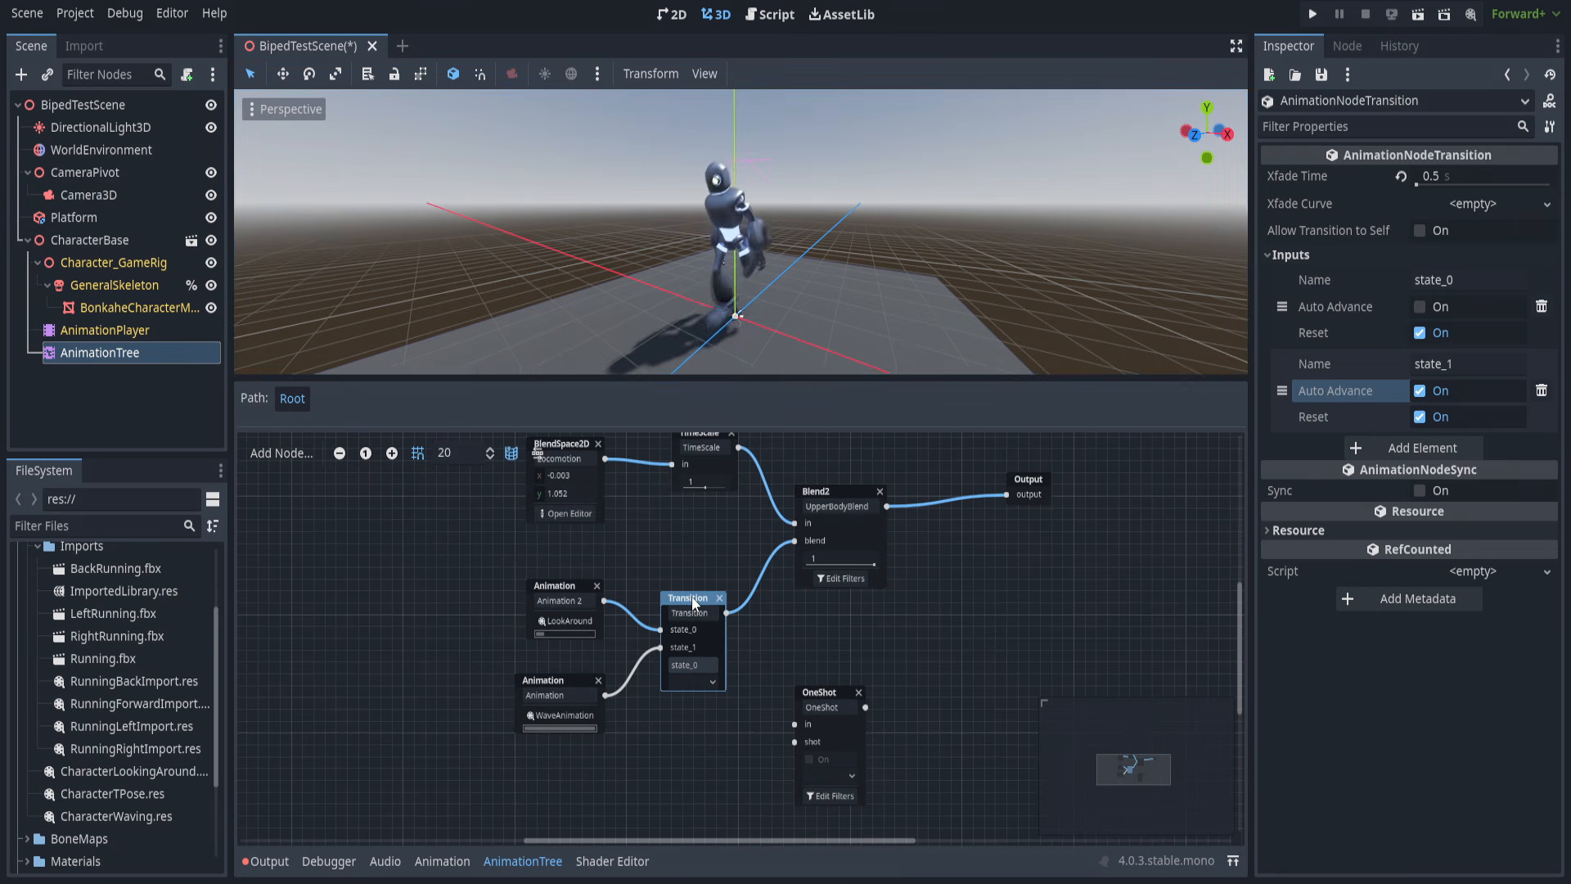
click(1391, 448)
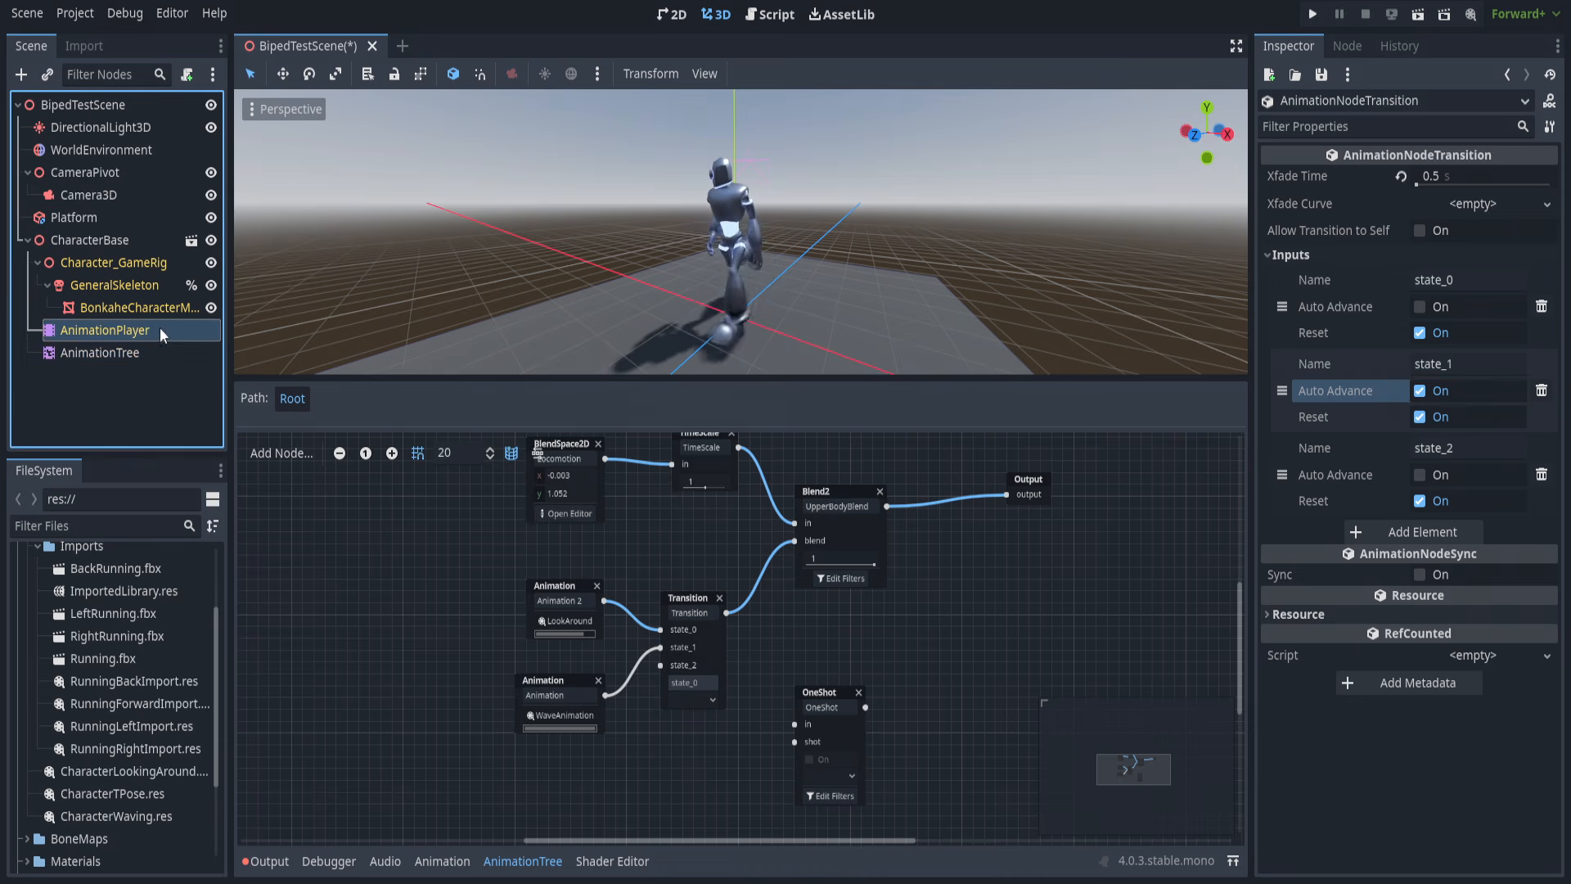
Inspect the Current State and Transition Request parameters of the Transition node in the AnimationTree's properties.
click(159, 350)
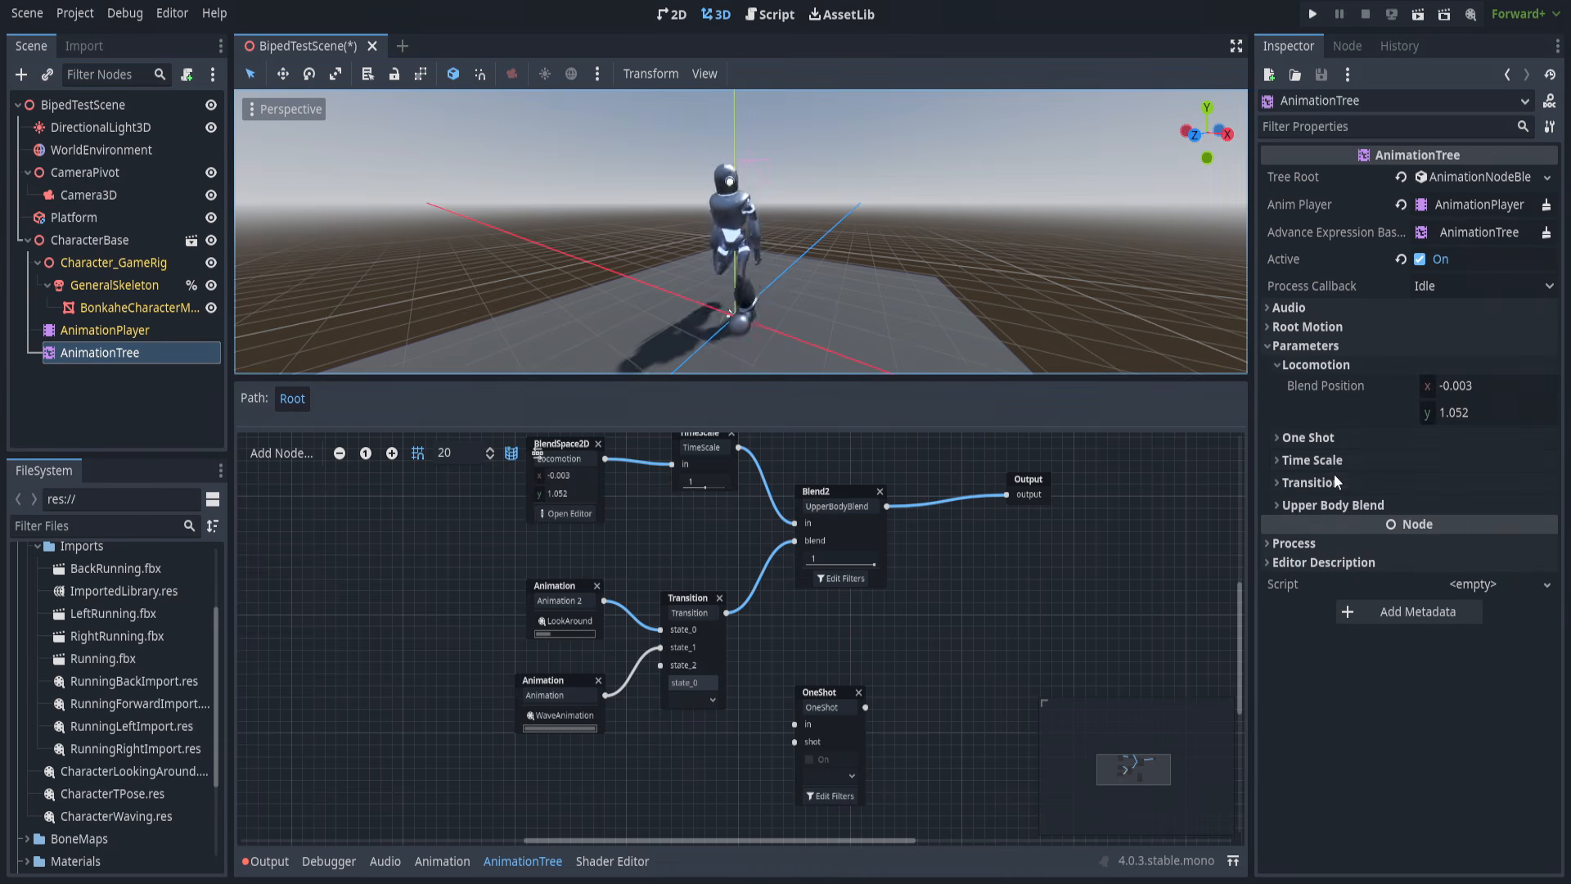
click(1352, 483)
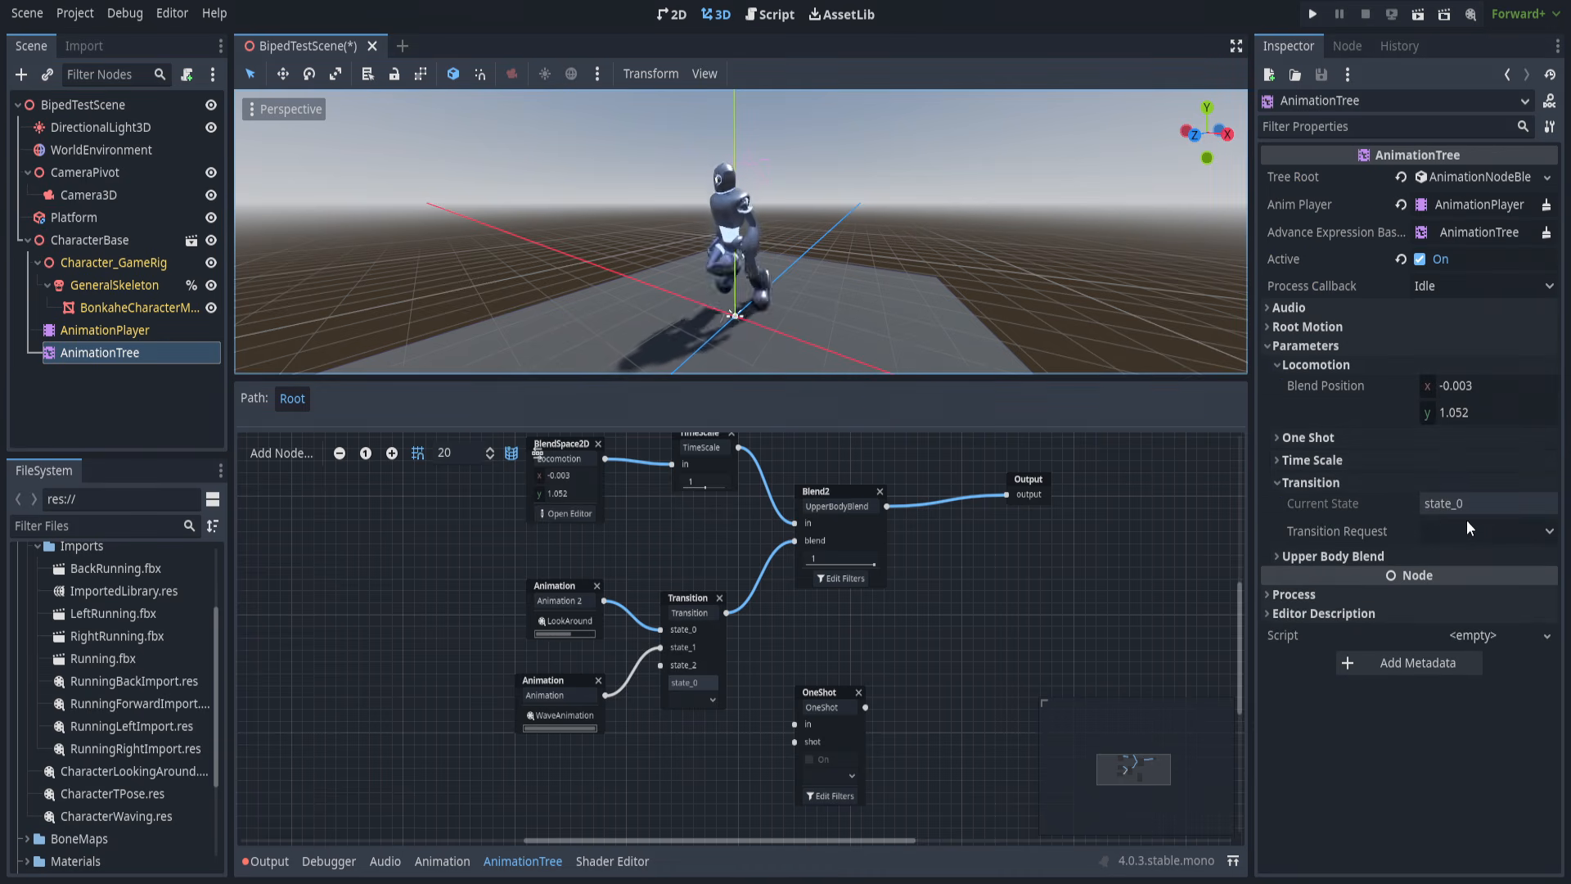
click(1469, 531)
click(1356, 488)
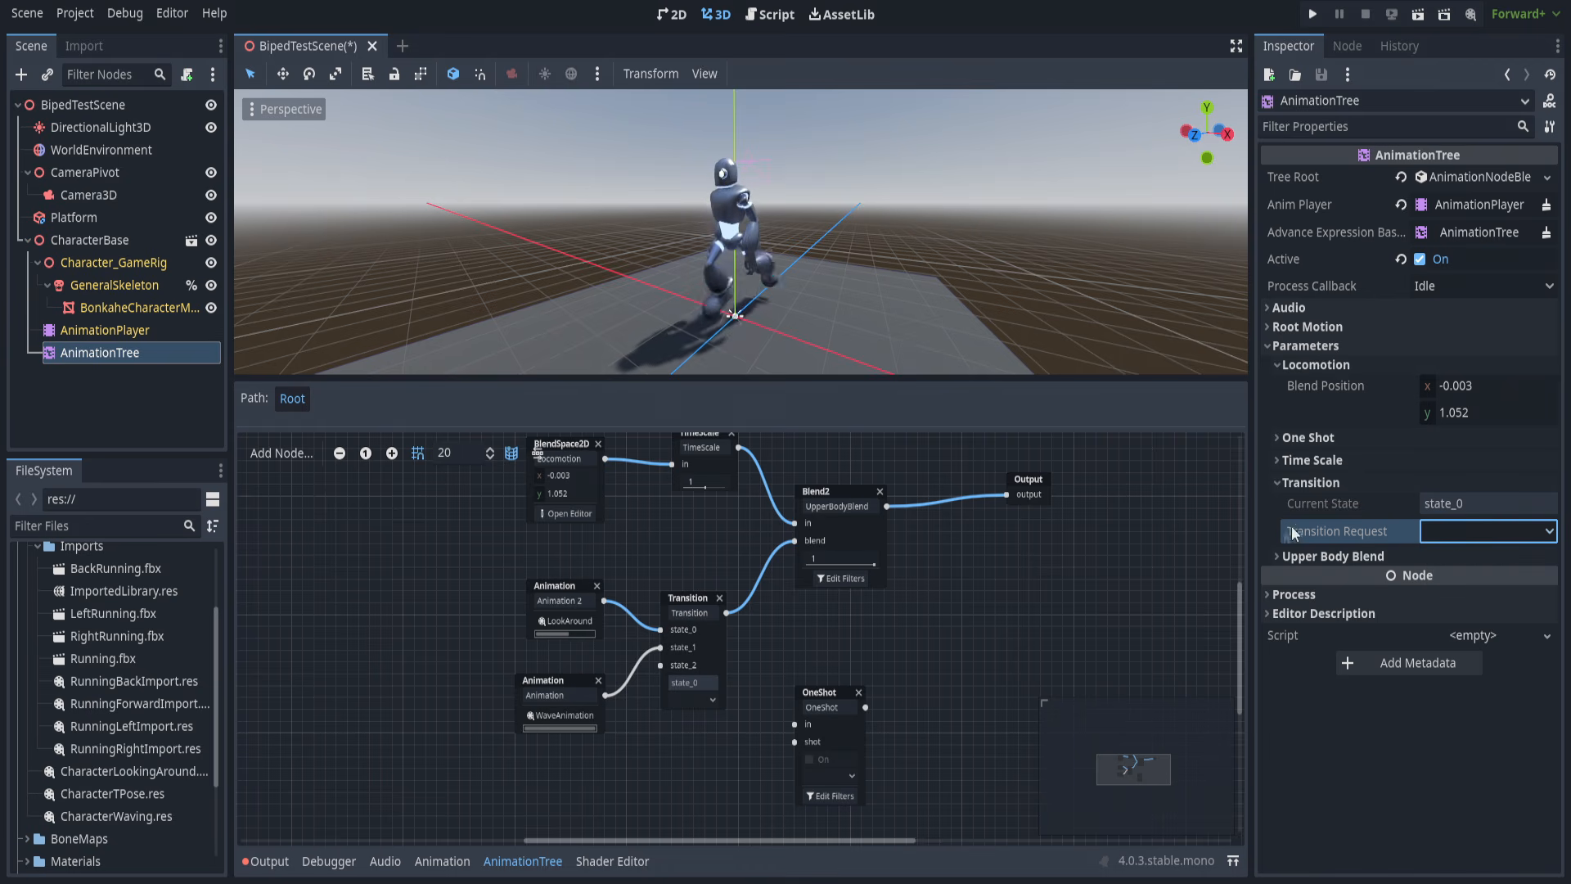
Delete the LookAround and WaveAnimation nodes together with the Transition and OneShot nodes from the blend tree.
middle_drag(541, 634, 592, 620)
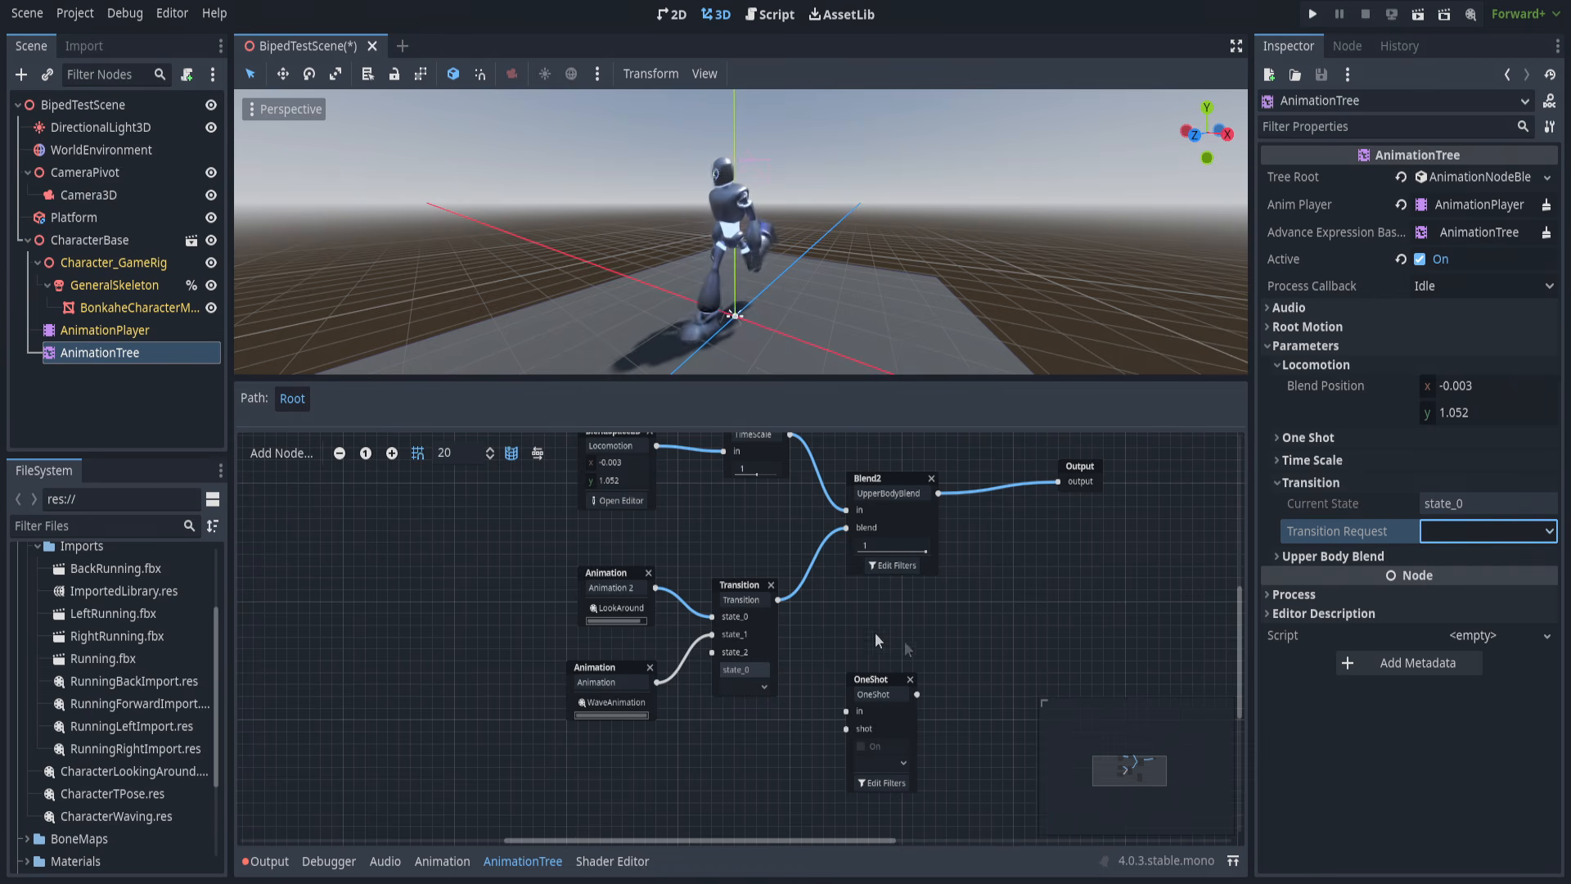
middle_drag(734, 751, 703, 752)
right_click(709, 745)
click(647, 754)
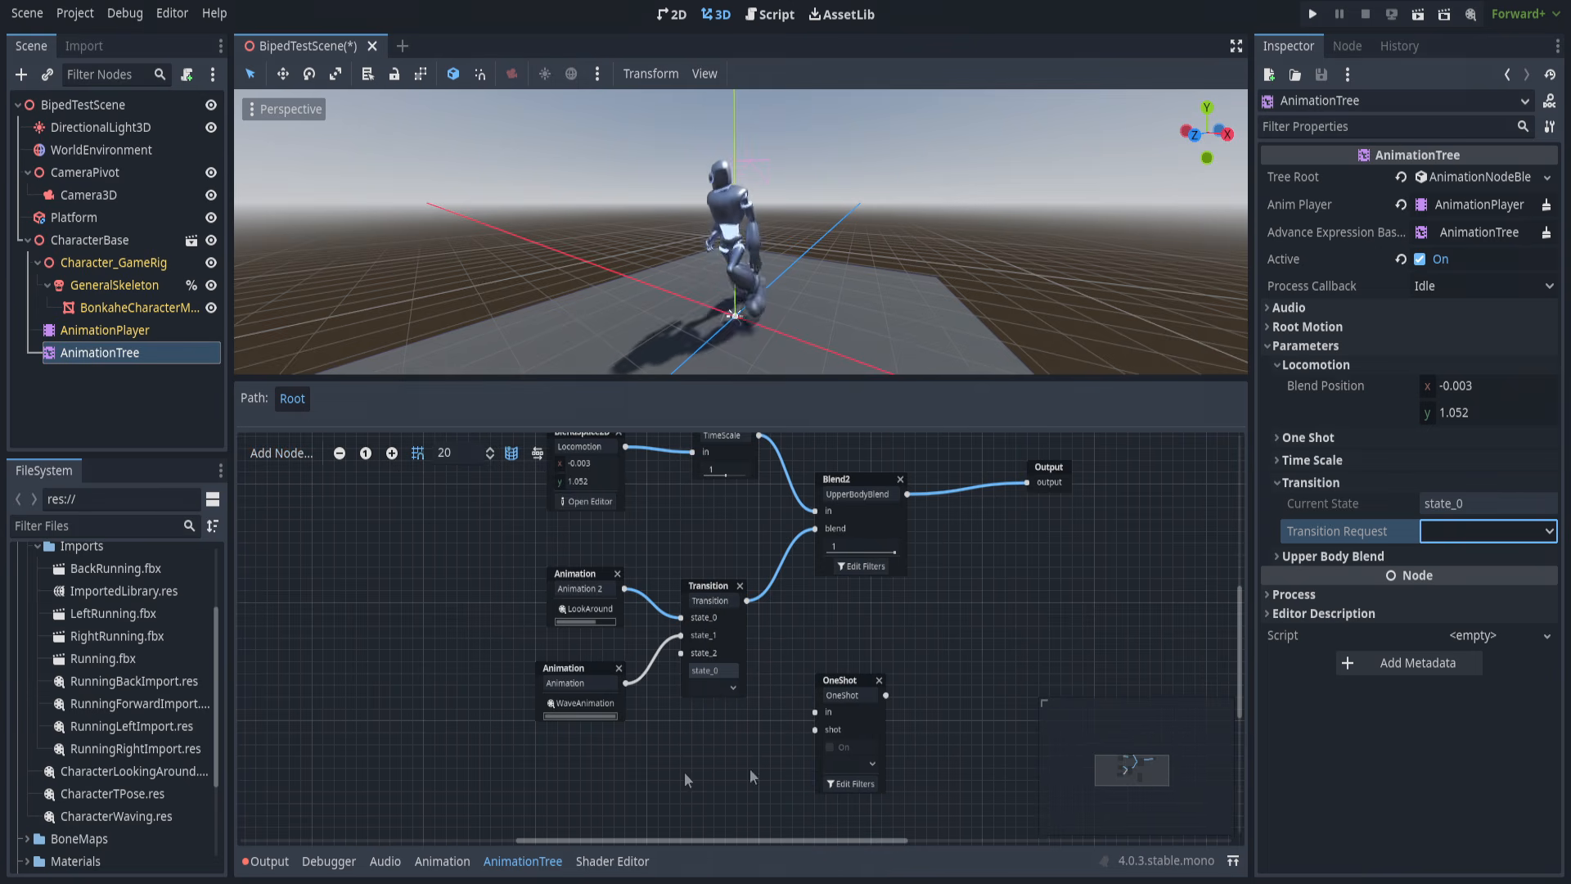
drag(411, 804, 743, 549)
key(Delete)
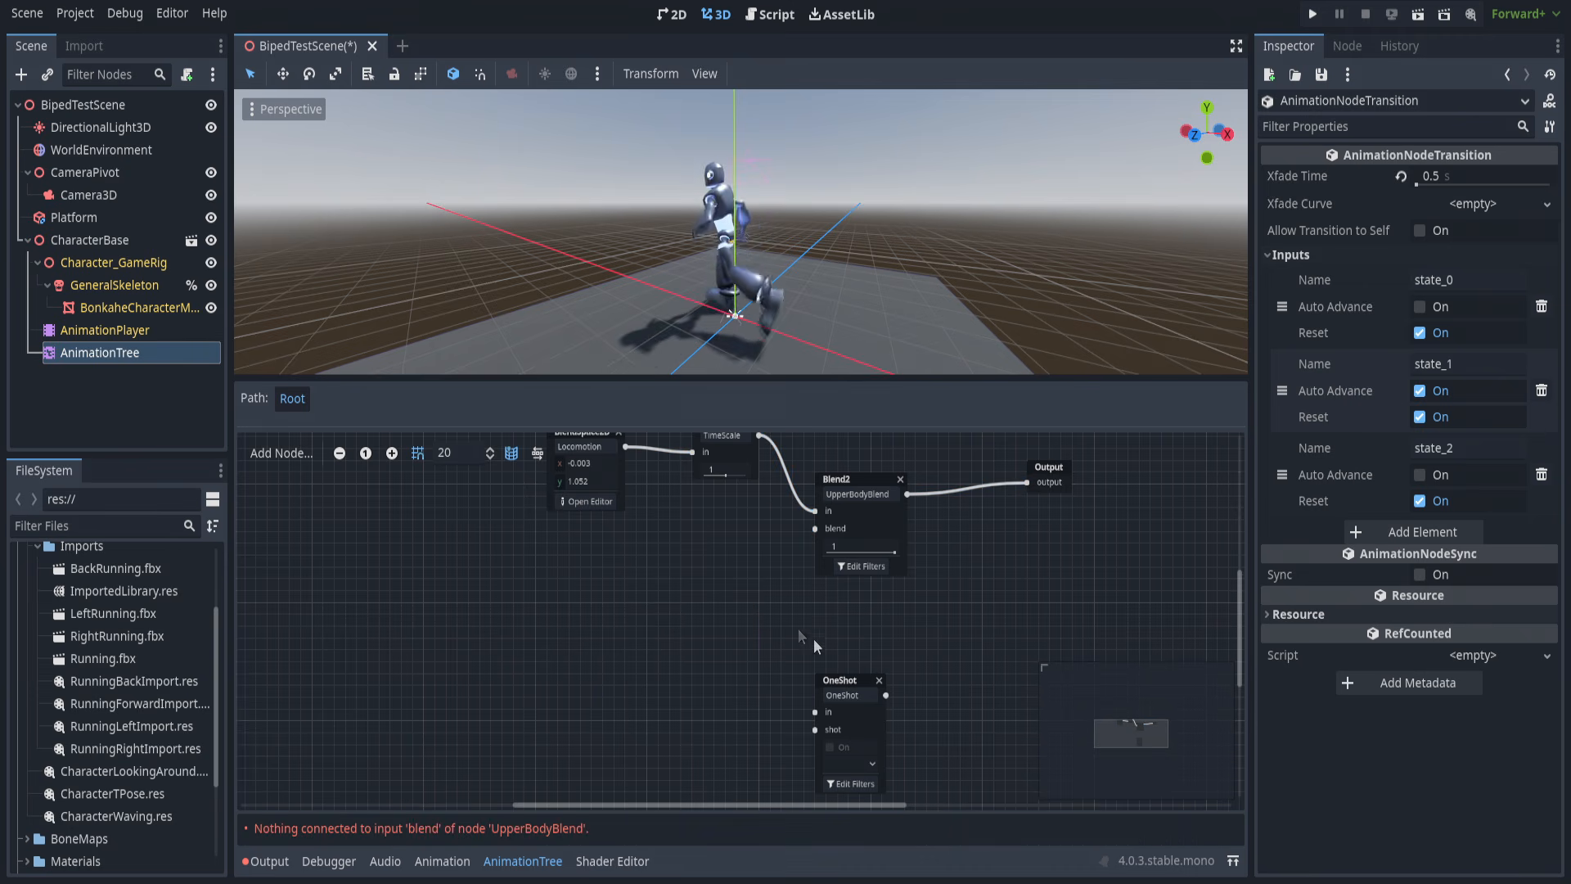
click(880, 679)
Add a StateMachine node below the Locomotion node and connect its output to UpperBodyBlend's blend input.
right_click(594, 533)
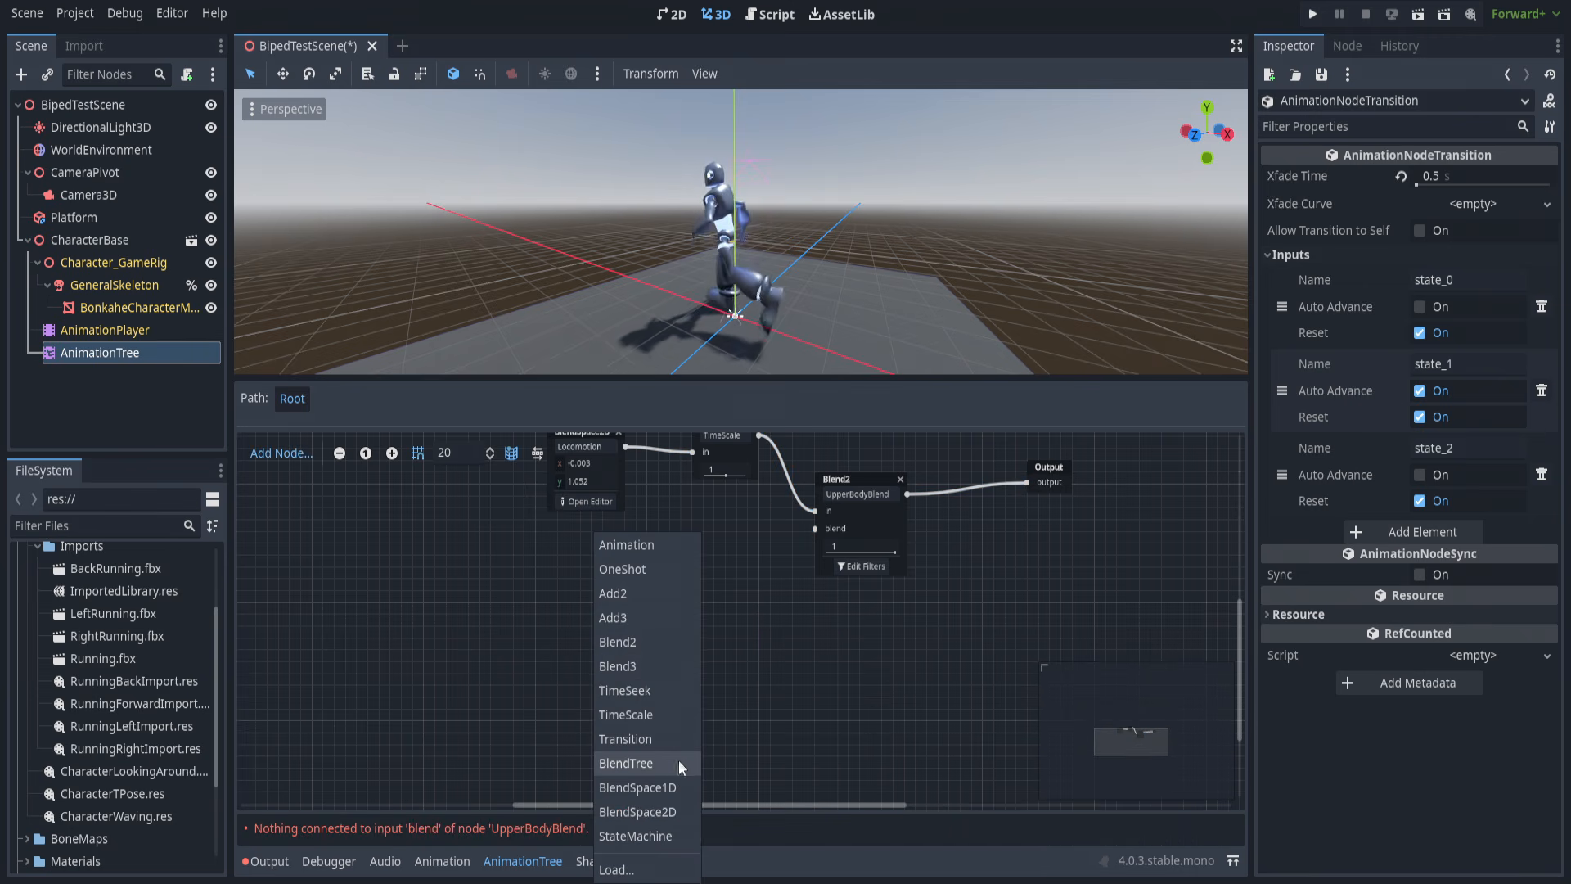
click(664, 833)
drag(640, 570, 604, 598)
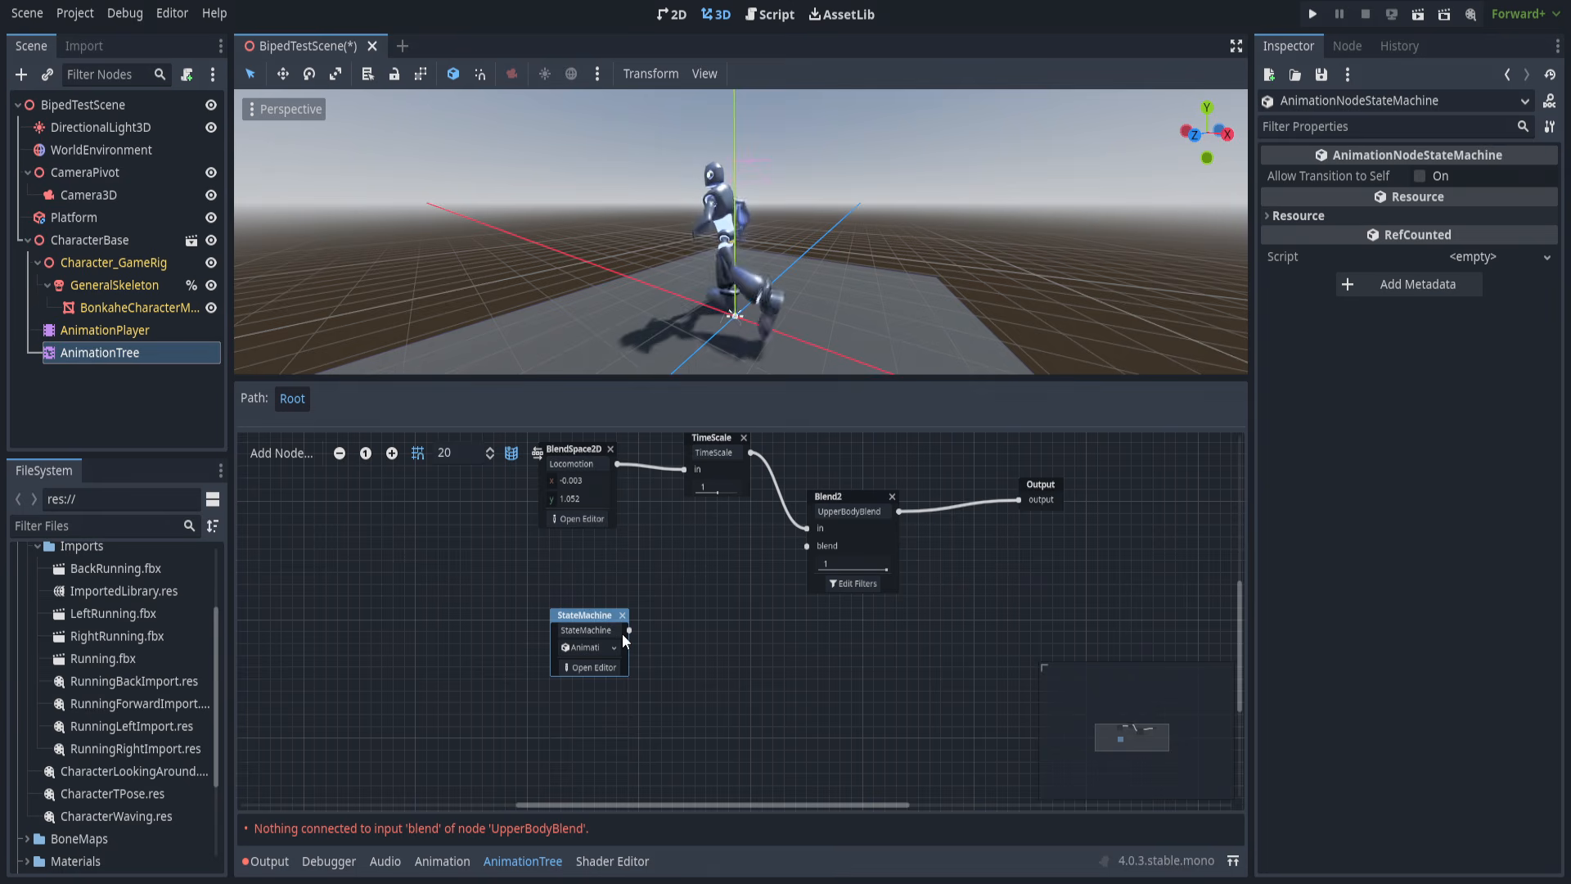
ctrl+scroll(623, 632, up, 2)
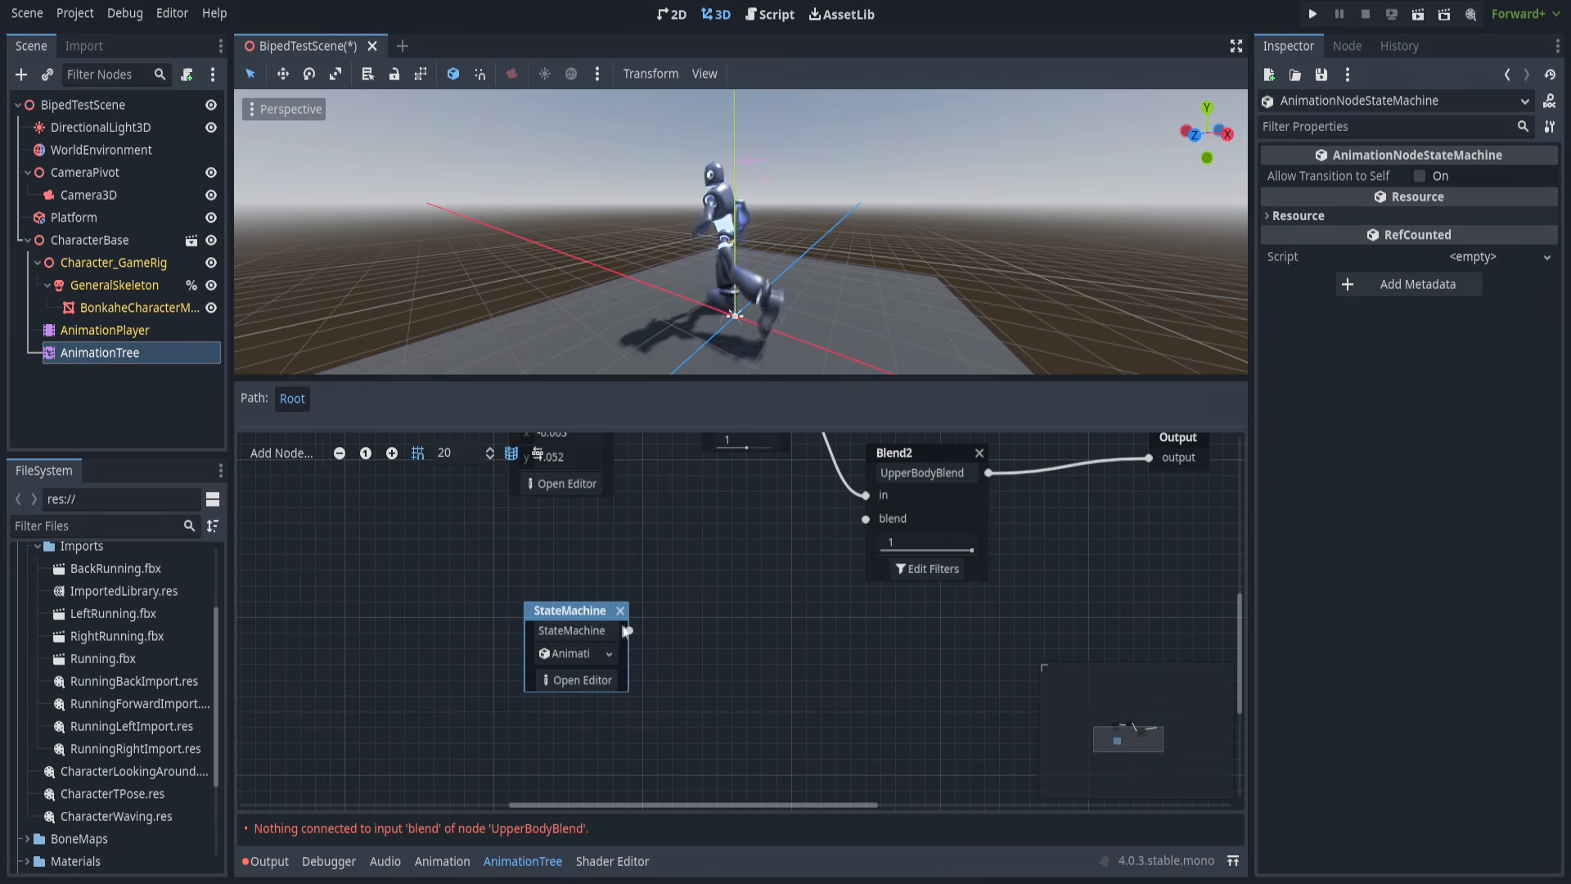
ctrl+scroll(620, 632, up, 1)
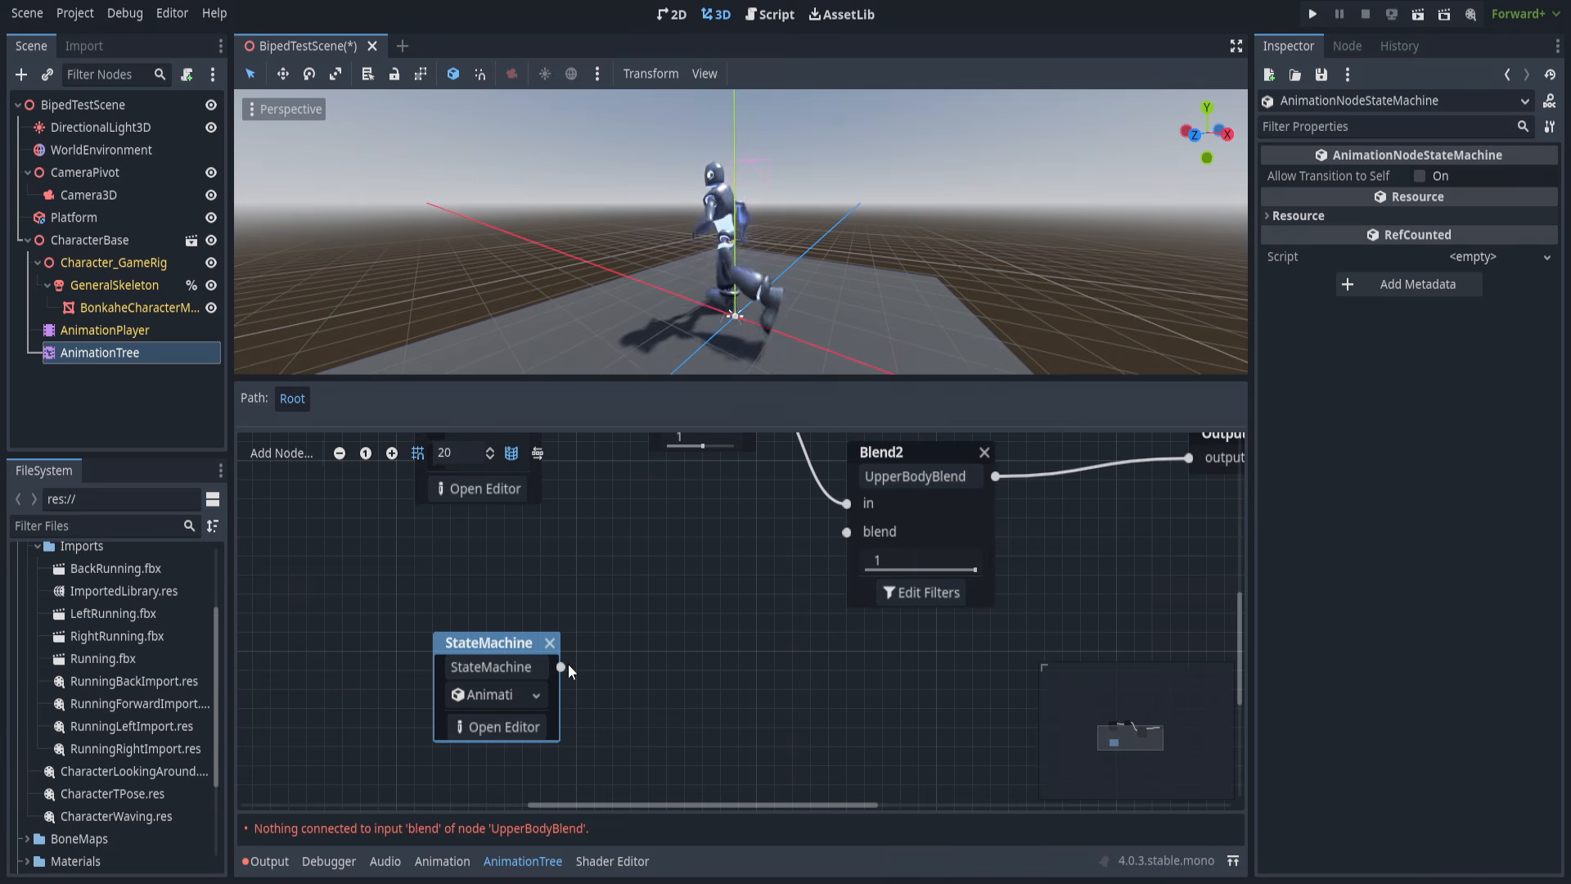
drag(568, 667, 847, 531)
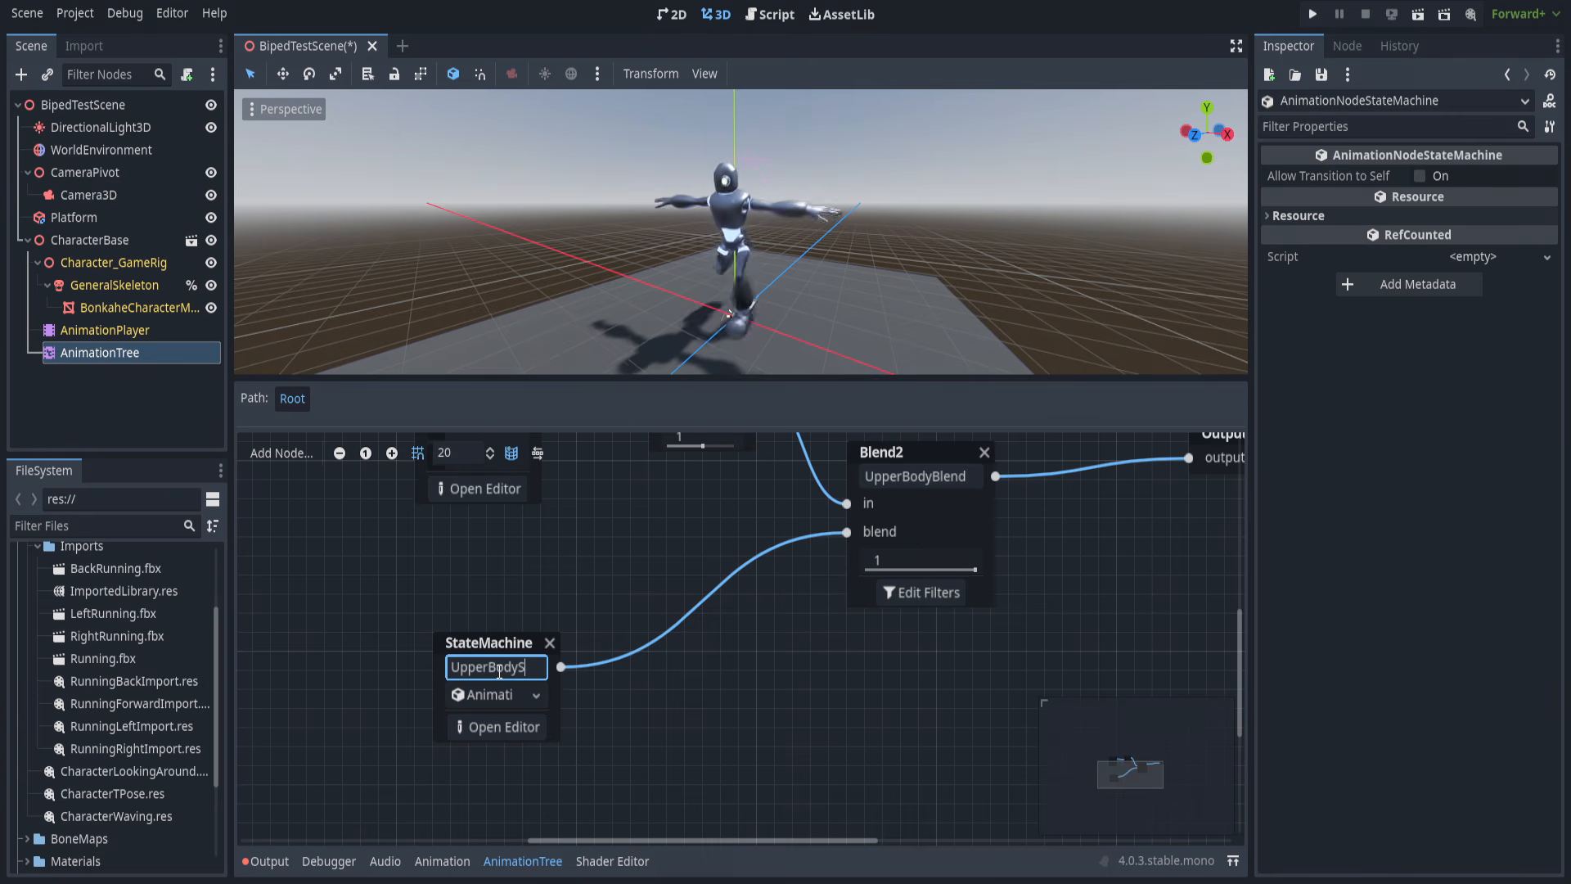
Rename the StateMachine node UpperBodyStateMachine and open it for editing.
text(tateMachine)
key(Return)
click(532, 726)
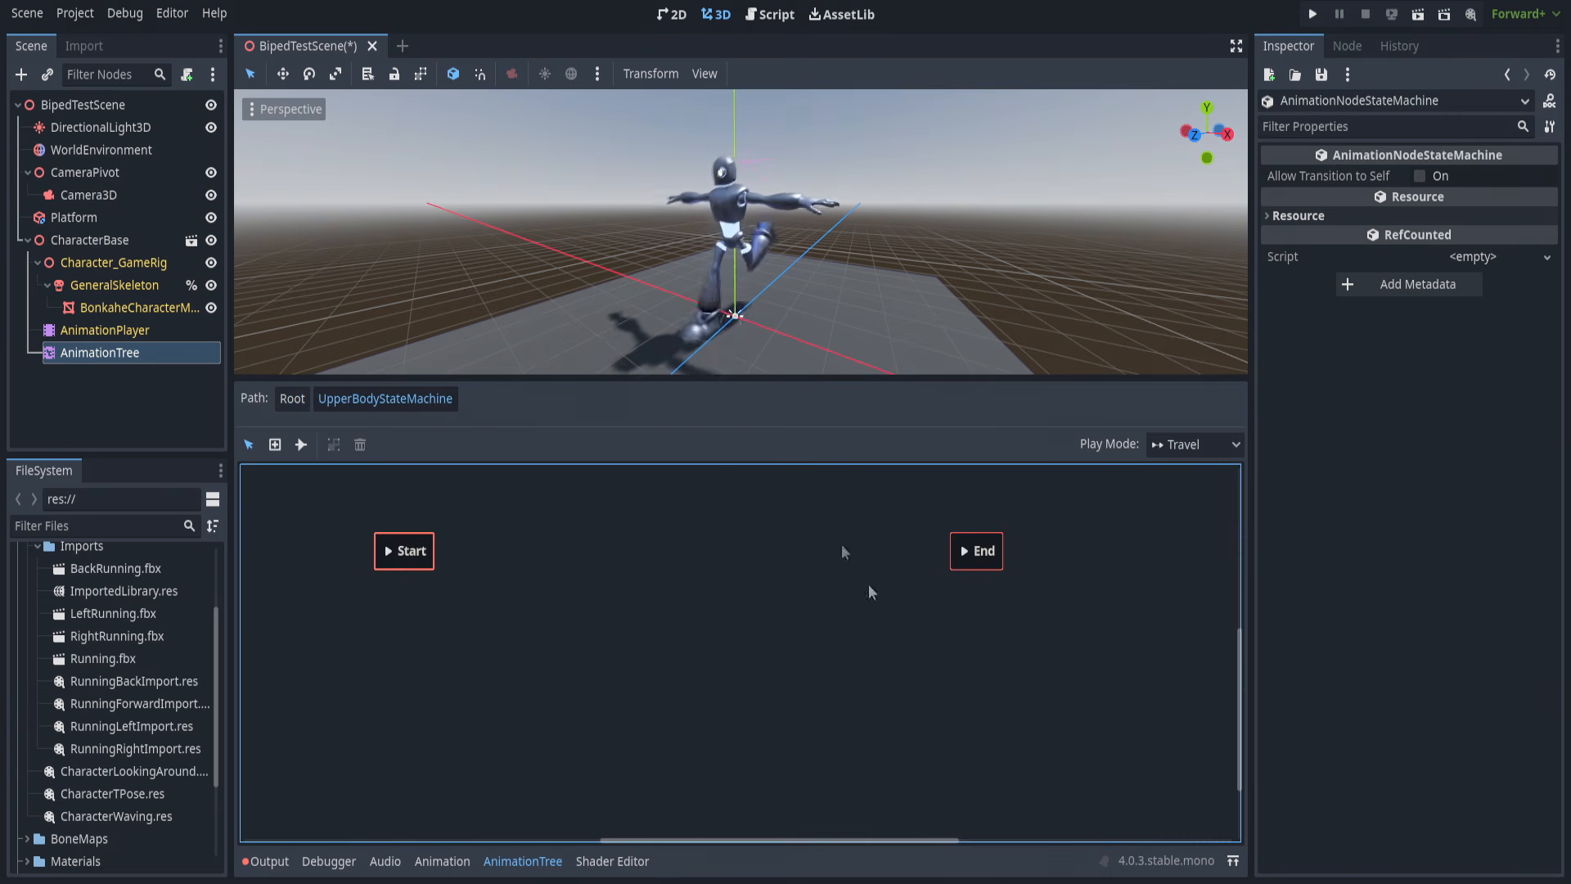
click(293, 398)
click(530, 727)
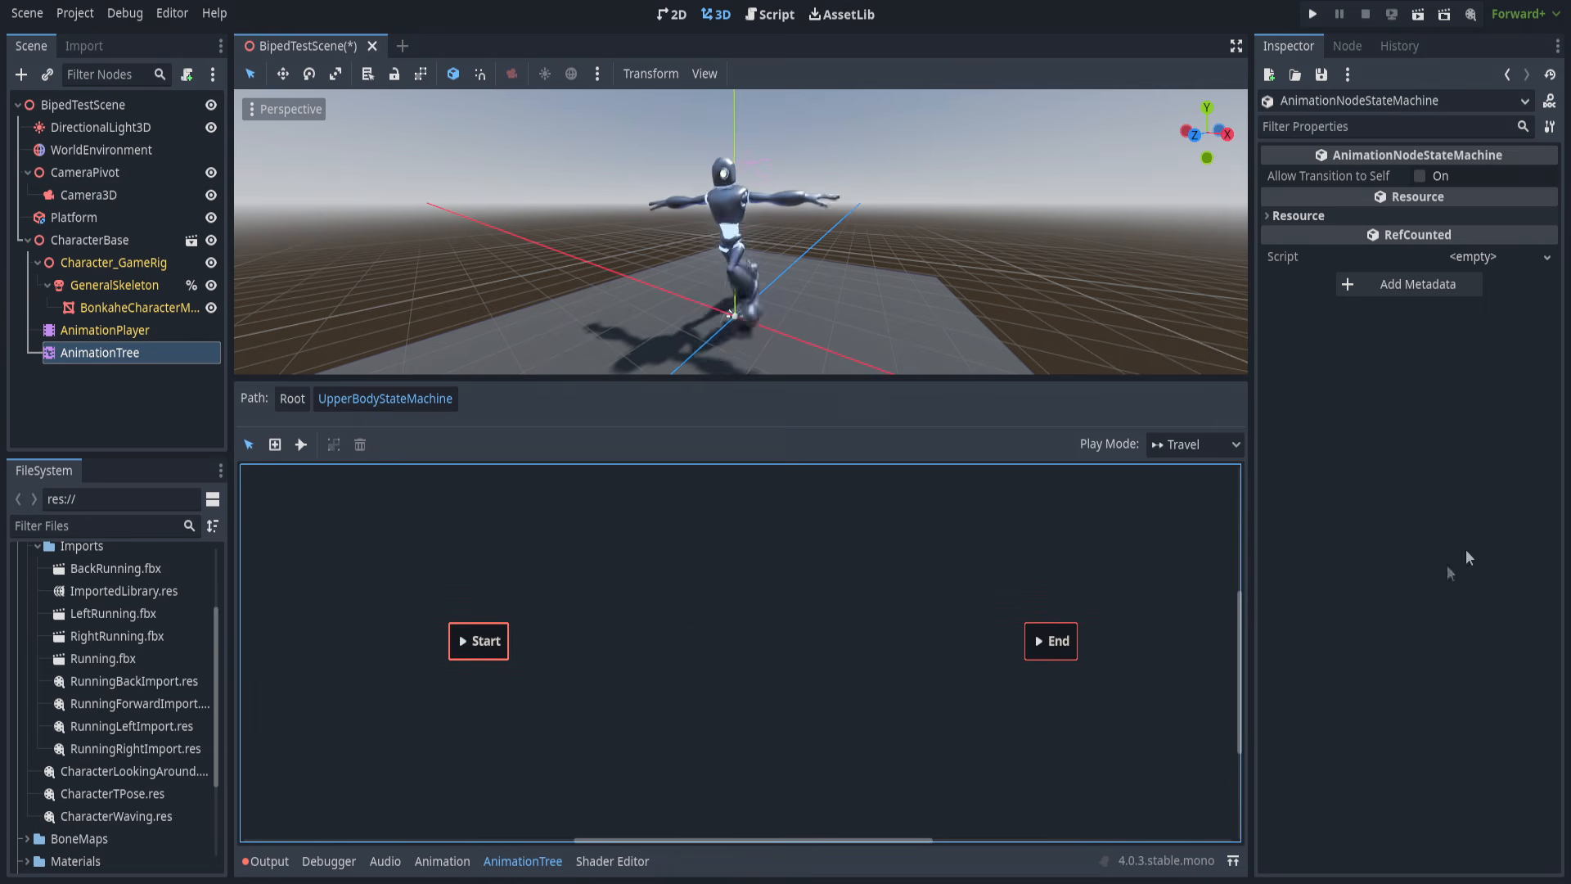
Add LookAround and WaveAnimation animation states side by side between Start and End.
right_click(641, 616)
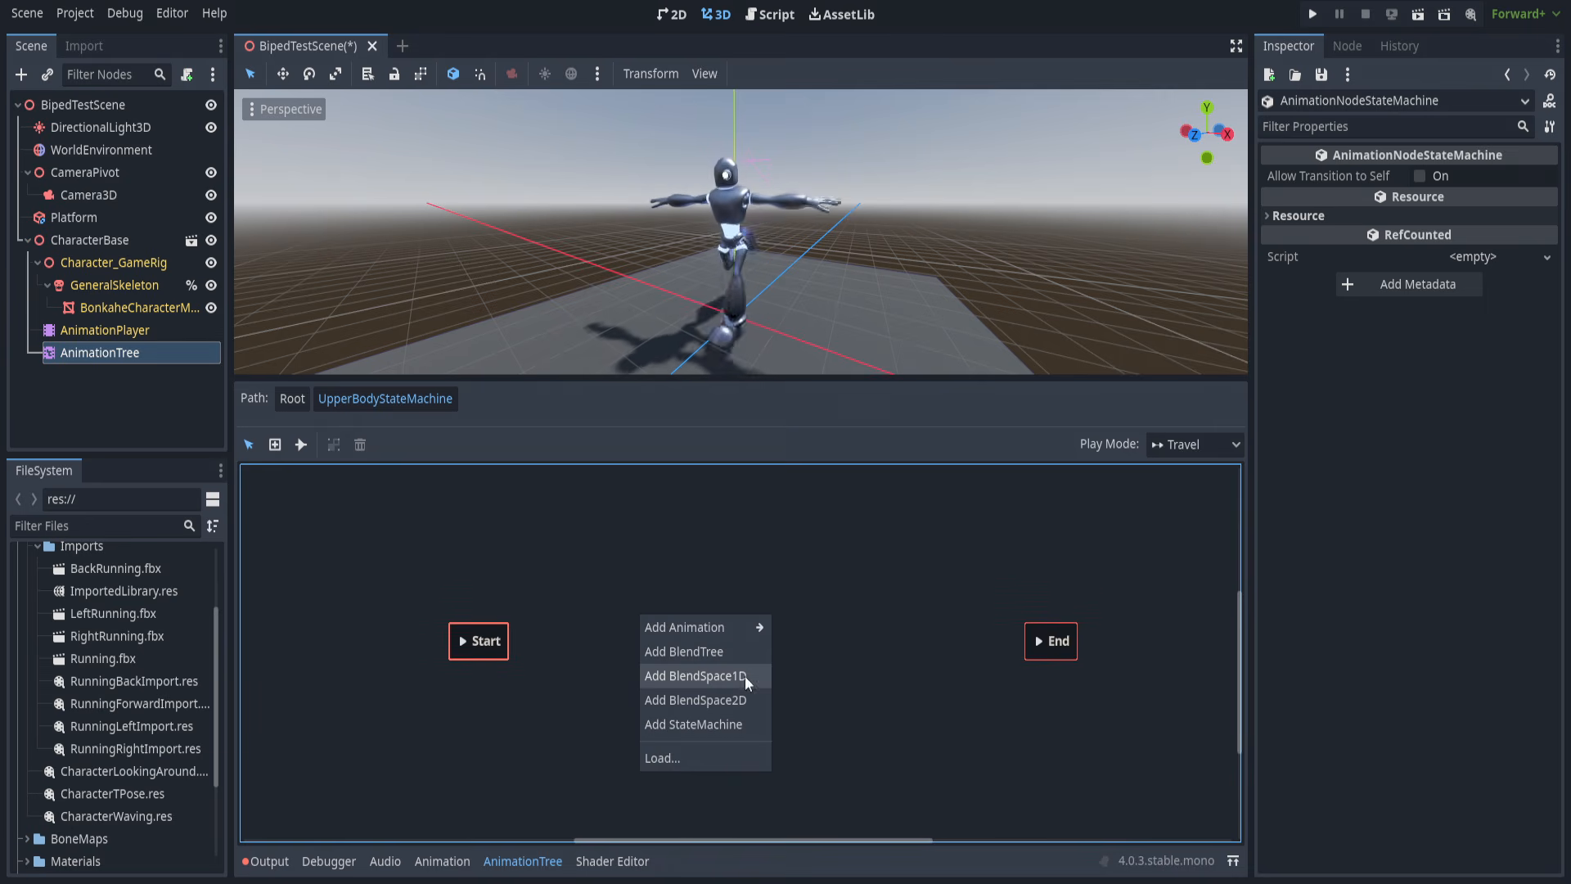
mouse_move(719, 624)
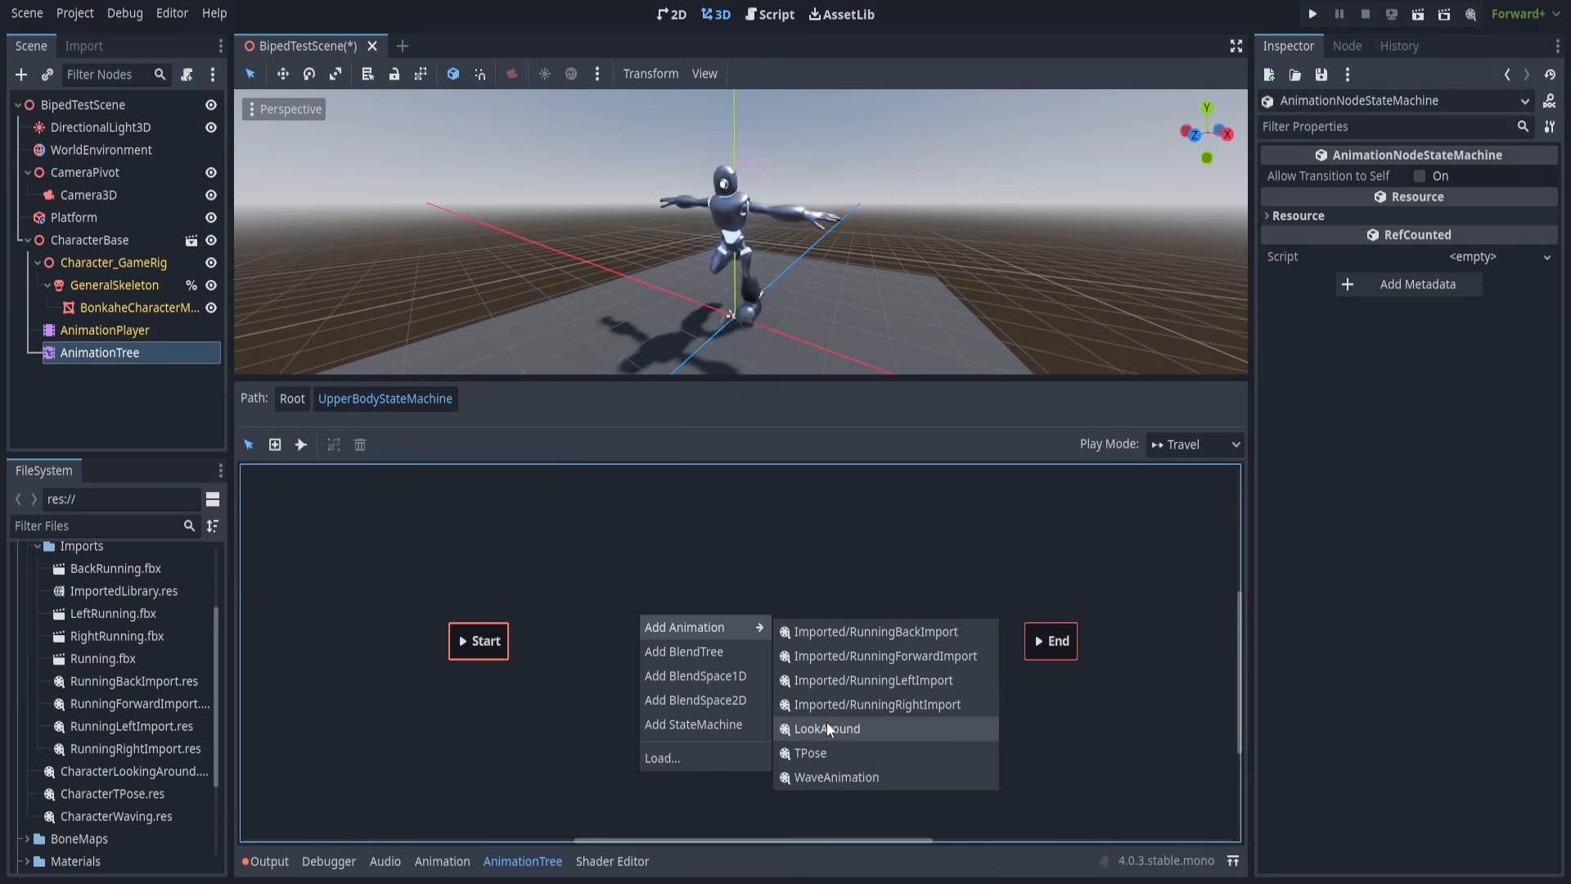
click(826, 722)
click(620, 619)
drag(620, 620, 603, 631)
right_click(744, 635)
mouse_move(769, 649)
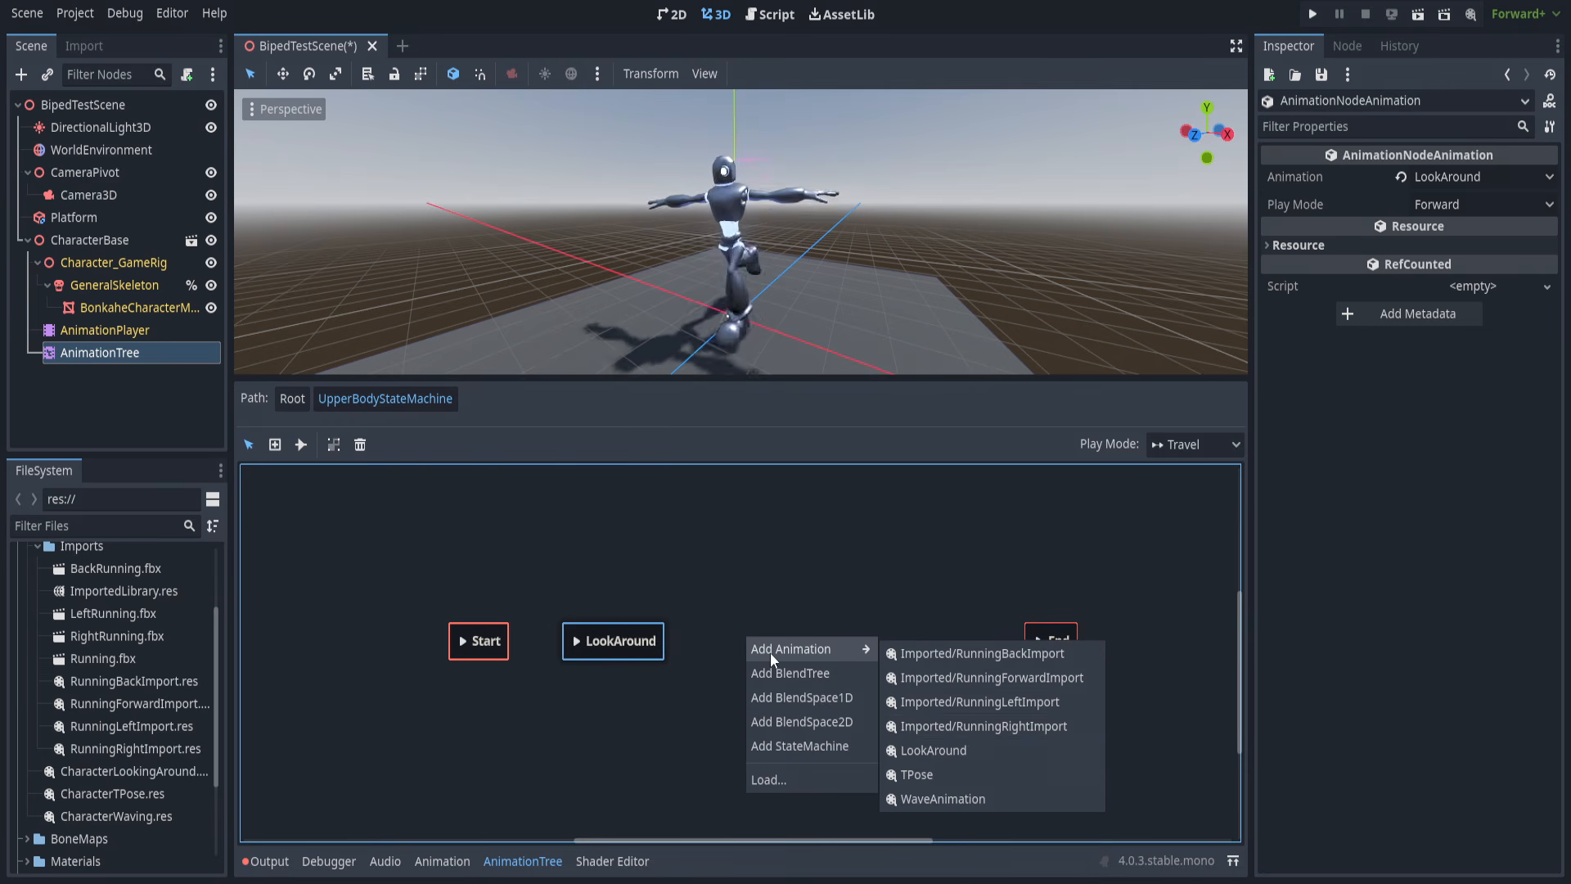
click(934, 797)
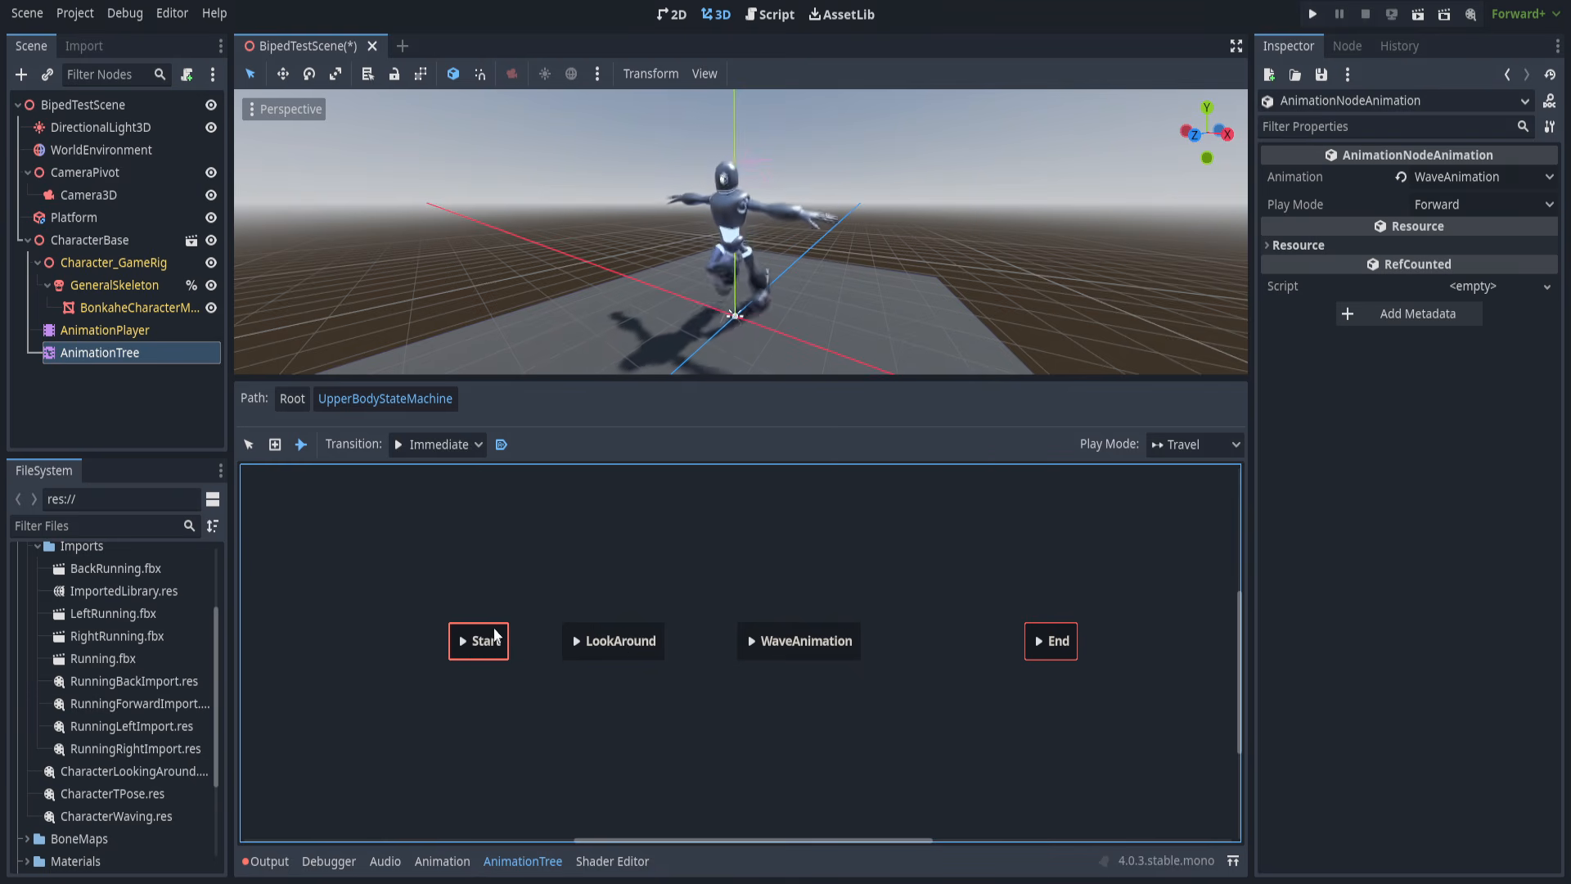
Create transitions from Start to LookAround and from LookAround to WaveAnimation.
drag(583, 640, 586, 634)
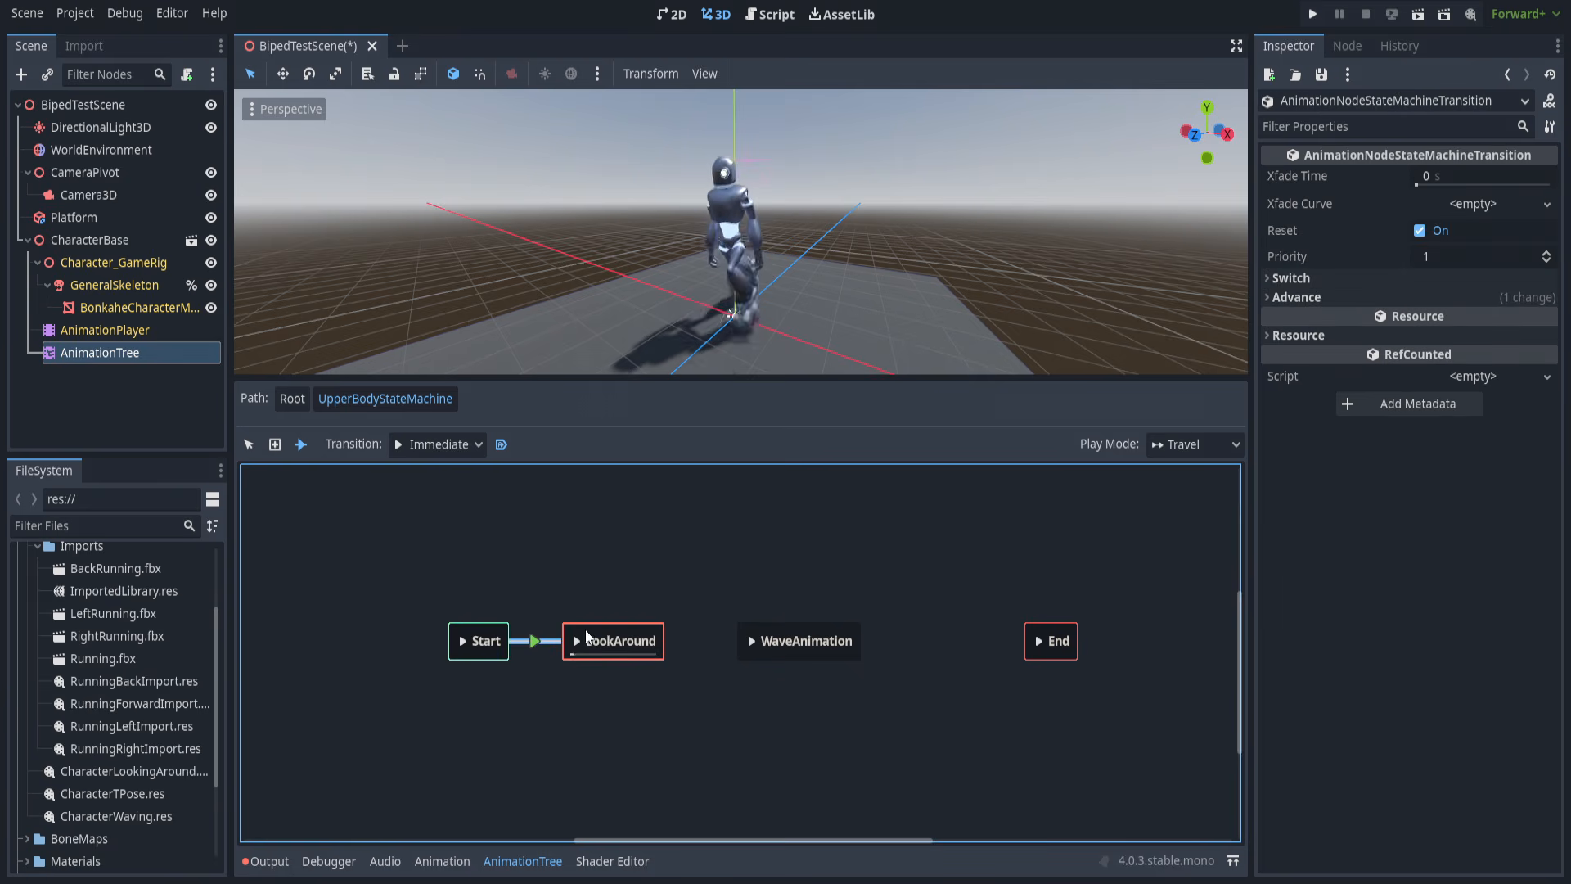
click(300, 444)
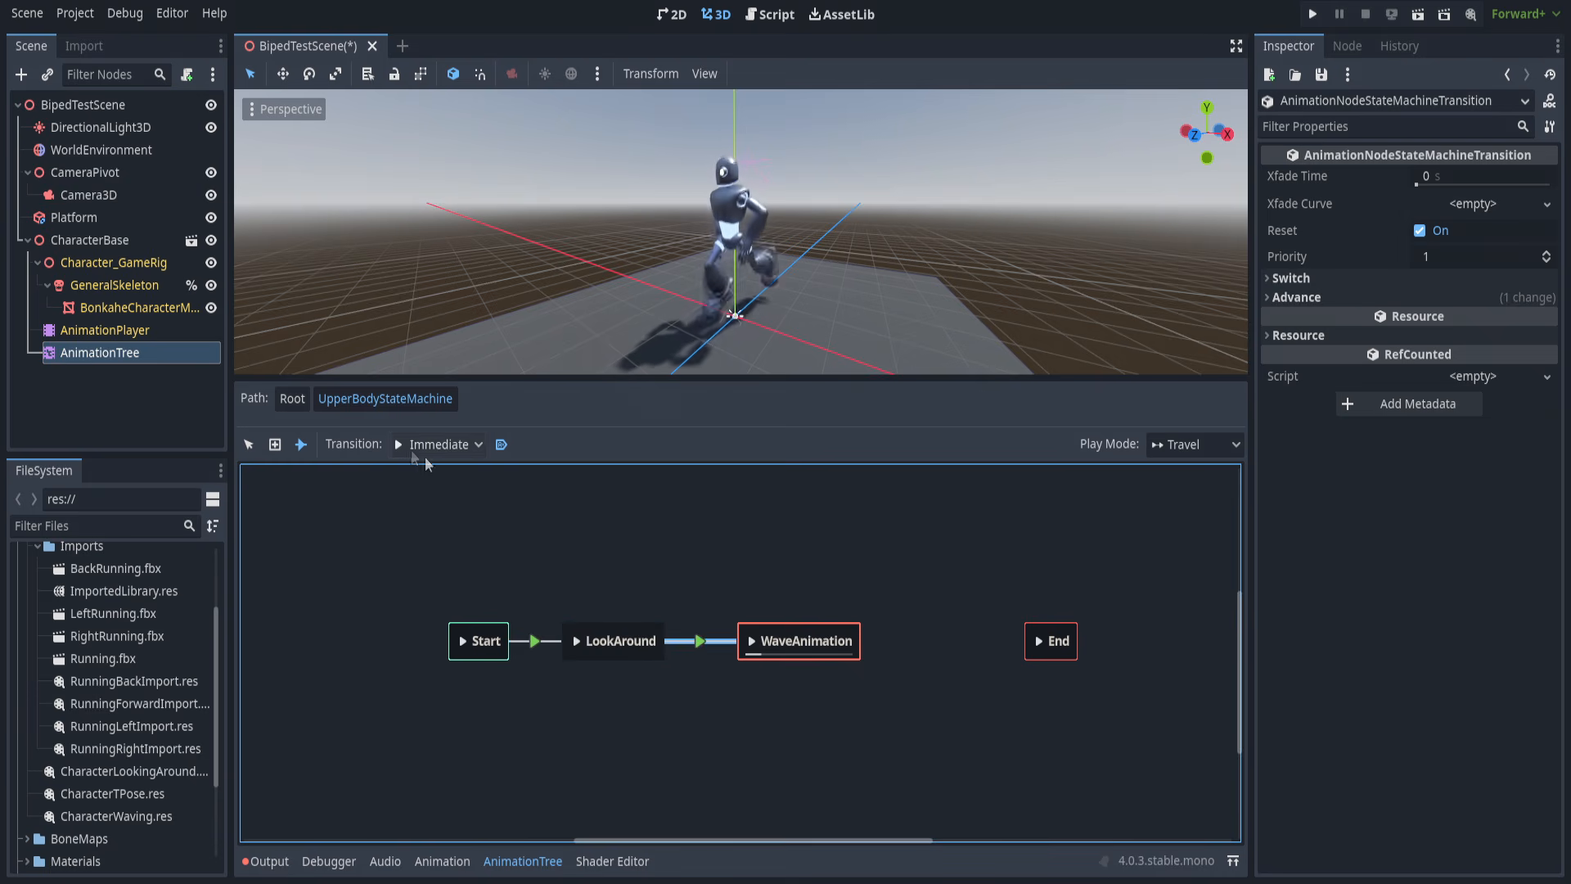
Set the Advance mode of the LookAround-to-WaveAnimation transition to Enabled, keeping its switch mode Immediate.
click(1329, 296)
click(1330, 278)
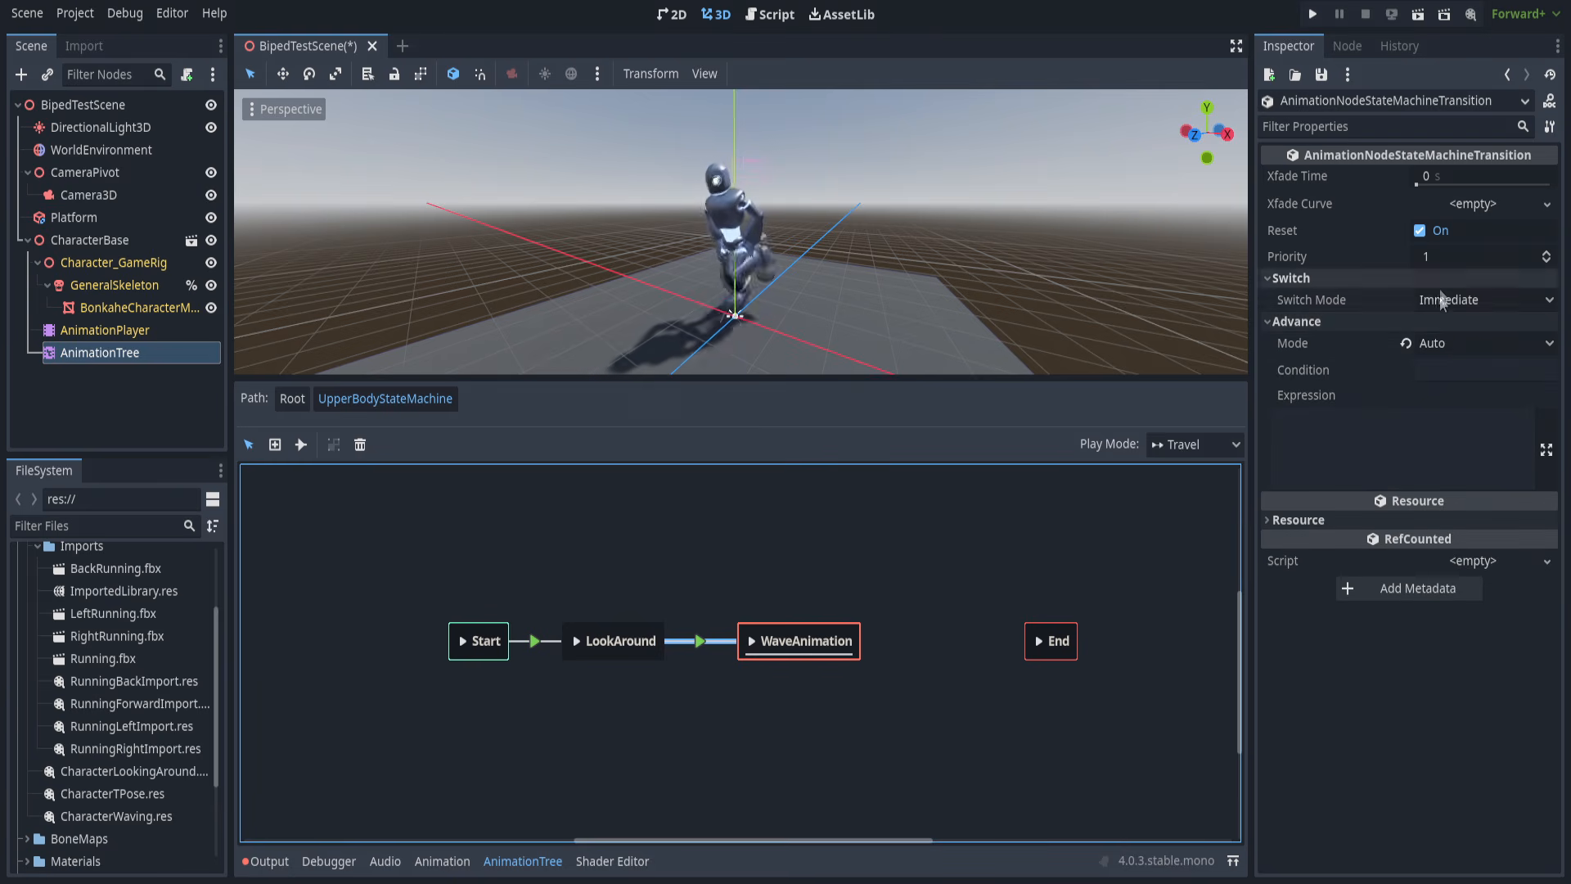
click(1451, 334)
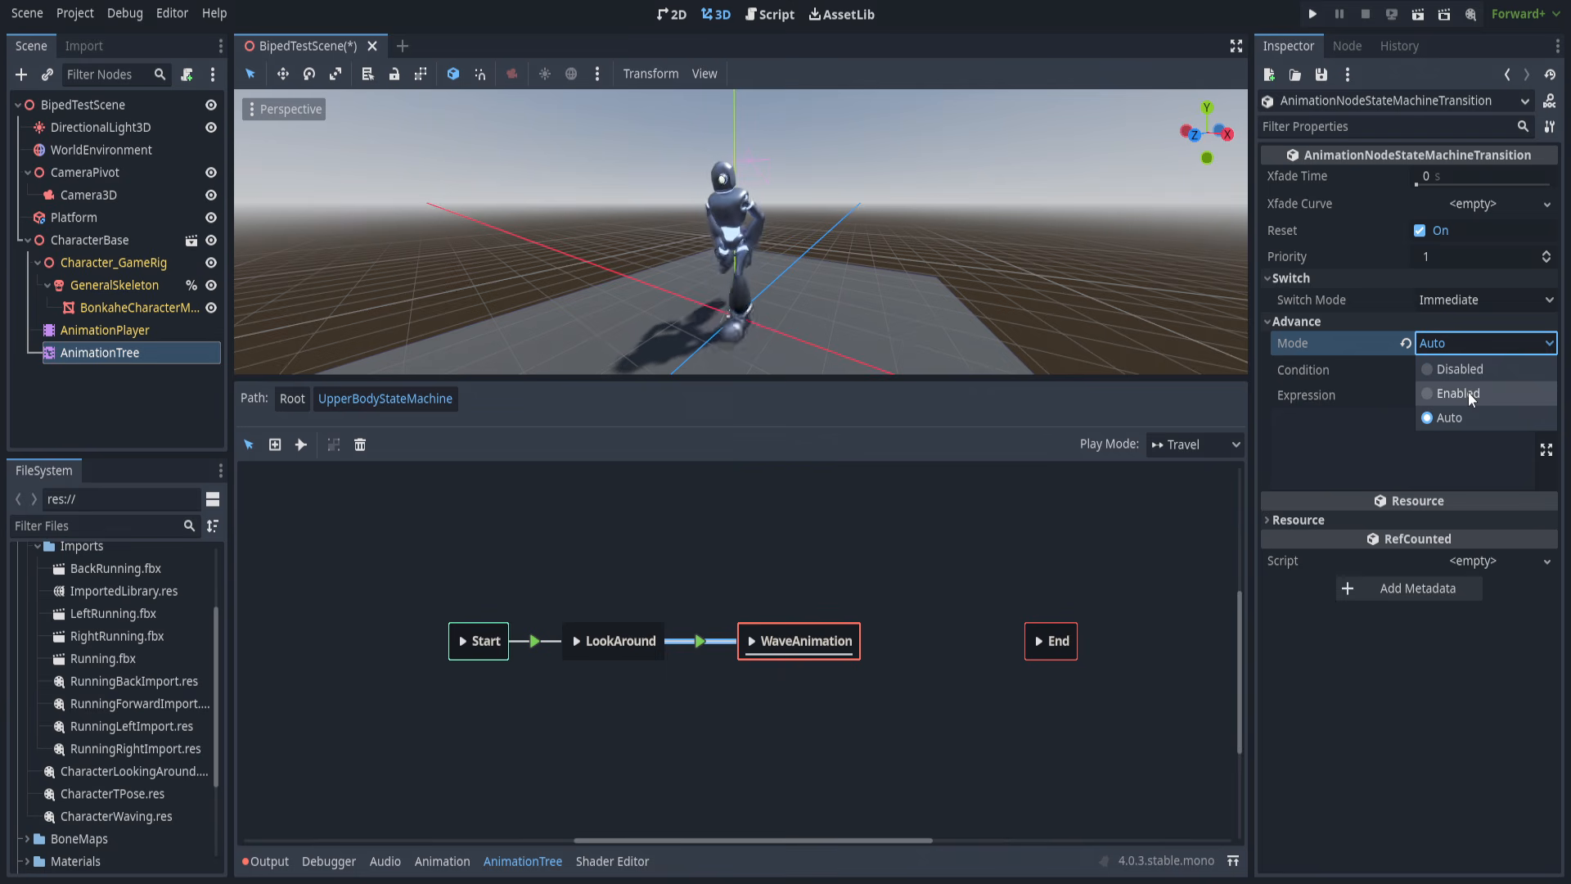
click(1468, 392)
click(1446, 344)
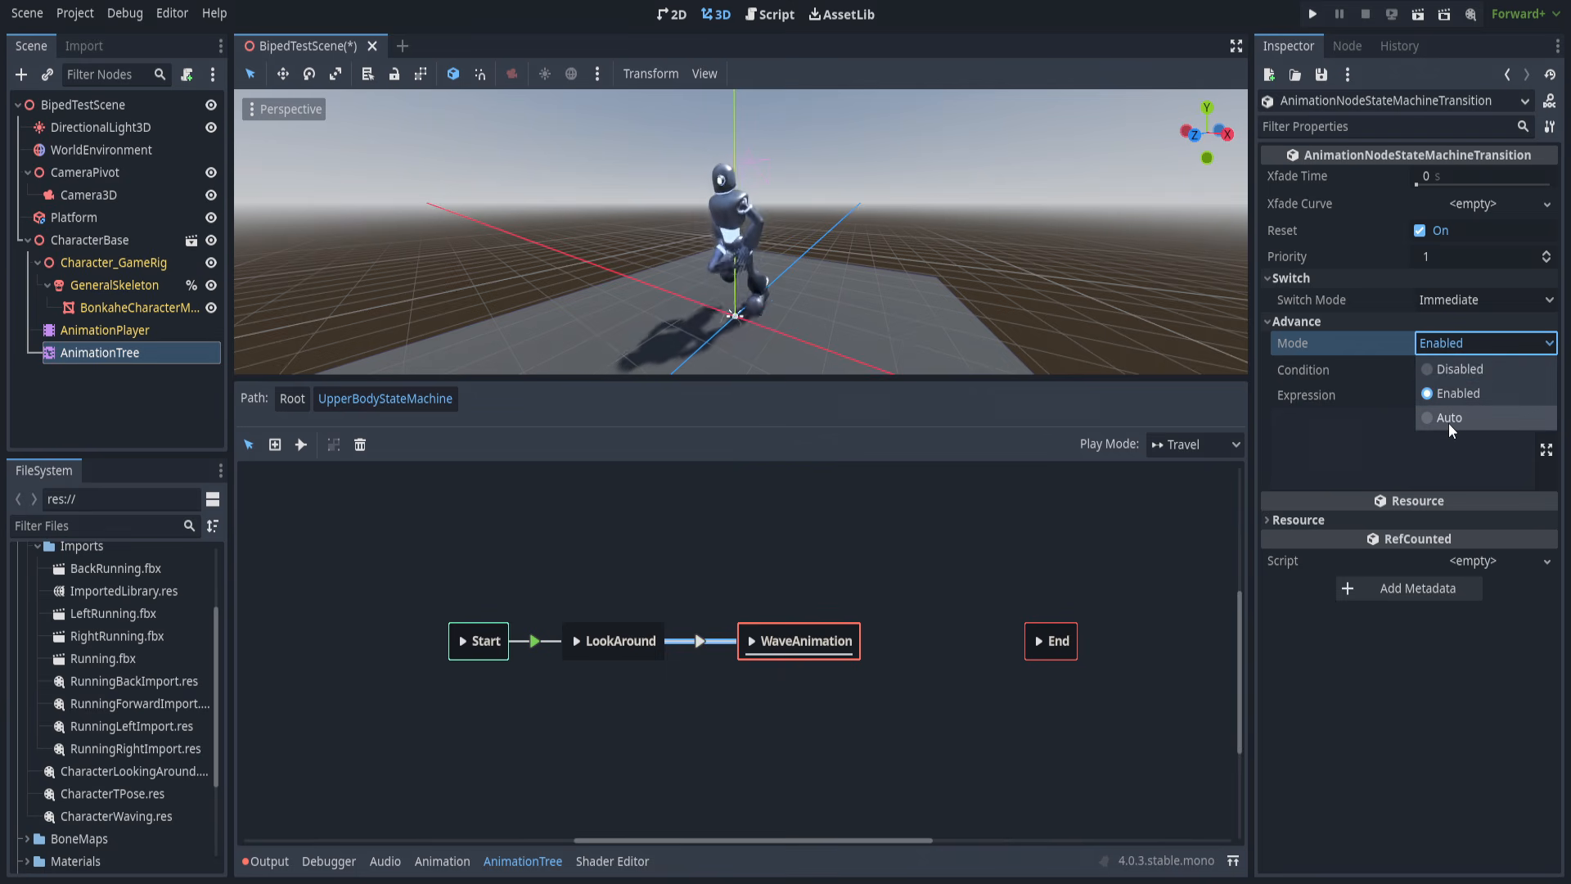
click(1444, 341)
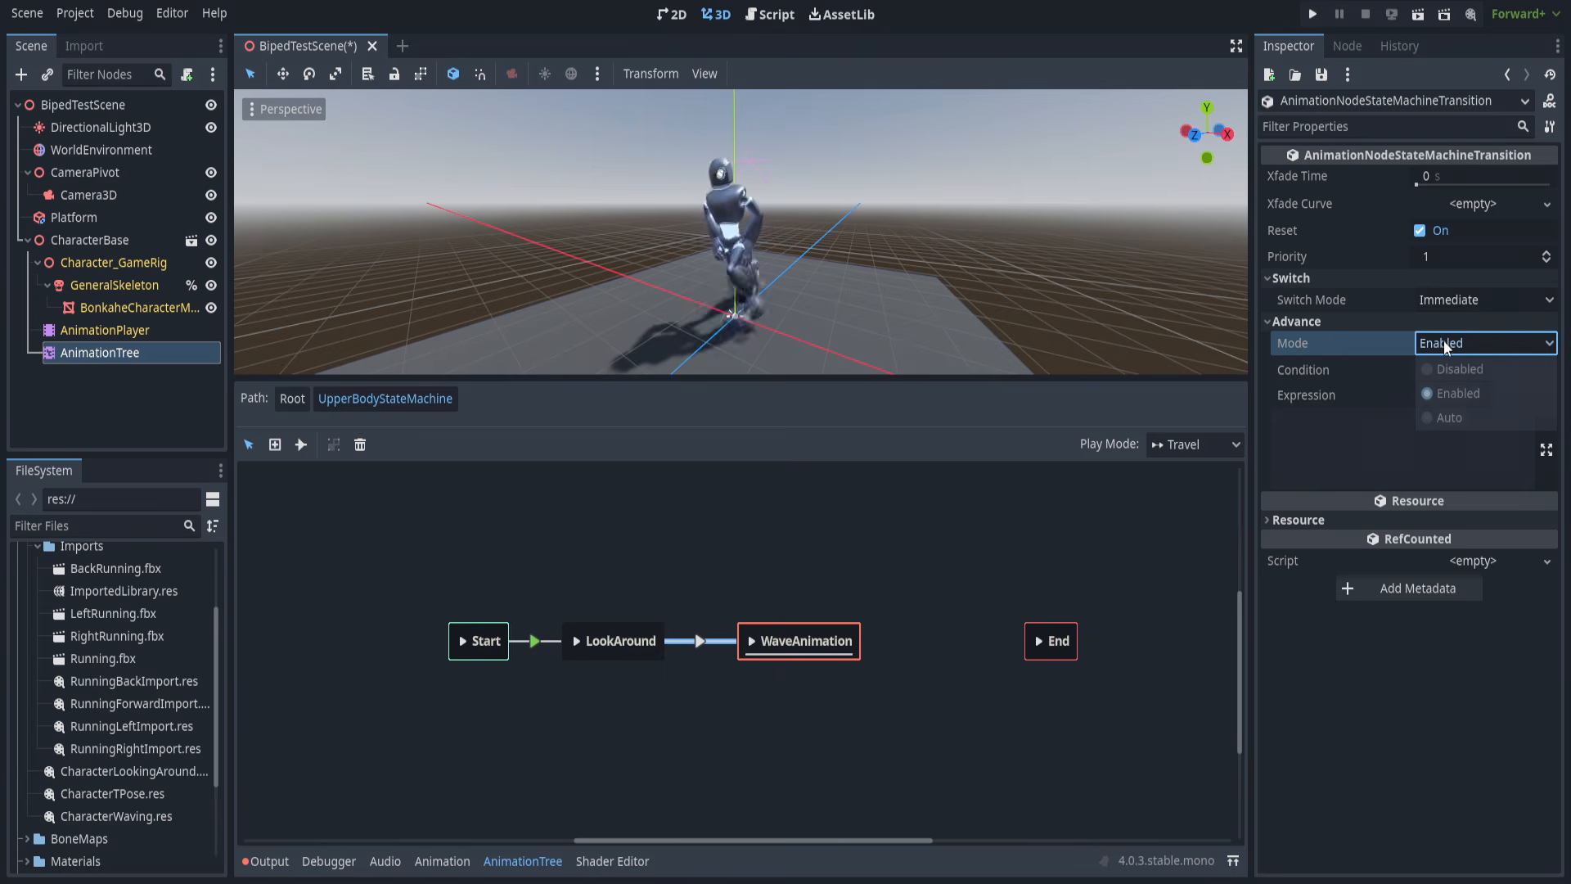
Create an immediate return transition from WaveAnimation back to LookAround.
click(301, 444)
drag(628, 643, 629, 643)
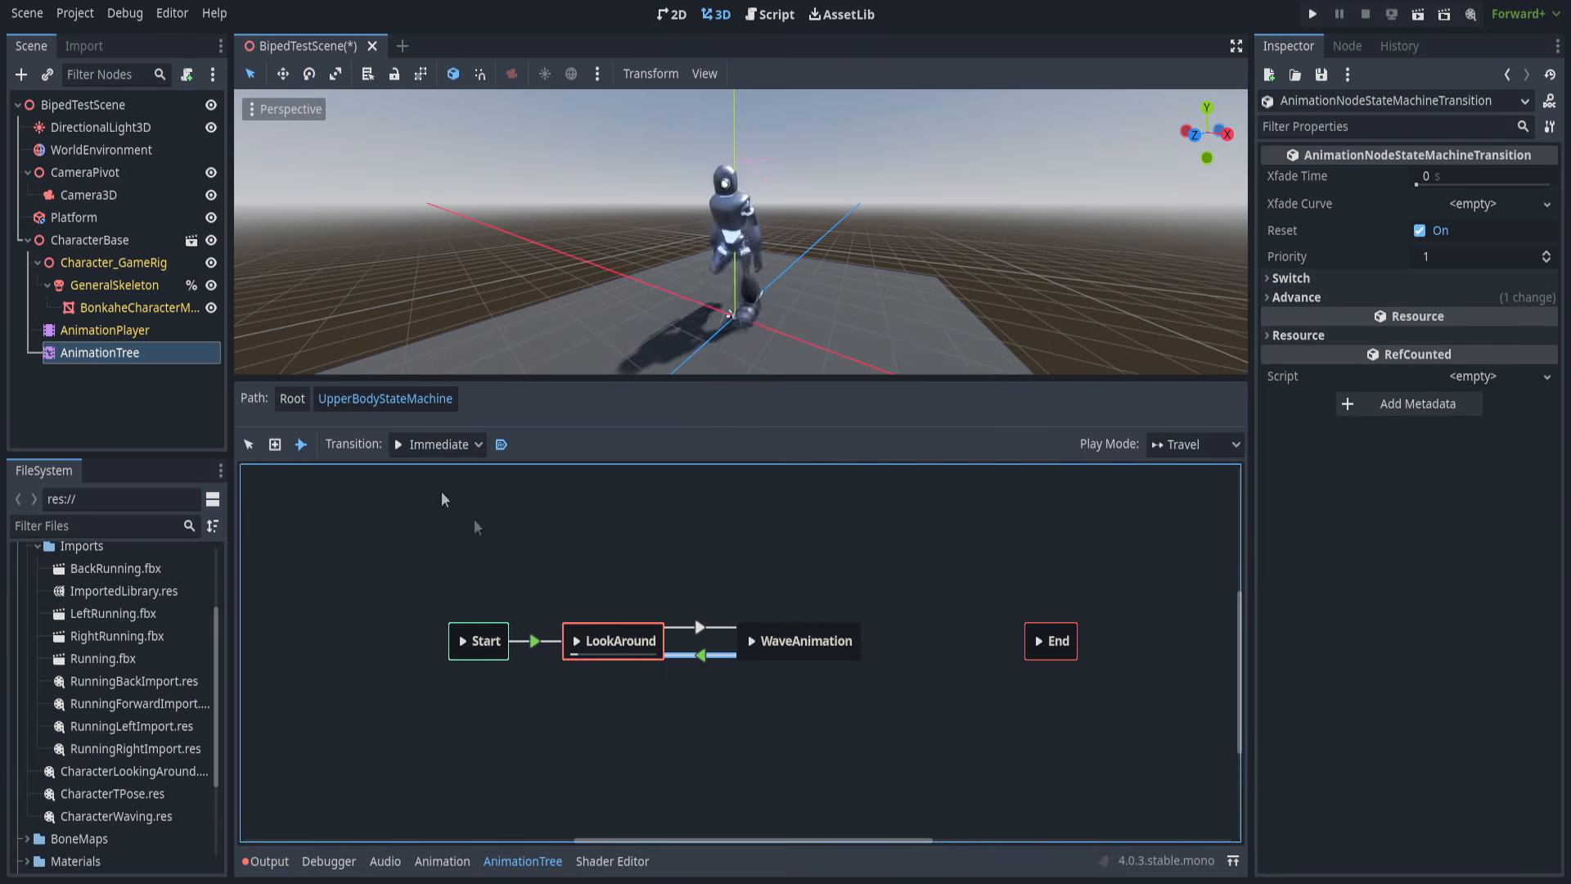
click(248, 444)
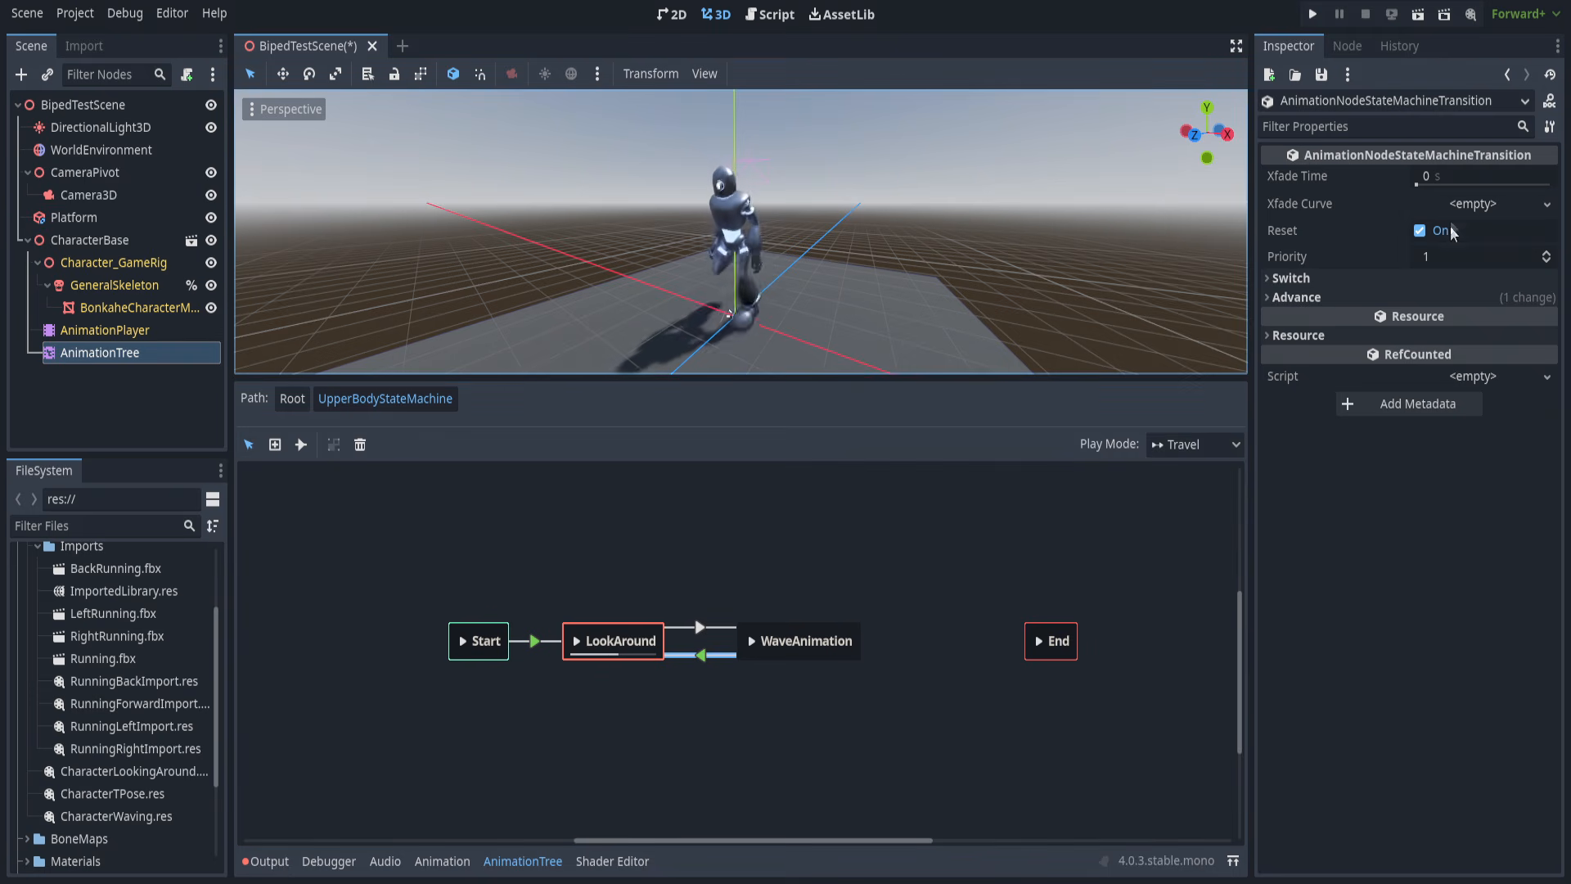
Set the Switch Mode of the WaveAnimation-to-LookAround transition to At End.
click(1415, 297)
click(1426, 278)
click(1465, 299)
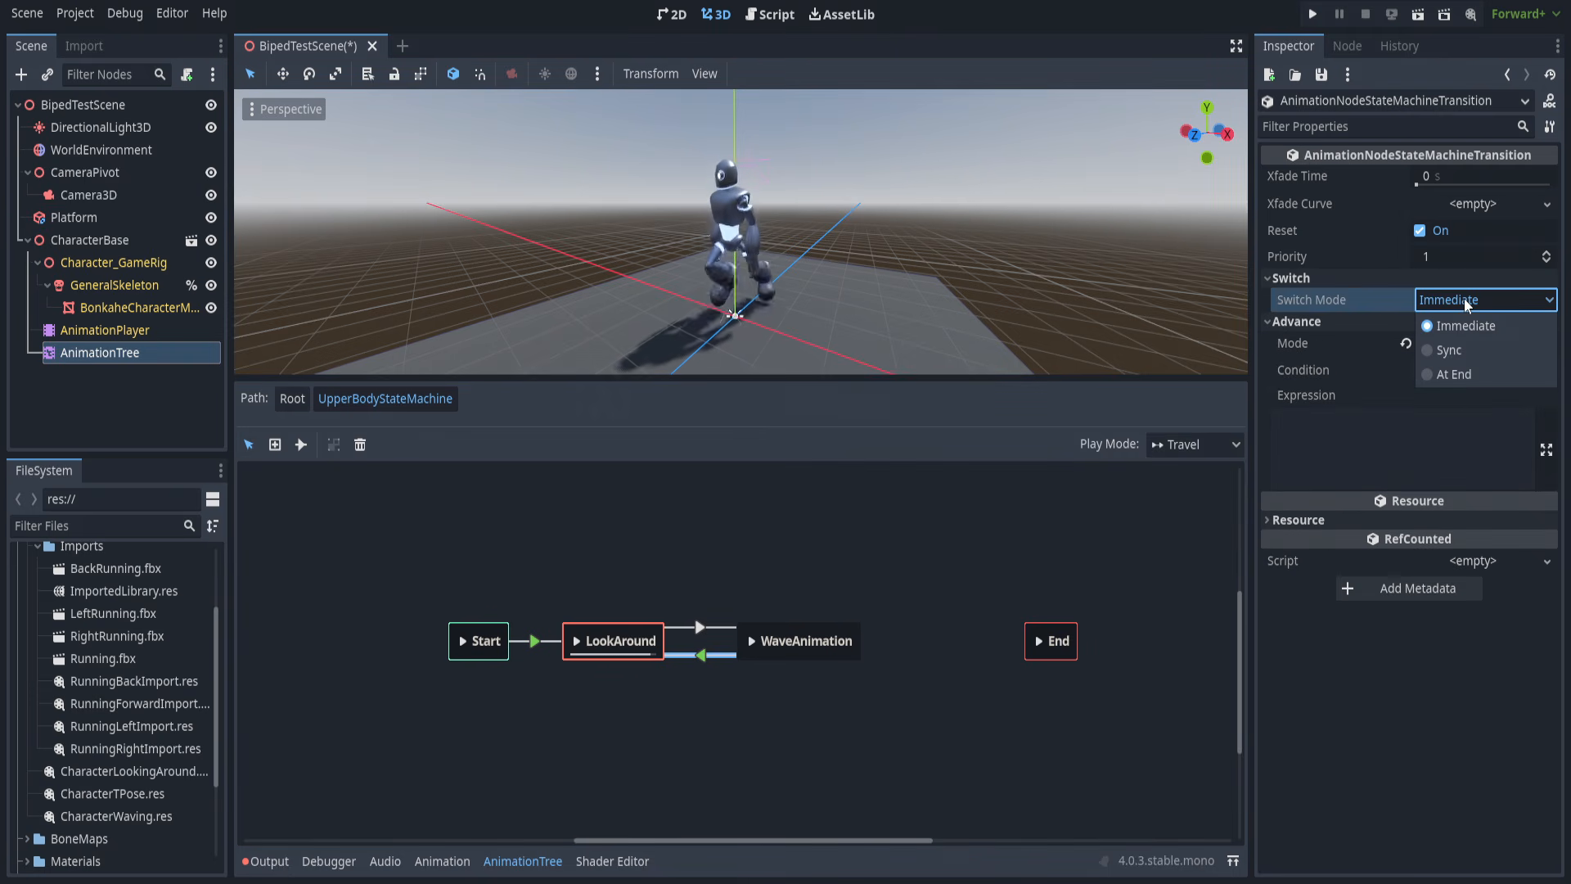
click(1455, 375)
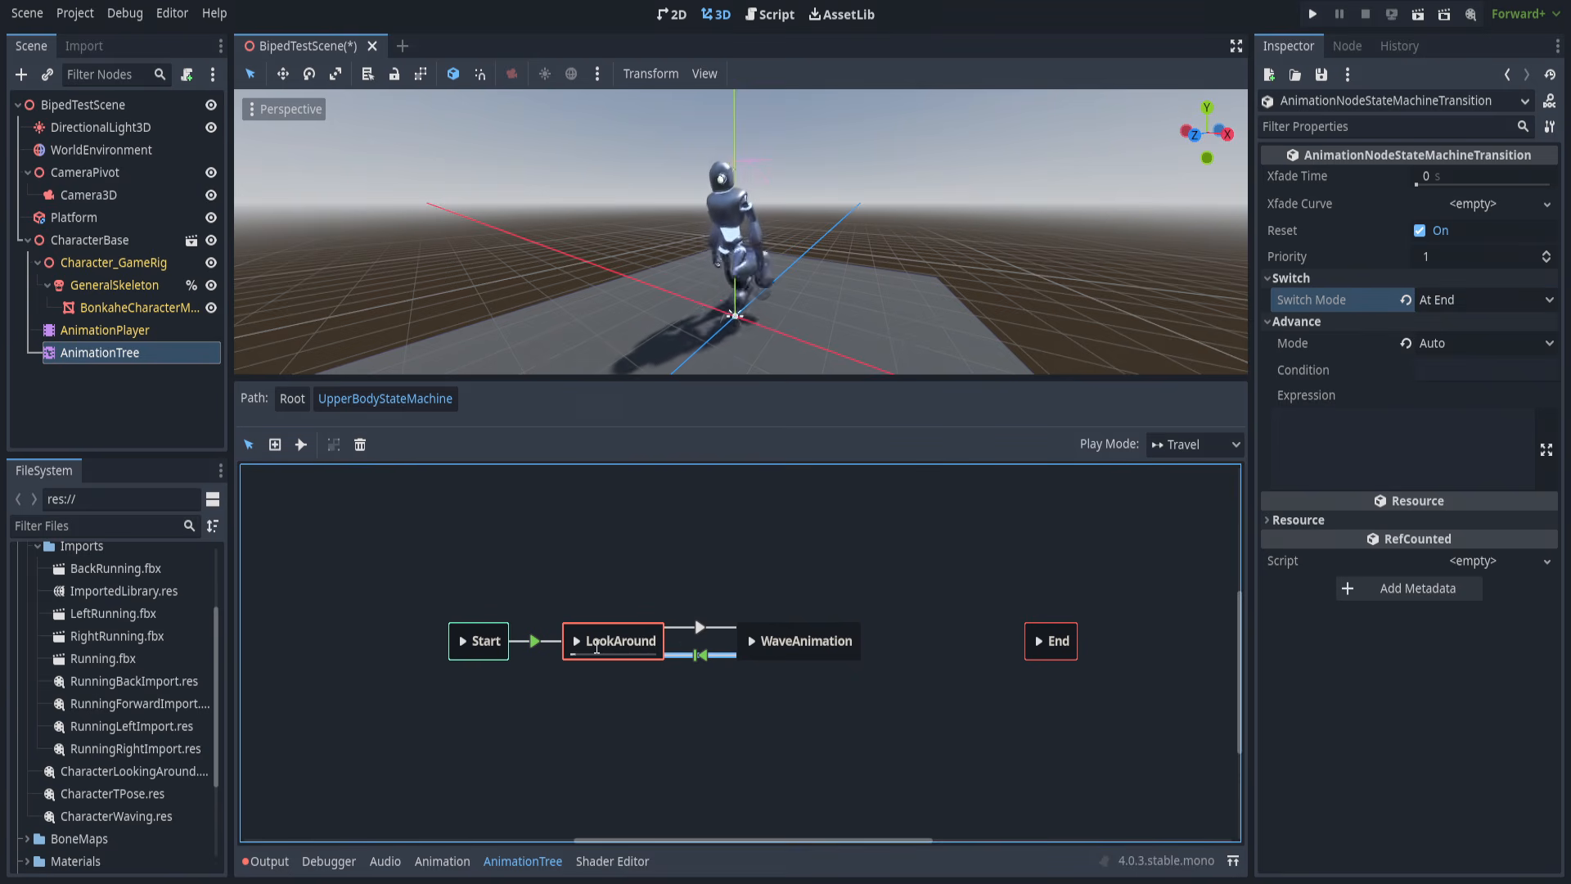
Play the WaveAnimation state and enlarge the 3D viewport to watch the character's upper body from behind.
click(753, 641)
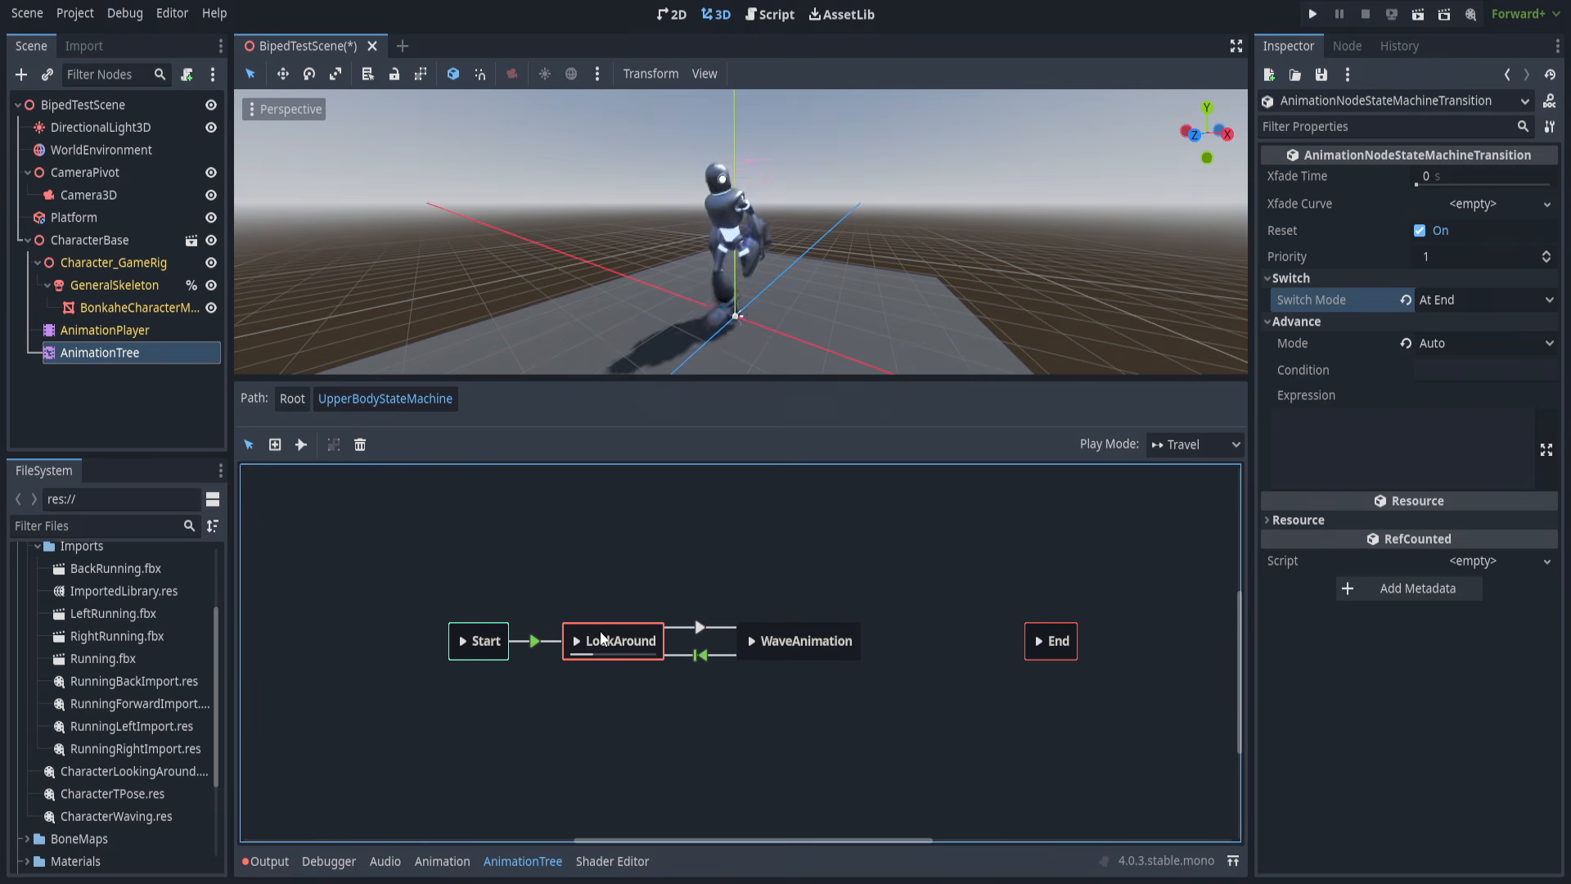
drag(684, 378, 687, 480)
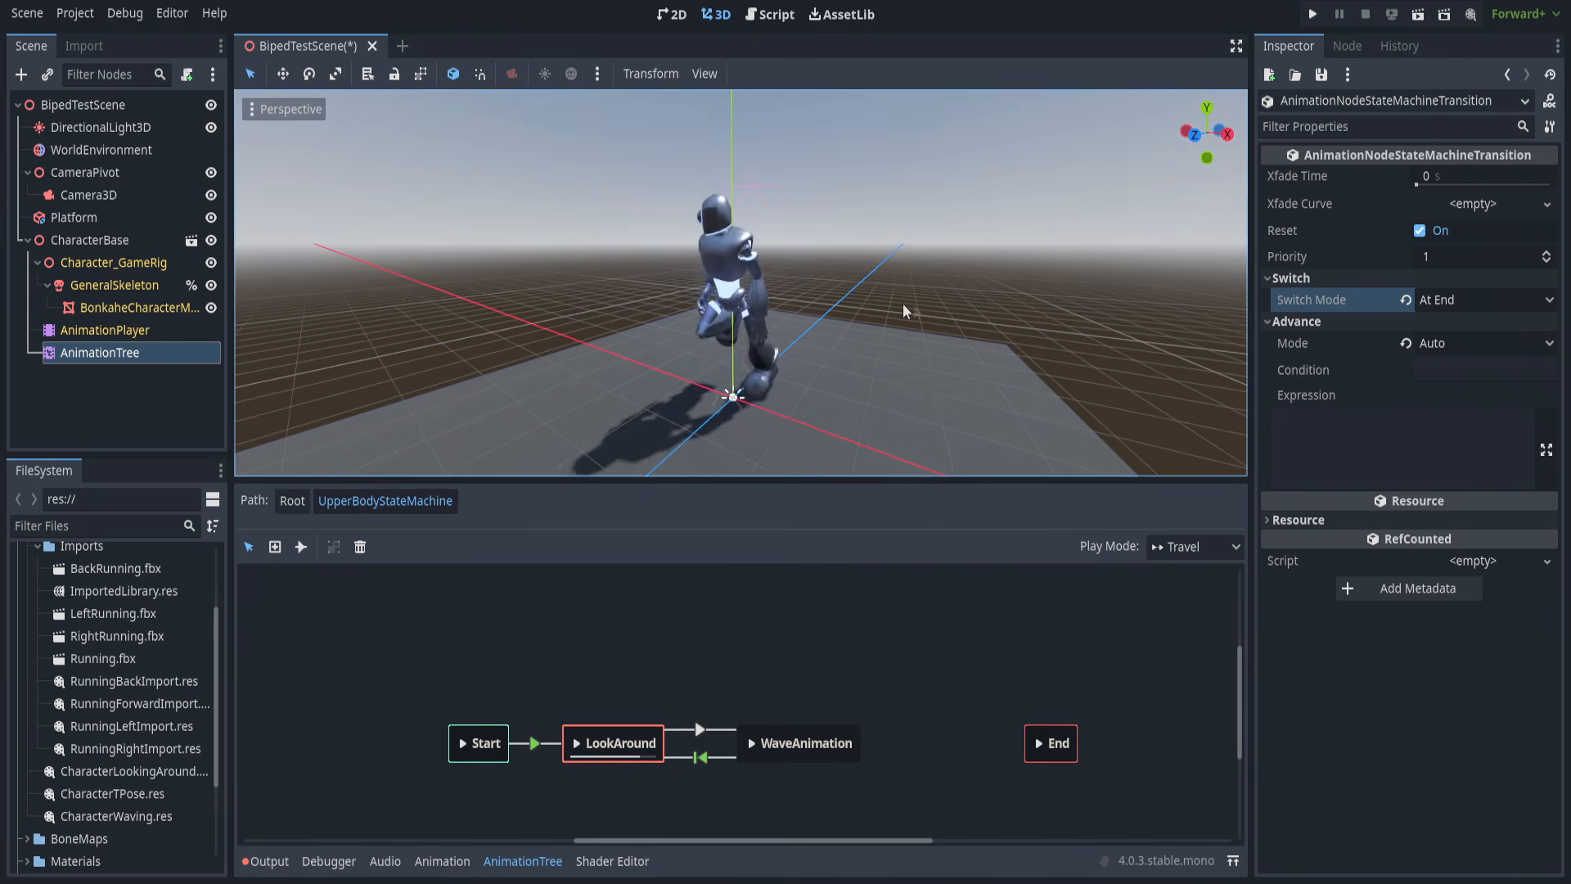
scroll(886, 263, up, 5)
scroll(895, 237, down, 5)
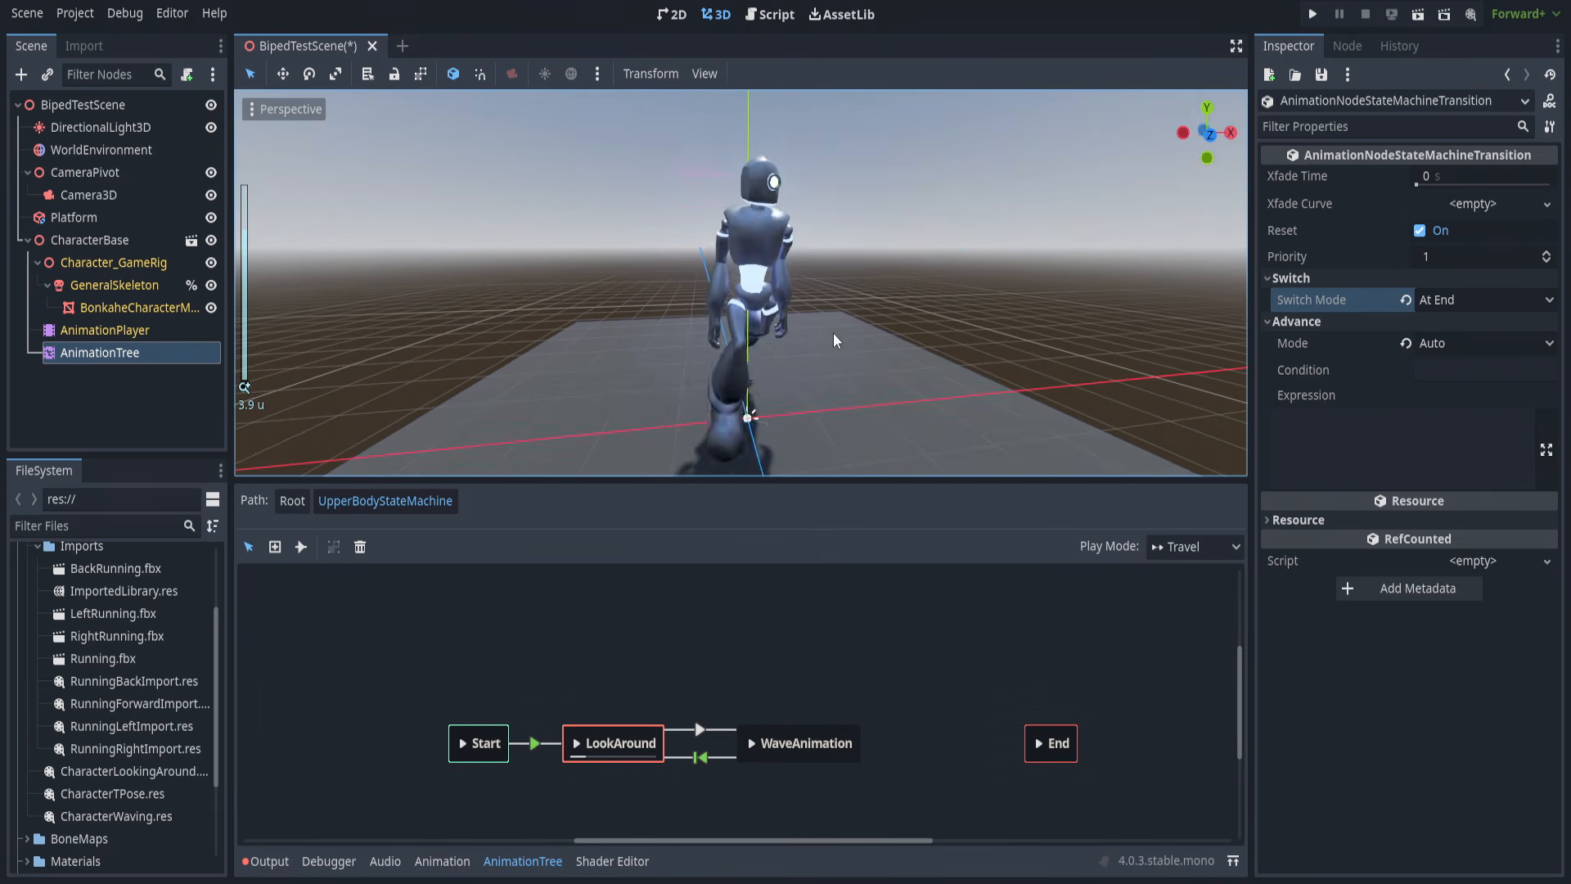
Preview WaveAnimation and set the Xfade Time of the LookAround-to-WaveAnimation transition to 0.5 s.
click(698, 729)
click(751, 743)
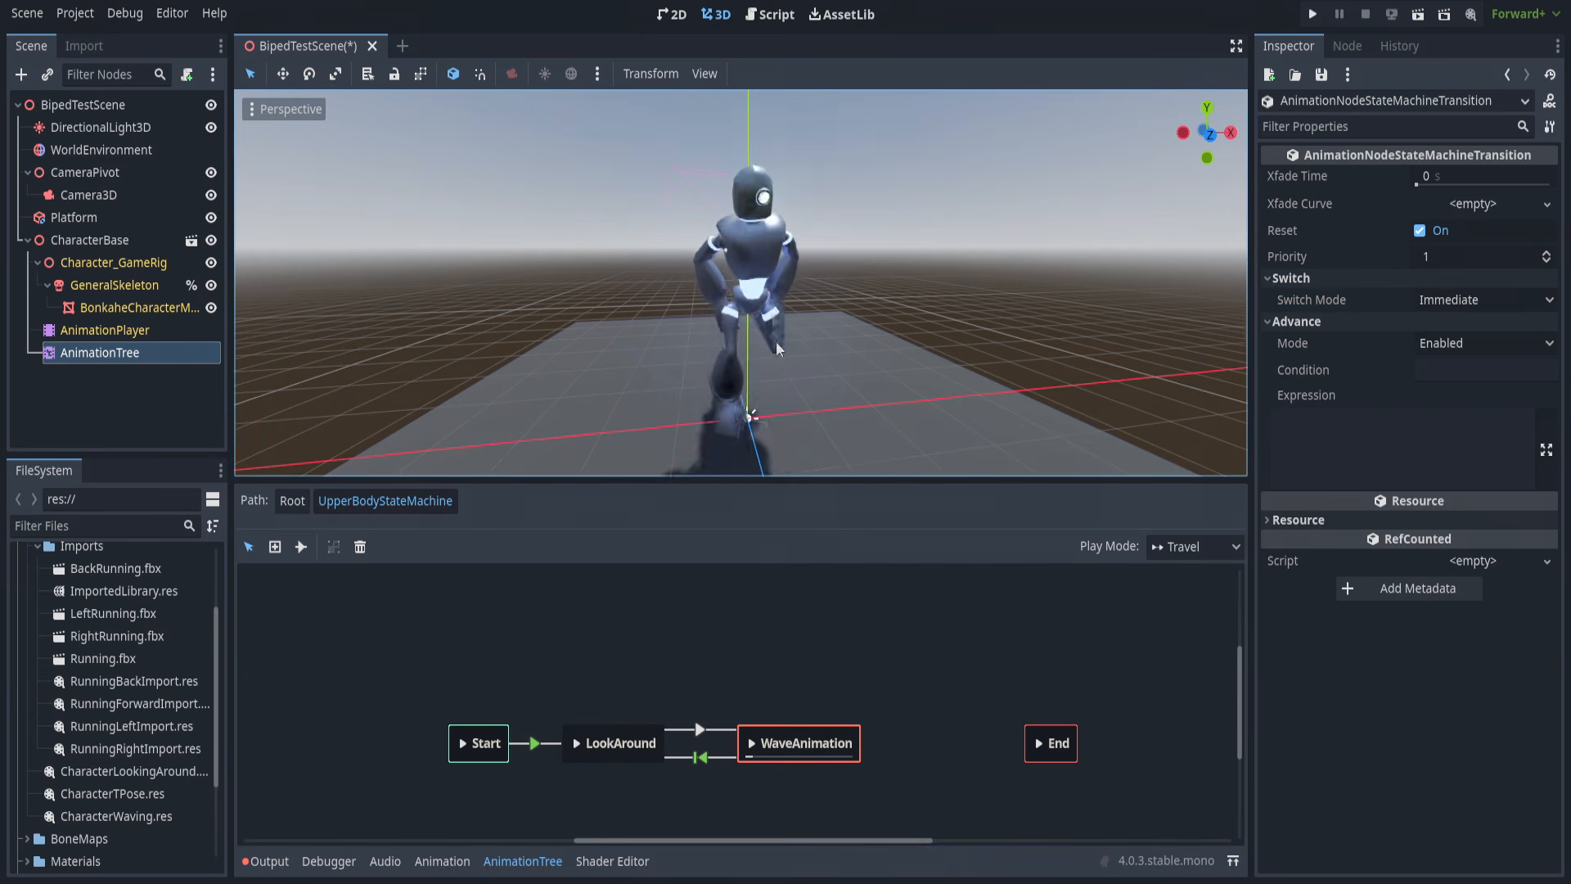
click(1430, 175)
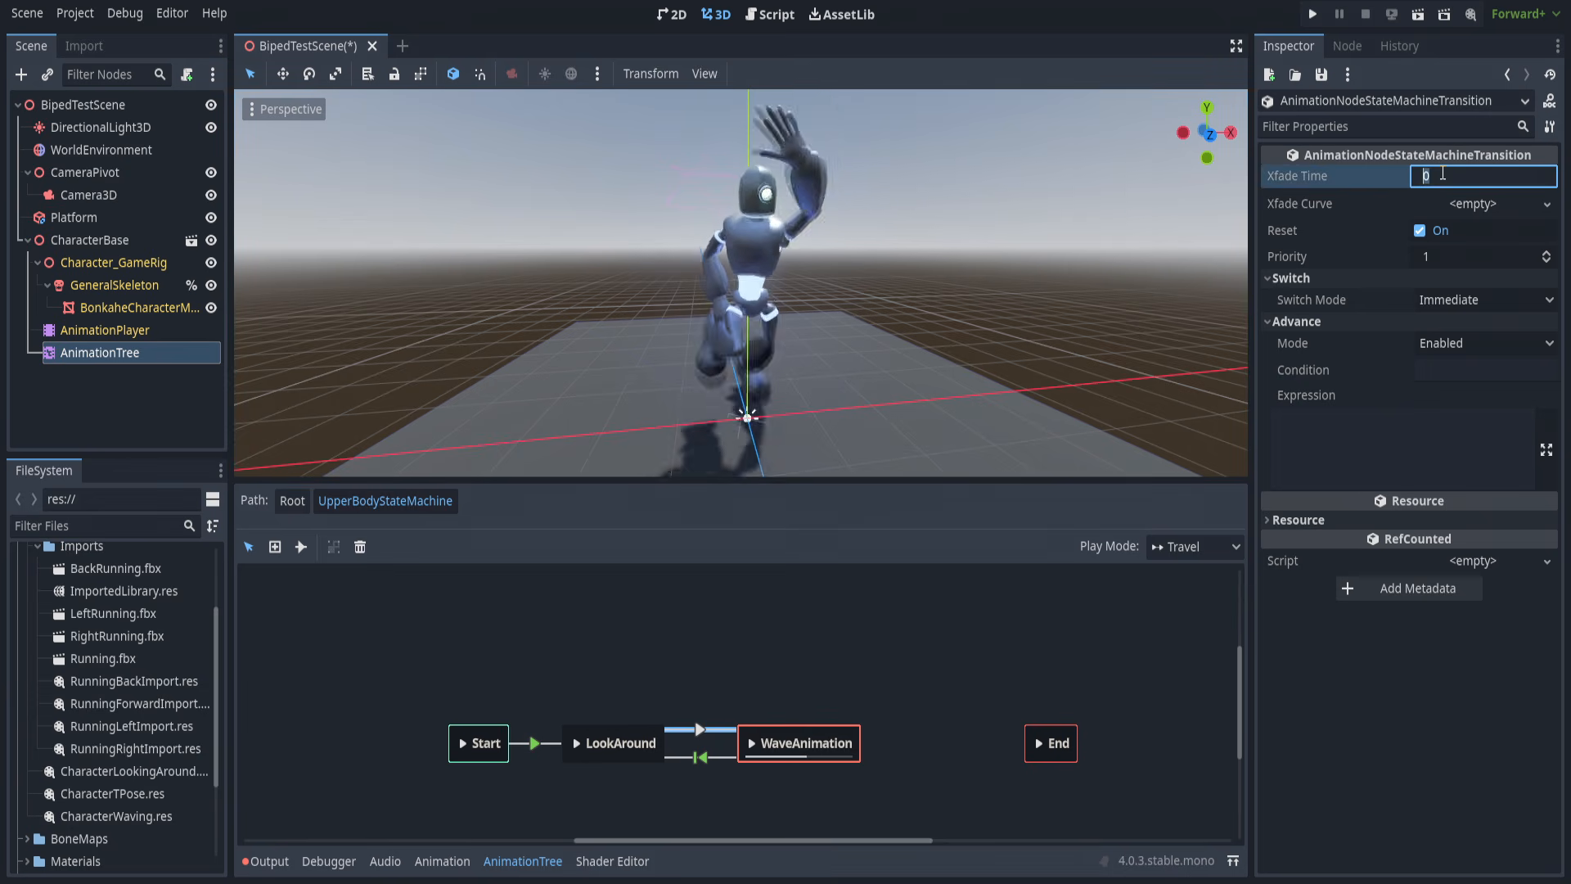
text(0.5 s)
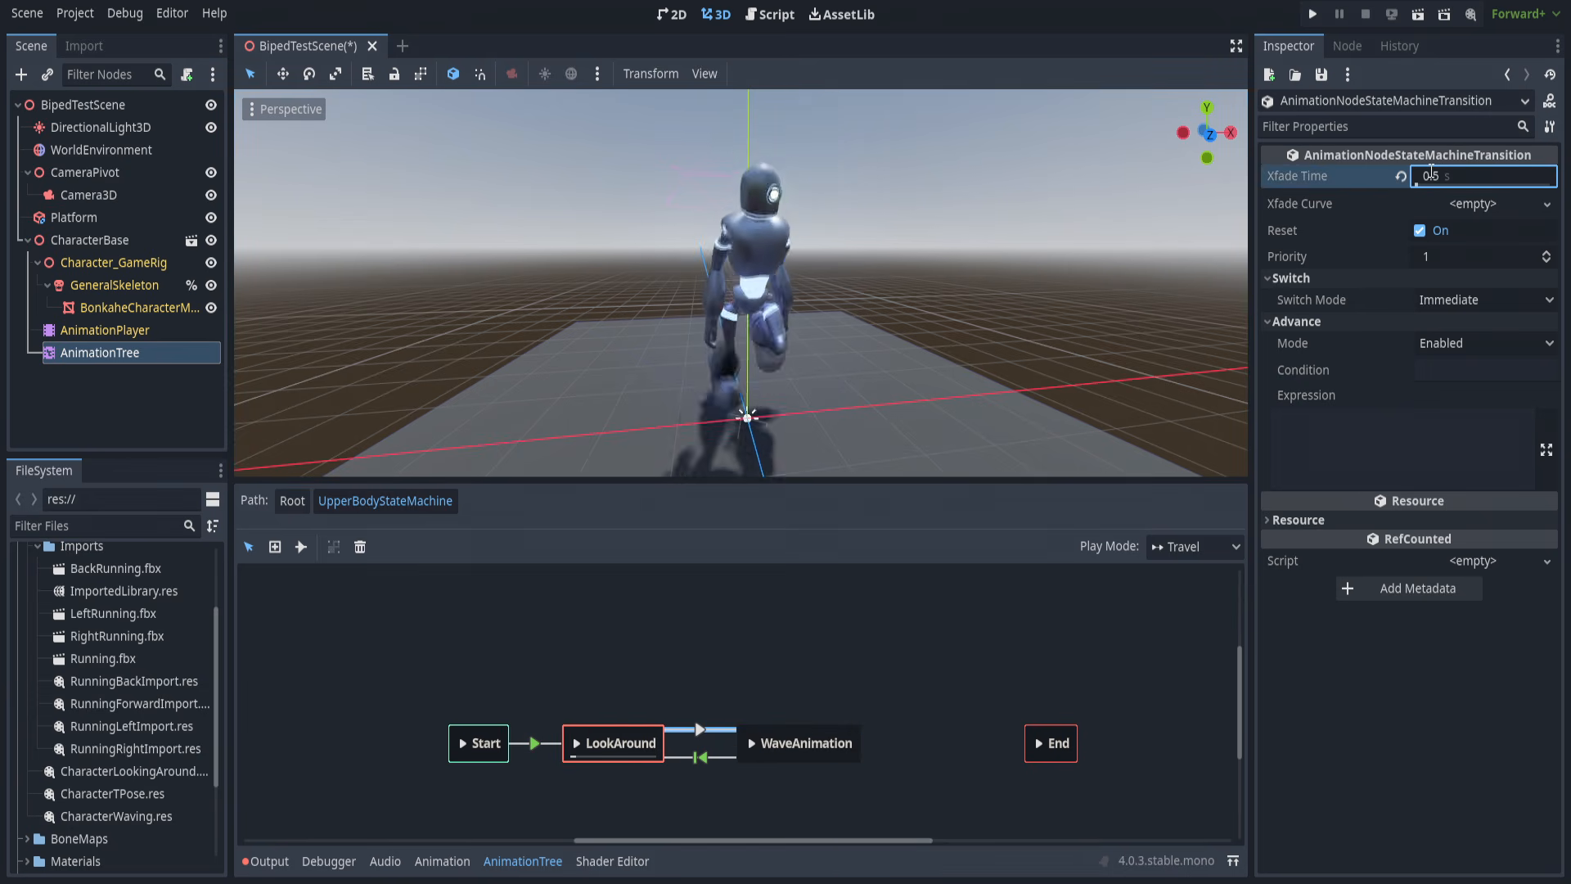
click(910, 828)
Set the Xfade Time of the WaveAnimation-to-LookAround return transition to 0.5 s.
click(701, 757)
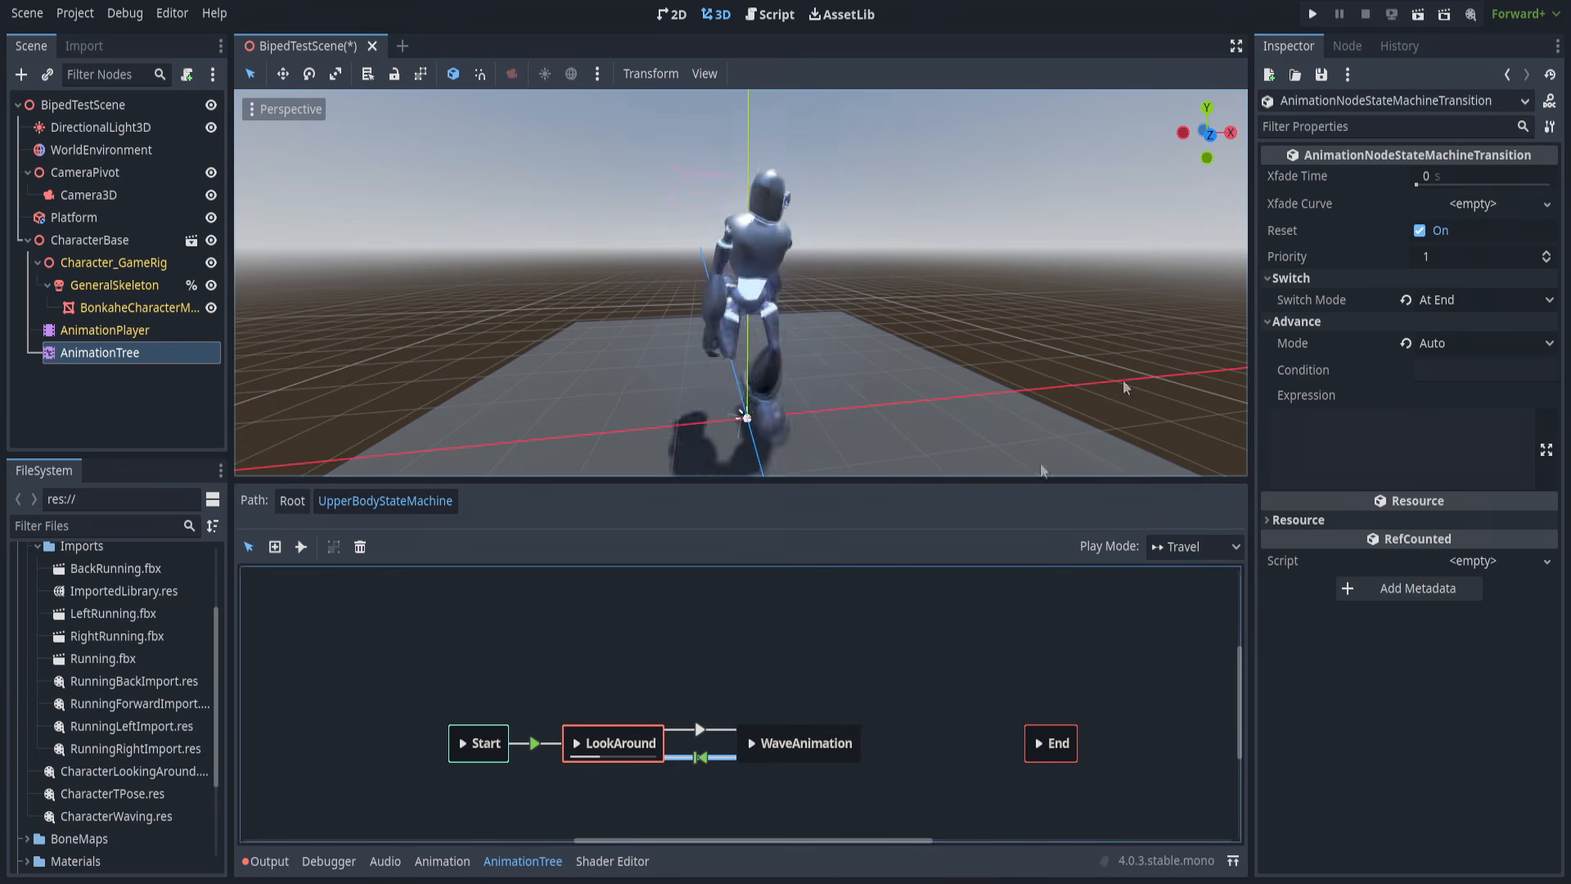
click(1510, 176)
text(0.5)
key(Return)
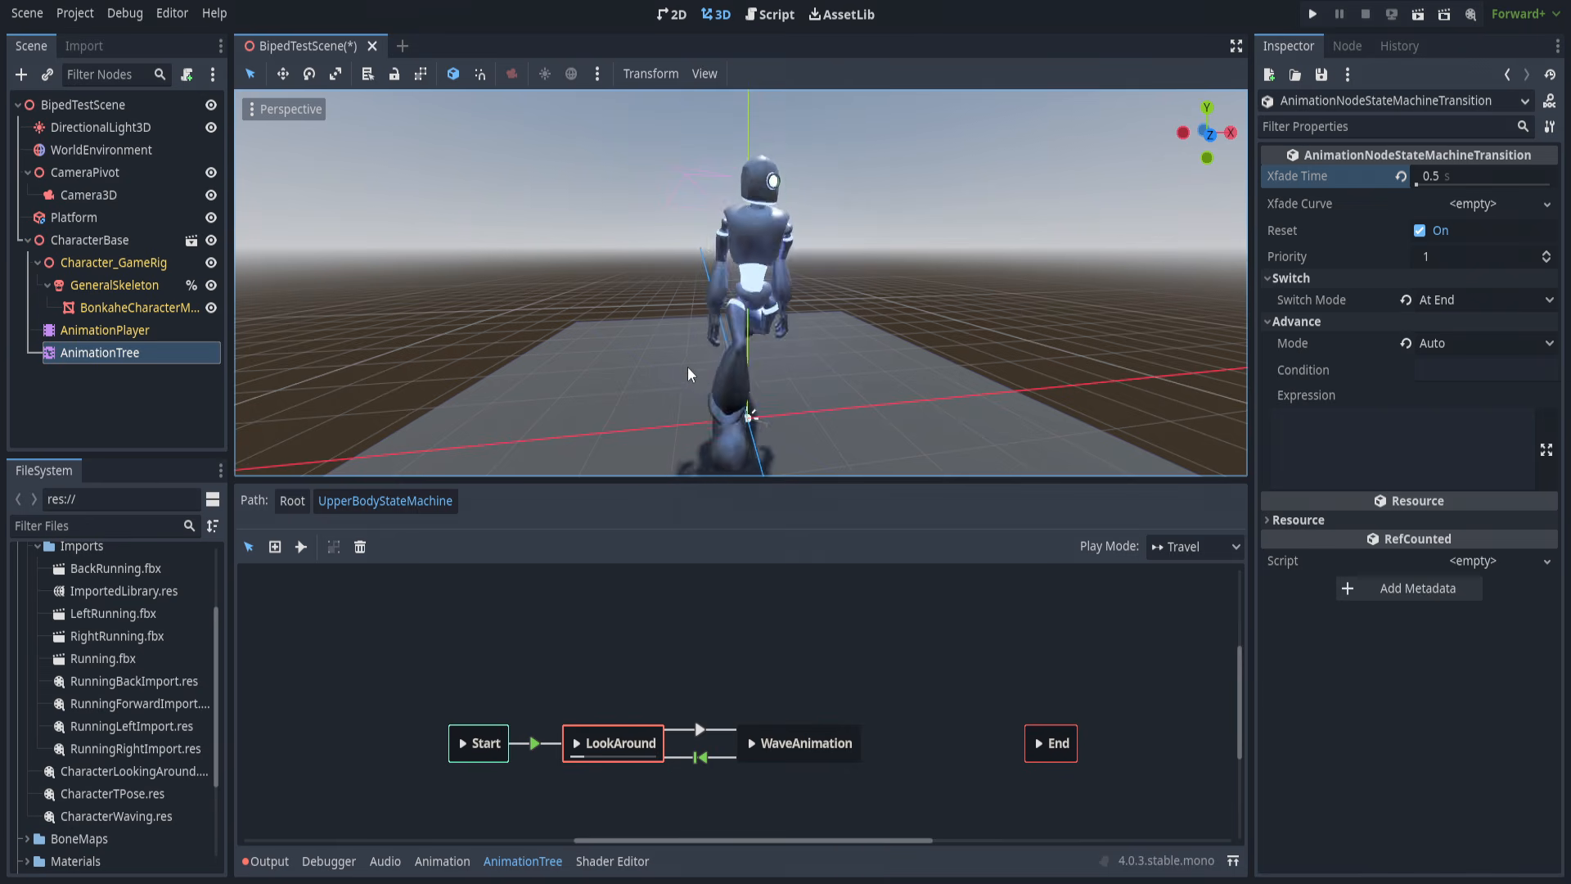
Assign a new Curve as the Xfade Curve of the WaveAnimation-to-LookAround transition.
click(800, 738)
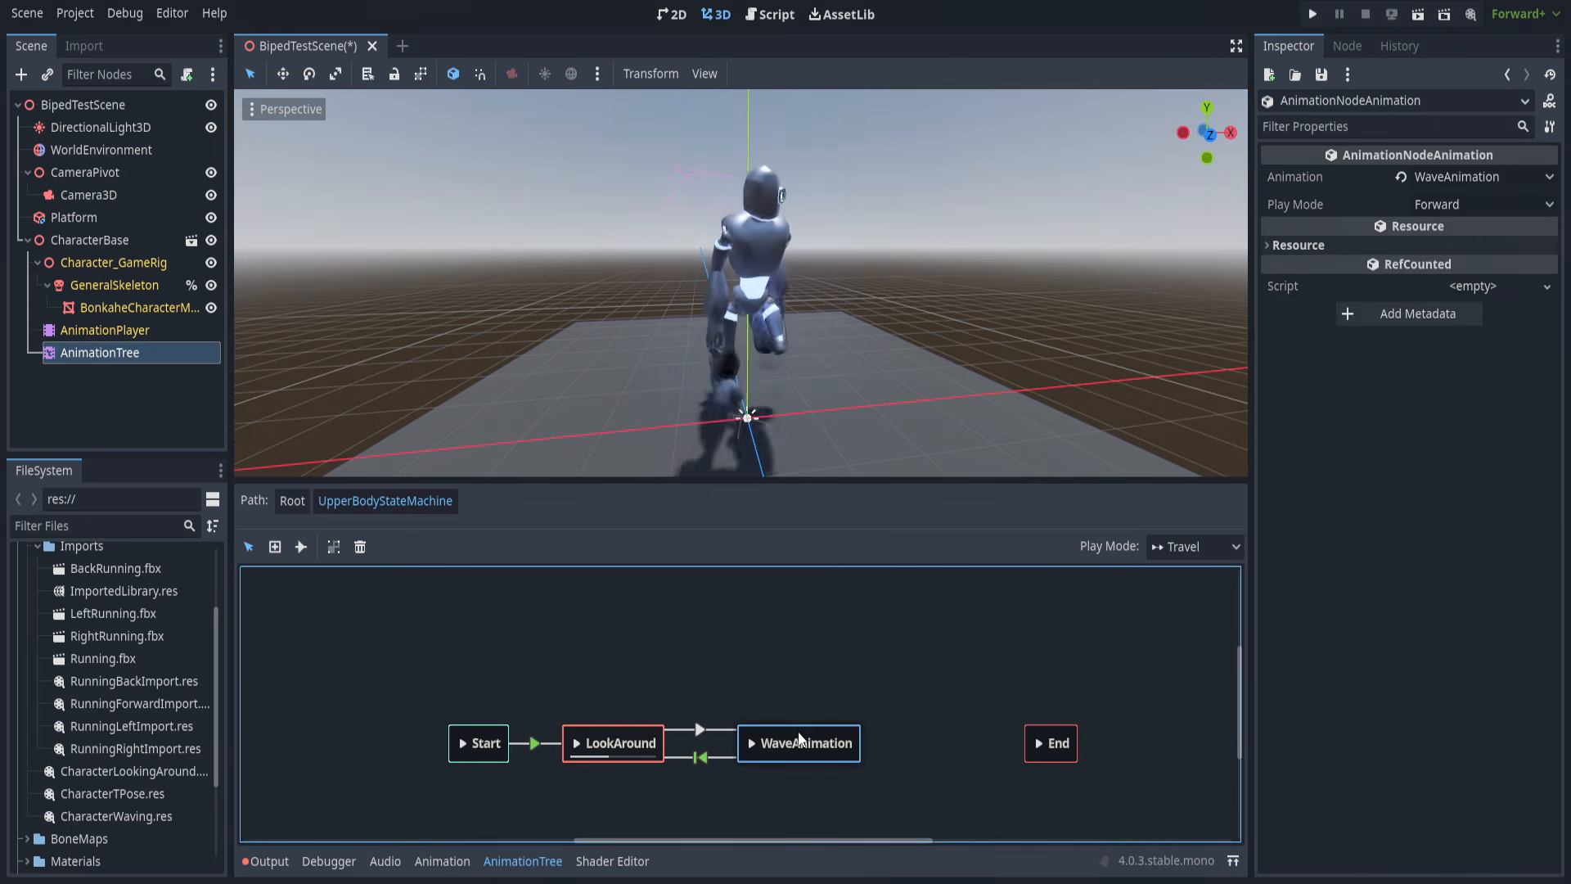
click(692, 729)
click(700, 754)
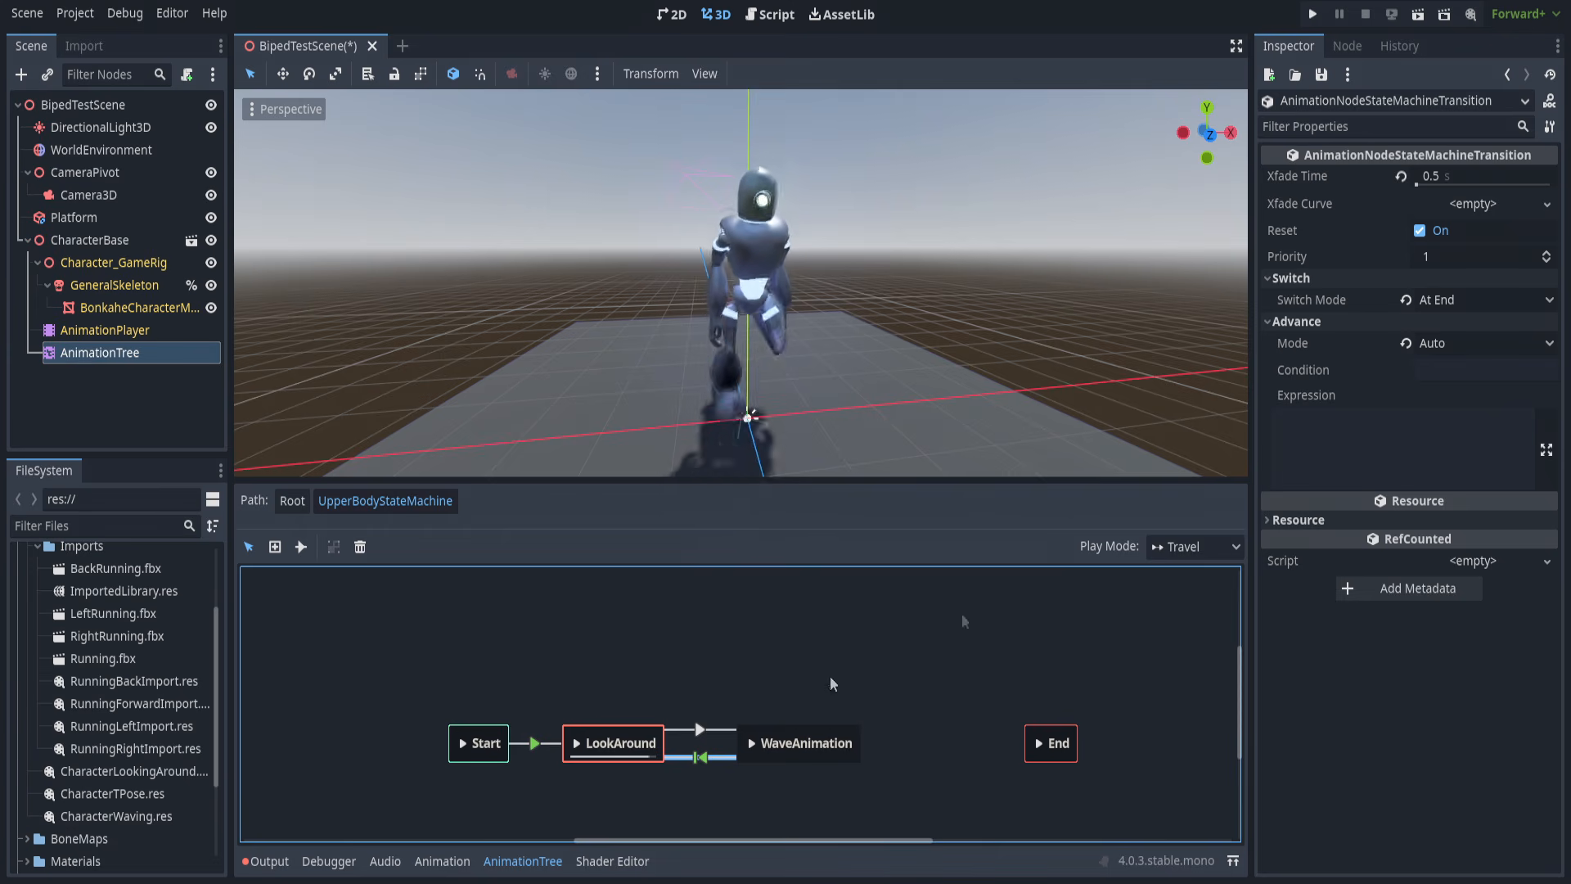
click(1494, 209)
click(1502, 230)
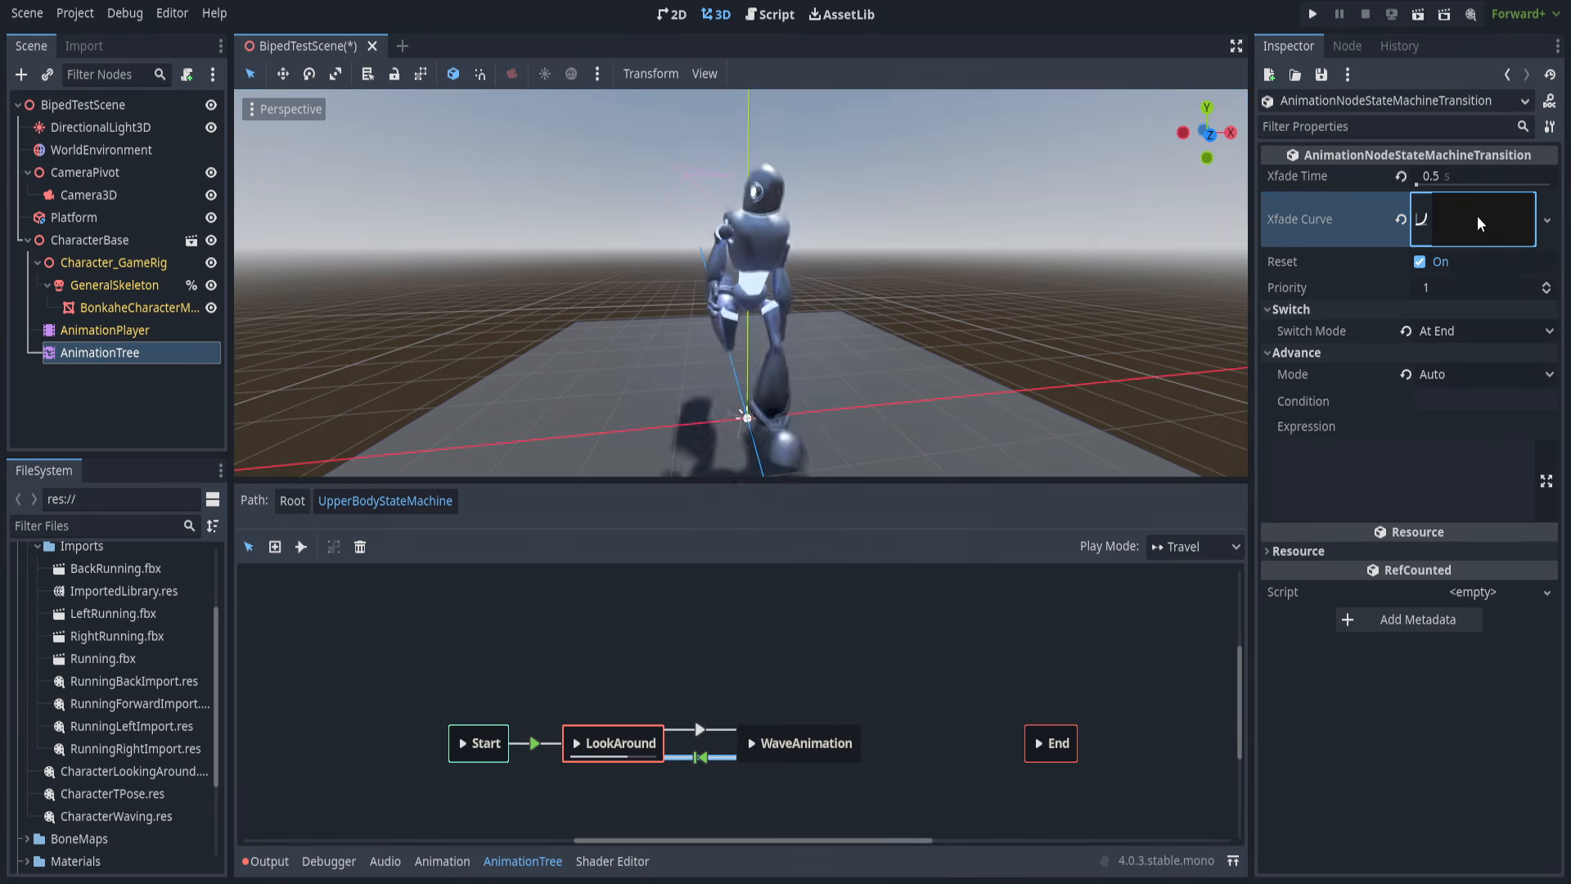
Shape the crossfade curve from (0, 0) to (1, 1) with a slow start and steep finish, and preview WaveAnimation.
right_click(1451, 352)
click(1462, 364)
drag(1451, 353, 1529, 266)
right_click(1382, 308)
click(1395, 319)
drag(1382, 309, 1254, 366)
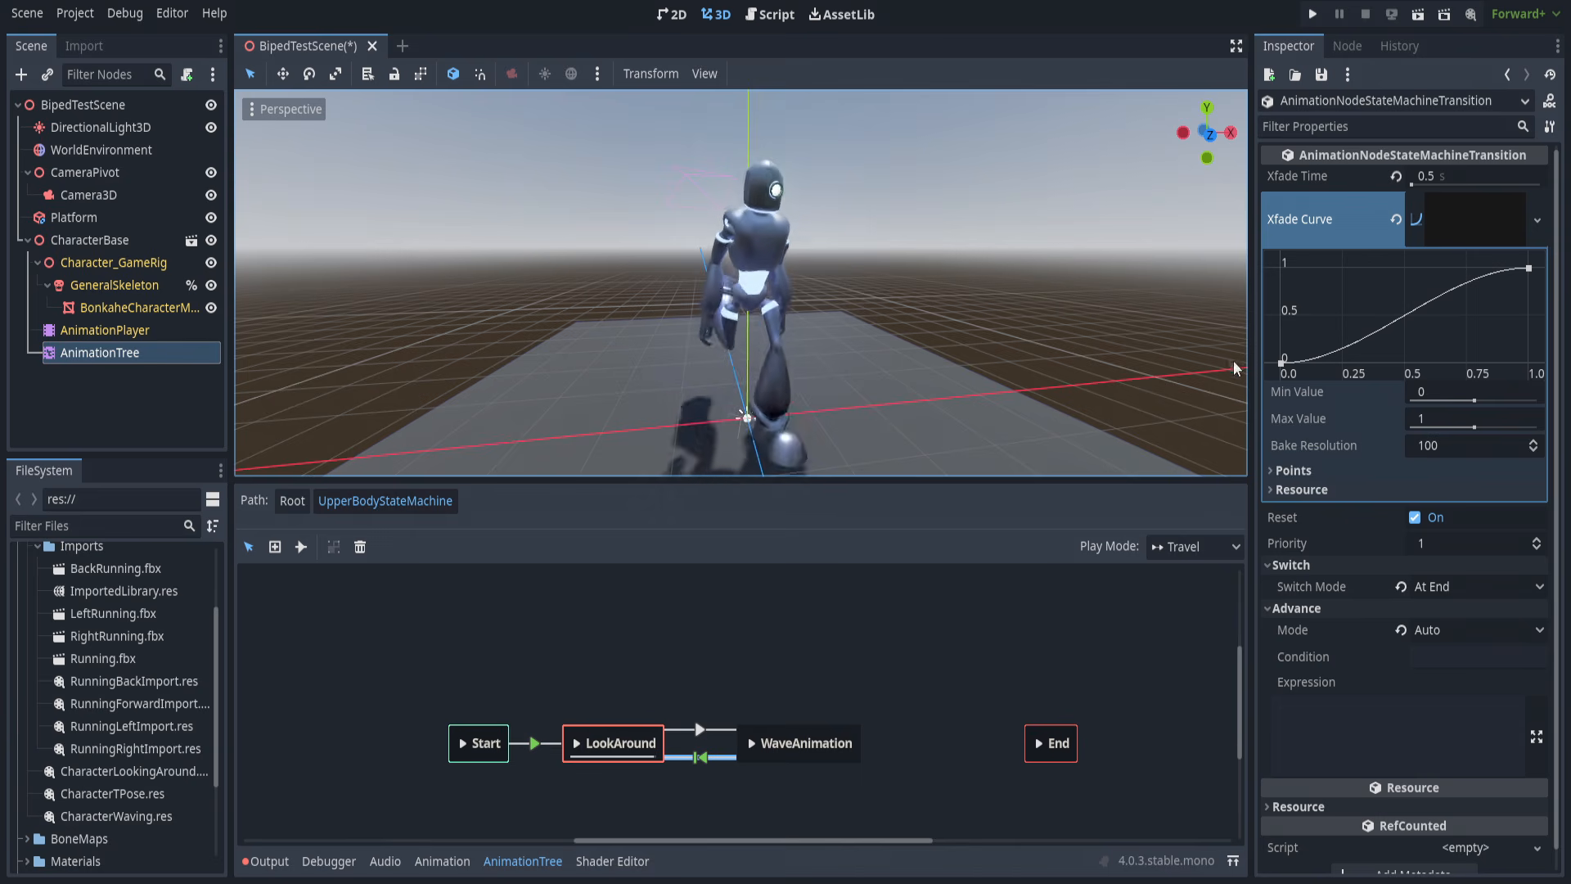
click(1529, 269)
drag(1497, 270, 1499, 308)
click(814, 659)
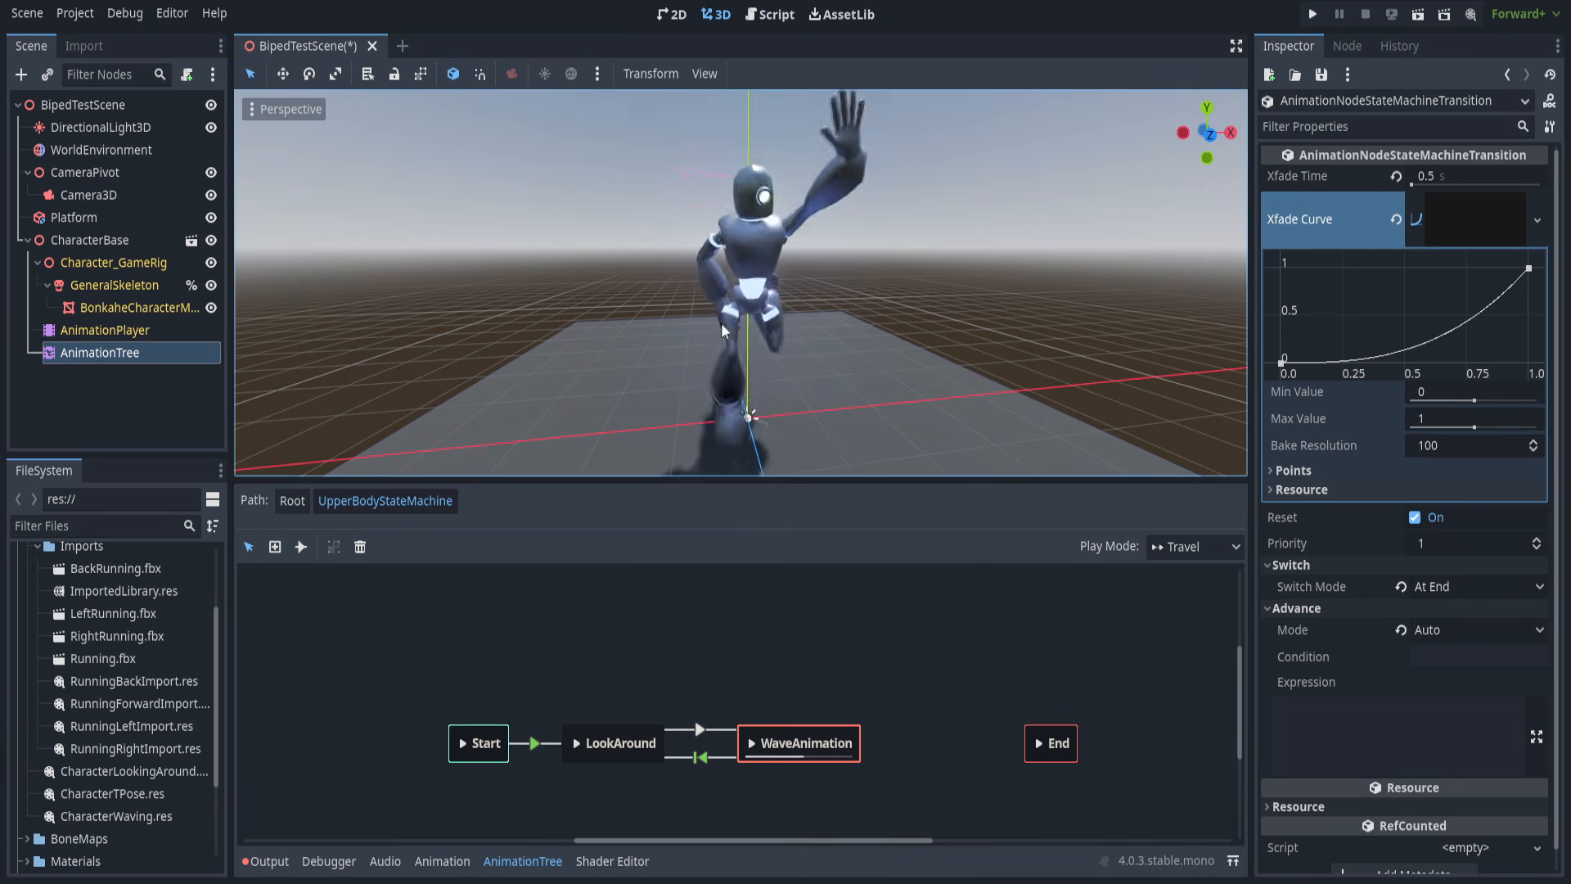
Set the return transition's Xfade Time to 1 s and play WaveAnimation to preview the blend.
click(1433, 176)
text(1)
key(Return)
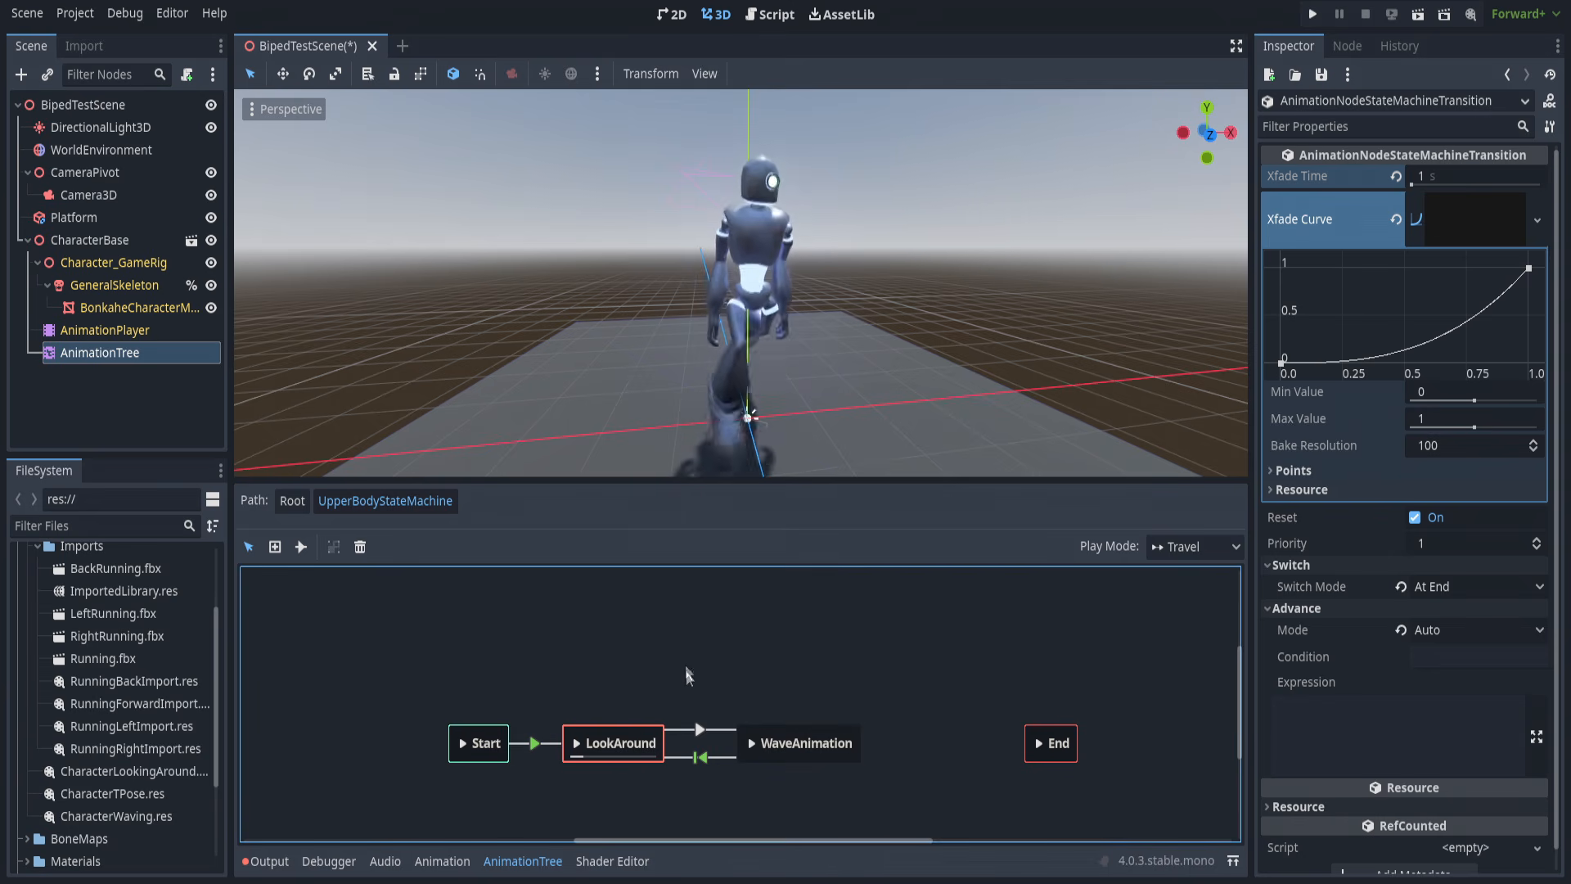
click(750, 743)
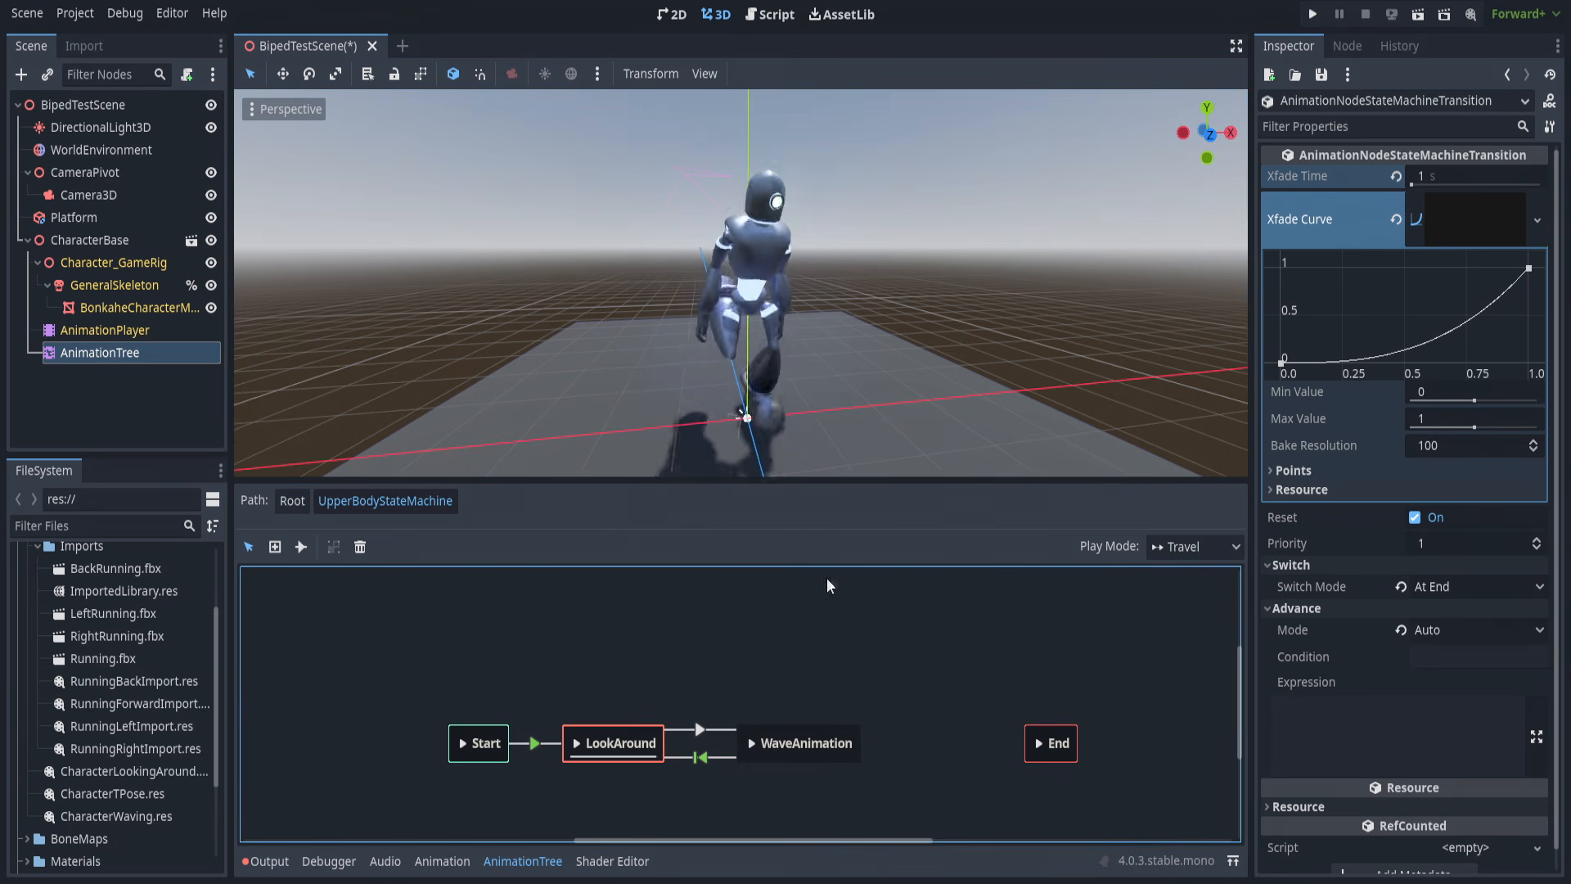
click(746, 743)
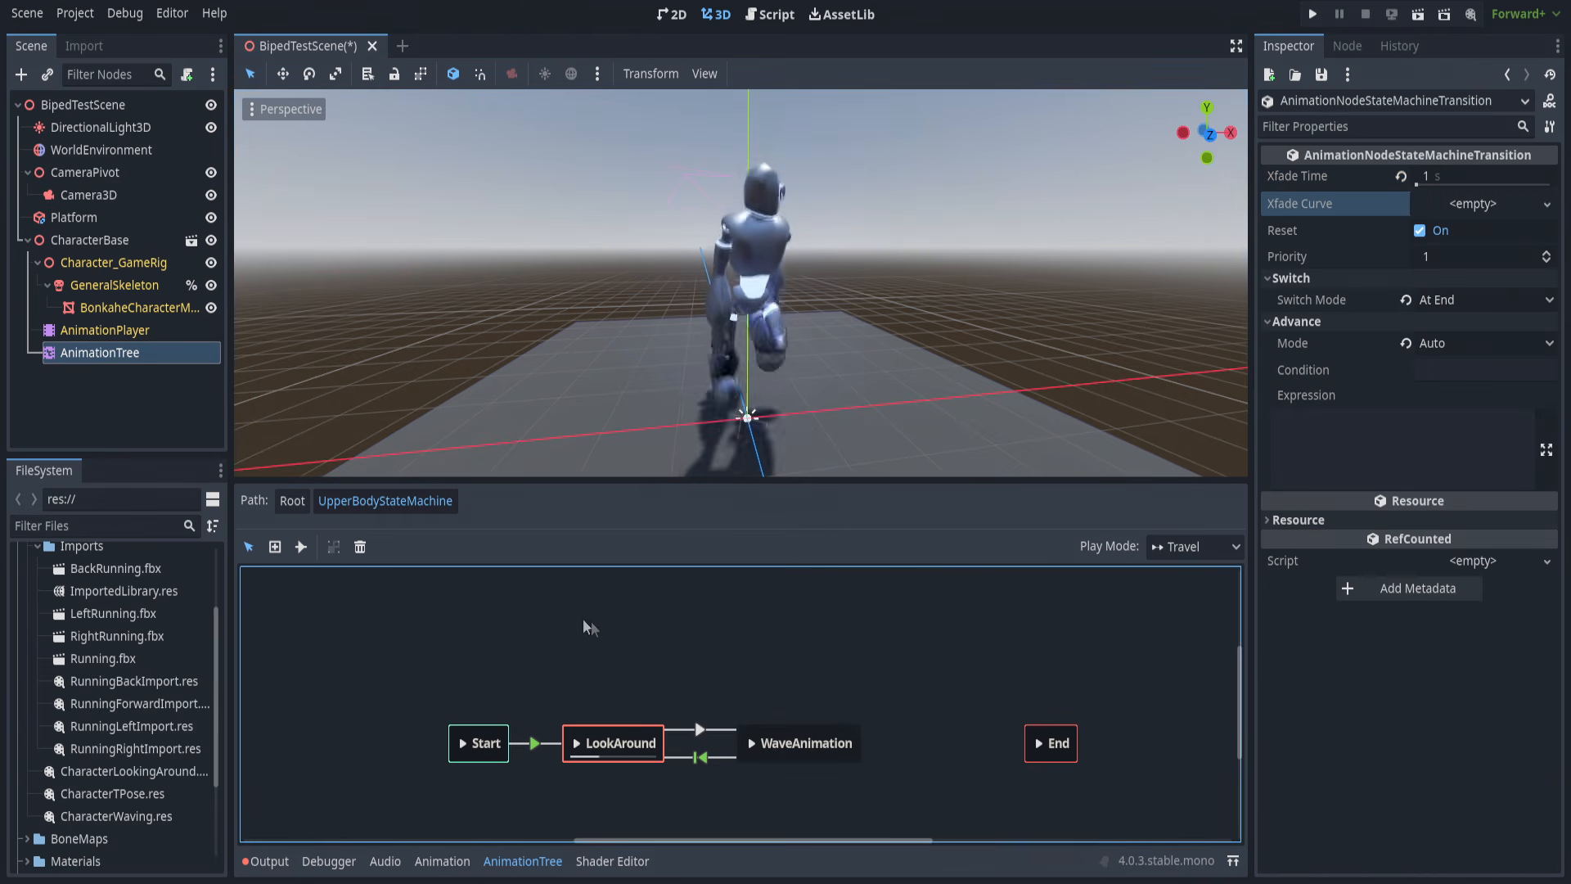
Return to the root blend tree and open the UpperBodyBlend node's track filters beside the character view.
middle_drag(614, 647, 615, 615)
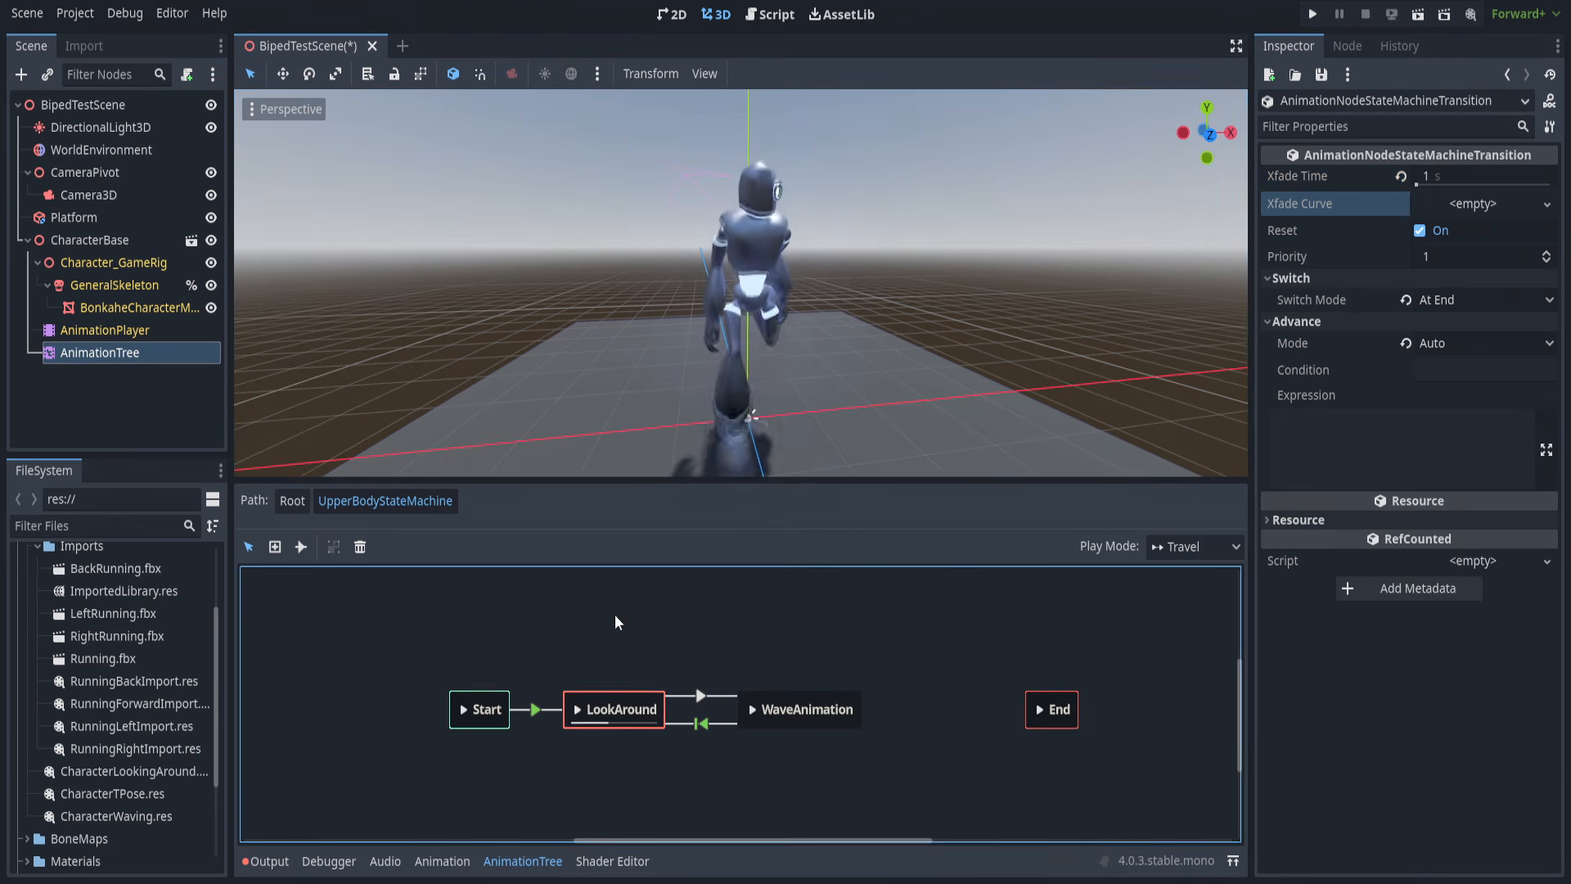
click(299, 502)
middle_drag(714, 624, 603, 640)
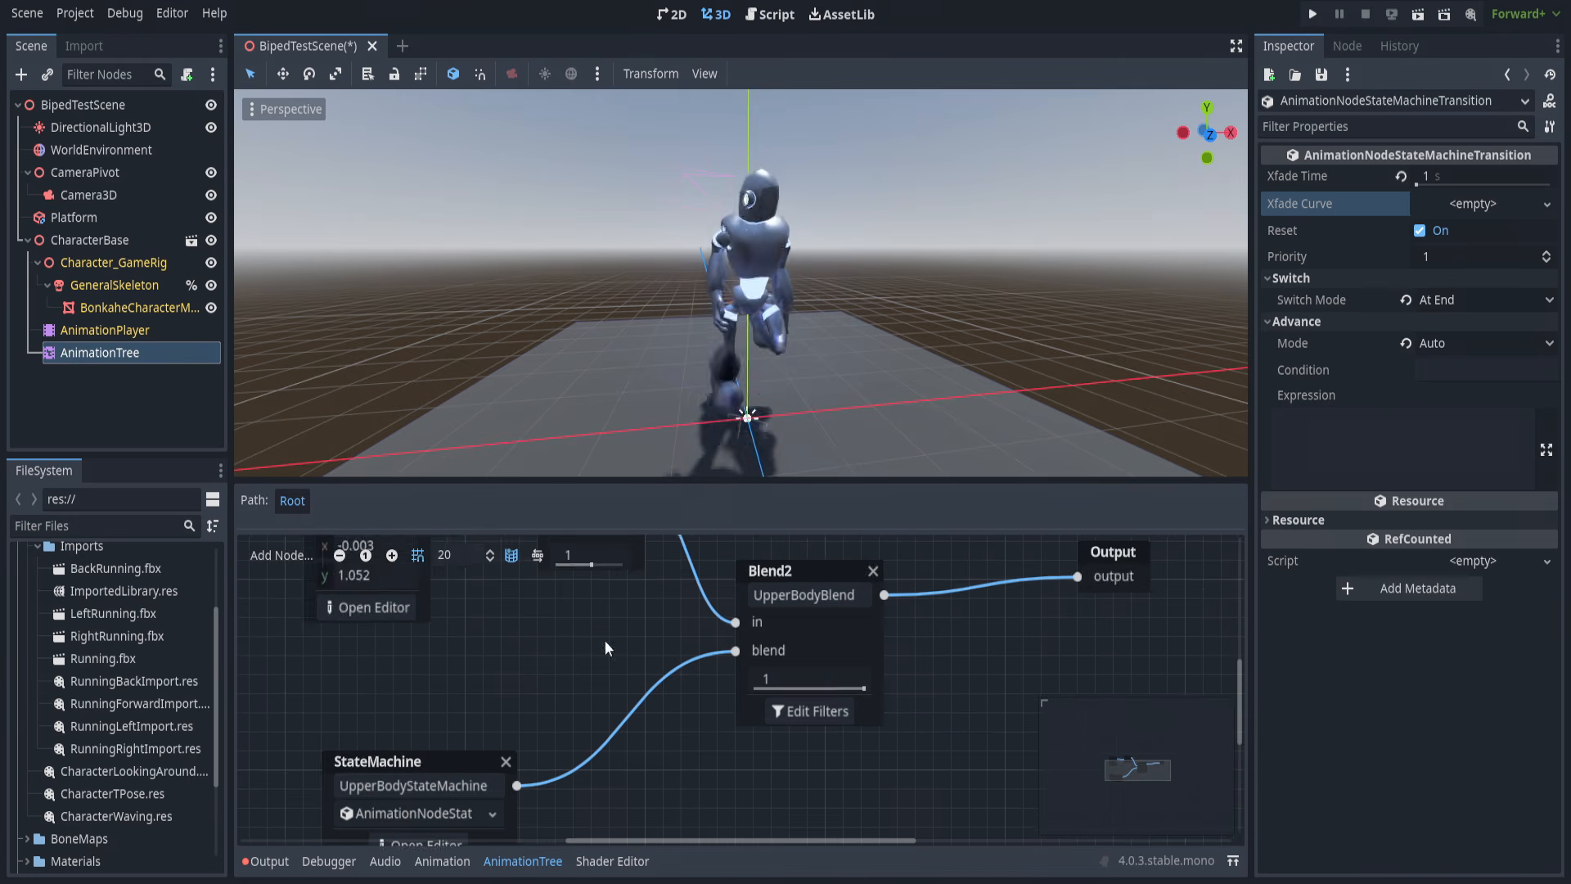
scroll(604, 641, down, 1)
click(738, 695)
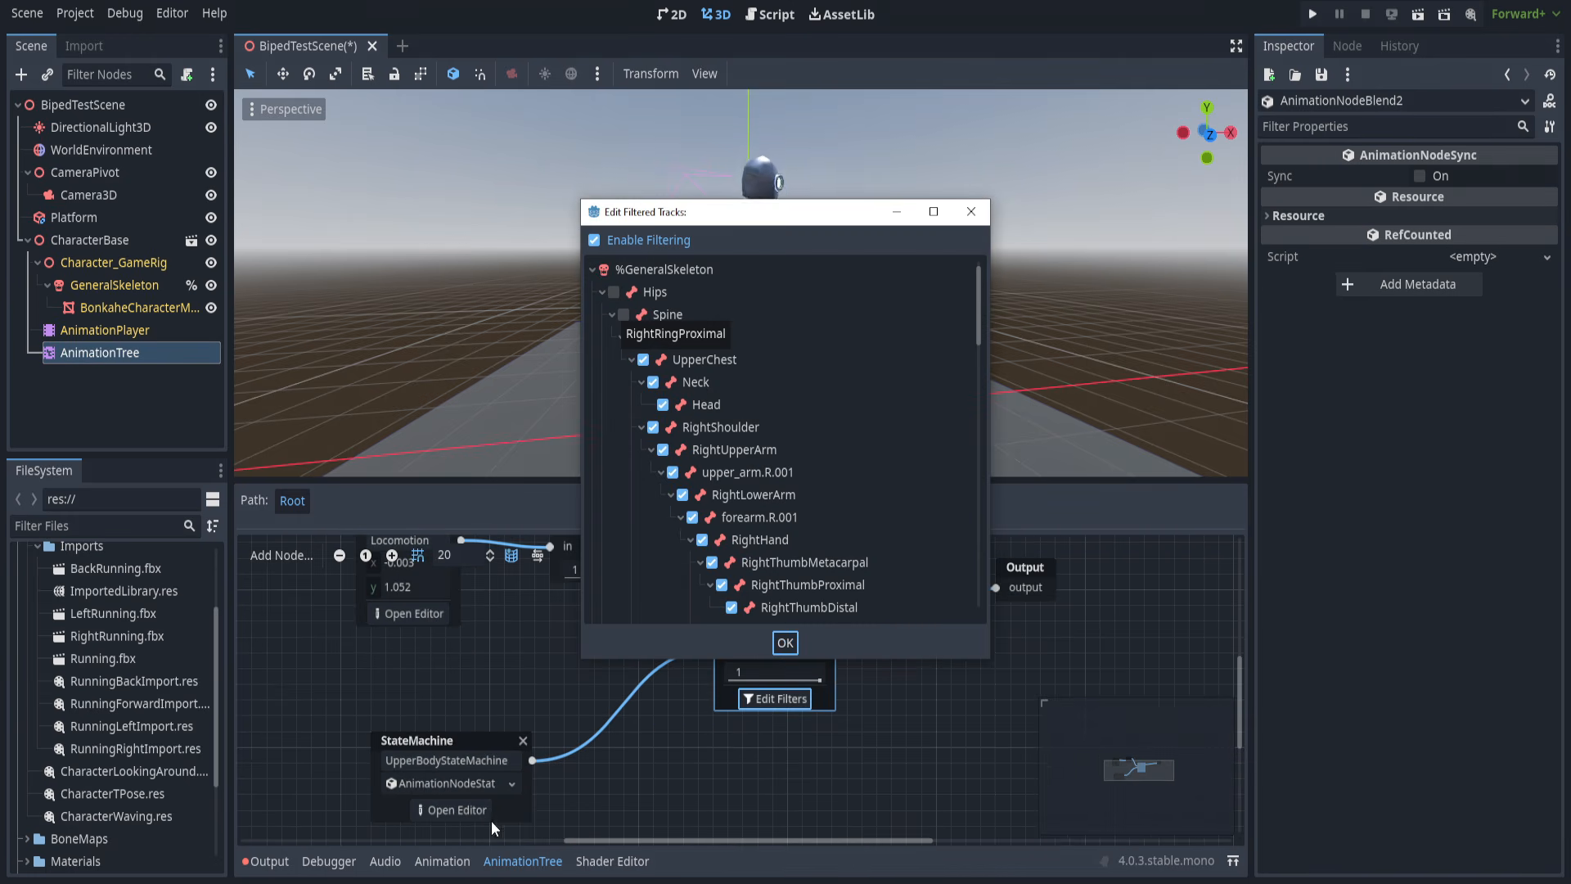
drag(754, 203, 1167, 181)
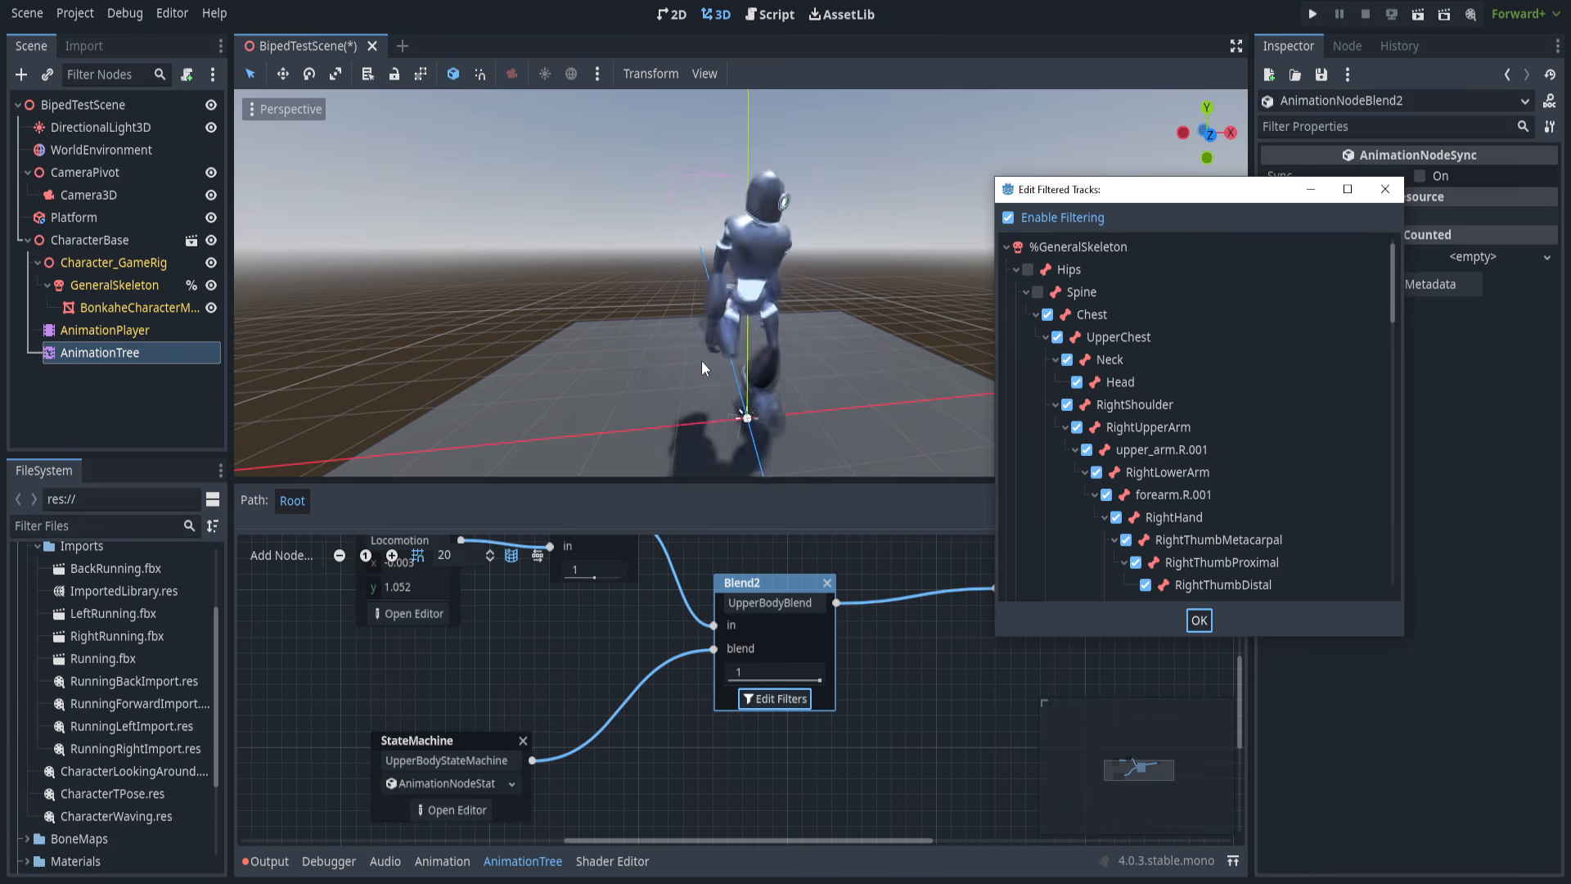
Try including Spine and excluding Chest in the upper-body filter, restore both bones, and close the filter settings.
click(1037, 292)
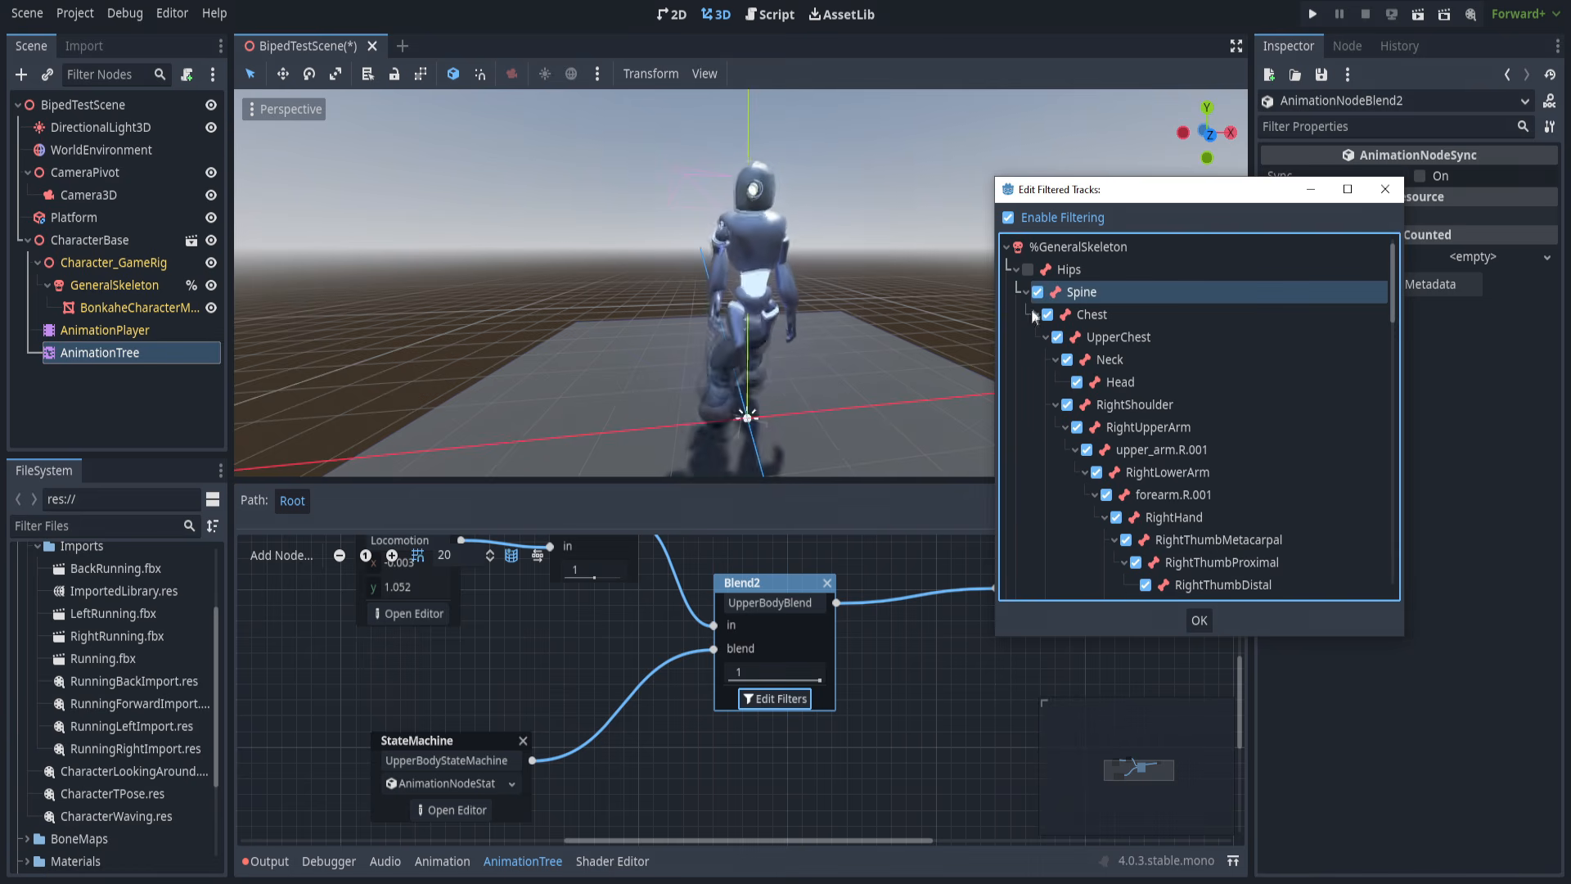
click(1047, 315)
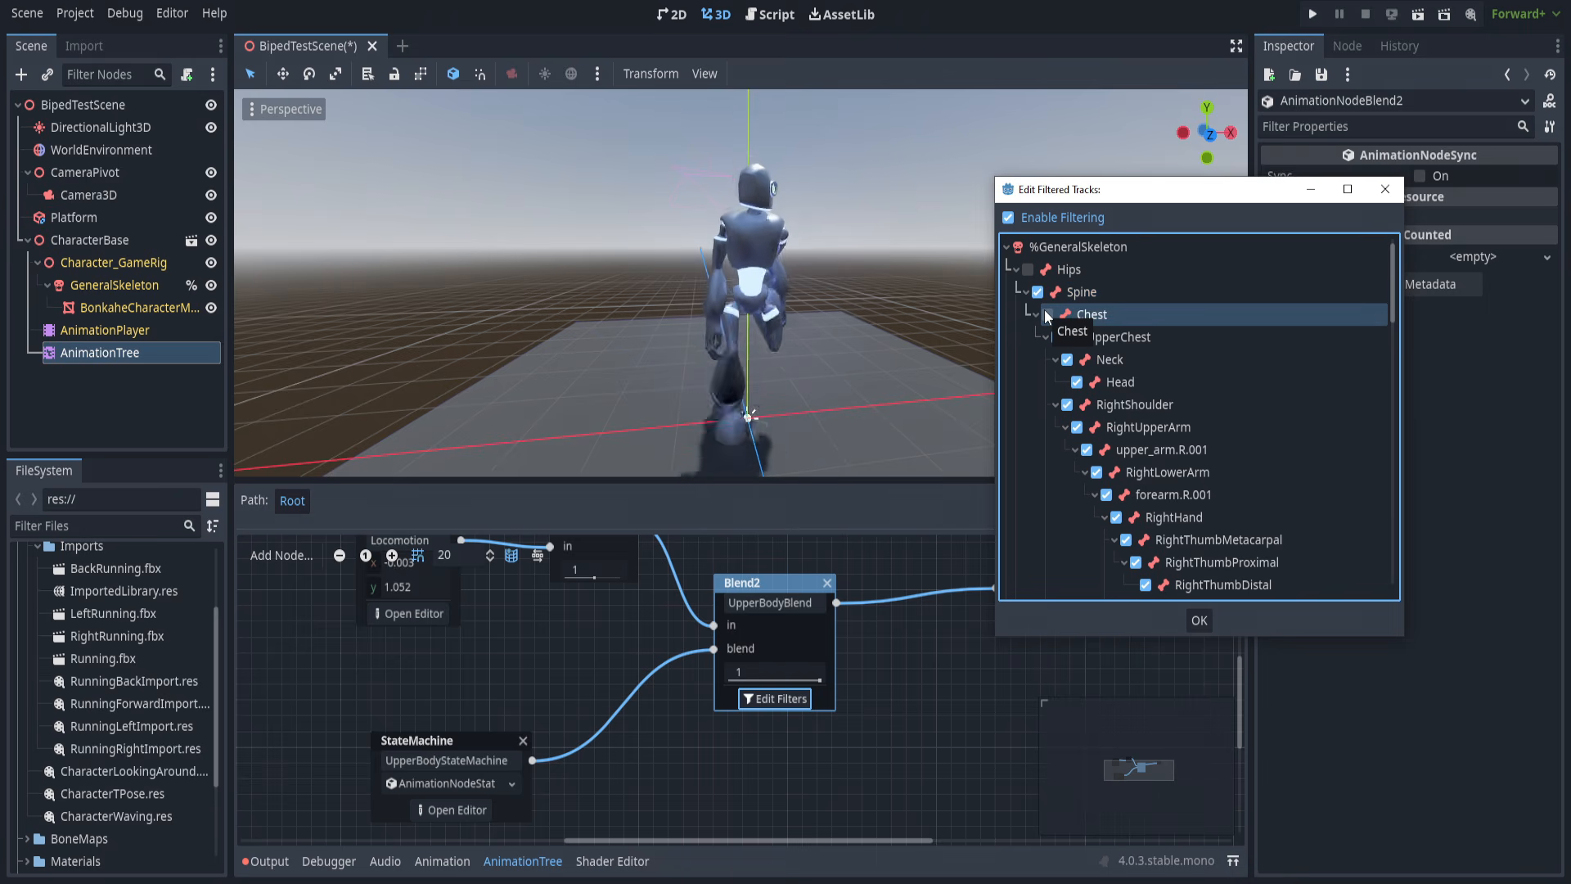
click(1051, 315)
click(1039, 293)
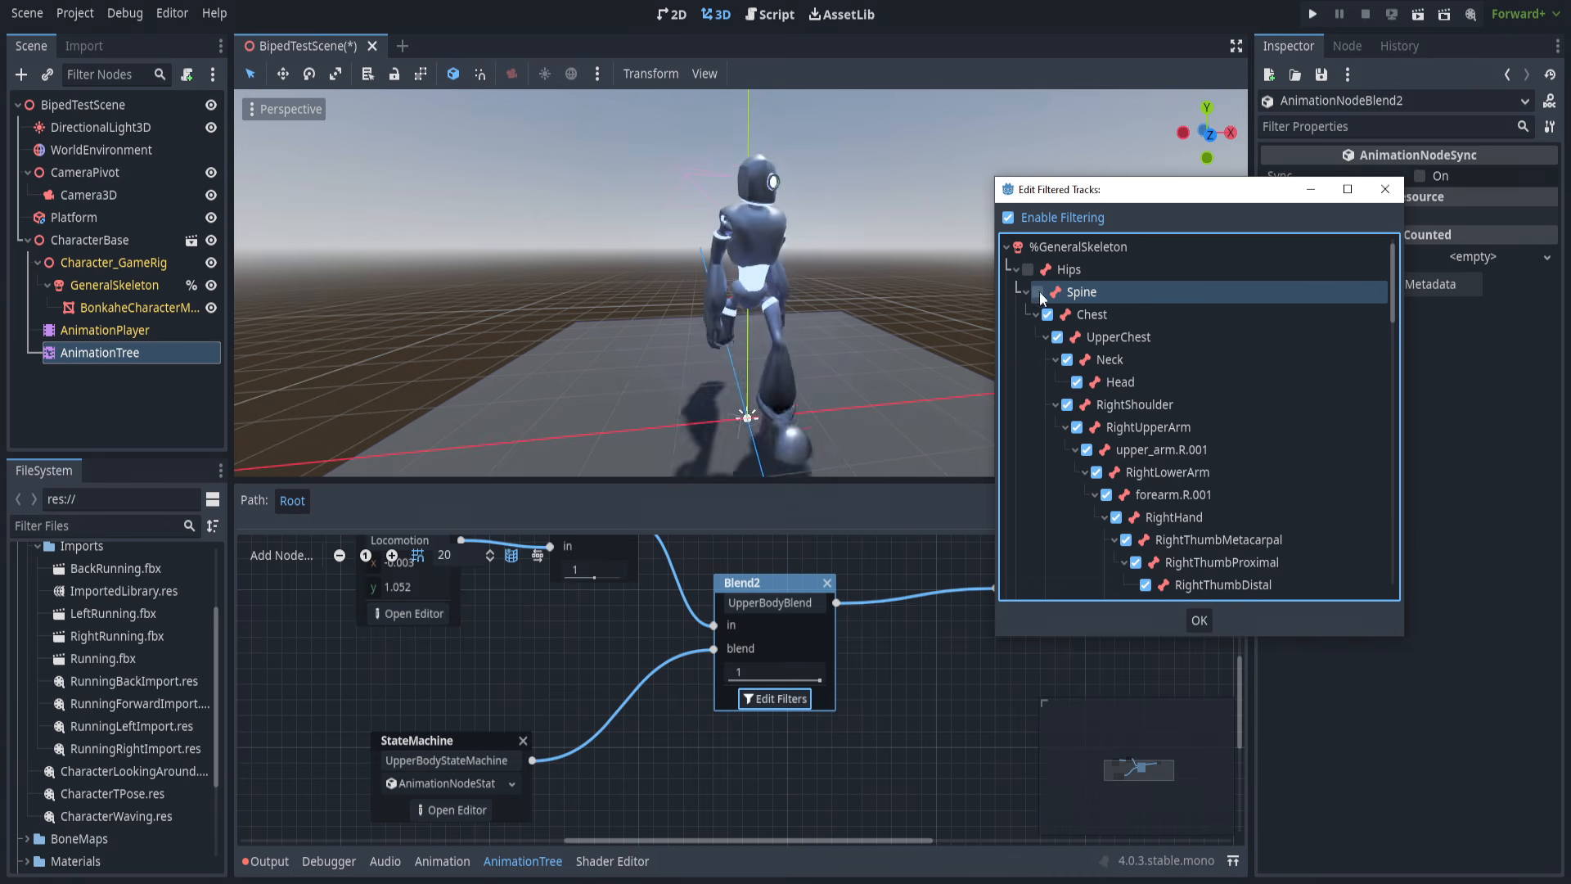
click(1198, 620)
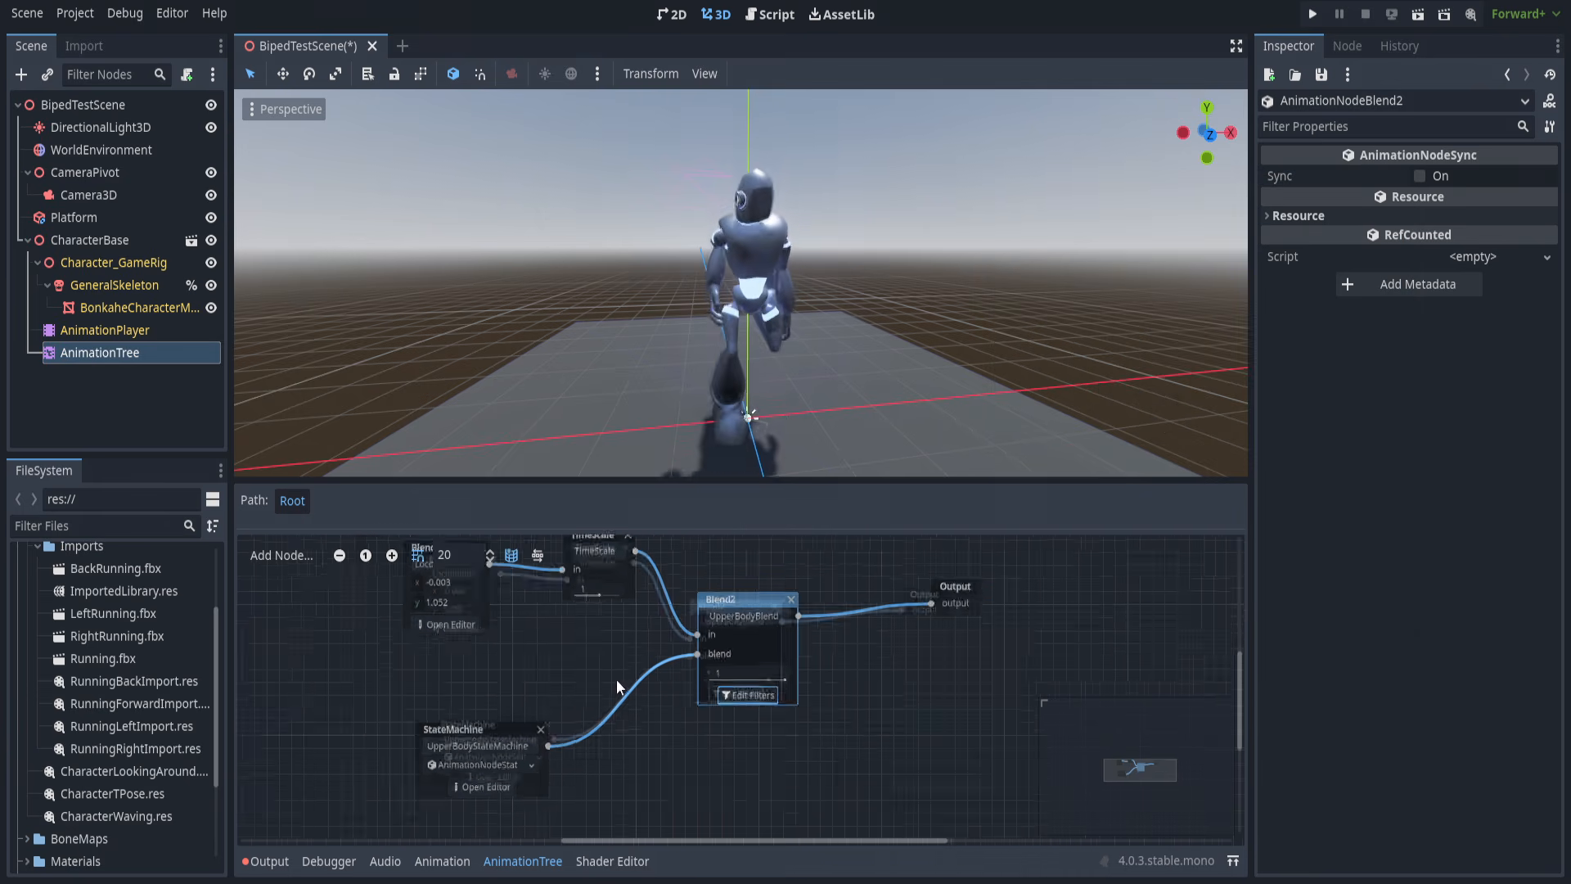
Review the UpperBodyStateMachine, and list the track types available for the AnimationPlayer's Imported/RunningRightImport animation.
click(484, 772)
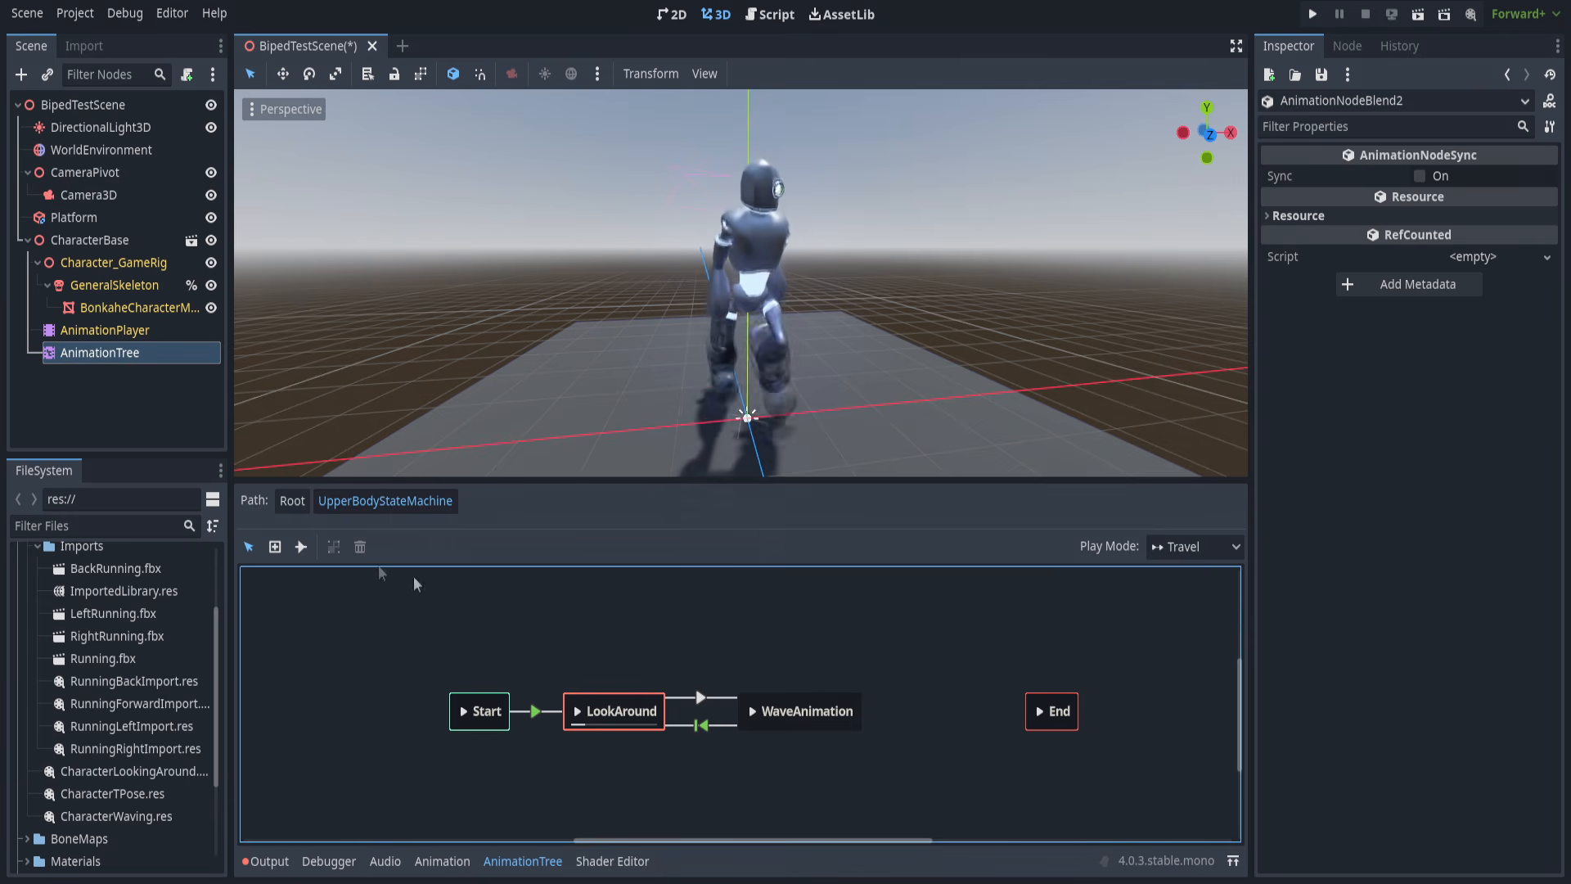
click(290, 500)
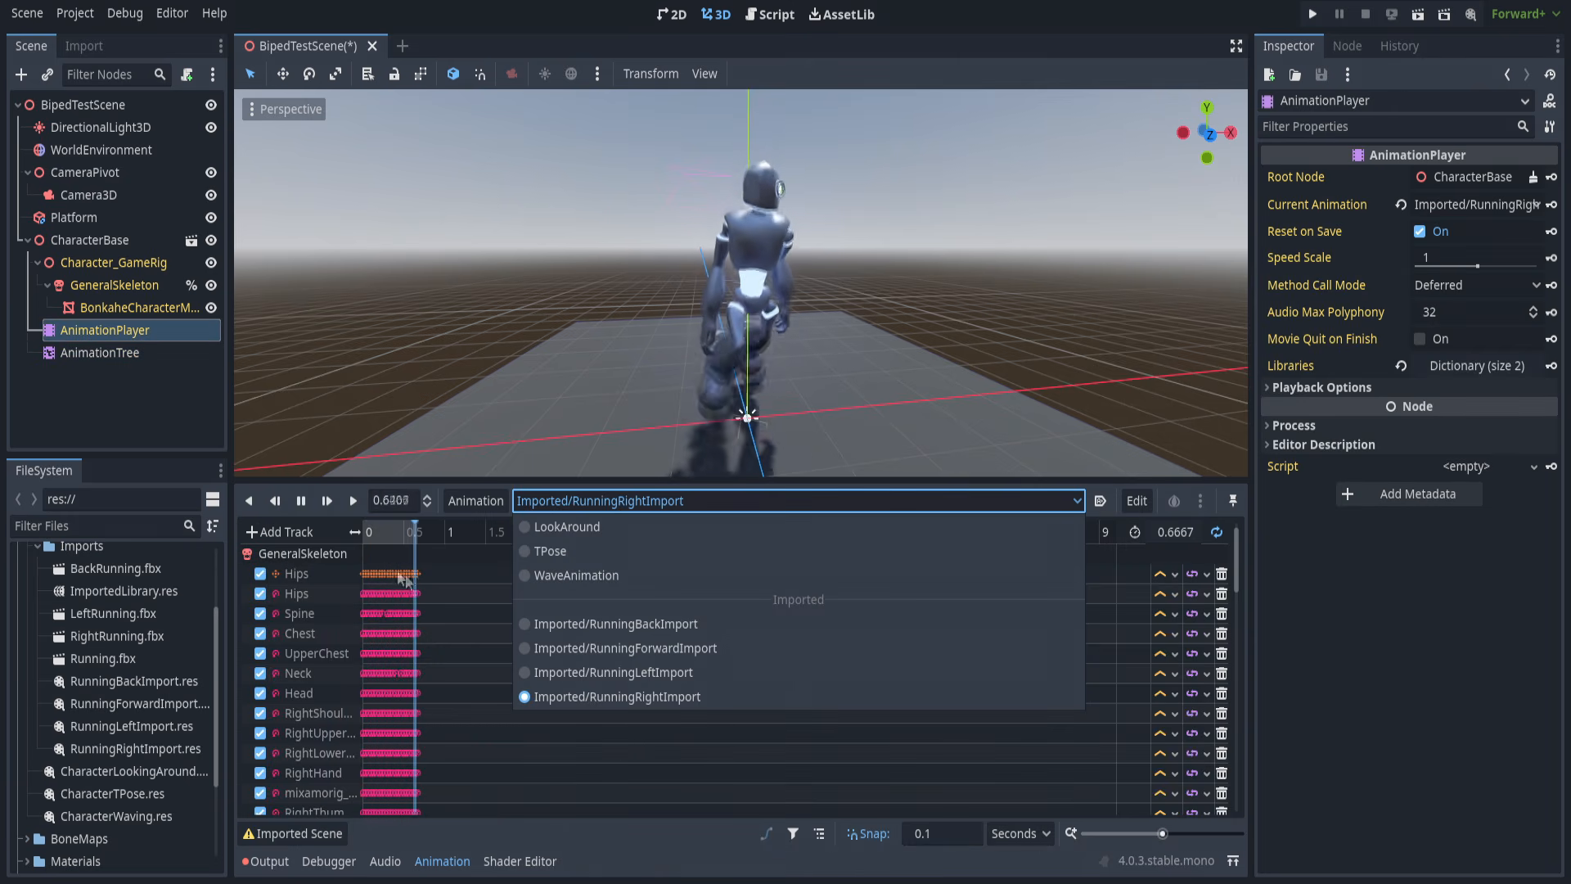
click(270, 536)
click(272, 532)
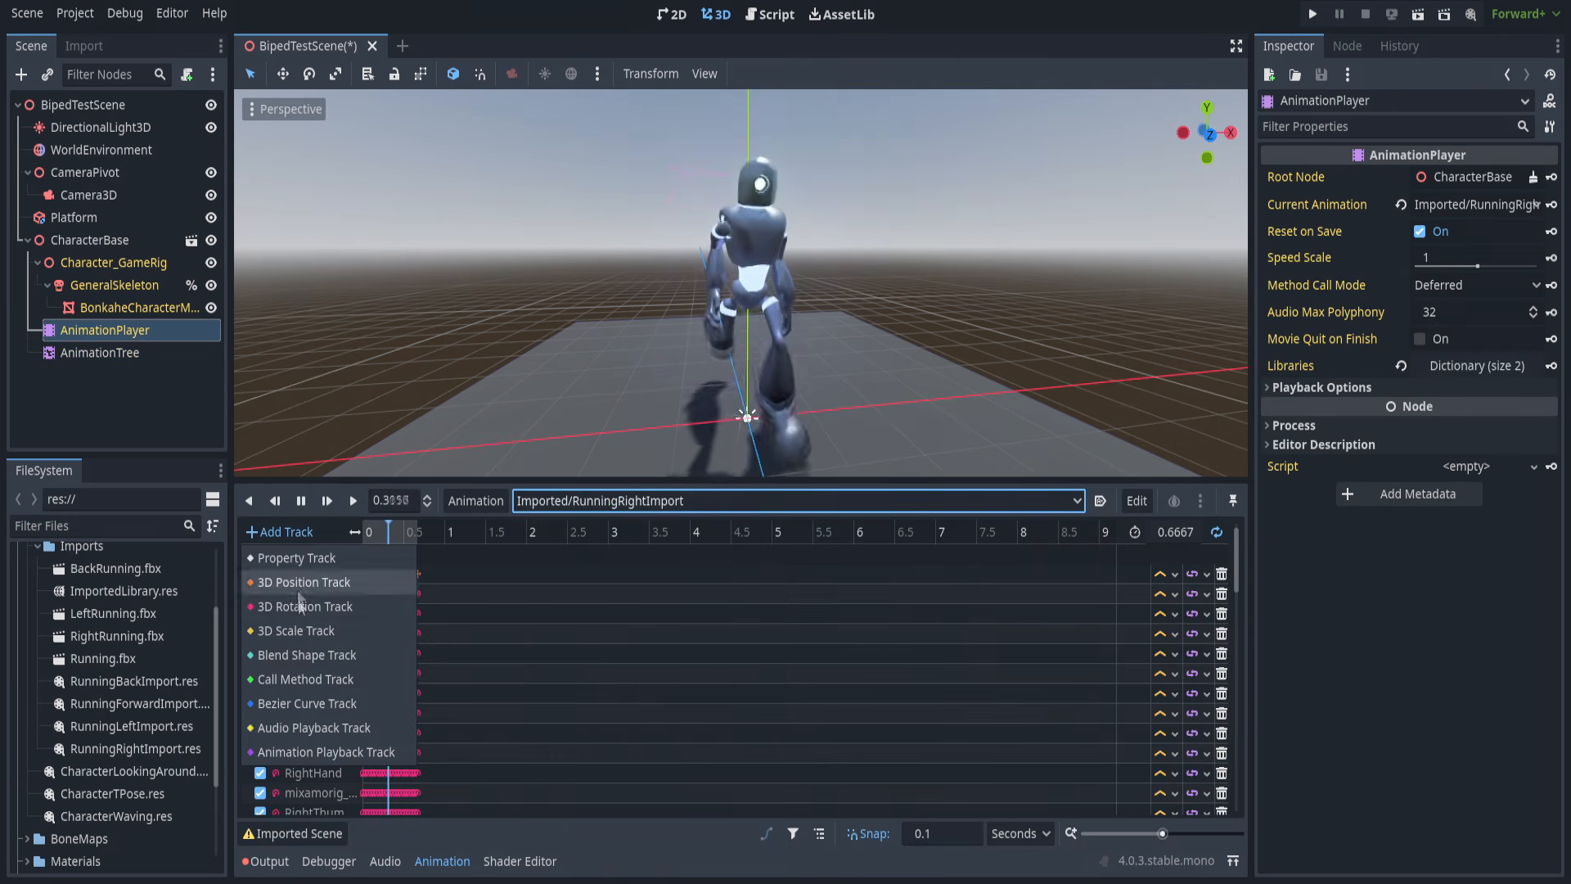